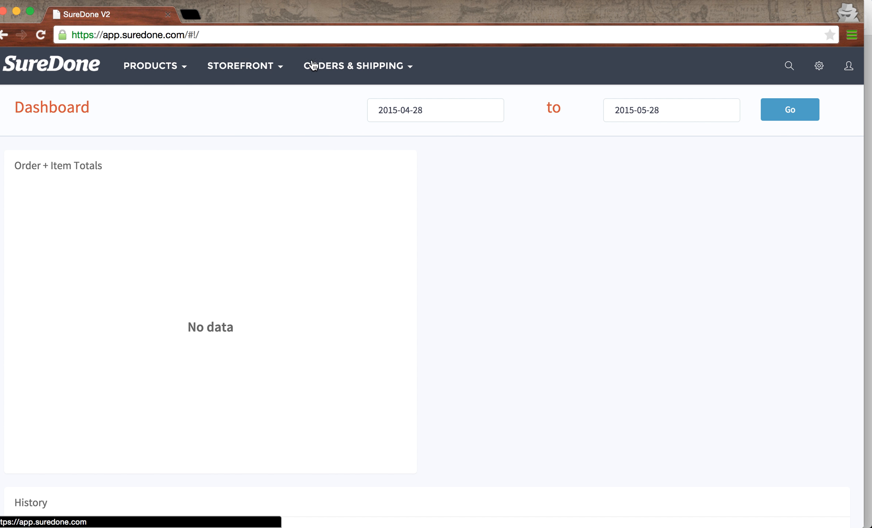
# Open the list of all products in the SureDone dashboard.
pyautogui.click(162, 123)
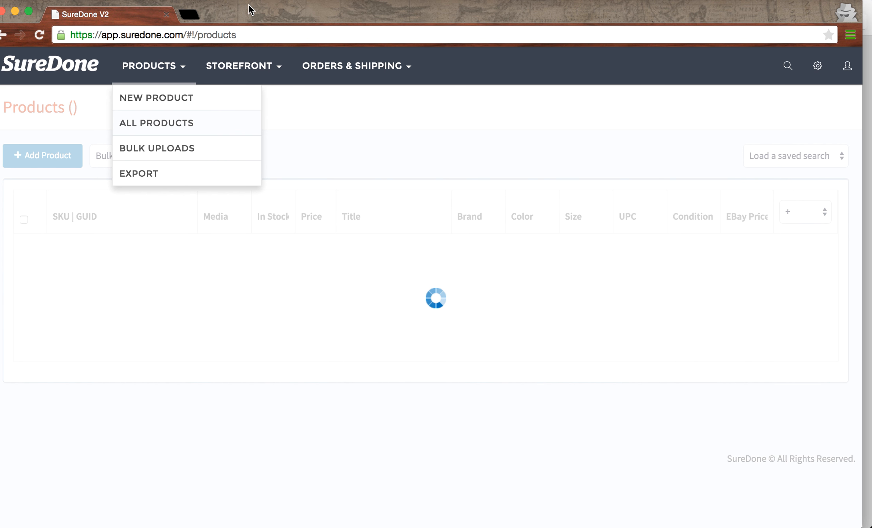
pyautogui.click(171, 125)
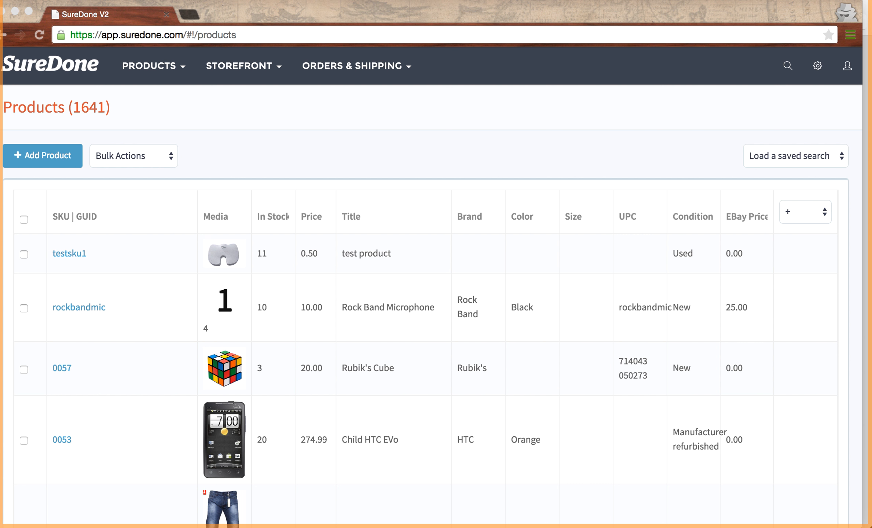
pyautogui.click(624, 13)
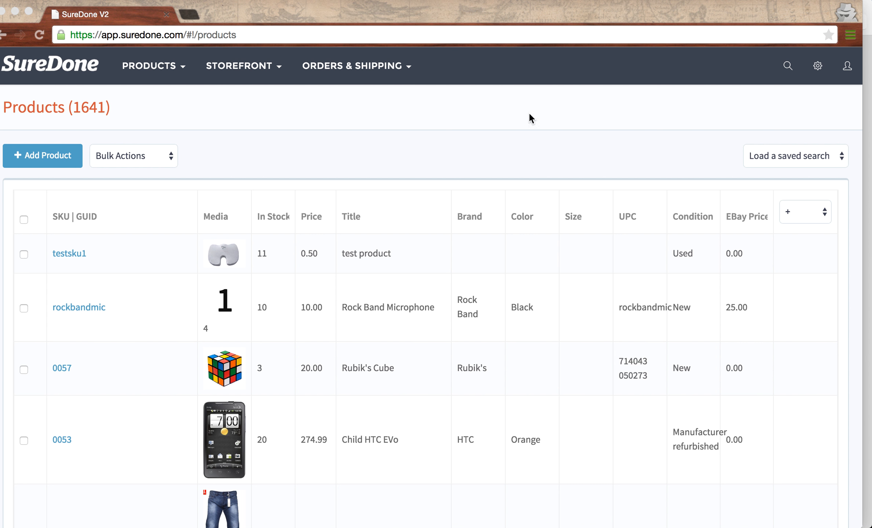
# Switch to the product spreadsheet in Excel and examine its column headers from guid to ebaycatid.
pyautogui.click(474, 145)
pyautogui.moveTo(871, 130); pyautogui.dragTo(348, 12)
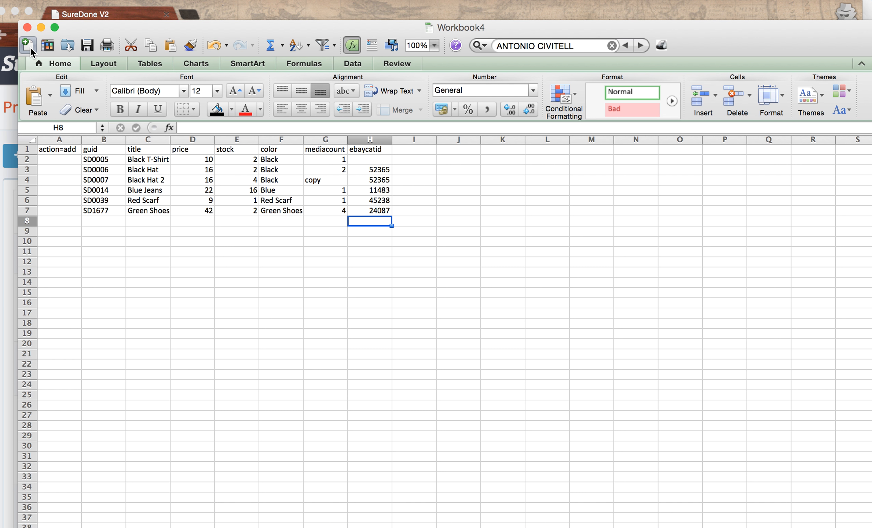
pyautogui.click(101, 140)
pyautogui.click(161, 140)
pyautogui.click(198, 140)
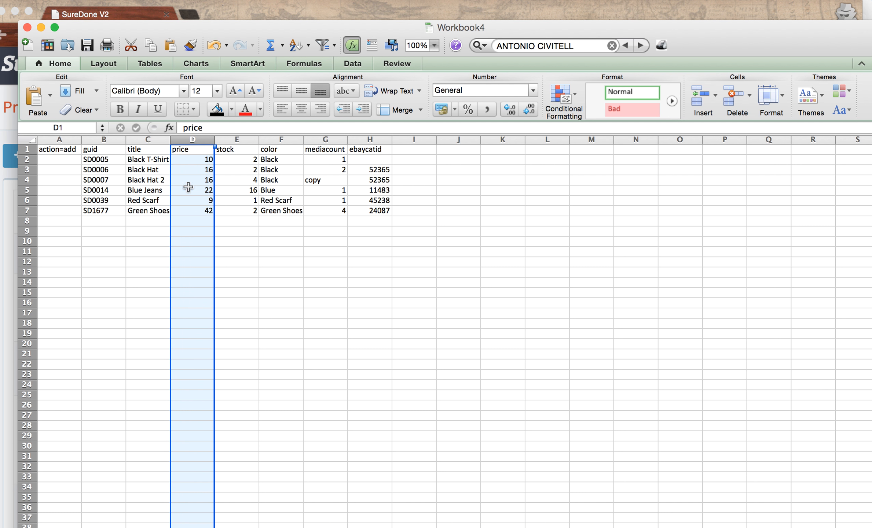
pyautogui.click(193, 149)
pyautogui.click(157, 148)
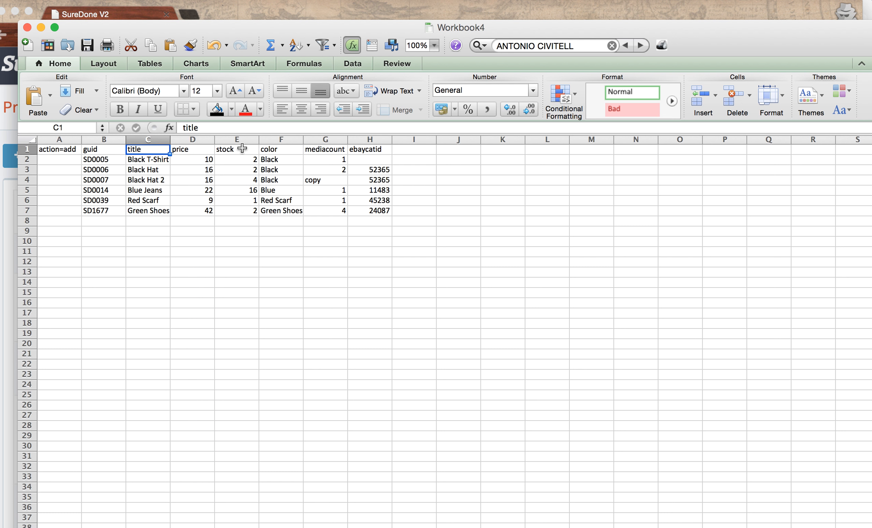
pyautogui.click(361, 149)
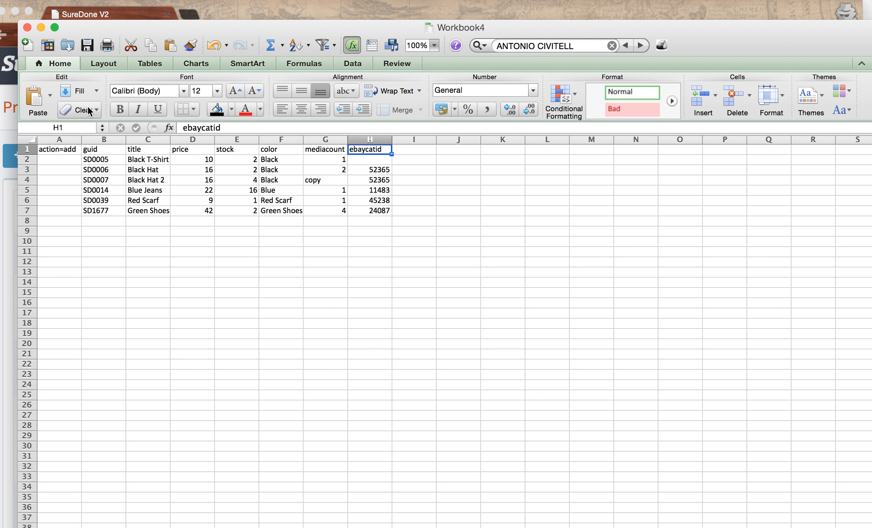
# Examine the product rows, their guid values, and the action=add and guid headers.
pyautogui.click(28, 163)
pyautogui.click(28, 161)
pyautogui.click(29, 171)
pyautogui.click(29, 178)
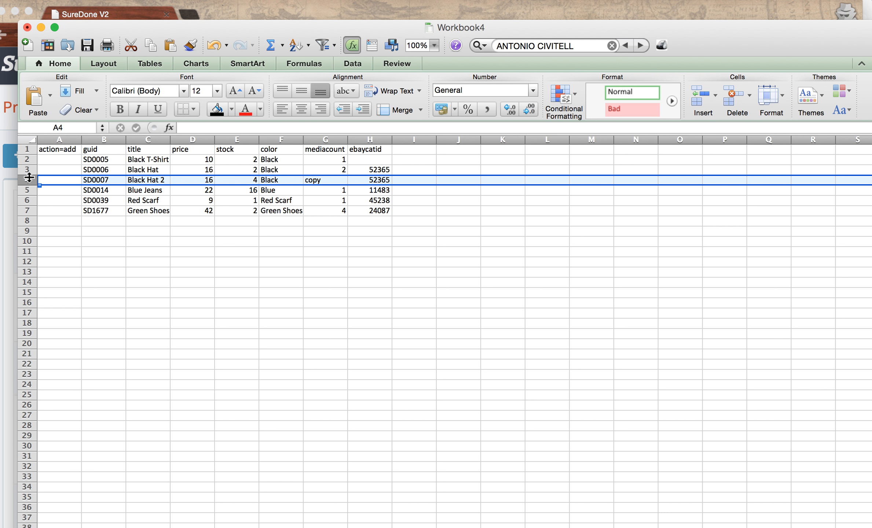
pyautogui.click(89, 160)
pyautogui.click(97, 179)
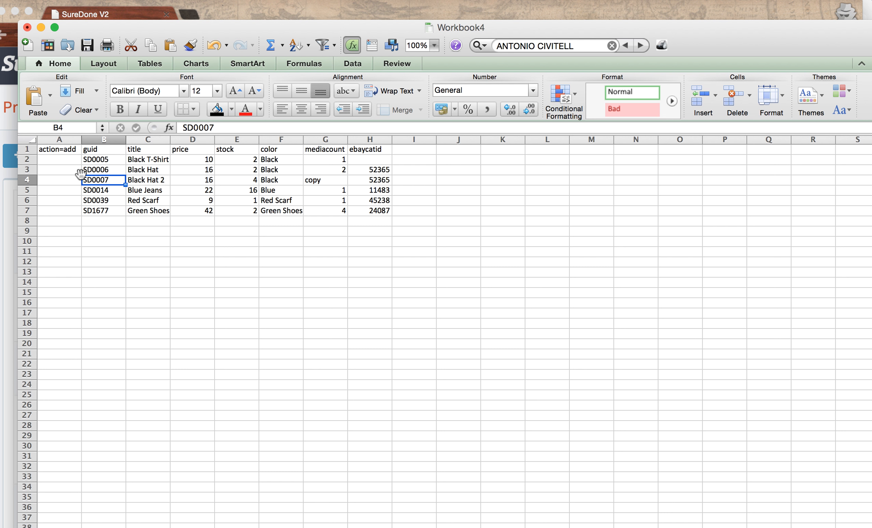
pyautogui.click(99, 151)
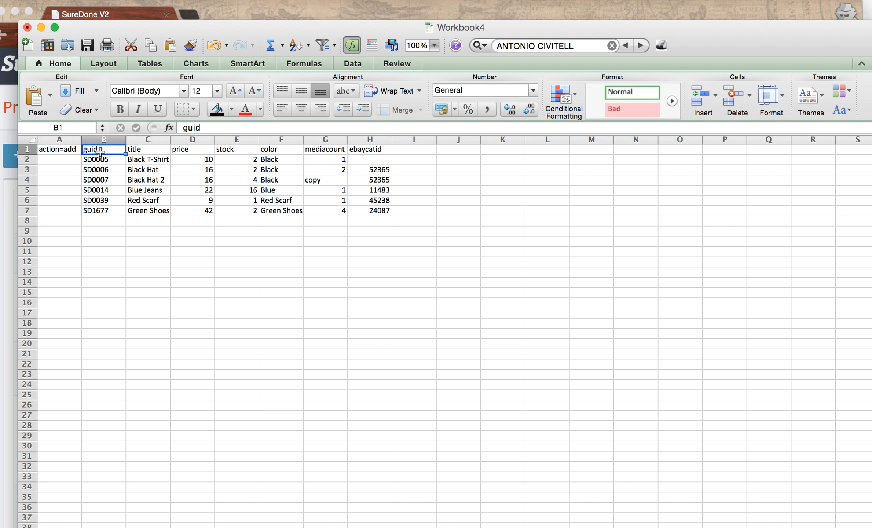
pyautogui.click(57, 147)
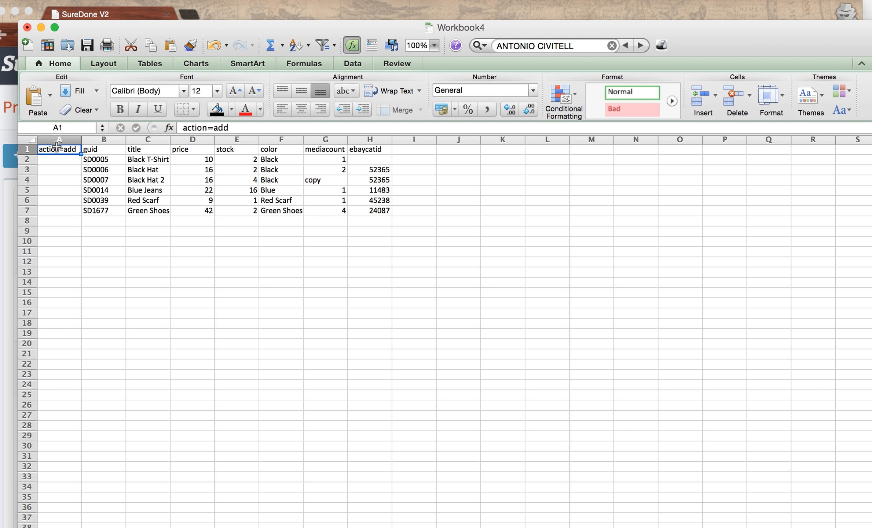
pyautogui.click(108, 148)
pyautogui.click(58, 147)
pyautogui.click(90, 150)
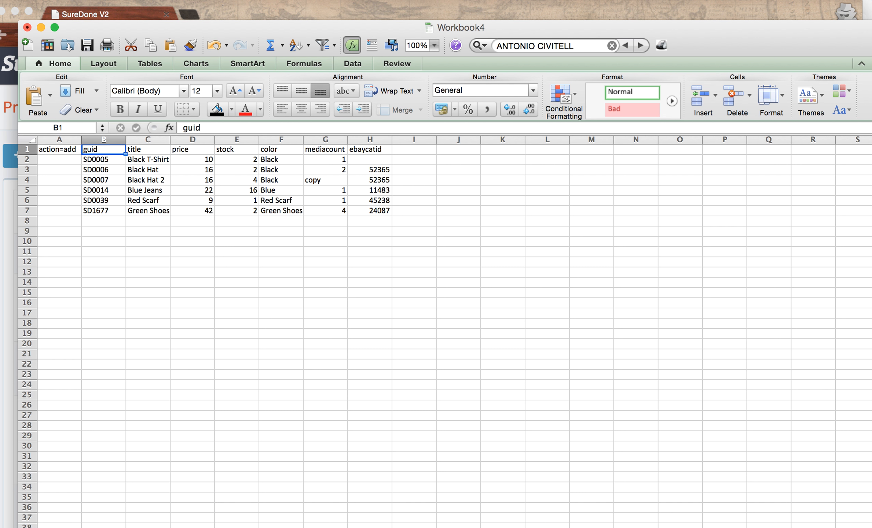
# Go through the header cells from title to ebaycatid and check the cells below mediacount and ebaycatid.
pyautogui.press('Right')
pyautogui.press('Right')
pyautogui.press('Right')
pyautogui.press('Right')
pyautogui.press('Right')
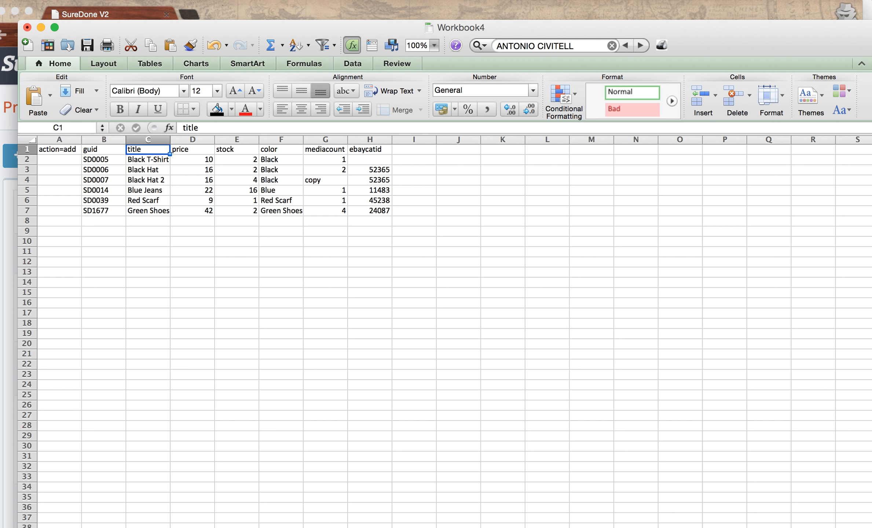
pyautogui.press('Right')
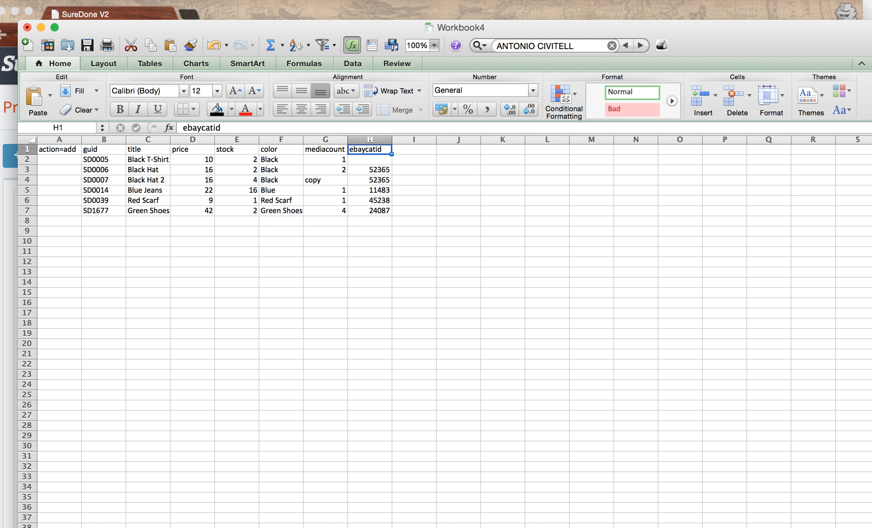
pyautogui.click(325, 149)
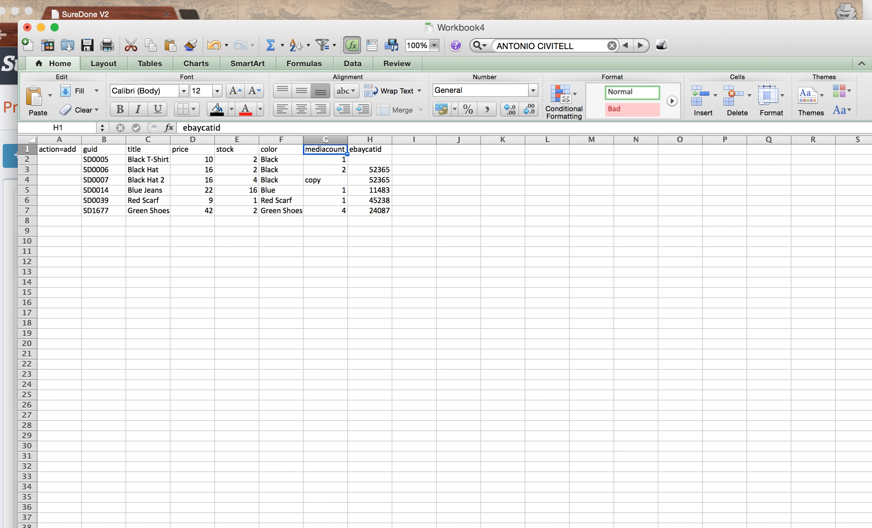
pyautogui.click(281, 149)
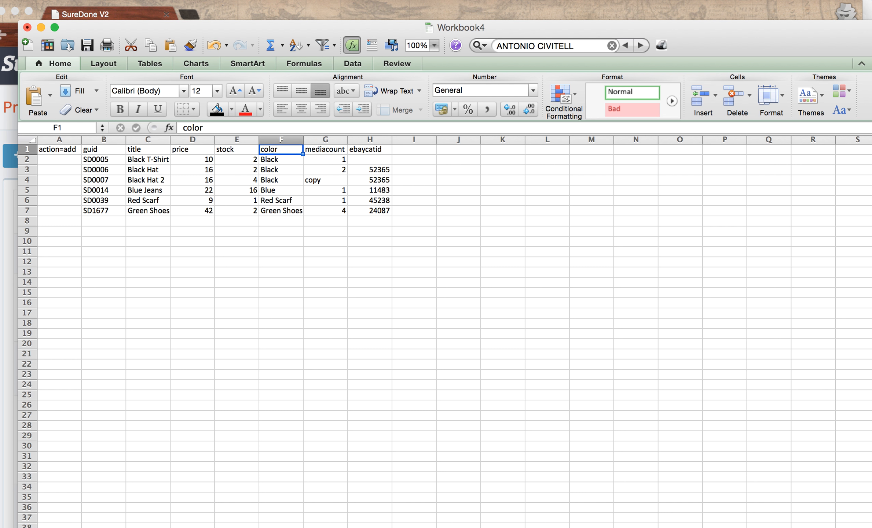
pyautogui.click(236, 150)
pyautogui.click(325, 149)
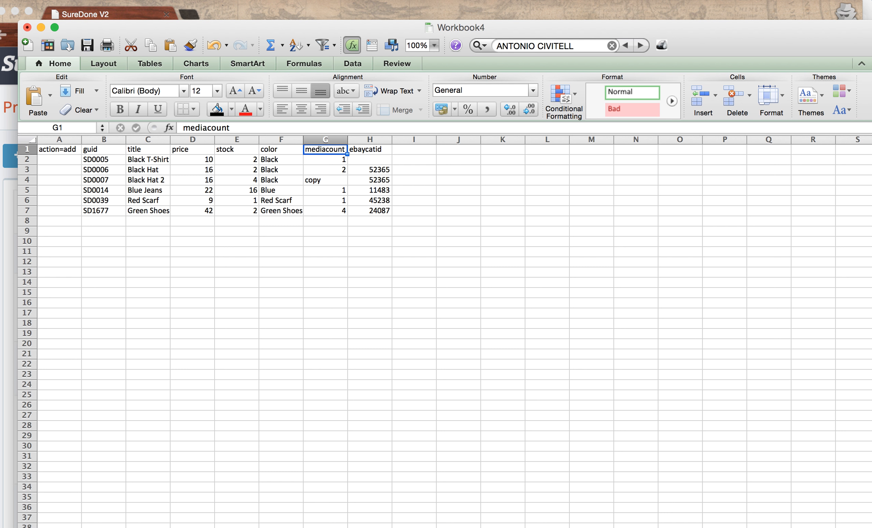
pyautogui.press('Right')
pyautogui.press('Left')
pyautogui.press('Left')
pyautogui.press('Left')
pyautogui.press('Left')
pyautogui.press('Left')
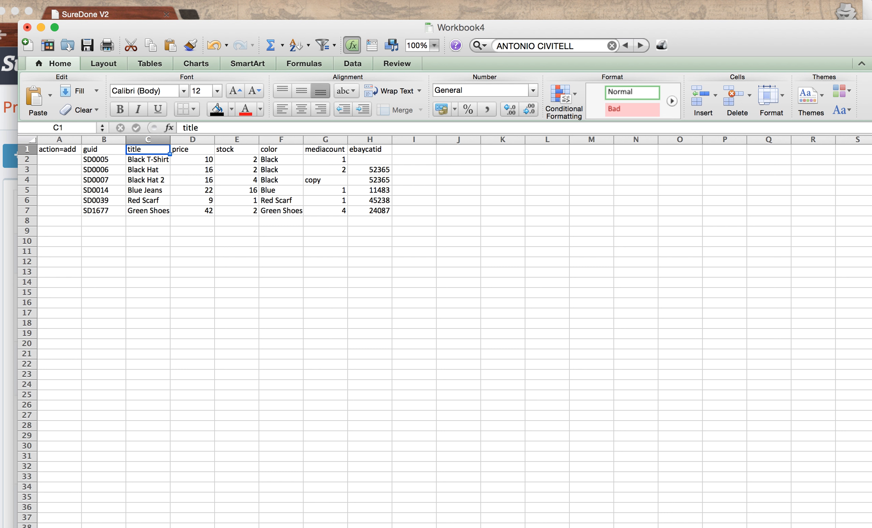
pyautogui.click(323, 222)
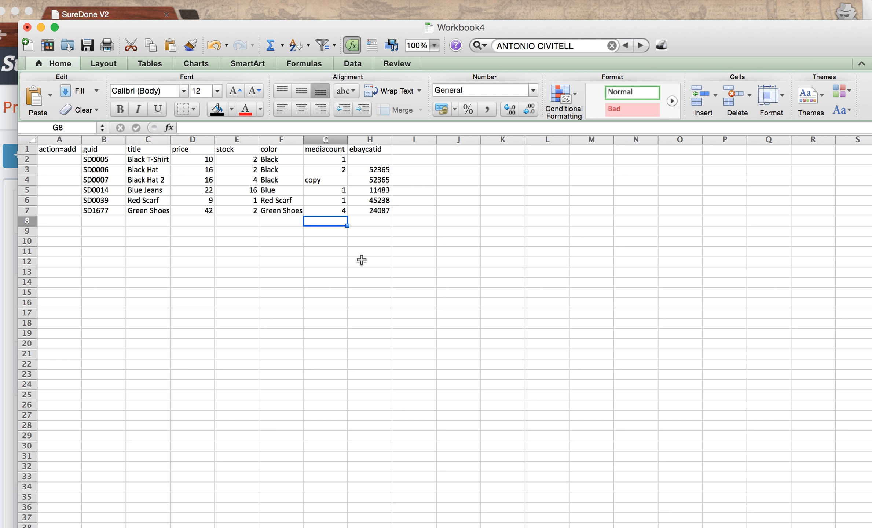
pyautogui.click(384, 162)
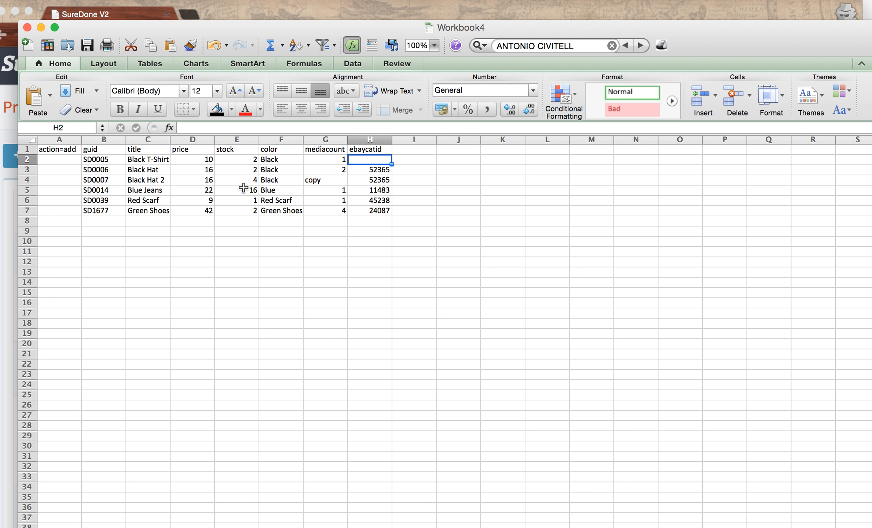
# Remove "add" from the header in cell A1 so that it reads "action=".
pyautogui.click(66, 149)
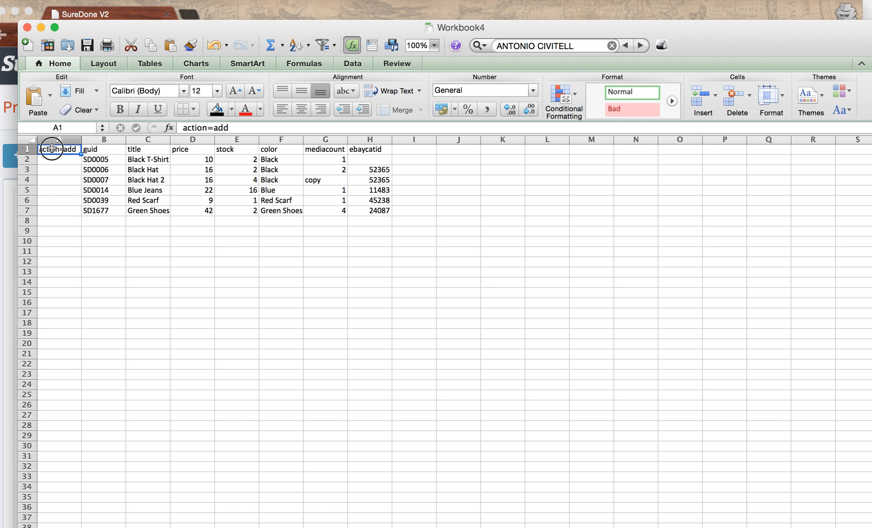
pyautogui.doubleClick(63, 149)
pyautogui.moveTo(64, 148); pyautogui.dragTo(92, 148)
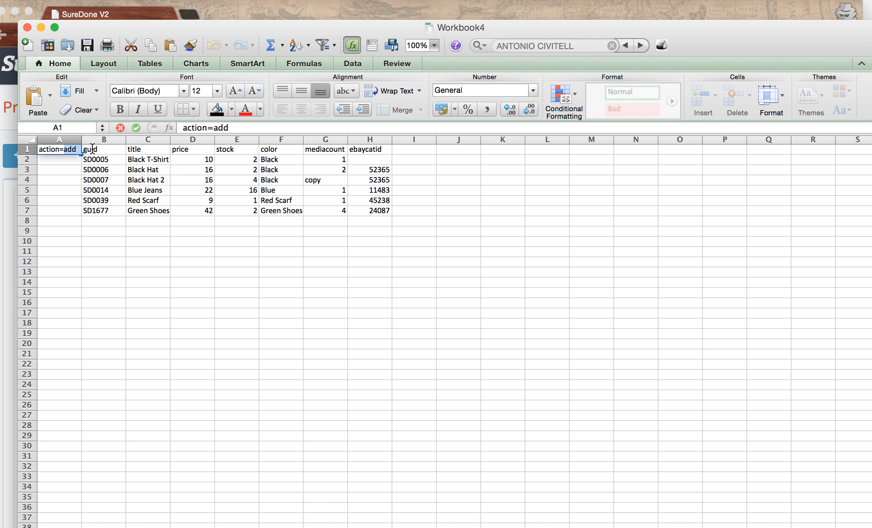
pyautogui.press('BackSpace')
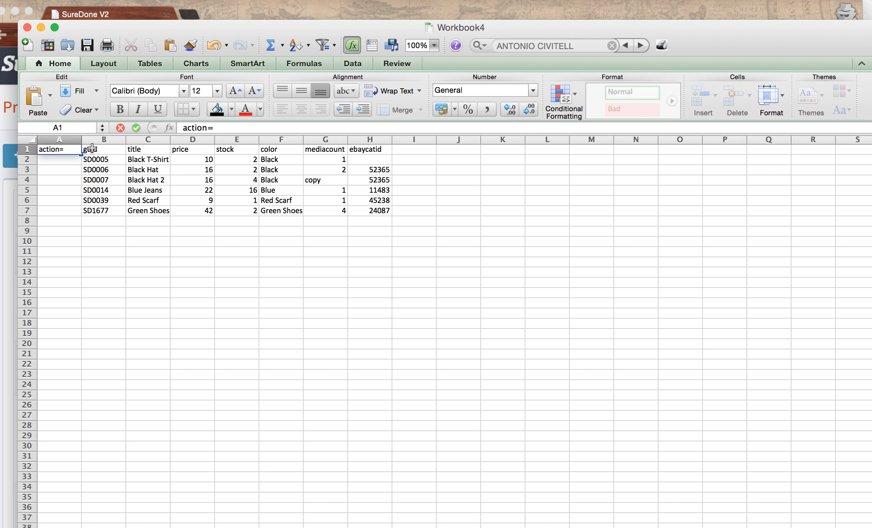
pyautogui.click(83, 160)
# Enter the actions add, edit, relist, end, delete and start for the products in cells A2 to A7.
pyautogui.click(71, 160)
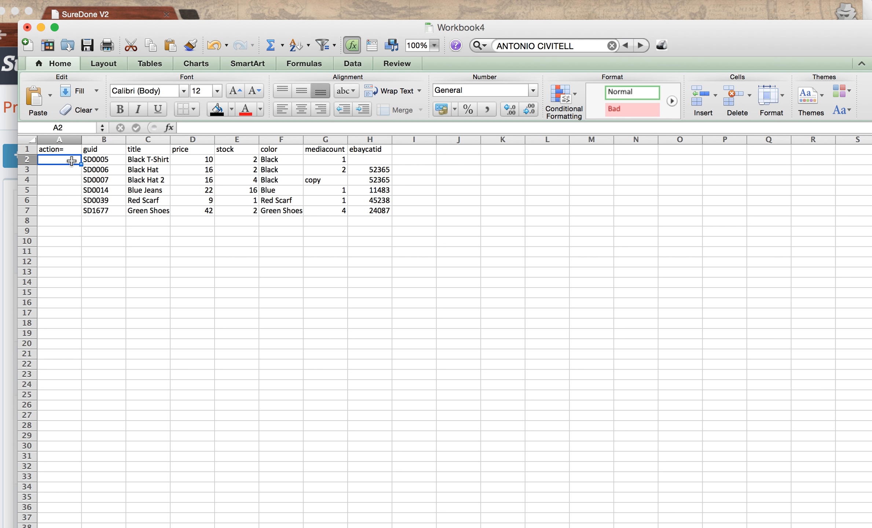
pyautogui.write('add')
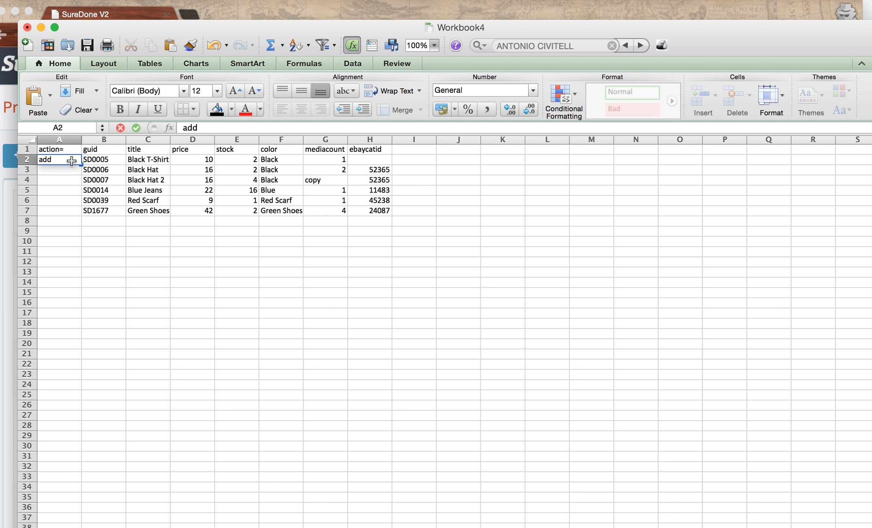
pyautogui.press('Return')
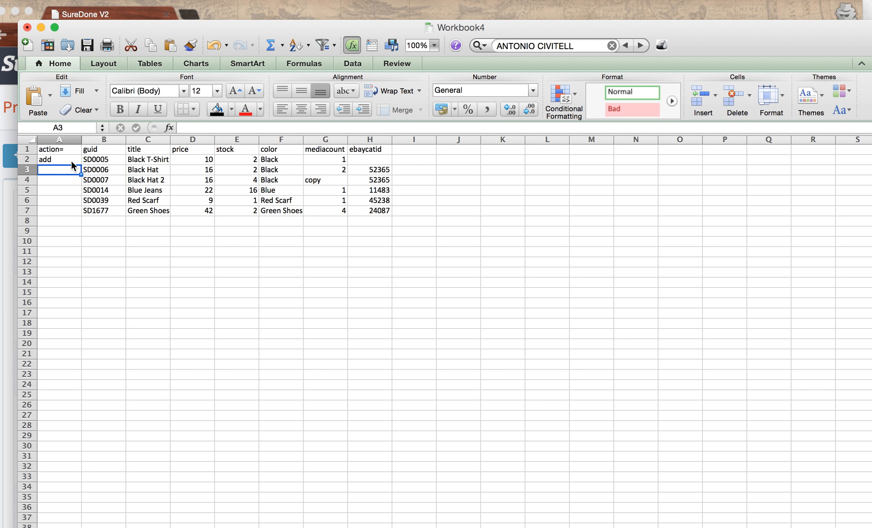
pyautogui.write('edit')
pyautogui.press('Return')
pyautogui.write('relist')
pyautogui.press('Return')
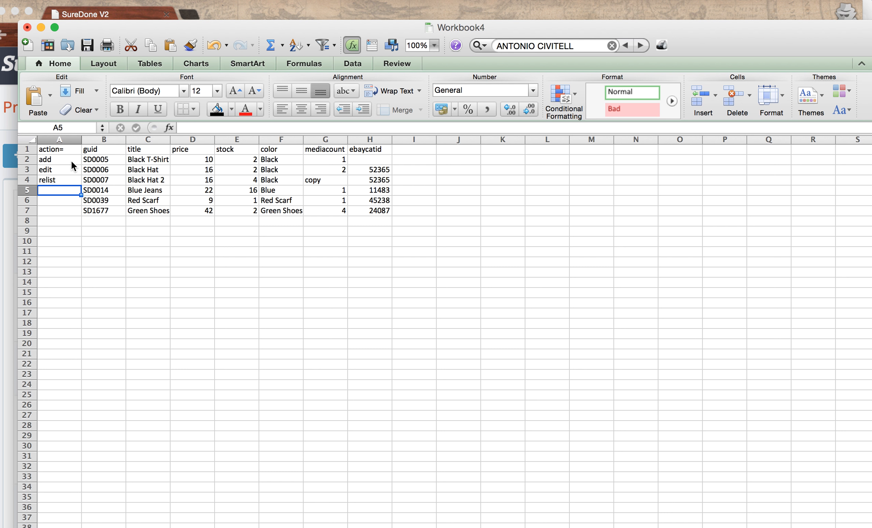
pyautogui.write('end')
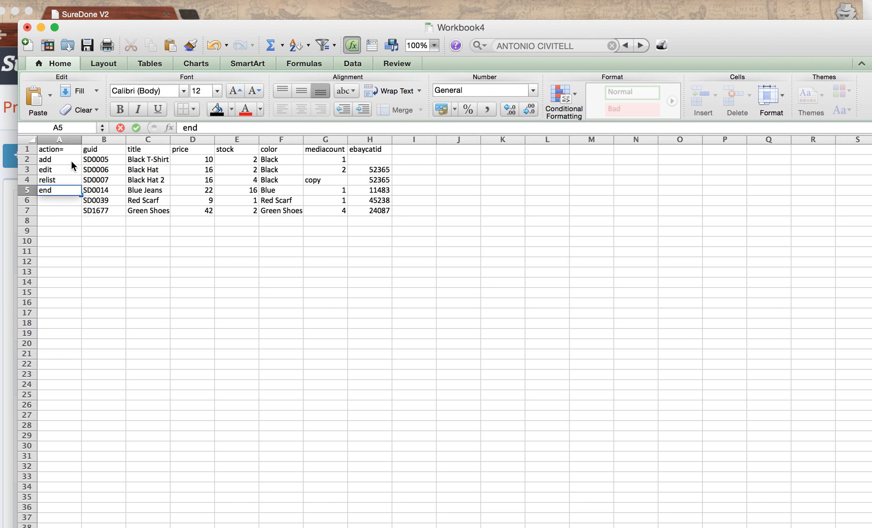
pyautogui.press('Return')
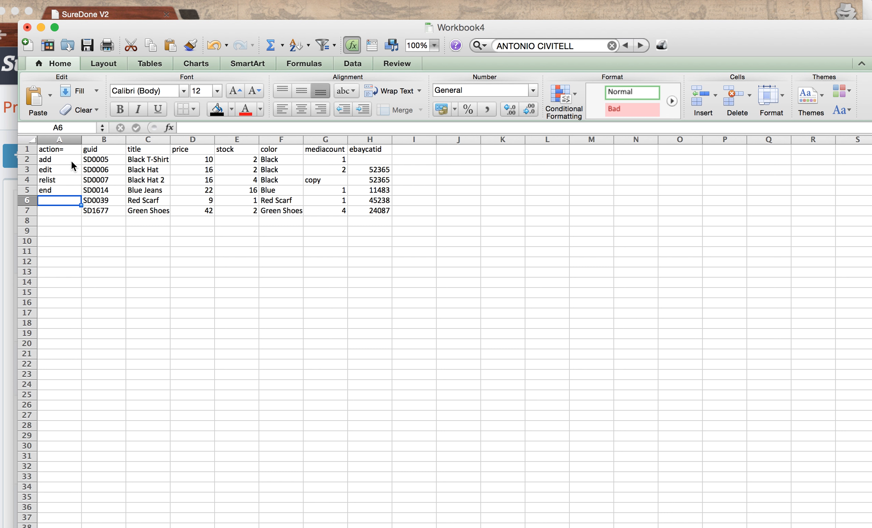
pyautogui.write('delete')
pyautogui.press('Return')
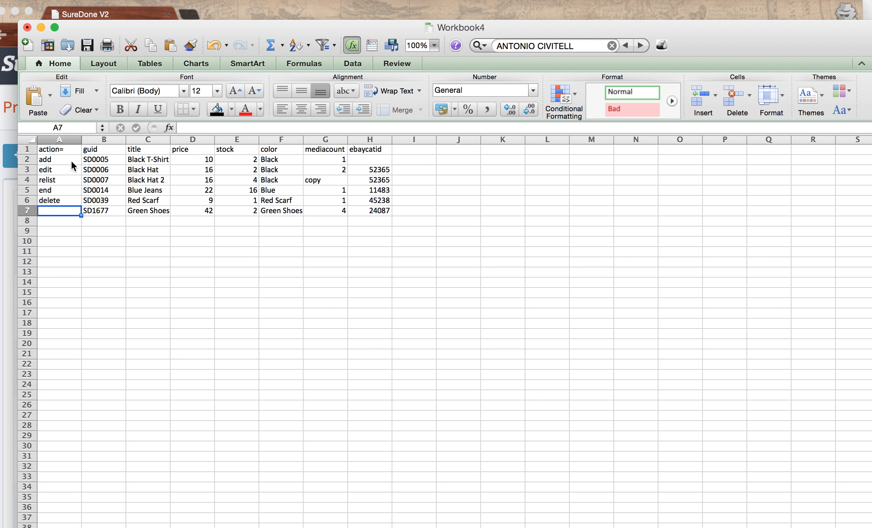
pyautogui.write('start')
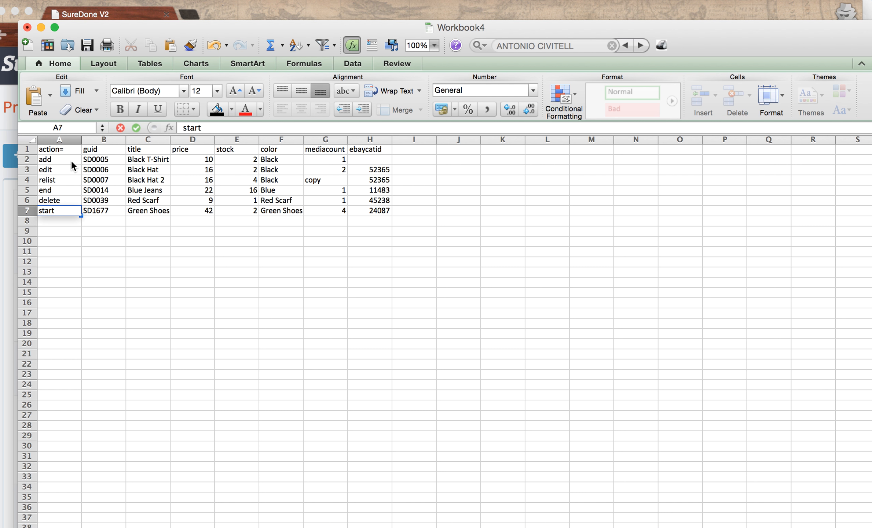
# Clear the individual actions from cells A2 to A8.
pyautogui.click(84, 190)
pyautogui.moveTo(60, 159); pyautogui.dragTo(69, 220)
pyautogui.press('Delete')
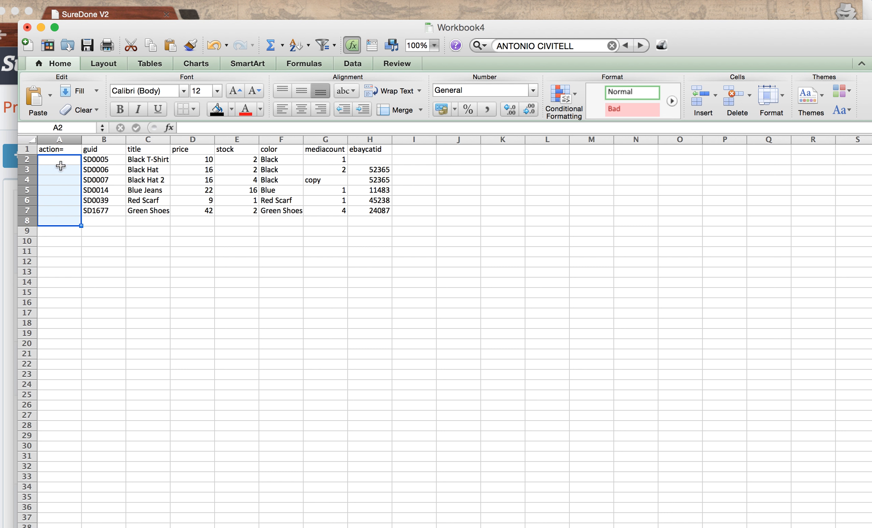
# Complete the header in cell A1 as "action=edit".
pyautogui.doubleClick(70, 150)
pyautogui.write('edit')
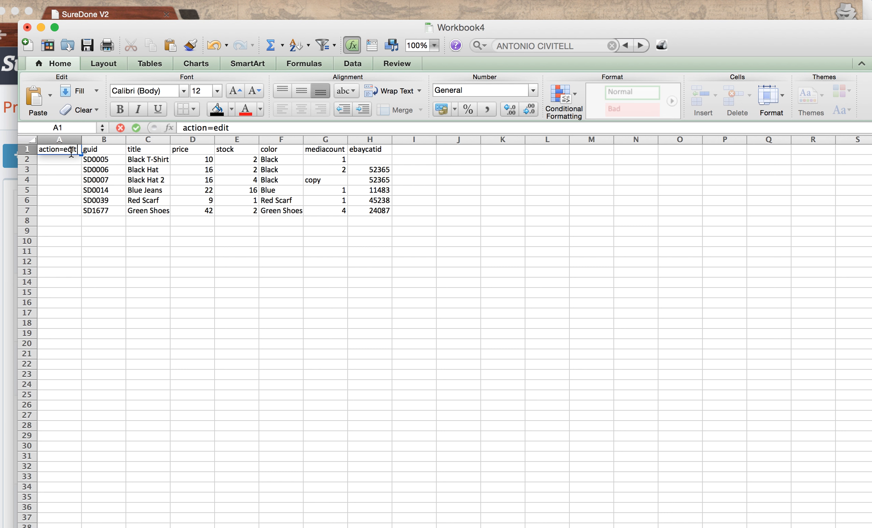
pyautogui.press('Return')
# Shorten the header in cell A1 to "action".
pyautogui.doubleClick(70, 150)
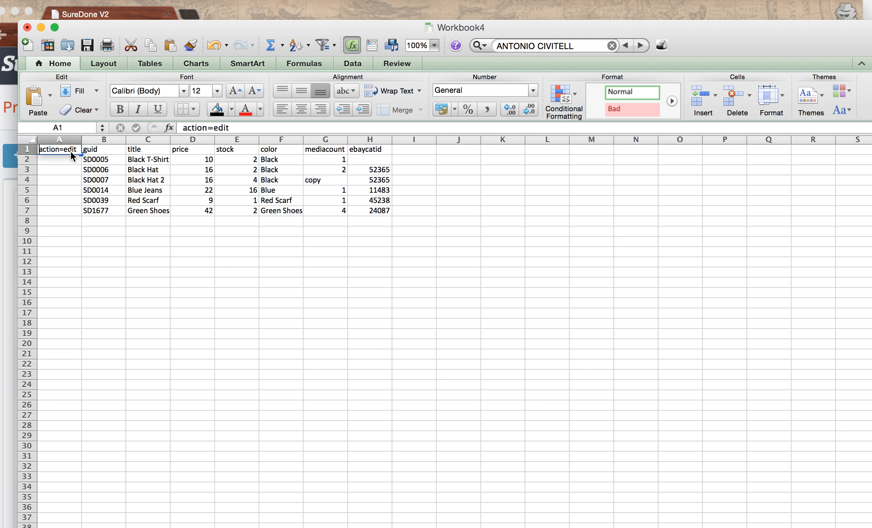
pyautogui.doubleClick(72, 150)
pyautogui.press('BackSpace')
pyautogui.press('BackSpace')
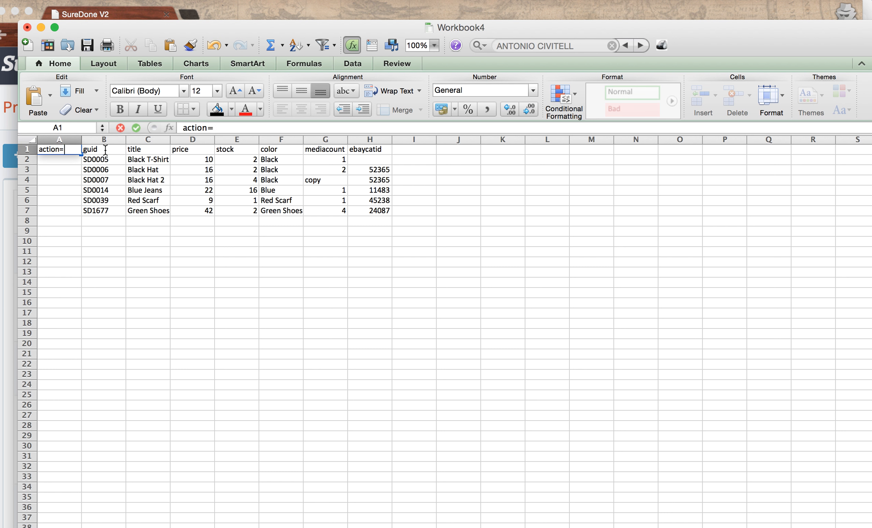
pyautogui.press('Tab')
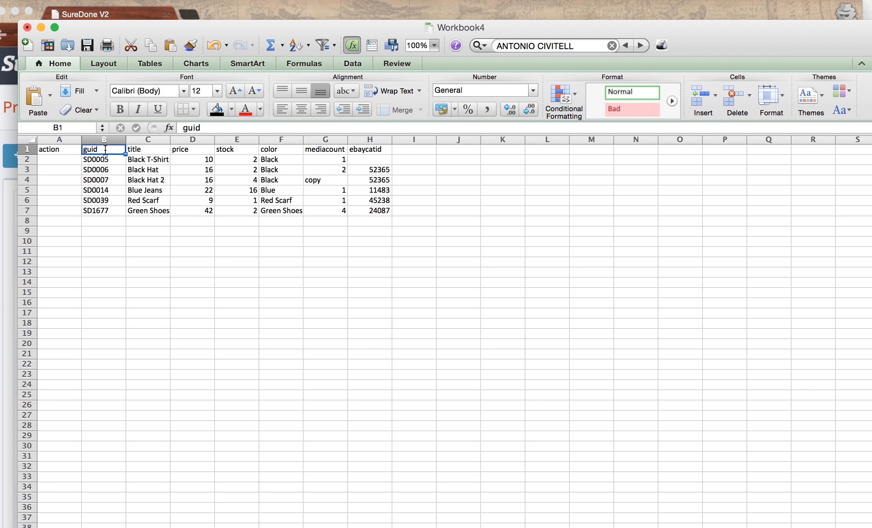
# Enter the individual actions edit, edit and add for the products in cells A2 to A4.
pyautogui.press('Down')
pyautogui.press('Left')
pyautogui.write('edit')
pyautogui.press('Return')
pyautogui.write('edit')
pyautogui.press('Return')
pyautogui.press('Return')
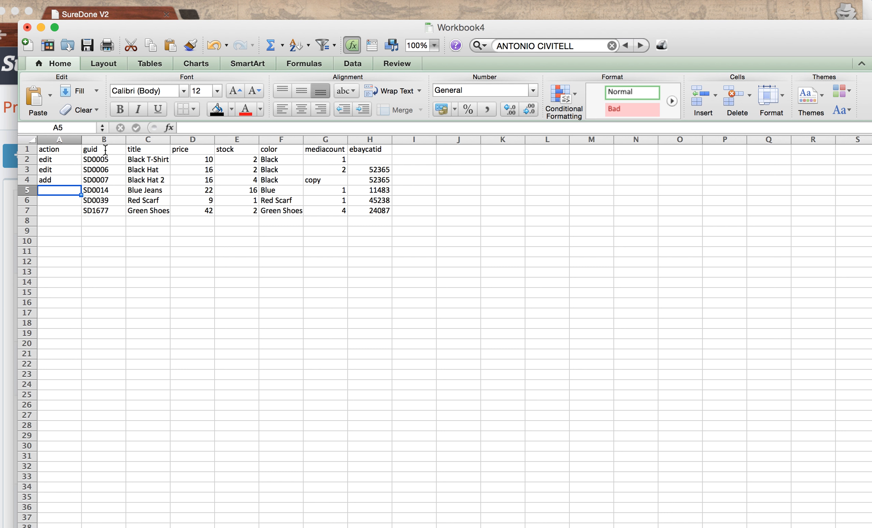
# Clear the individual actions from cells A2 to A4.
pyautogui.press('Up')
pyautogui.press('BackSpace')
pyautogui.press('Up')
pyautogui.press('BackSpace')
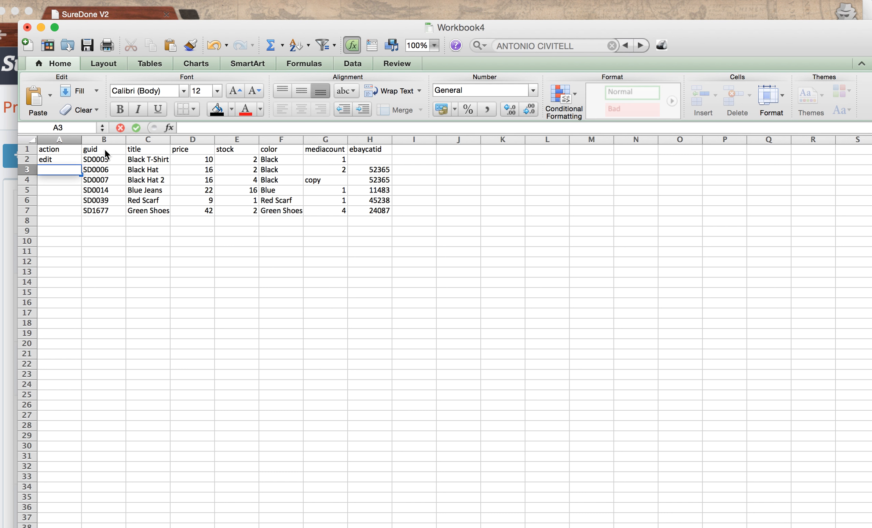
pyautogui.press('Up')
pyautogui.press('BackSpace')
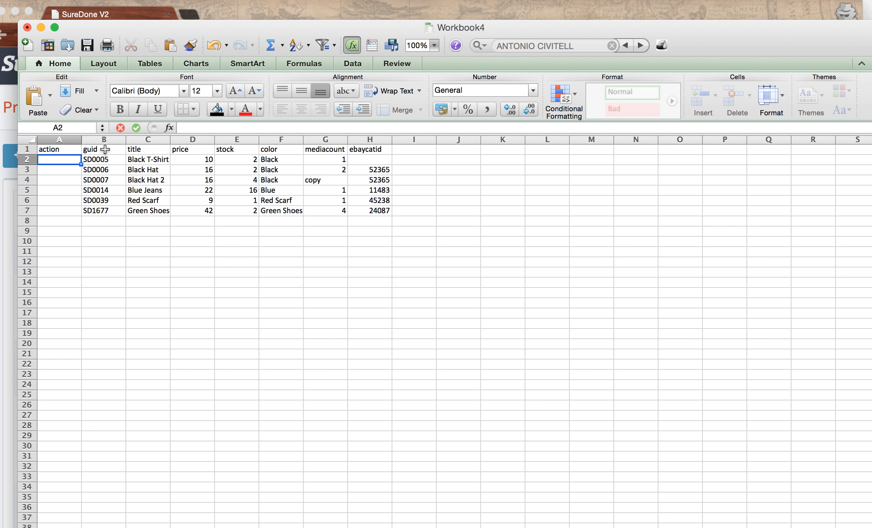
# Set the header in cell A1 to "action=edit" and select the empty action cells A2 to A12 below it.
pyautogui.press('Up')
pyautogui.doubleClick(75, 150)
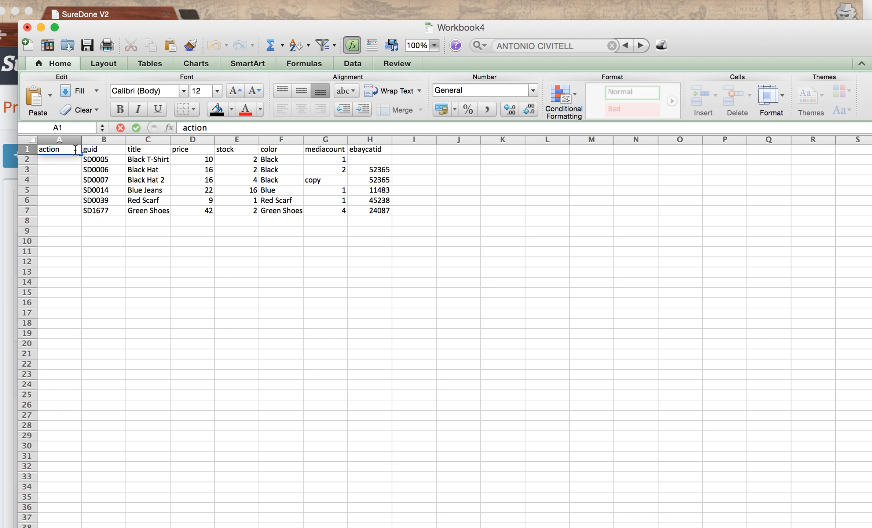
pyautogui.press('Return')
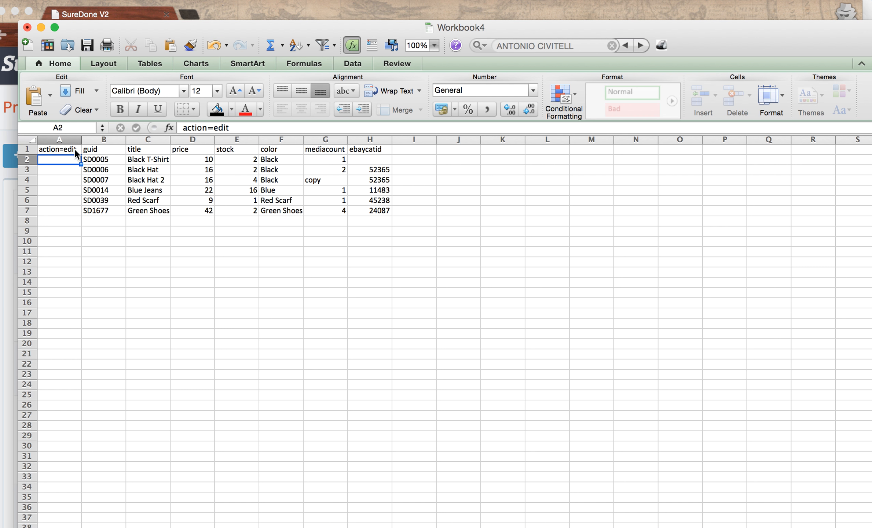
pyautogui.click(75, 150)
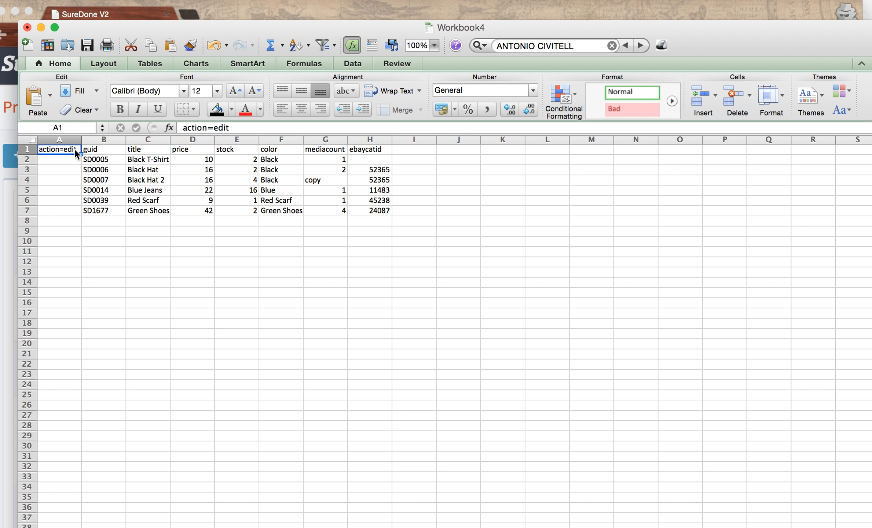
pyautogui.moveTo(68, 158); pyautogui.dragTo(61, 259)
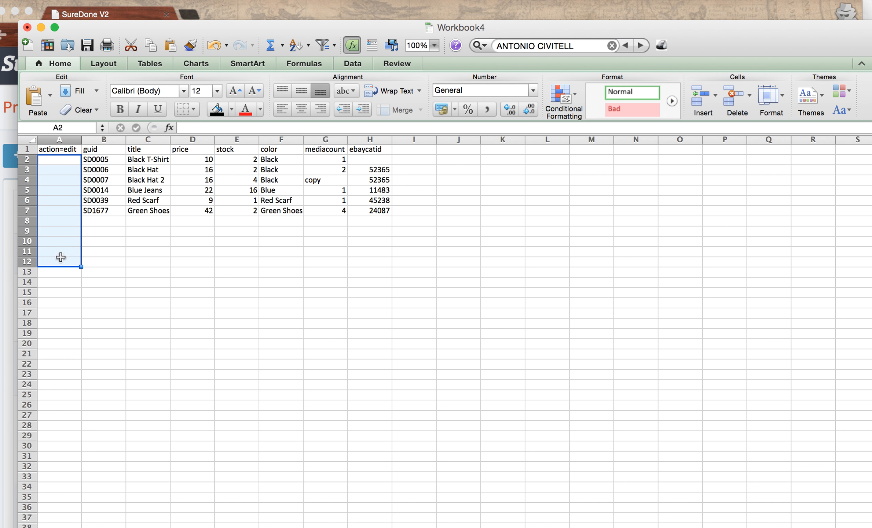
# Change the header in cell E1 to "stock=5" and select the stock values below it.
pyautogui.doubleClick(234, 149)
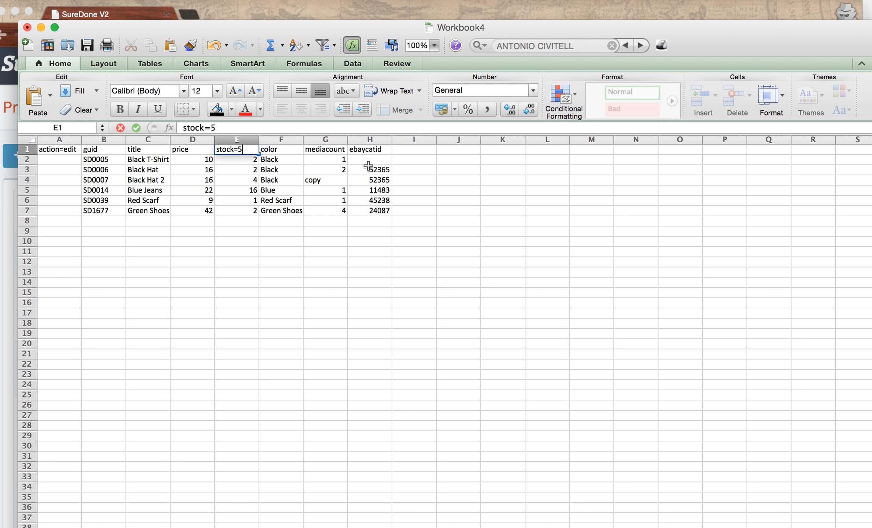
pyautogui.press('Return')
pyautogui.press('Up')
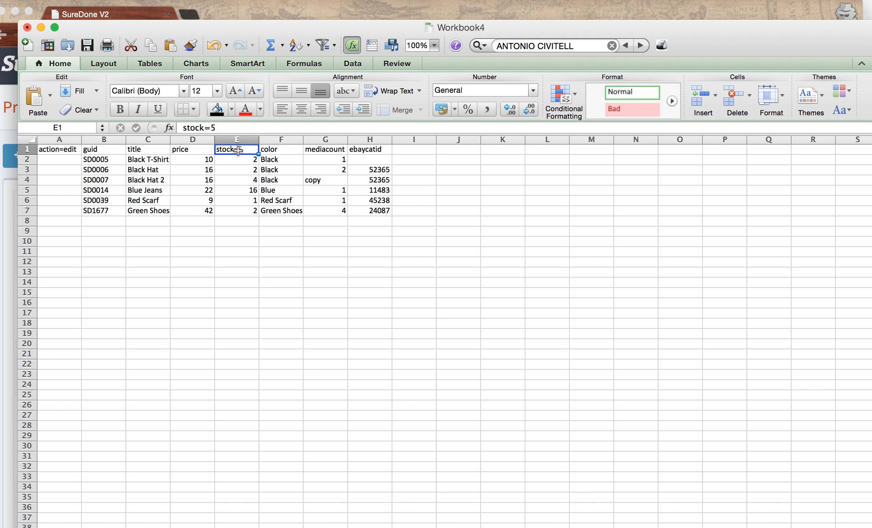
pyautogui.moveTo(238, 161); pyautogui.dragTo(238, 231)
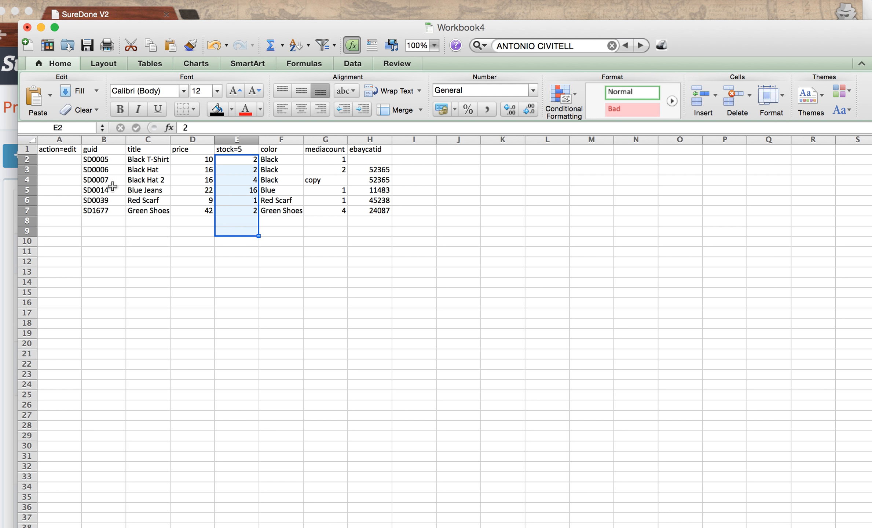
# Enter the individual action delete in cell A3 and relist in cell A5.
pyautogui.click(56, 173)
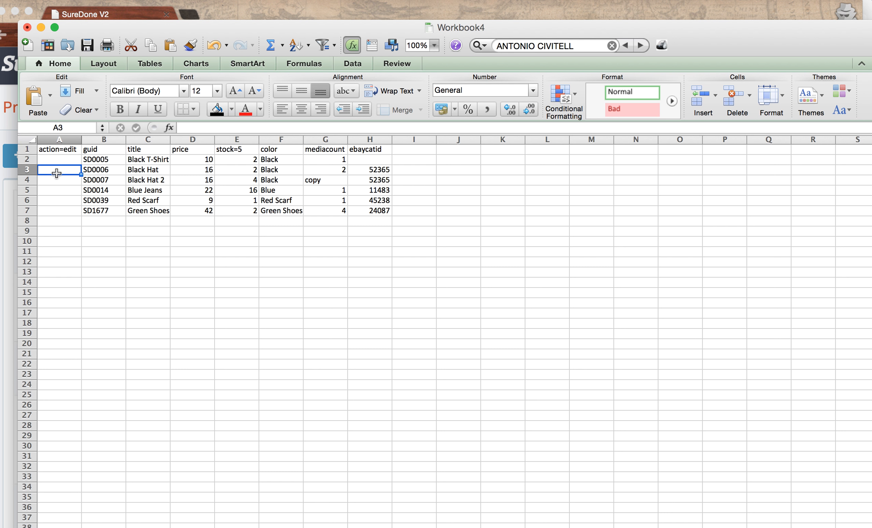
pyautogui.write('delete')
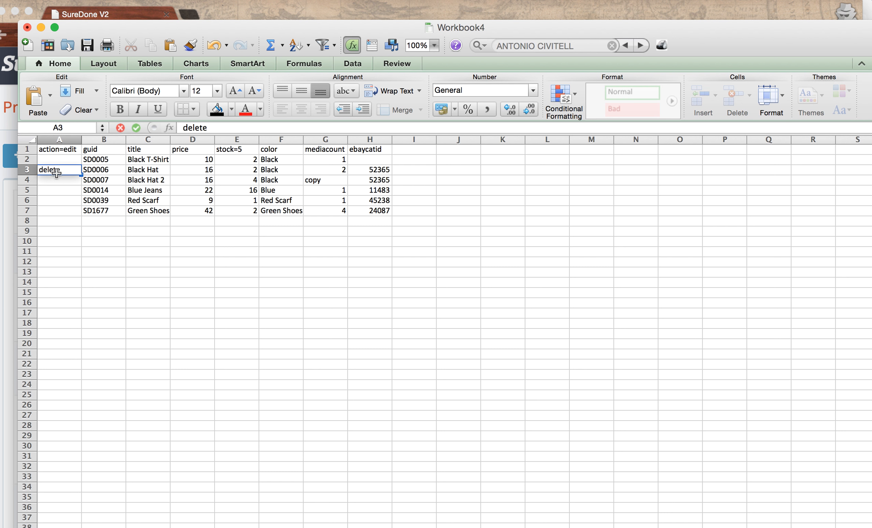
pyautogui.press('Return')
pyautogui.press('Return')
pyautogui.write('relo')
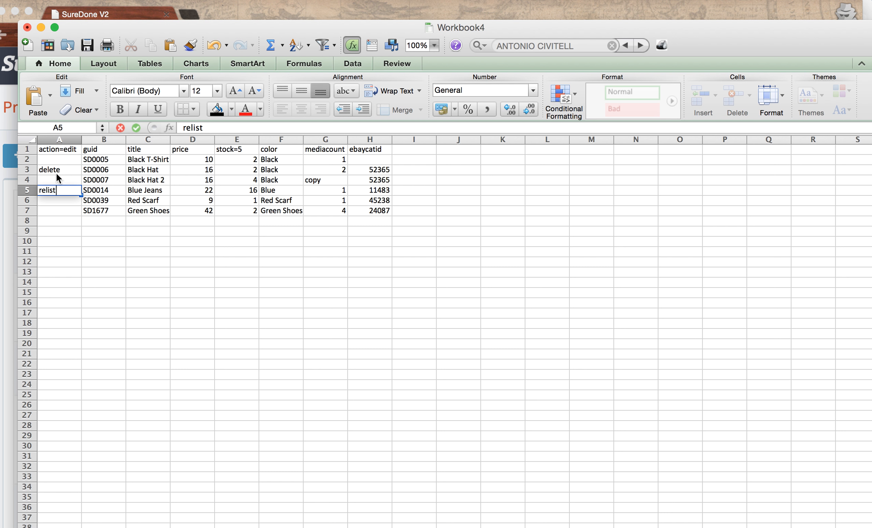
pyautogui.click(53, 169)
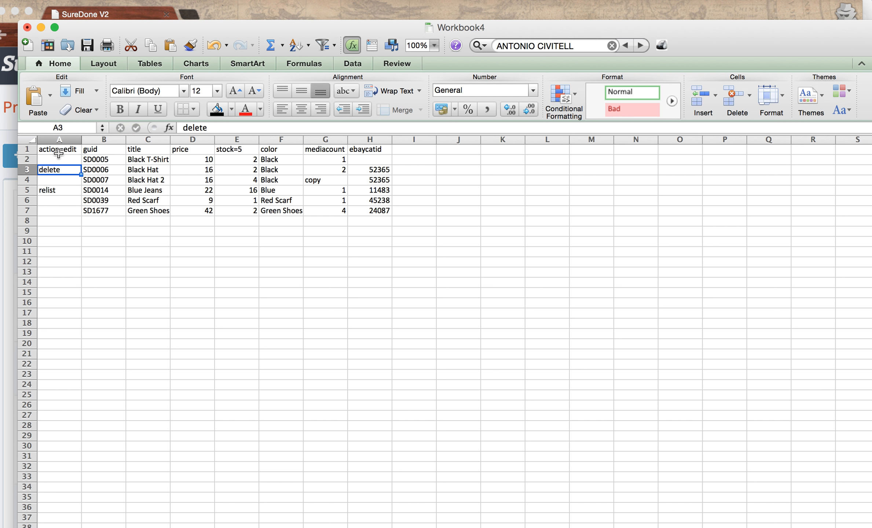
pyautogui.moveTo(257, 159); pyautogui.dragTo(251, 208)
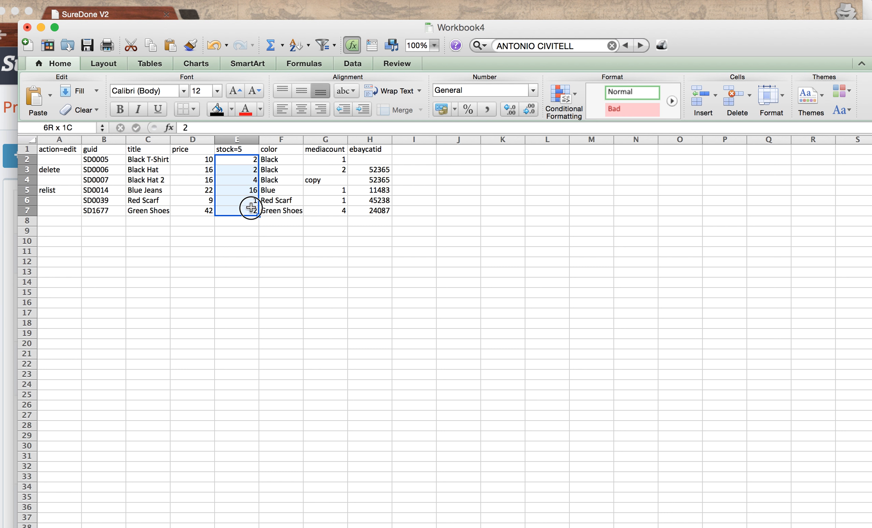
pyautogui.click(248, 180)
pyautogui.click(241, 200)
# Clear the individual actions relist and delete from cells A5 and A3.
pyautogui.click(61, 188)
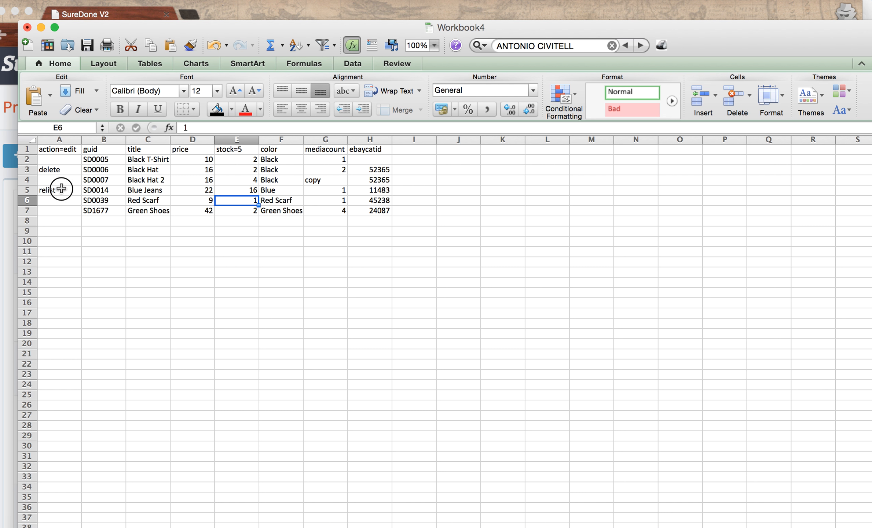
pyautogui.press('BackSpace')
pyautogui.press('Up')
pyautogui.press('Up')
pyautogui.press('BackSpace')
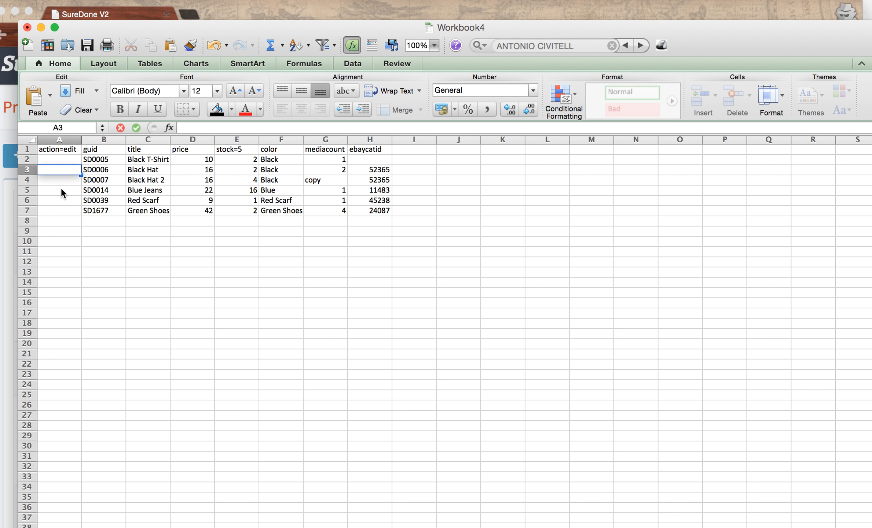
pyautogui.press('Up')
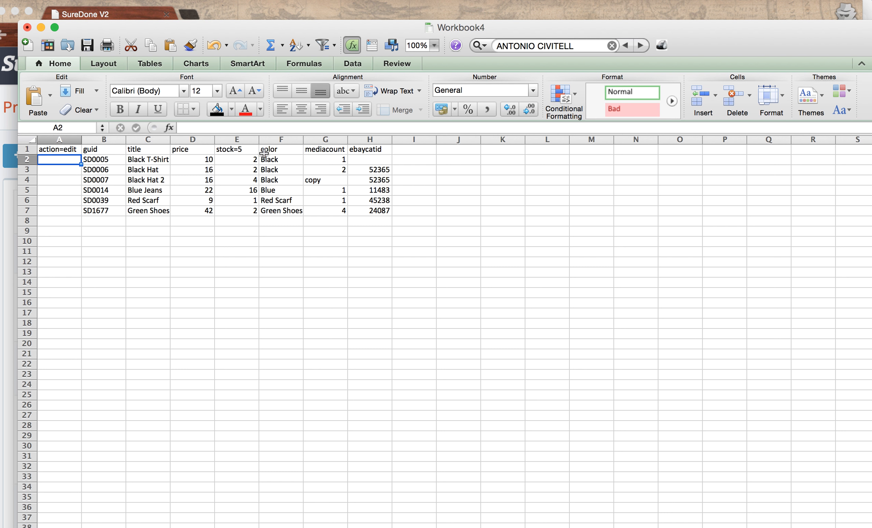
# Remove "=5" from the header in cell E1 so that it reads "stock".
pyautogui.doubleClick(250, 151)
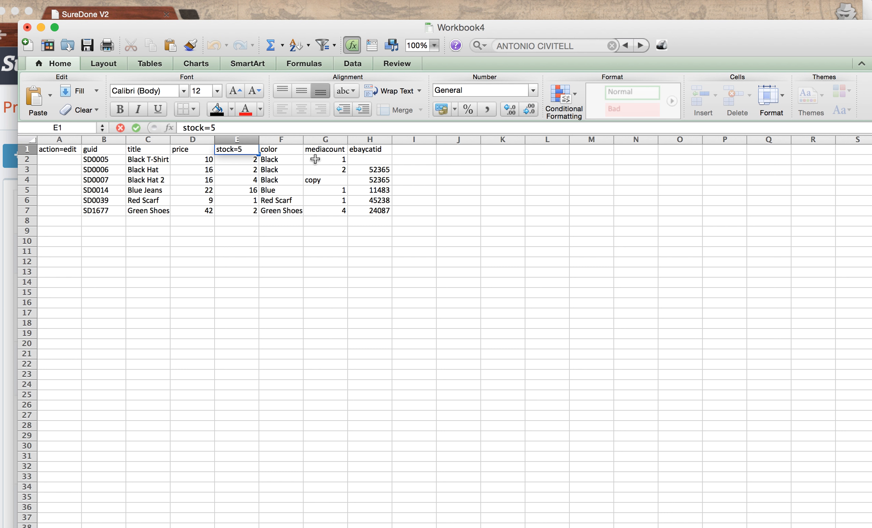
pyautogui.press('BackSpace')
pyautogui.press('BackSpace')
pyautogui.press('Return')
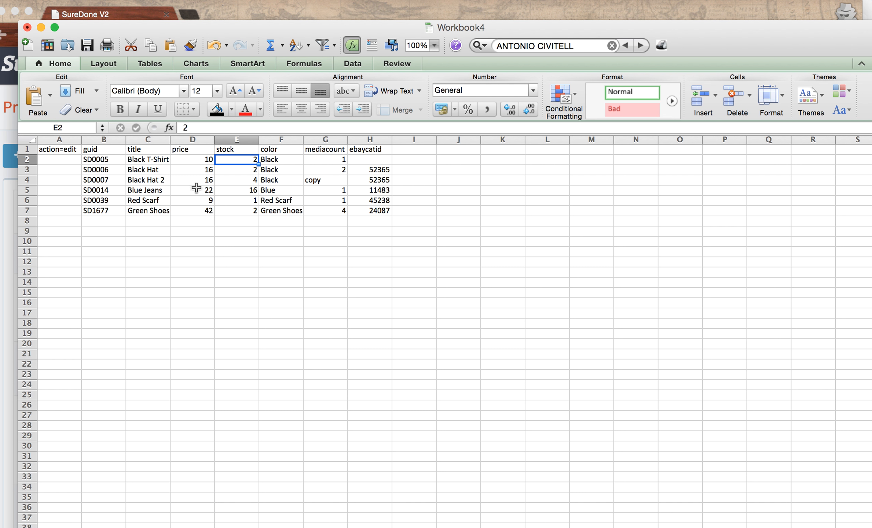
pyautogui.press('super+Tab')
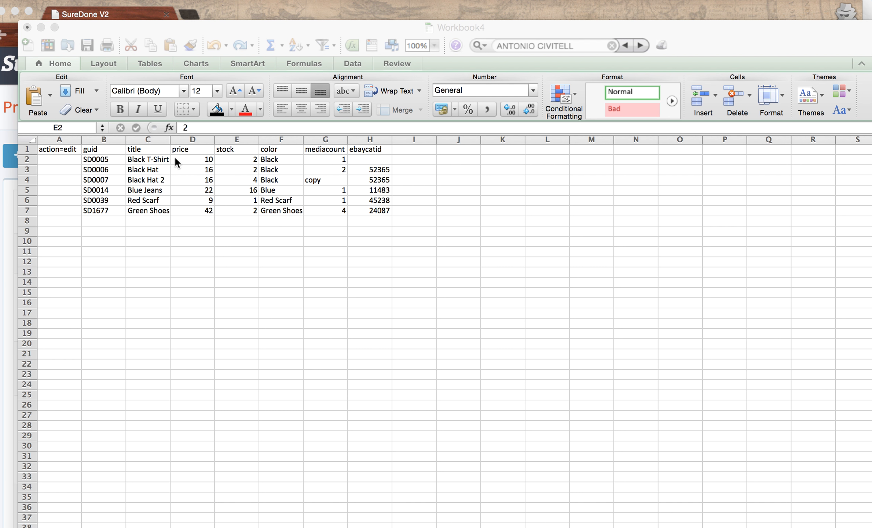
pyautogui.press('super+Tab')
pyautogui.press('super+Tab')
pyautogui.press('super+Tab')
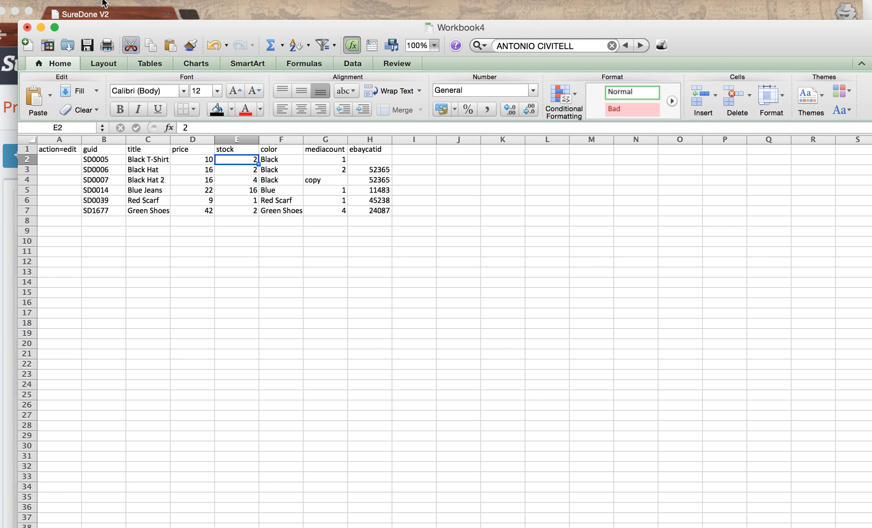
# Save the workbook in Downloads as a Comma Separated Values (.csv) file named "Apparel Update", accepting the loss of unsupported features.
pyautogui.click(78, 2)
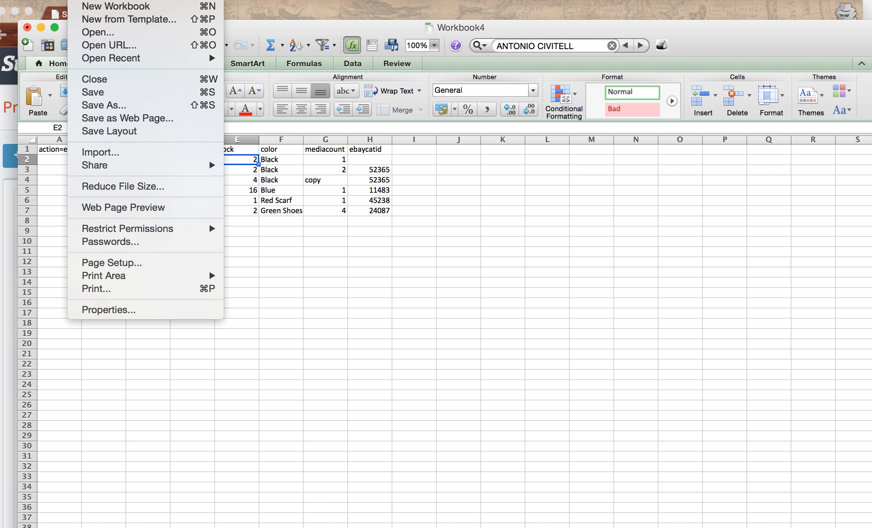
pyautogui.click(114, 106)
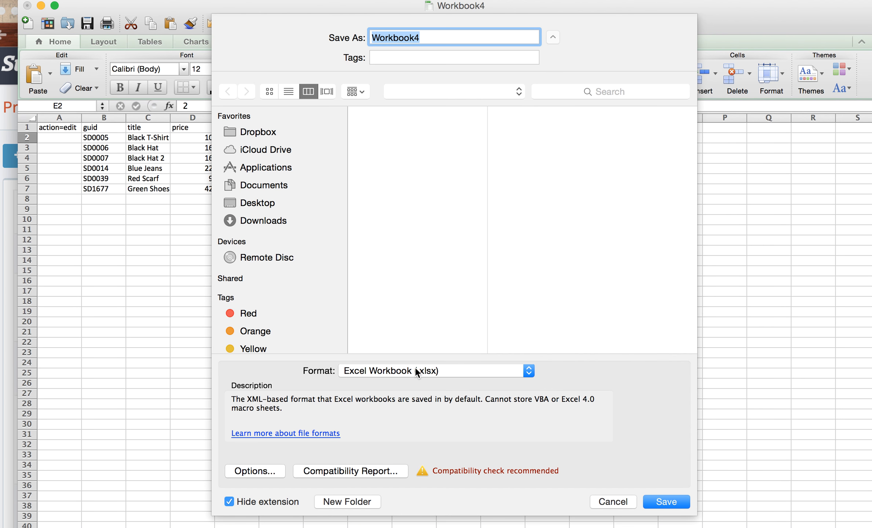
pyautogui.click(377, 368)
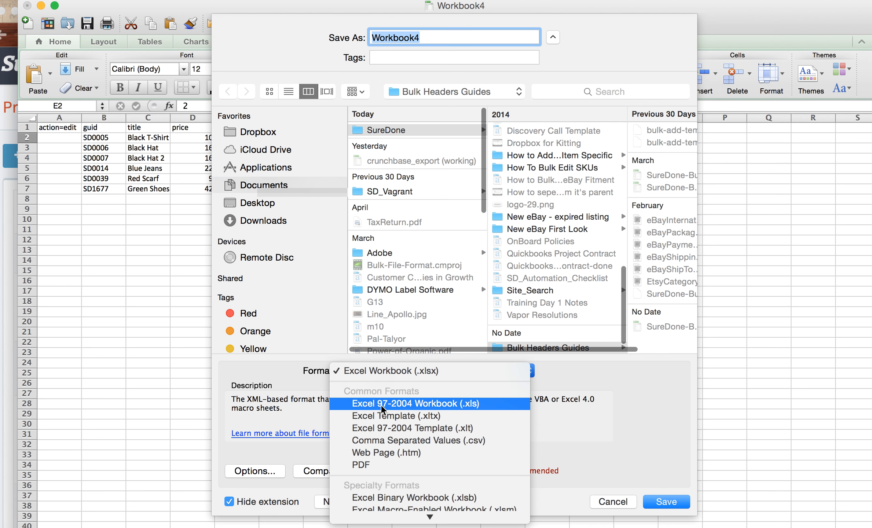
pyautogui.click(385, 442)
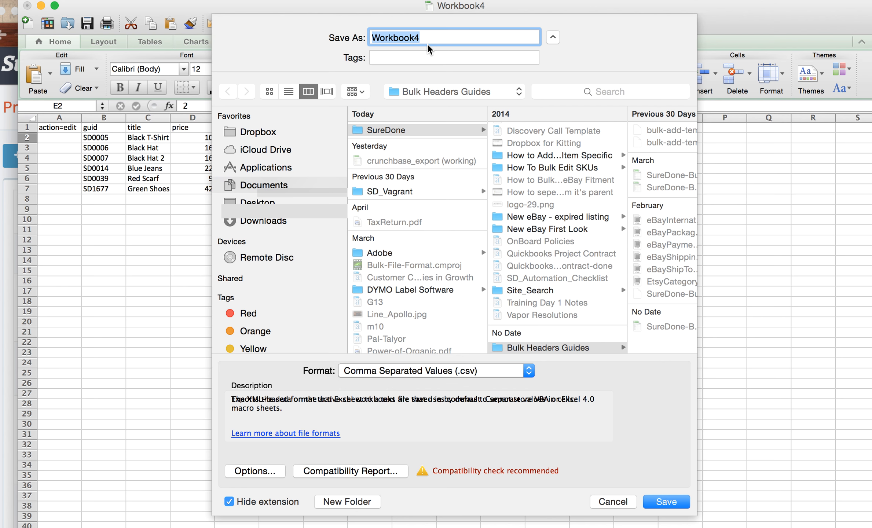
pyautogui.write('Apparel Upda')
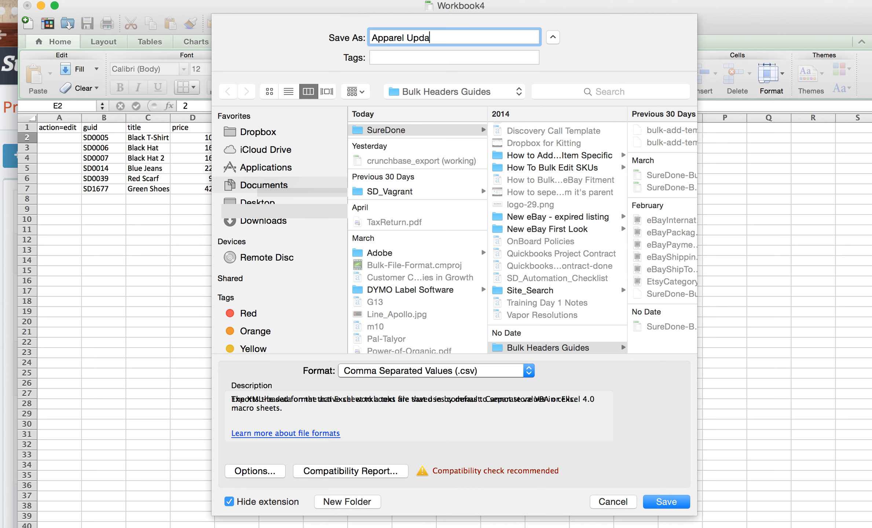
pyautogui.click(281, 222)
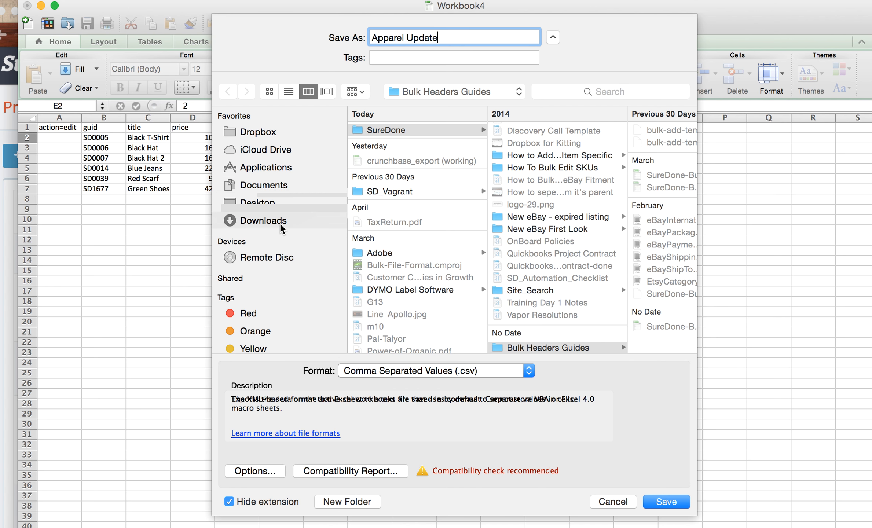
pyautogui.click(666, 501)
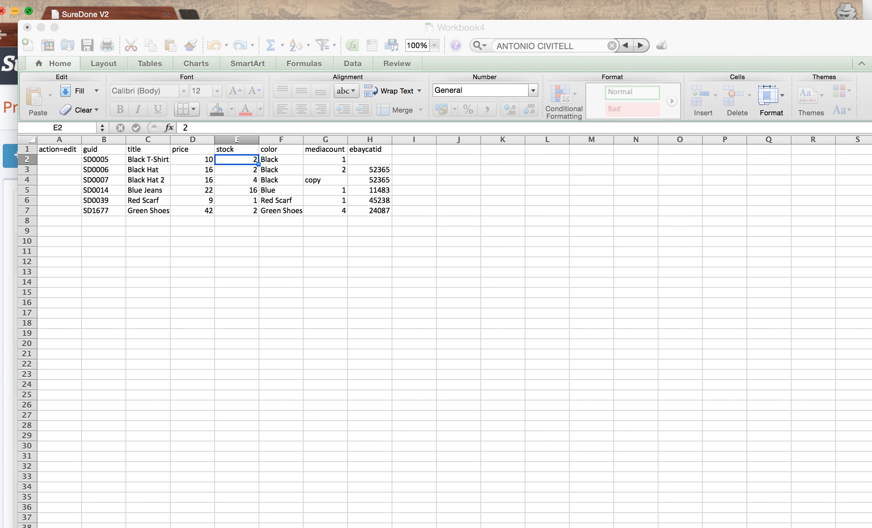
pyautogui.moveTo(530, 93); pyautogui.dragTo(395, 266)
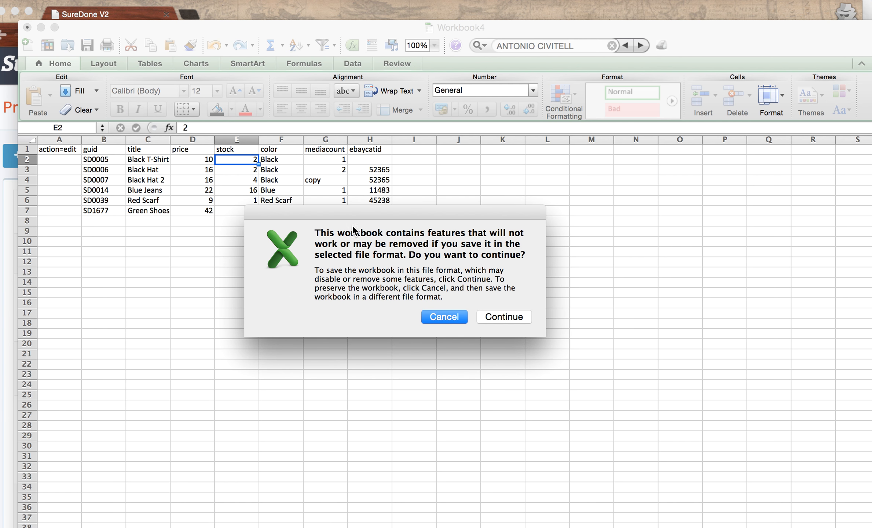
pyautogui.click(505, 316)
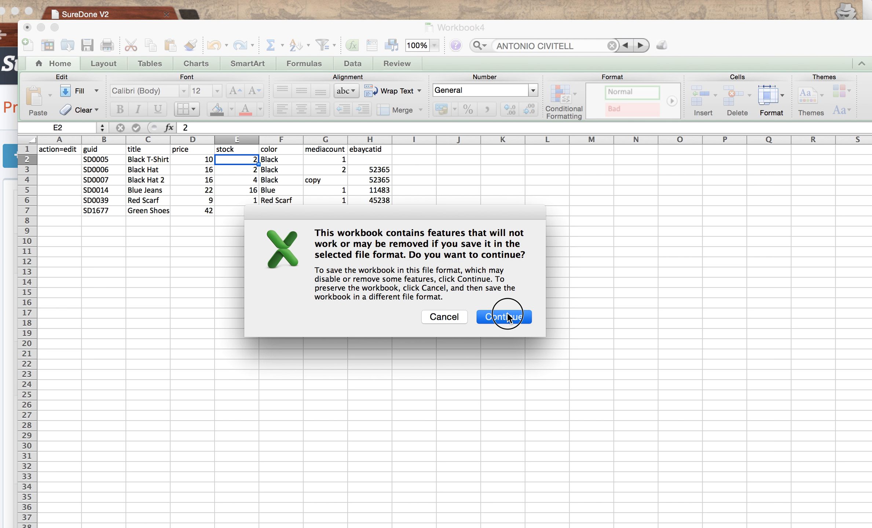
pyautogui.moveTo(237, 30)
pyautogui.mouseDown()
pyautogui.moveTo(164, 32)
pyautogui.moveTo(224, 18)
pyautogui.mouseUp()
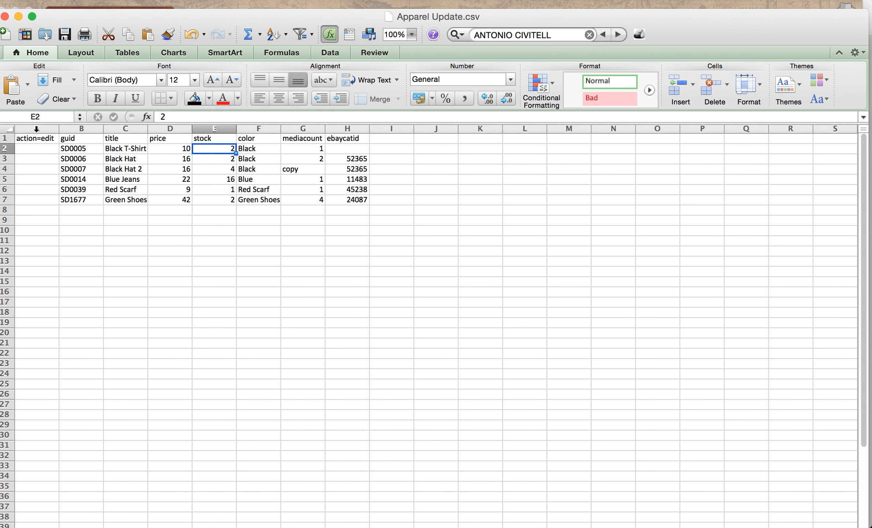
# Highlight columns A through H to examine the headers and product data in the CSV sheet.
pyautogui.click(37, 129)
pyautogui.moveTo(220, 133); pyautogui.dragTo(347, 131)
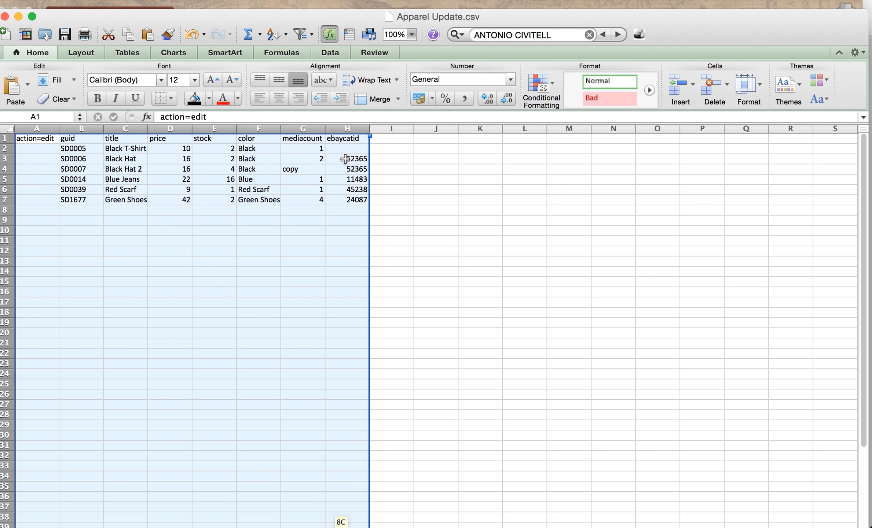
pyautogui.click(346, 158)
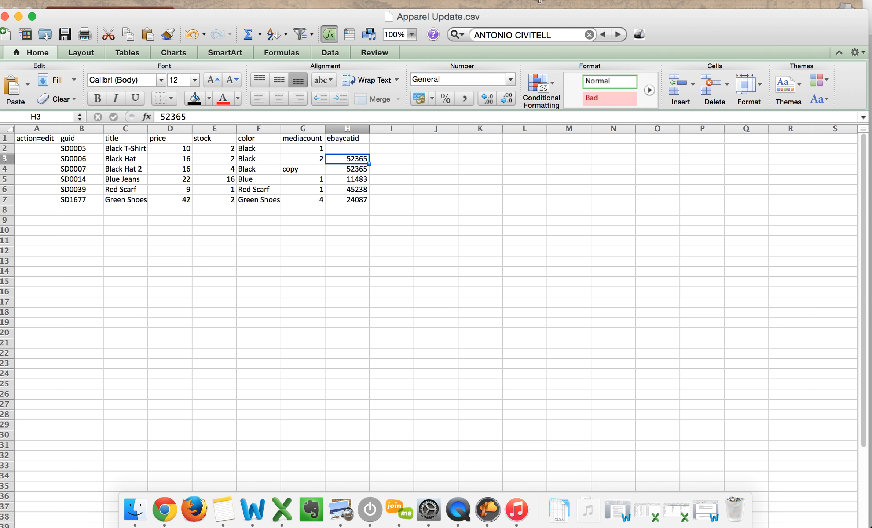
# Move the Apparel Update.csv window lower so the browser shows behind it, and clear the sheet search text.
pyautogui.moveTo(505, 16); pyautogui.dragTo(507, 4)
pyautogui.moveTo(537, 62); pyautogui.dragTo(511, 64)
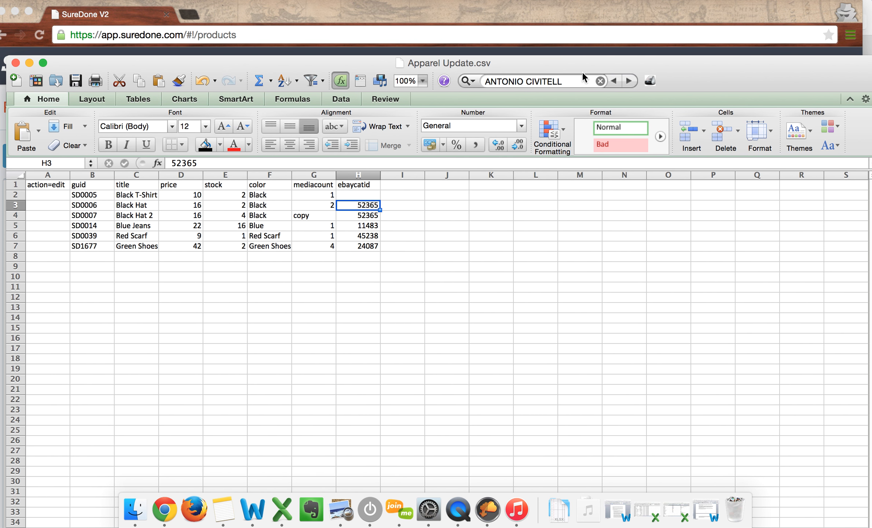
pyautogui.click(600, 82)
pyautogui.click(579, 195)
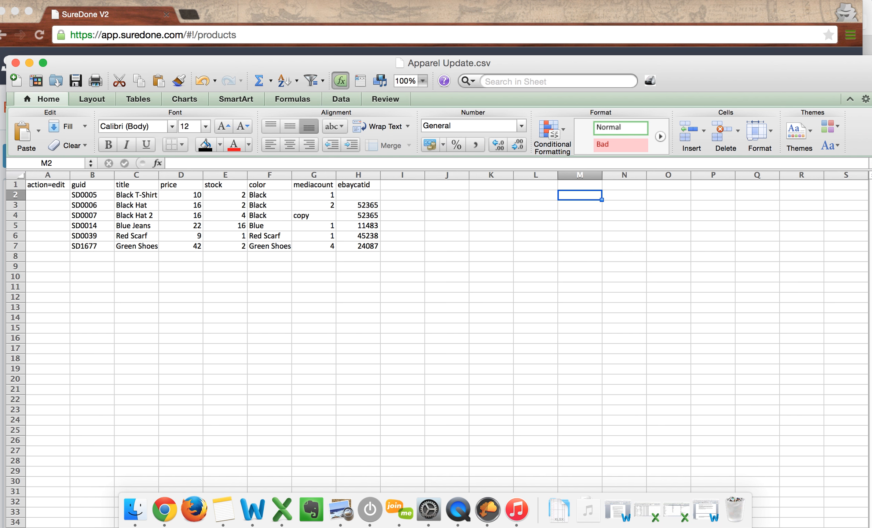
# Bring the SureDone-Bulk-Headers-Sorted.xlsx workbook to the front and open its SureDone Bulk Headers sheet.
pyautogui.click(444, 20)
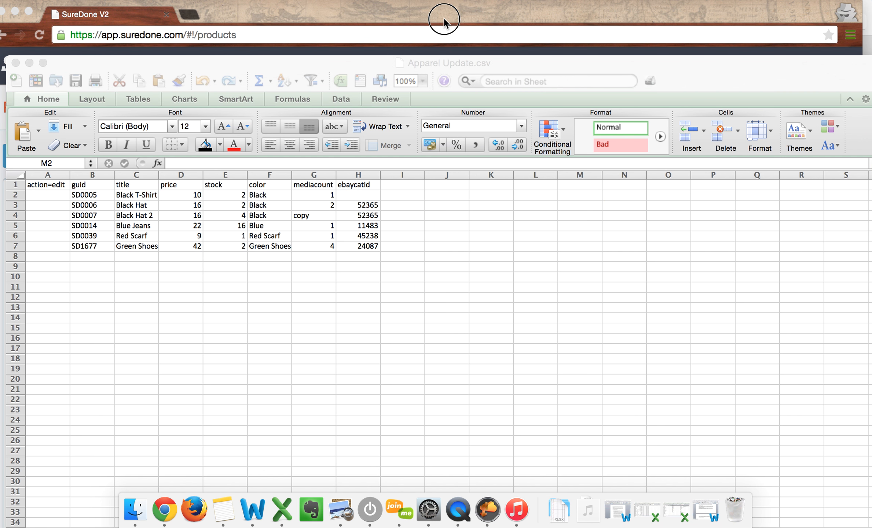
pyautogui.moveTo(444, 20); pyautogui.dragTo(157, 18)
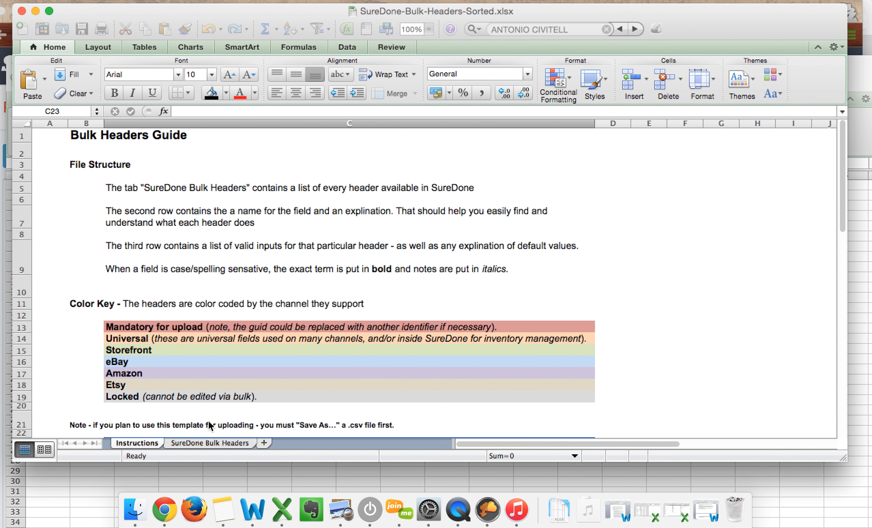
pyautogui.click(368, 21)
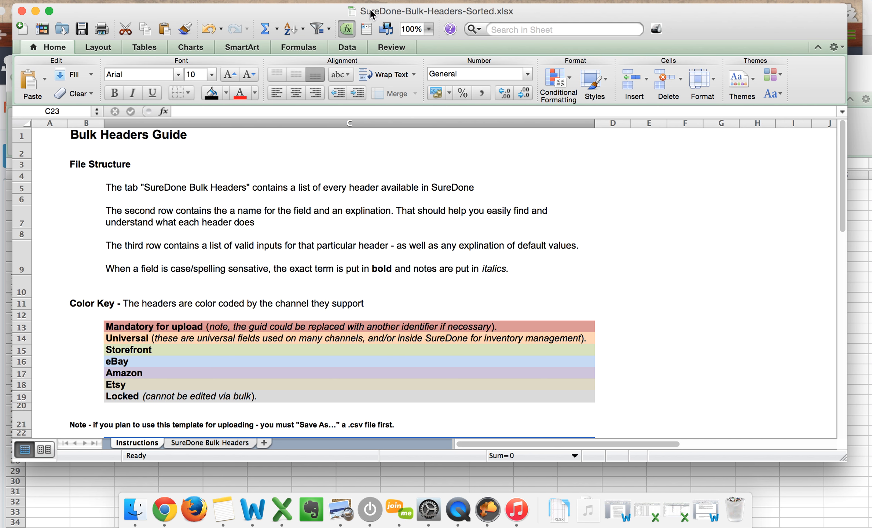
pyautogui.moveTo(371, 14); pyautogui.dragTo(371, 26)
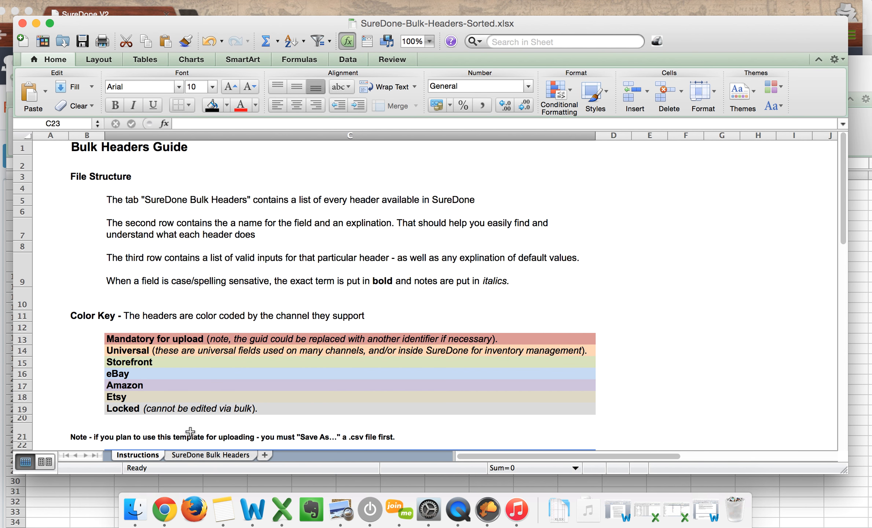
pyautogui.click(188, 455)
# Examine the universal, media and eBay headers with their explanations and valid inputs in rows 1 to 3.
pyautogui.hscroll(15, 309, 167)
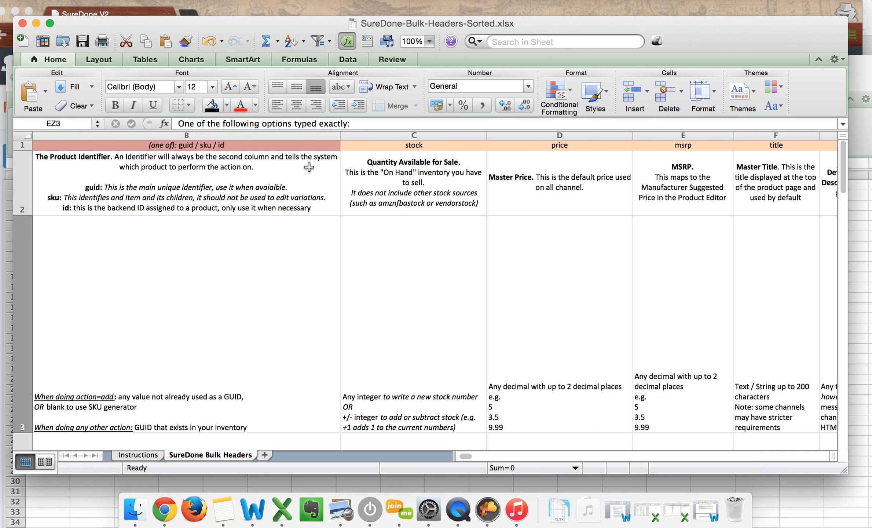
pyautogui.hscroll(-5, 309, 167)
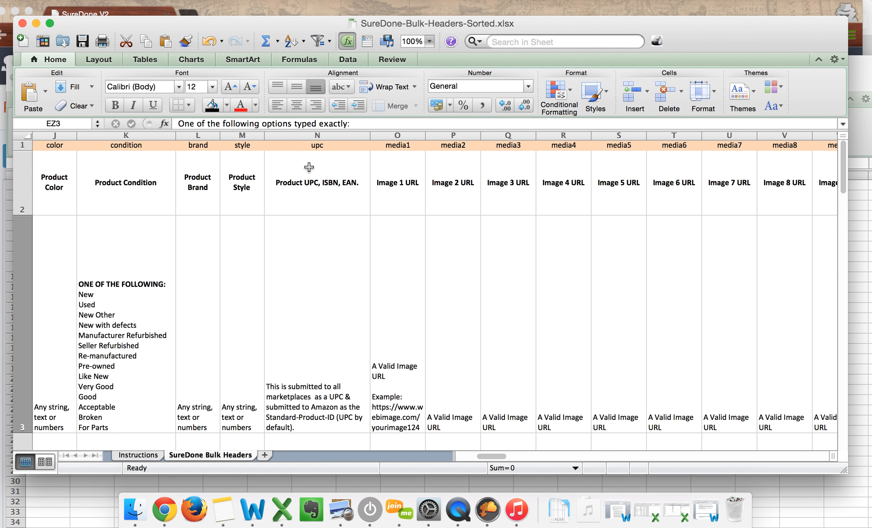
pyautogui.click(231, 190)
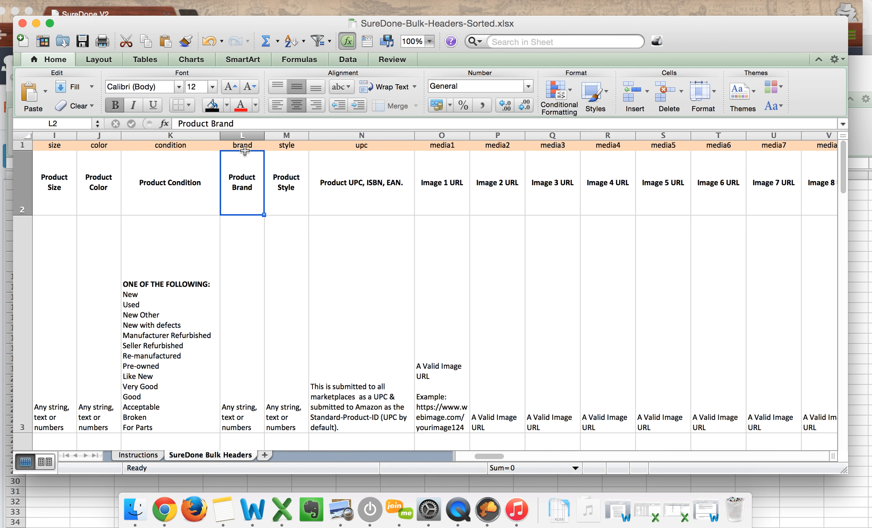
pyautogui.hscroll(20, 597, 214)
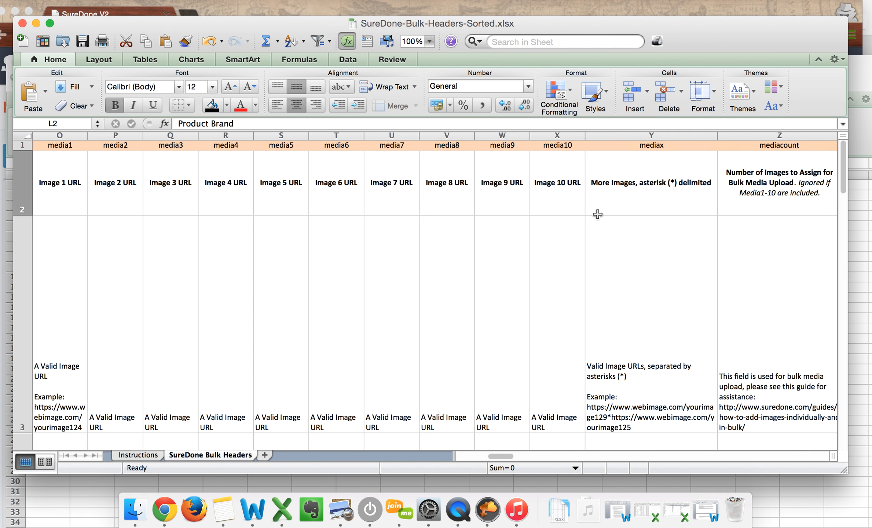
pyautogui.click(391, 147)
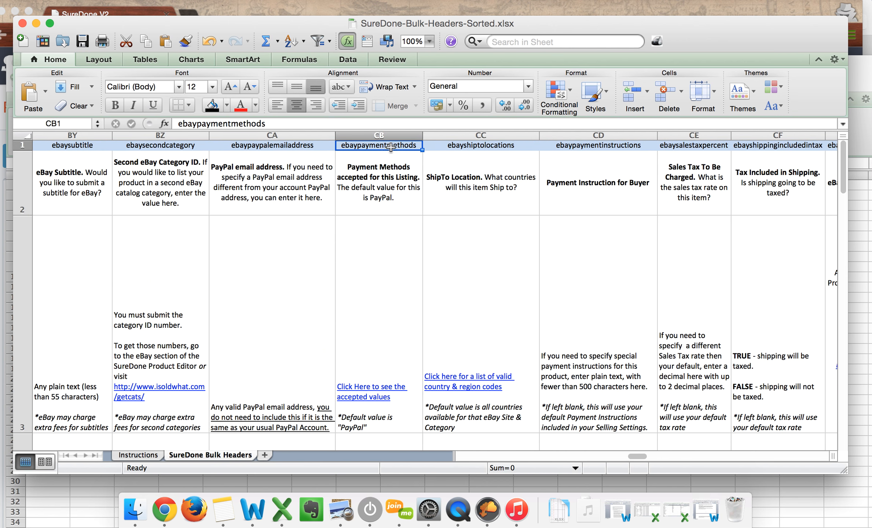
# Follow the accepted-values link under the ebaypaymentmethods header and return to the headers workbook.
pyautogui.scroll(-1, 421, 293)
pyautogui.scroll(-5, 422, 292)
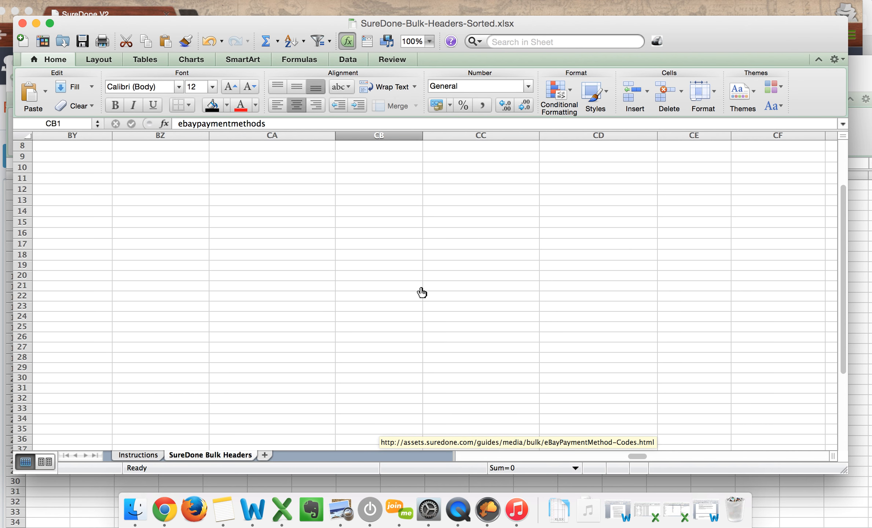
pyautogui.scroll(6, 422, 293)
pyautogui.click(392, 316)
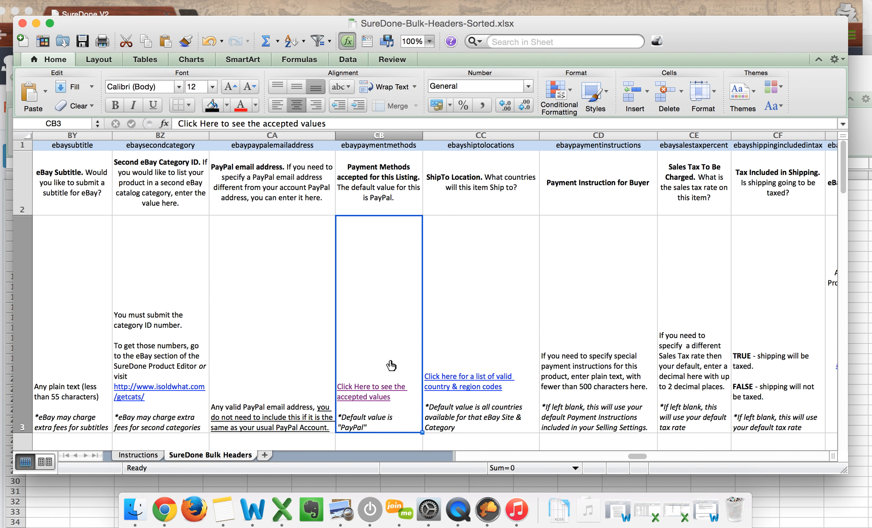
pyautogui.click(381, 389)
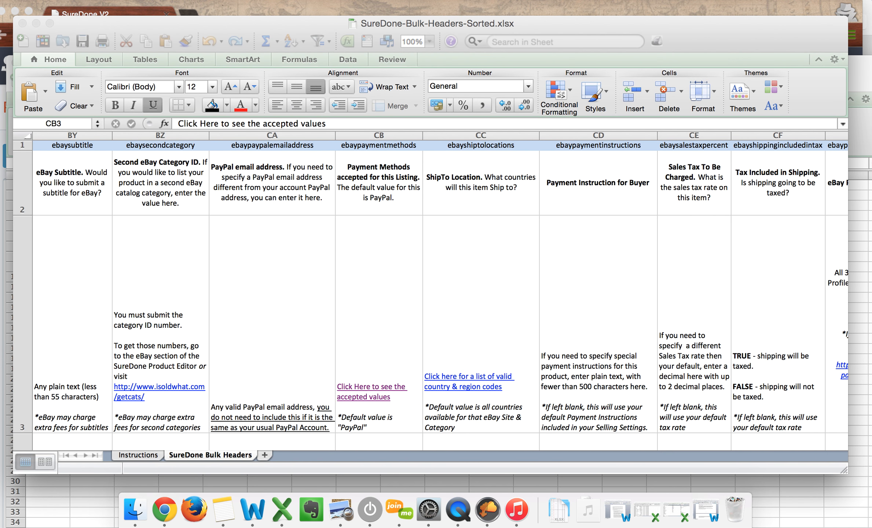
pyautogui.click(425, 26)
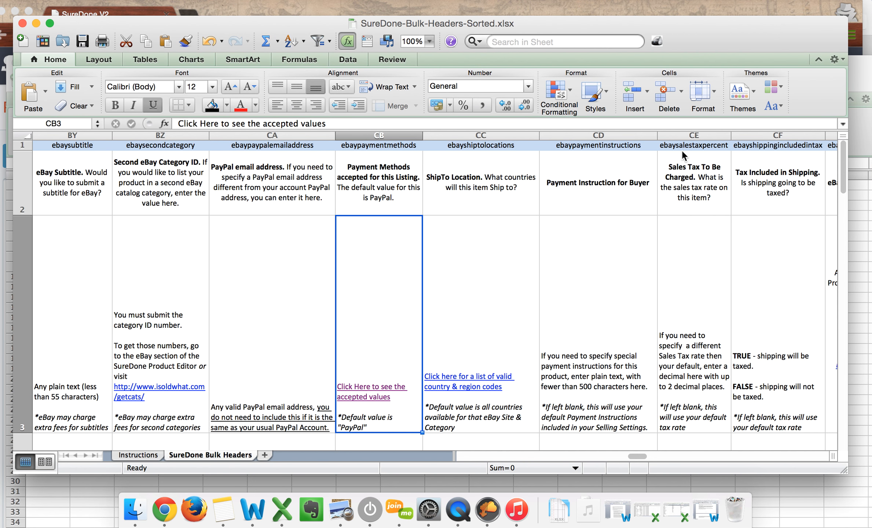
# Switch to SureDone in Chrome and open the Guides page from the account options.
pyautogui.click(681, 9)
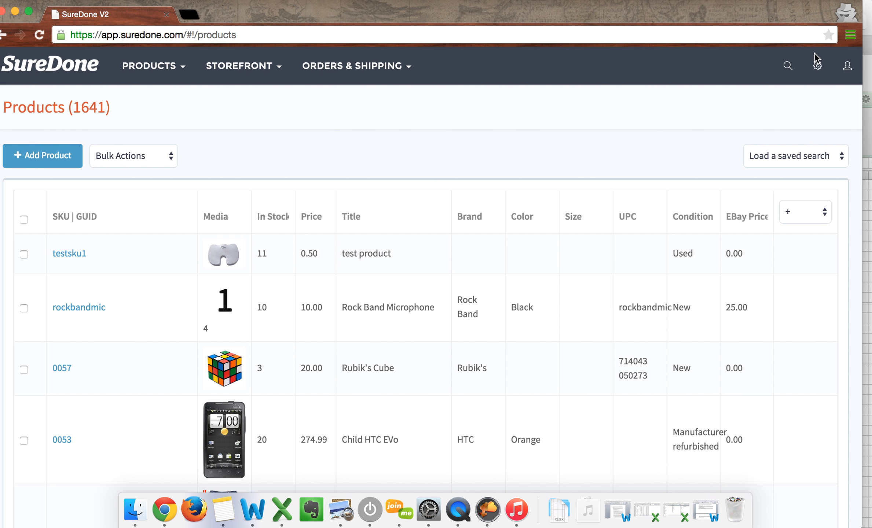
pyautogui.click(818, 66)
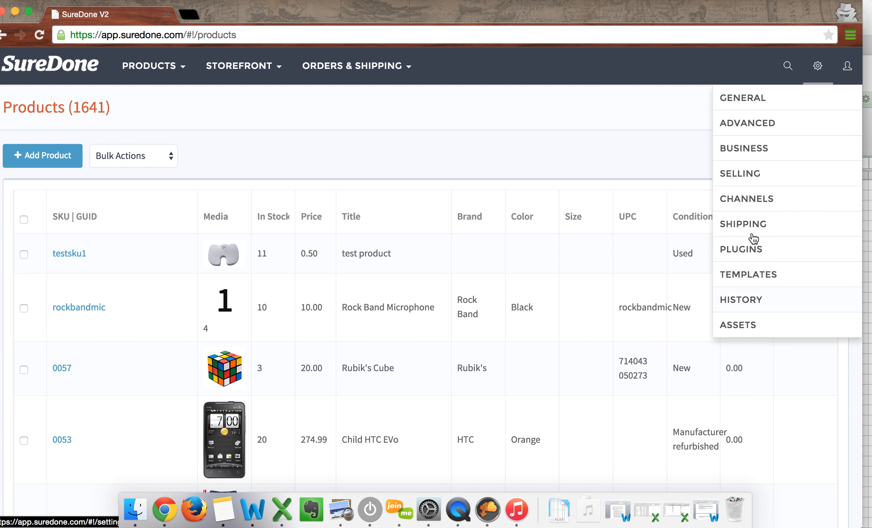
pyautogui.moveTo(844, 70)
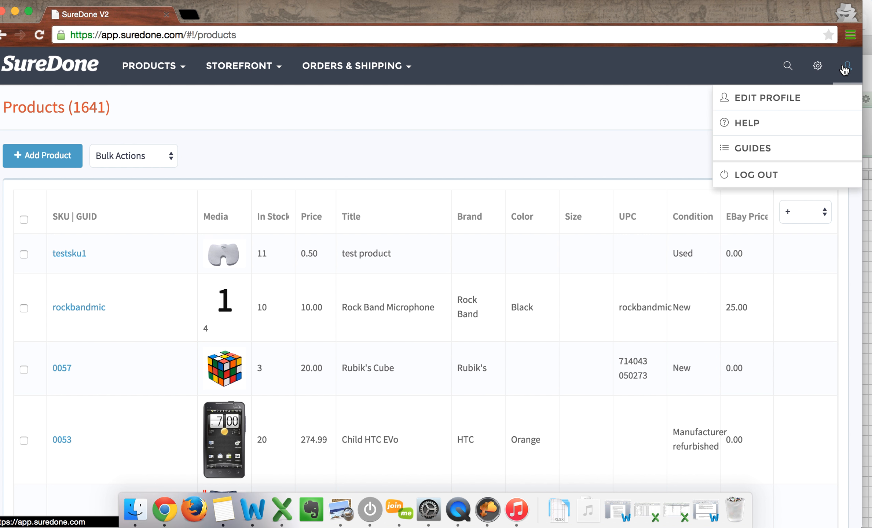
pyautogui.click(823, 154)
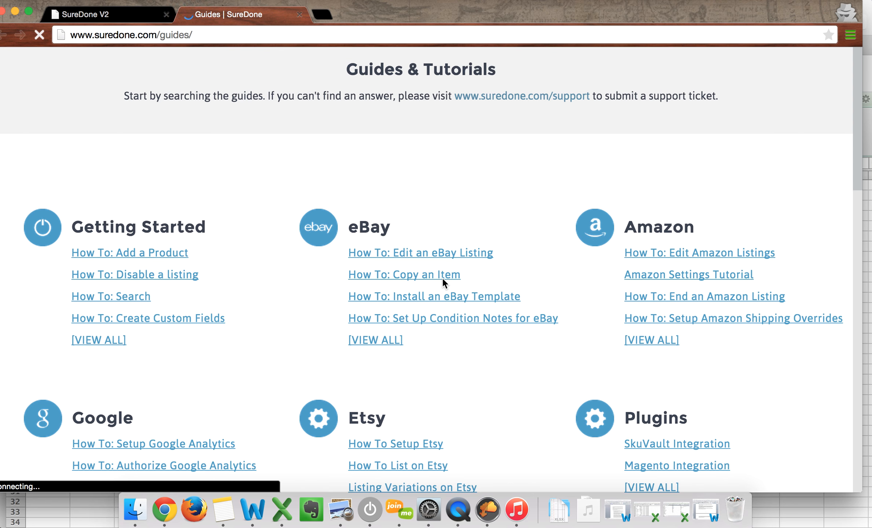
# Open Introduction to Bulk from the full list of bulk guides and review its modules and header file download.
pyautogui.scroll(-10, 442, 279)
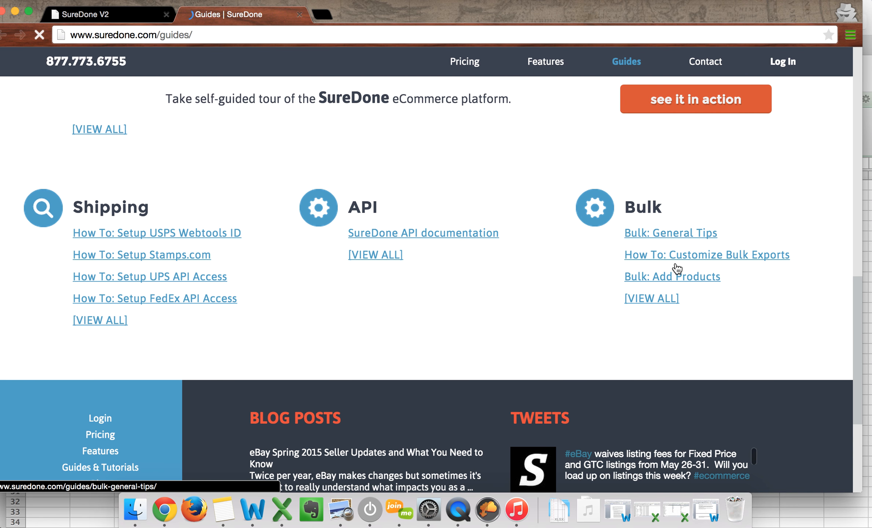
pyautogui.click(658, 301)
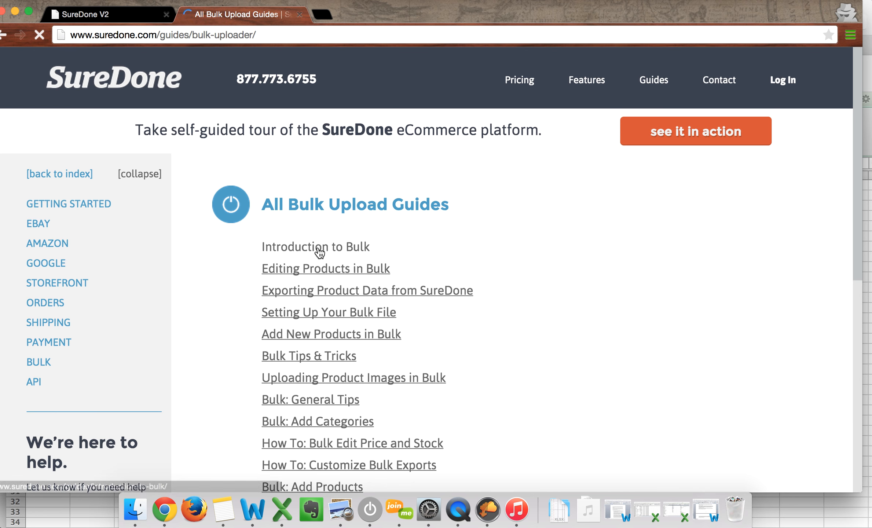
pyautogui.click(318, 250)
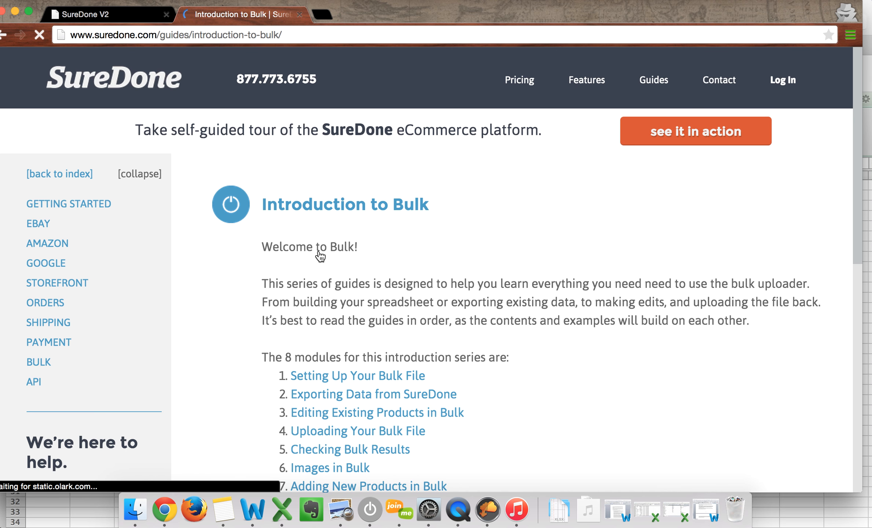
pyautogui.scroll(-2, 320, 256)
pyautogui.scroll(-1, 318, 253)
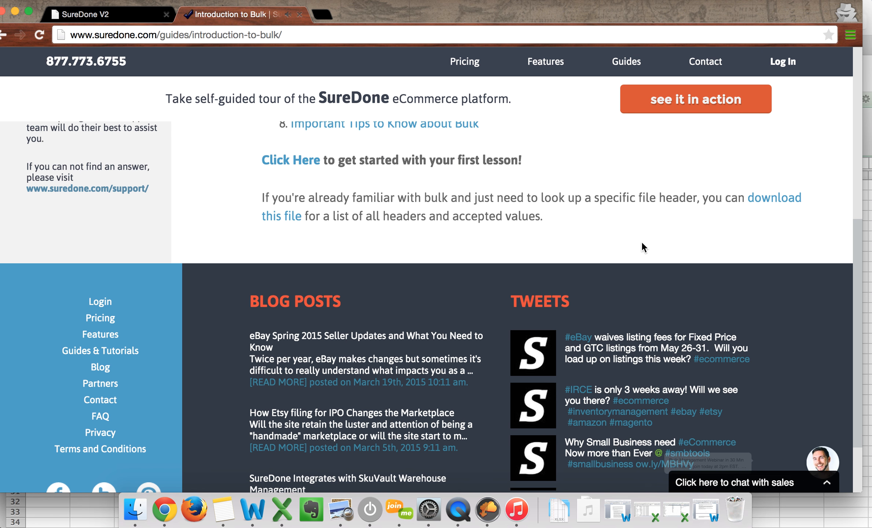
pyautogui.scroll(2, 578, 216)
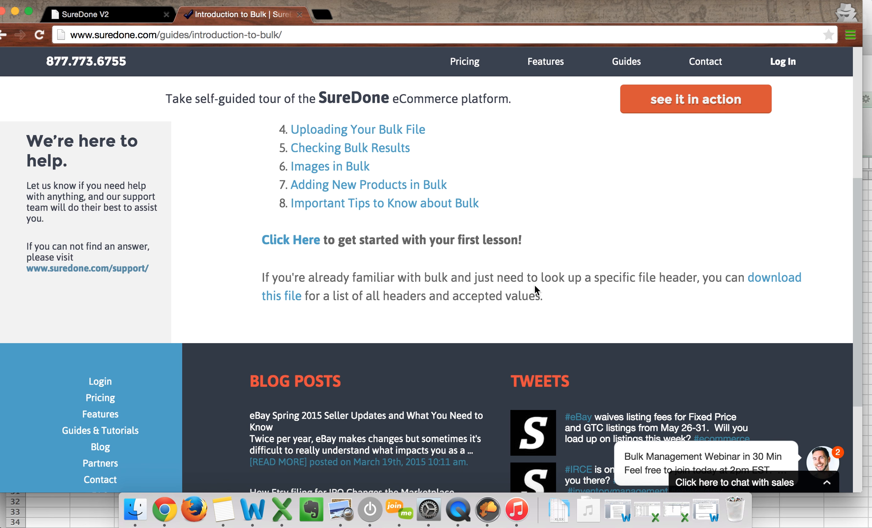
pyautogui.scroll(2, 535, 285)
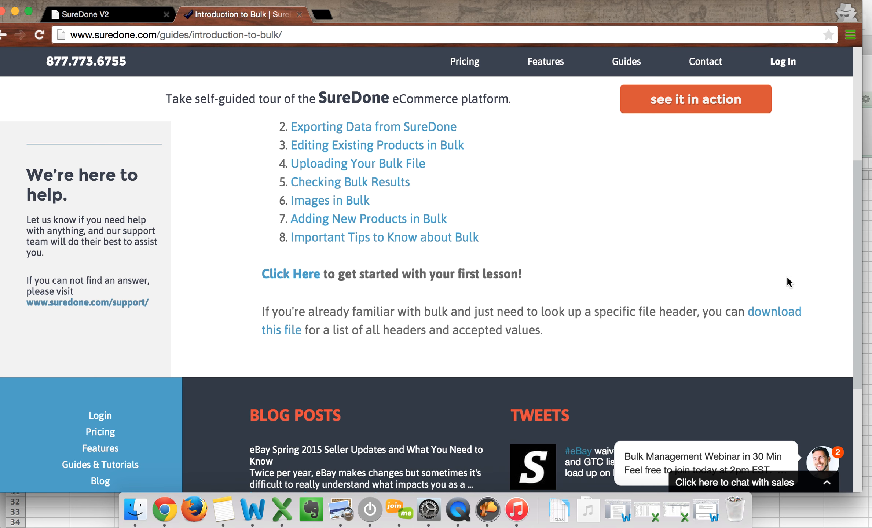
# Glance at the Apparel Update.csv workbook, return to the SureDone V2 page in Chrome and open the product Export page.
pyautogui.click(67, 521)
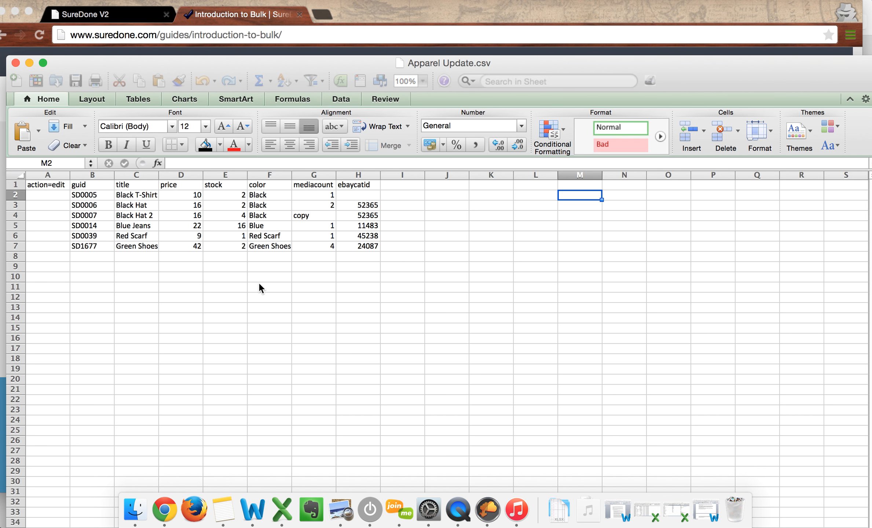
pyautogui.click(105, 14)
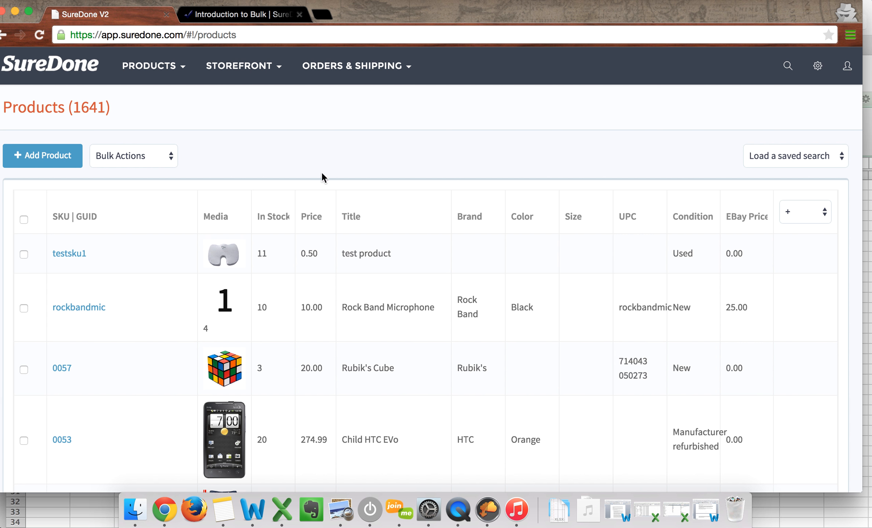
pyautogui.moveTo(174, 77)
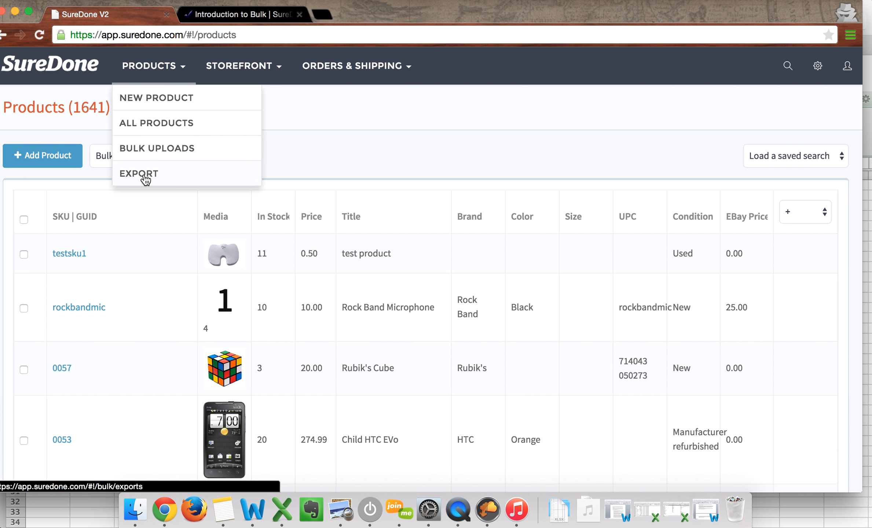
pyautogui.click(145, 179)
# Set the export search to "brand:apple price:>1000".
pyautogui.click(293, 200)
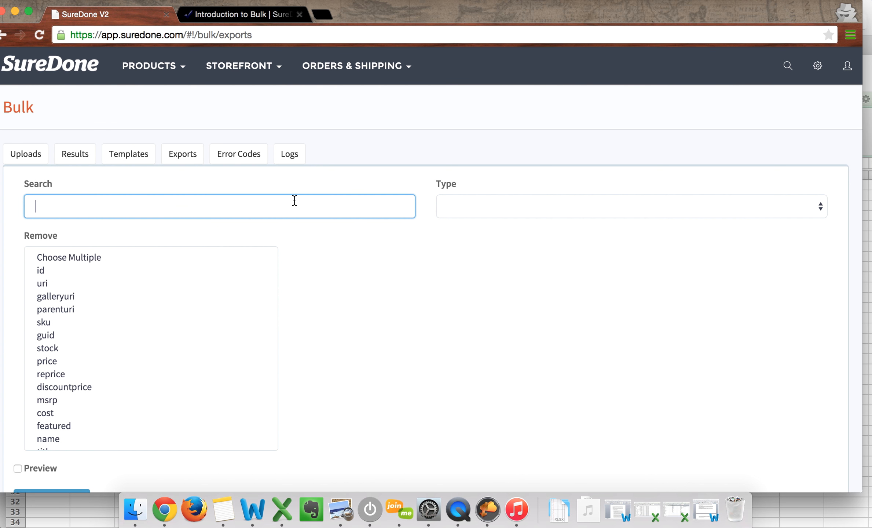
pyautogui.write('apple')
pyautogui.press('super+a')
pyautogui.write('brand:apple price:>1000')
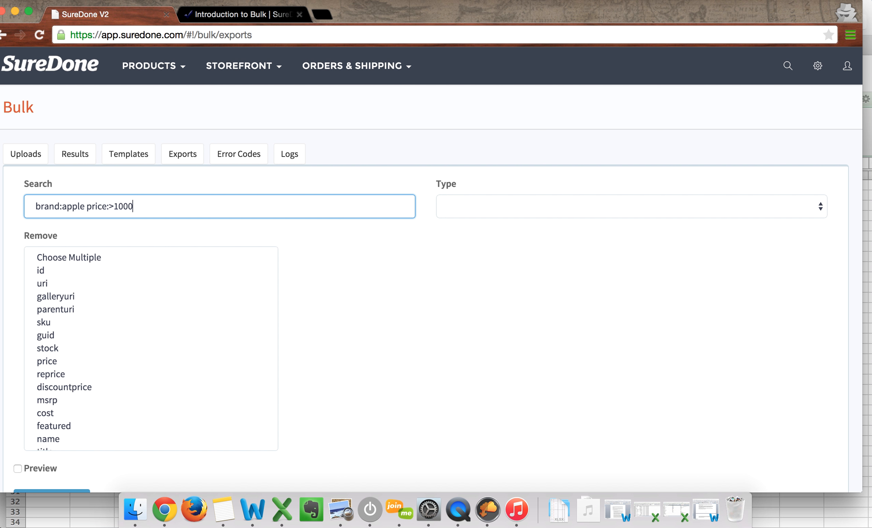
# Set the export type to Products and reopen the type choices to view the other options.
pyautogui.click(505, 221)
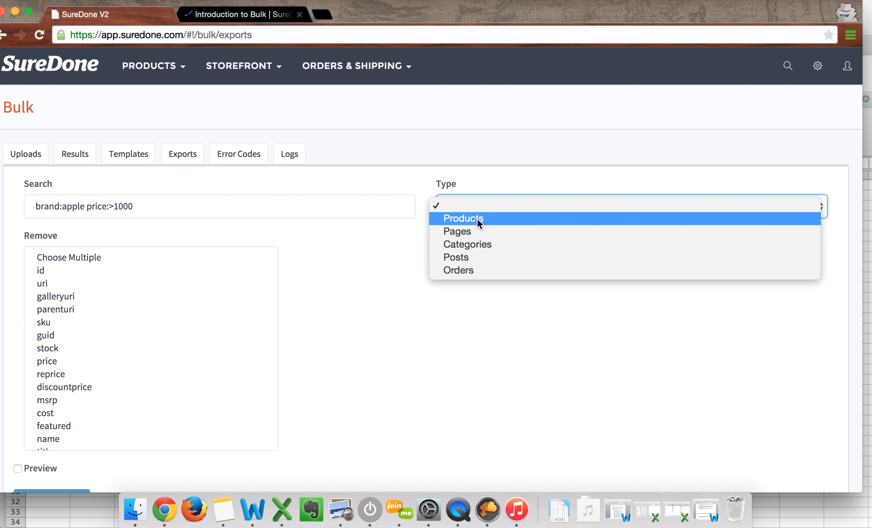
pyautogui.click(476, 219)
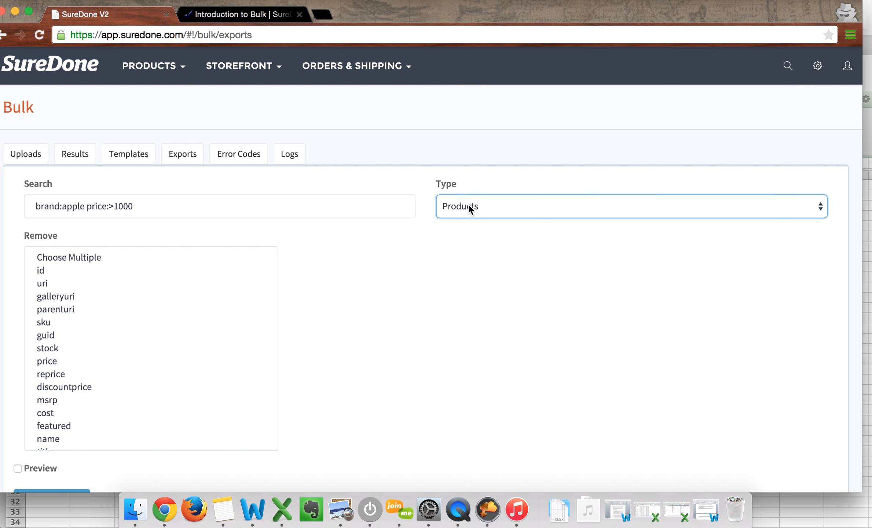
pyautogui.click(525, 202)
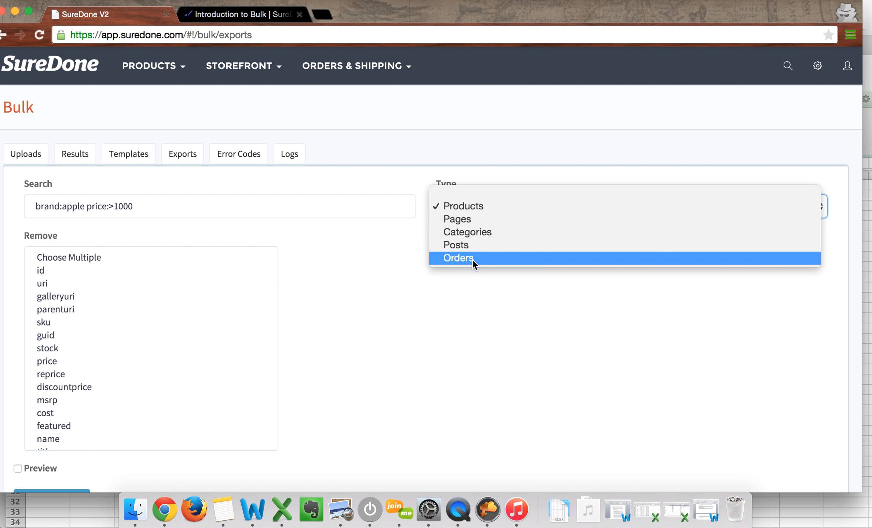
# Keep Products as the export type and look through the product fields offered in the Remove list.
pyautogui.click(409, 164)
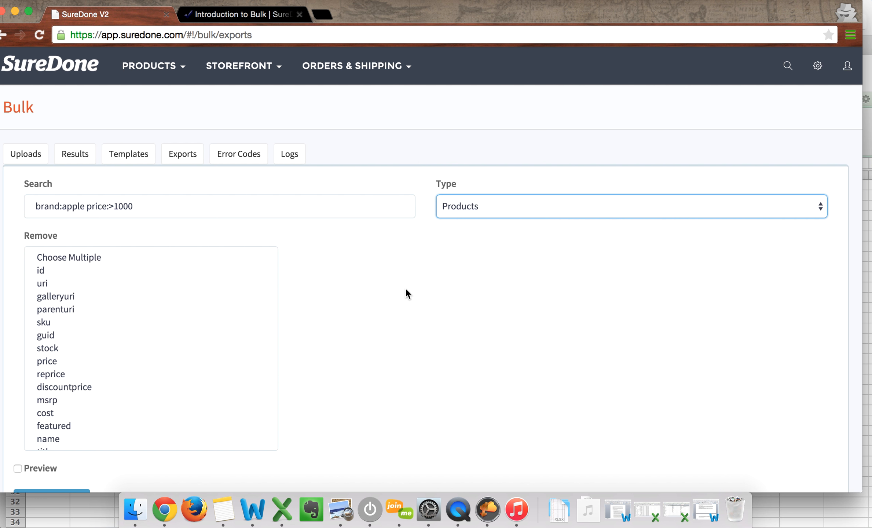
pyautogui.scroll(-3, 405, 287)
pyautogui.scroll(-1, 66, 274)
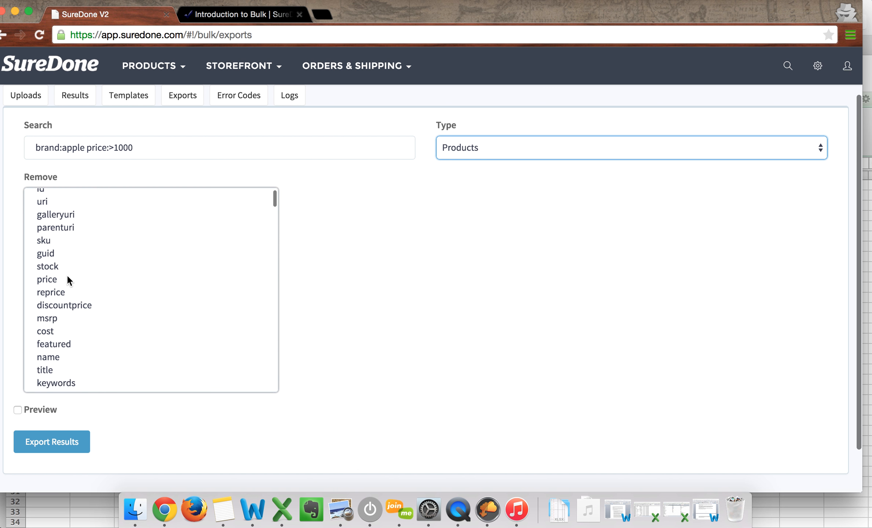
pyautogui.scroll(3, 68, 281)
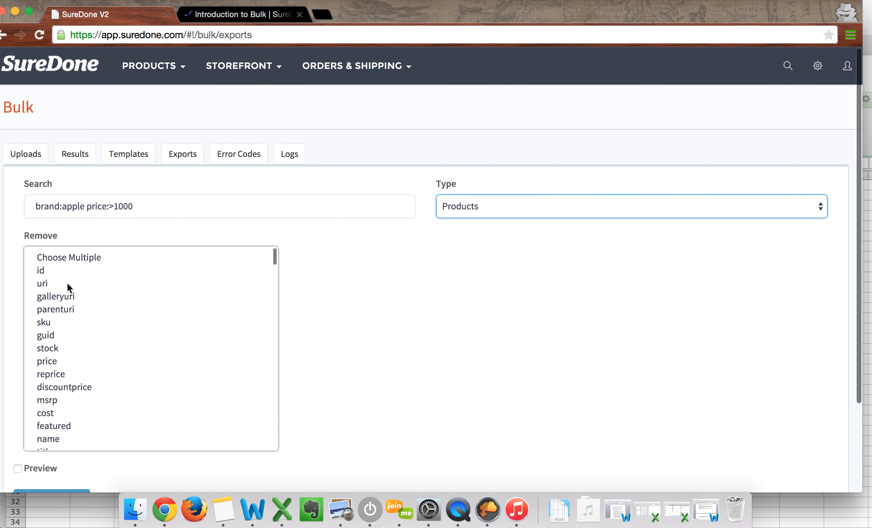
pyautogui.scroll(-20, 66, 343)
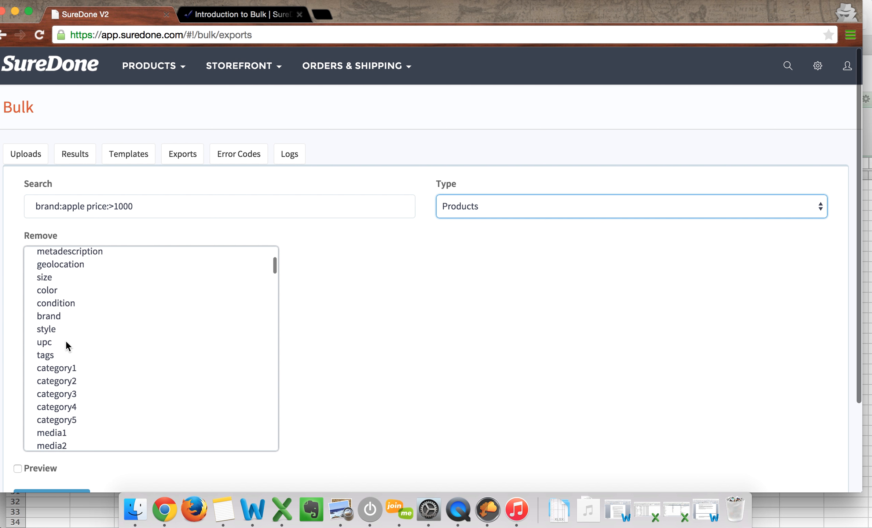
pyautogui.scroll(-20, 66, 340)
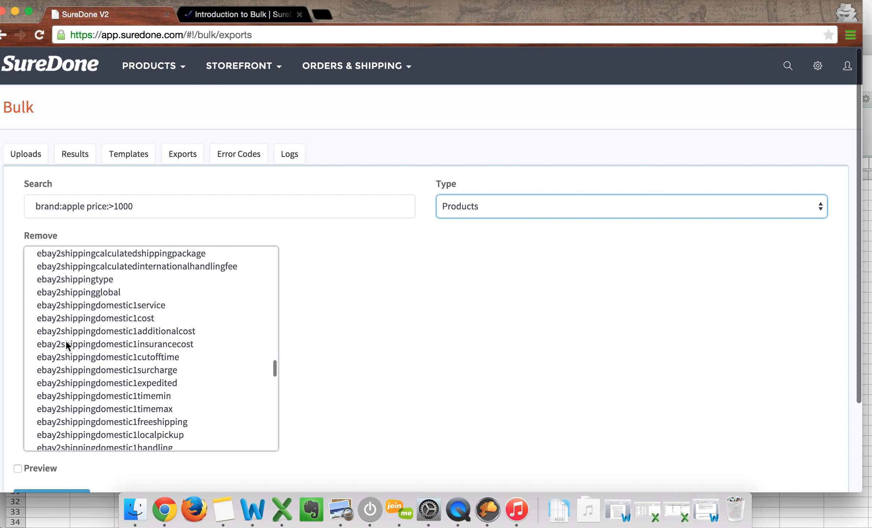
pyautogui.scroll(-10, 65, 340)
pyautogui.scroll(20, 65, 339)
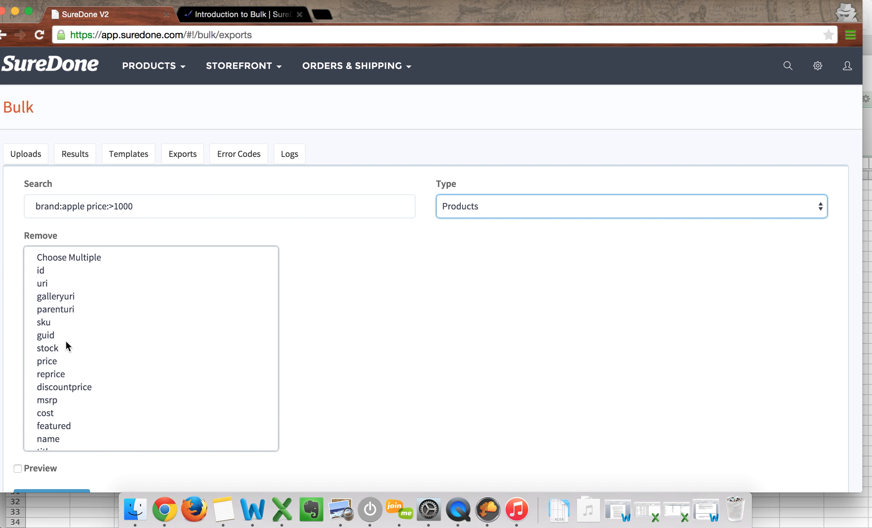
# Try highlighting individual fields for removal, including guid and the range from msrp to featured.
pyautogui.click(64, 337)
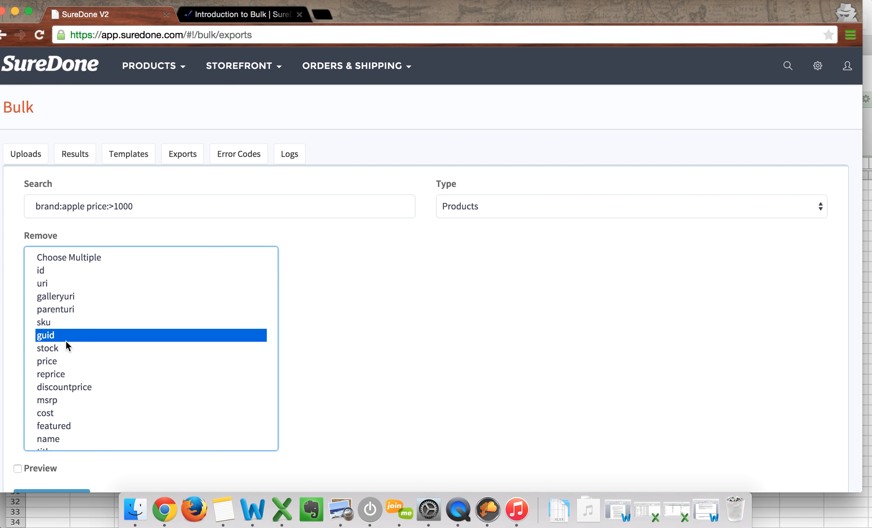
pyautogui.click(82, 374)
pyautogui.click(81, 413)
pyautogui.moveTo(60, 397); pyautogui.dragTo(59, 426)
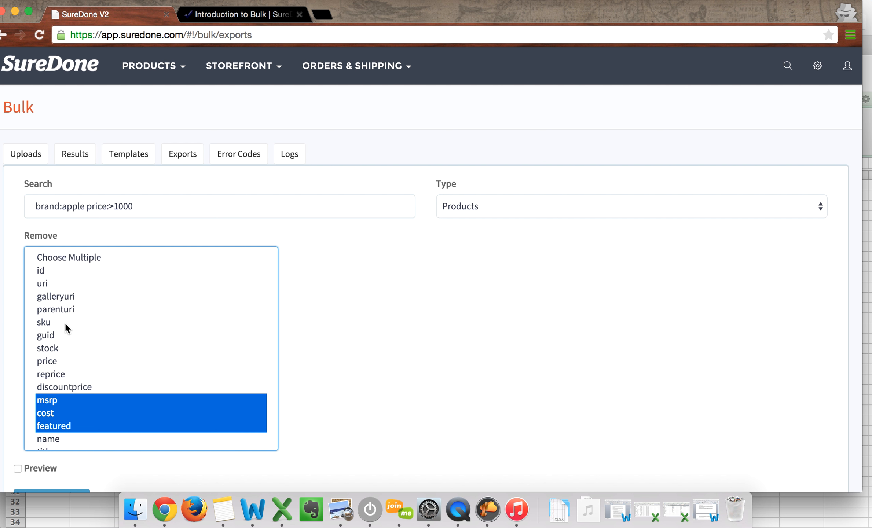
# Try to highlight every field in the Remove list except guid, title, stock and price.
pyautogui.press('super+a')
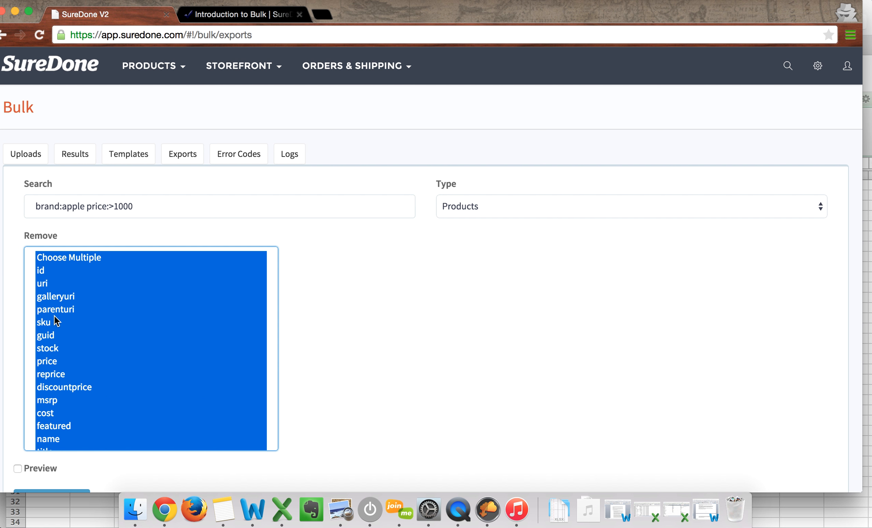
pyautogui.scroll(-10, 70, 318)
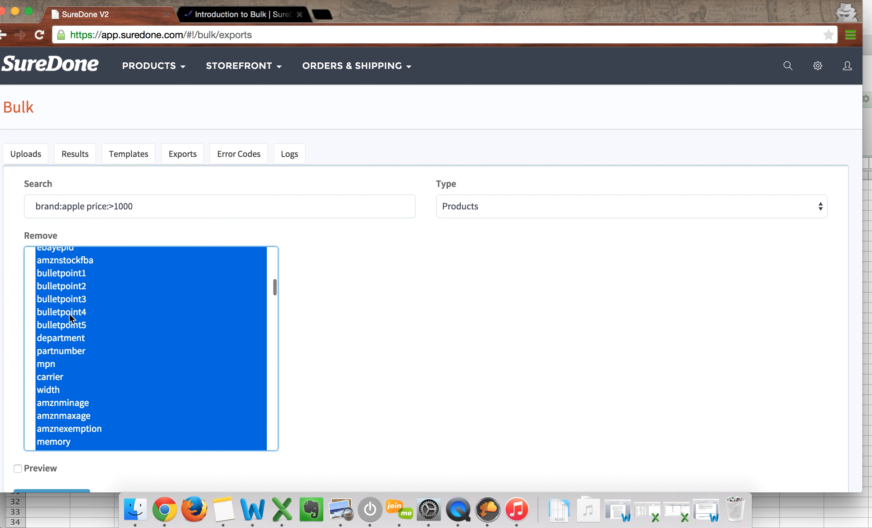
pyautogui.scroll(15, 69, 314)
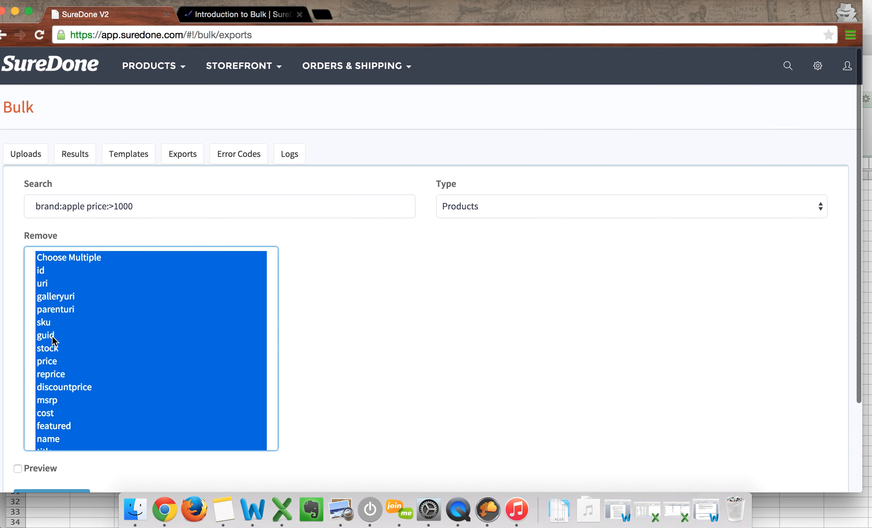
pyautogui.keyDown('super'); pyautogui.click(54, 340); pyautogui.keyUp('super')
pyautogui.scroll(-3, 68, 420)
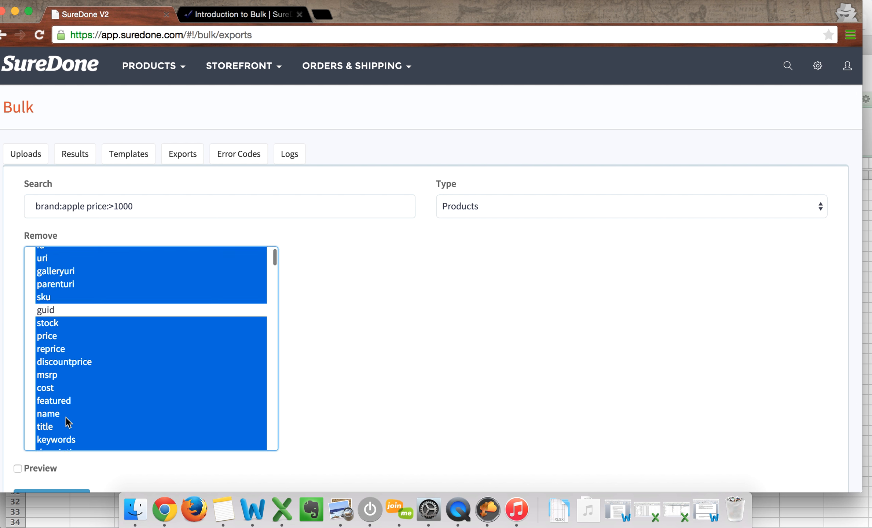
pyautogui.keyDown('super'); pyautogui.click(58, 372); pyautogui.keyUp('super')
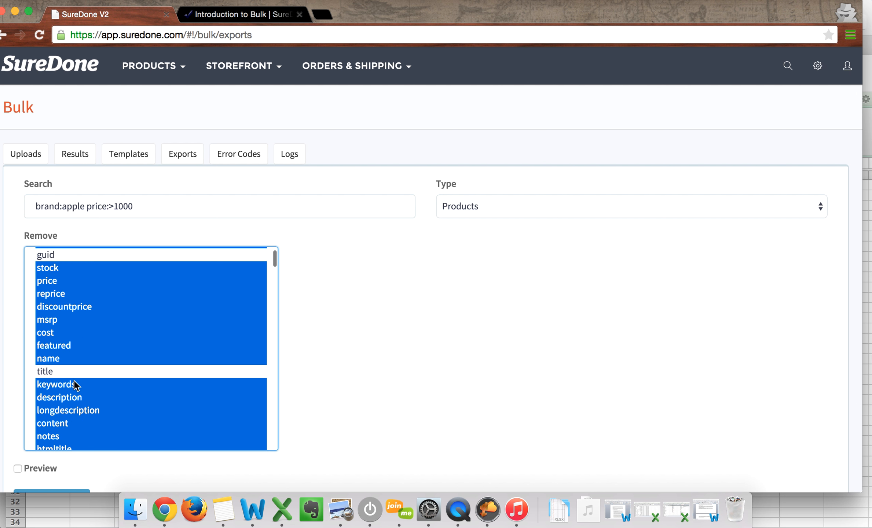
pyautogui.scroll(-3, 74, 383)
pyautogui.scroll(4, 75, 383)
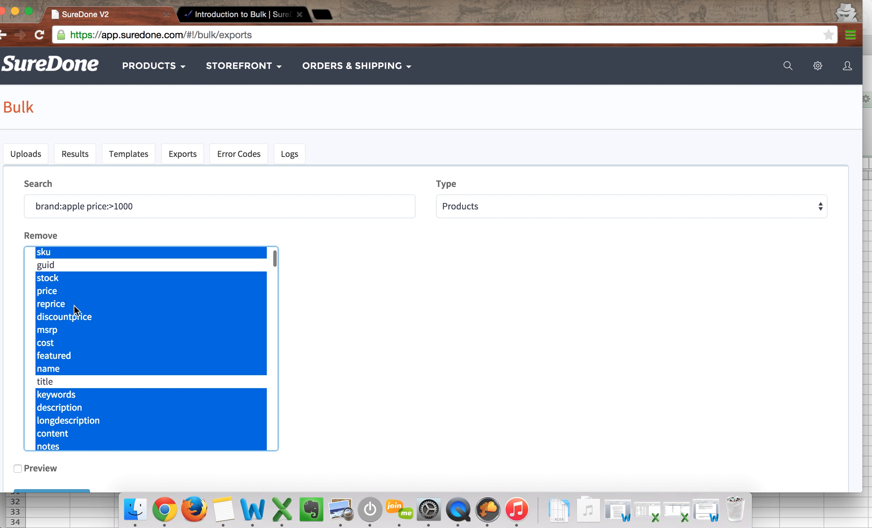
pyautogui.keyDown('super'); pyautogui.click(55, 281); pyautogui.keyUp('super')
pyautogui.keyDown('super'); pyautogui.click(55, 292); pyautogui.keyUp('super')
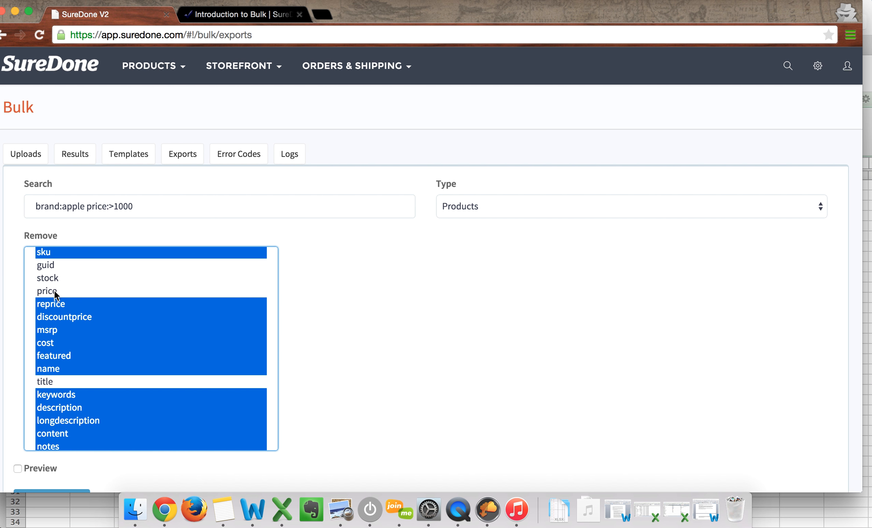
pyautogui.click(54, 291)
# Highlight all fields in the Remove list except guid, stock, price, title and condition.
pyautogui.scroll(-3, 54, 290)
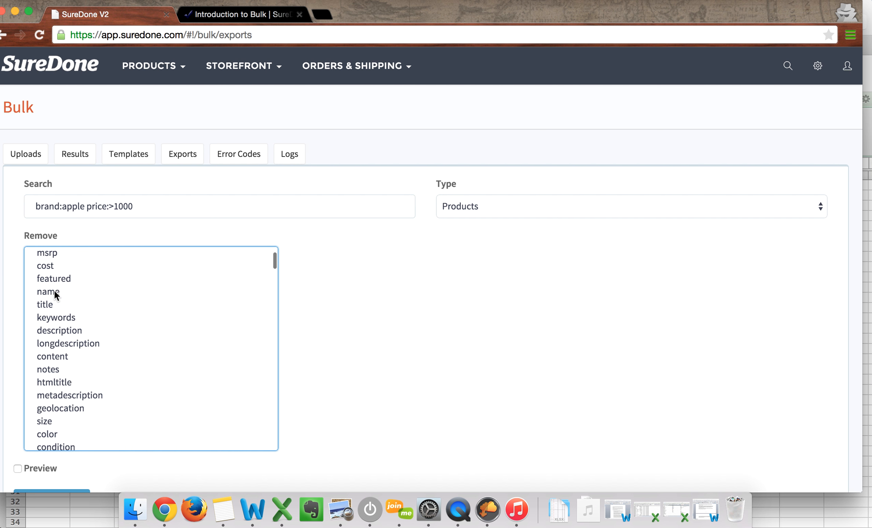
pyautogui.scroll(6, 54, 290)
pyautogui.press('super+a')
pyautogui.keyDown('super'); pyautogui.click(56, 361); pyautogui.keyUp('super')
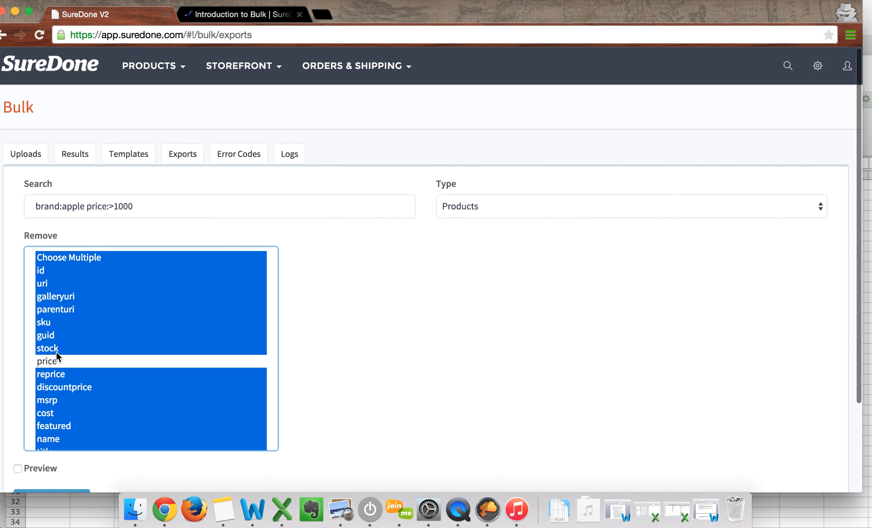
pyautogui.keyDown('super'); pyautogui.click(55, 349); pyautogui.keyUp('super')
pyautogui.keyDown('super'); pyautogui.click(50, 322); pyautogui.keyUp('super')
pyautogui.keyDown('super'); pyautogui.click(46, 328); pyautogui.keyUp('super')
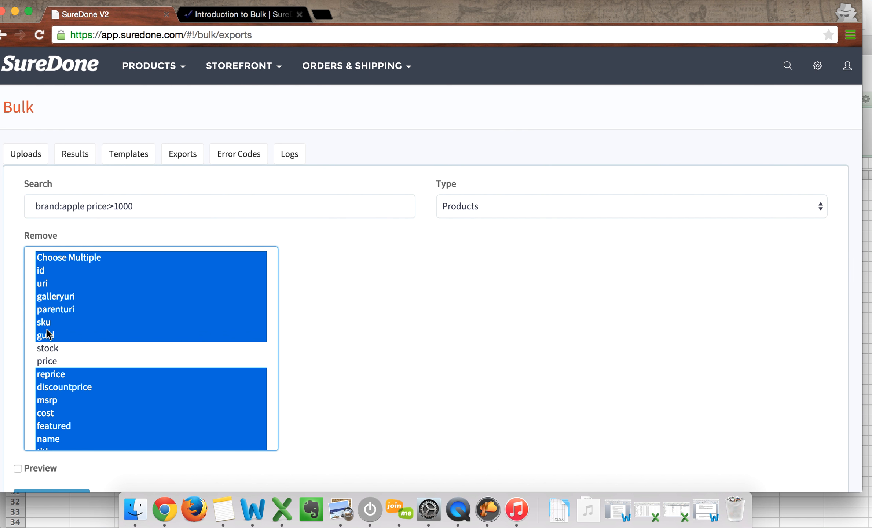
pyautogui.keyDown('super'); pyautogui.click(47, 335); pyautogui.keyUp('super')
pyautogui.scroll(-3, 53, 419)
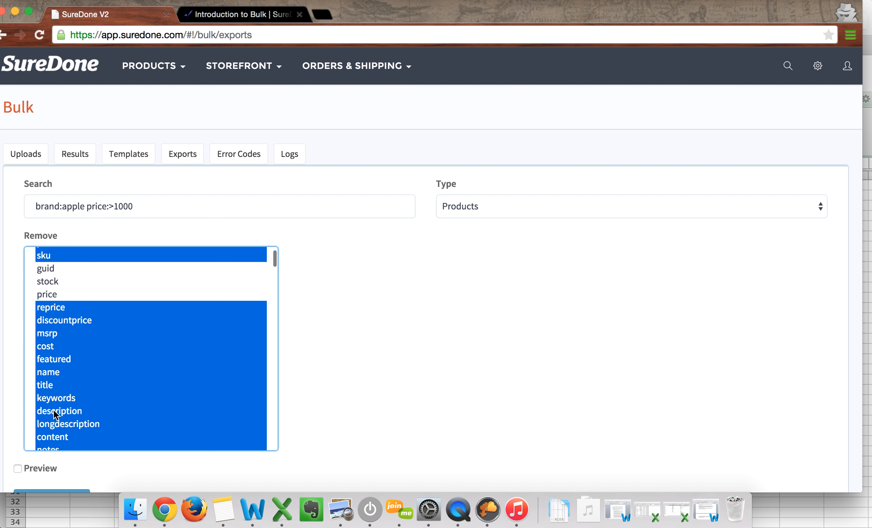
pyautogui.keyDown('super'); pyautogui.click(53, 386); pyautogui.keyUp('super')
pyautogui.scroll(-5, 76, 402)
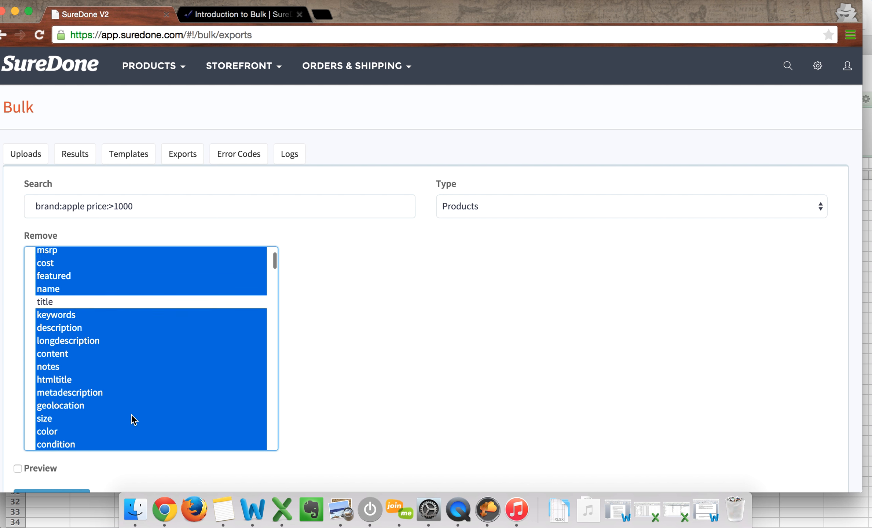
pyautogui.scroll(-3, 311, 410)
pyautogui.keyDown('super'); pyautogui.click(77, 339); pyautogui.keyUp('super')
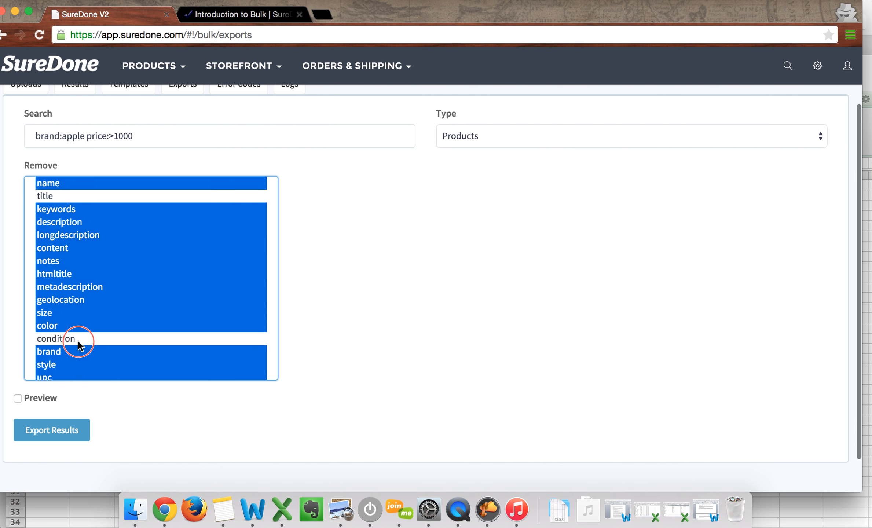
# Export the results and download the new export file from Recent Exports.
pyautogui.click(66, 433)
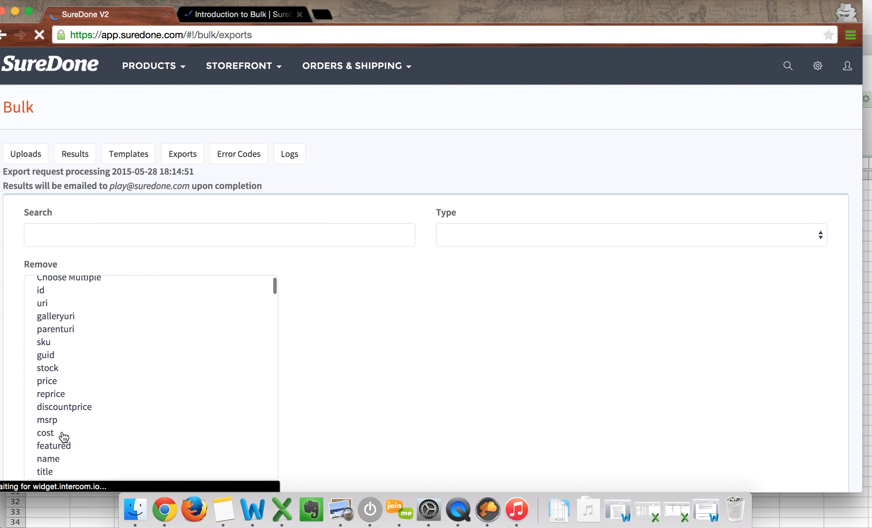
pyautogui.scroll(-3, 63, 436)
pyautogui.scroll(-10, 362, 435)
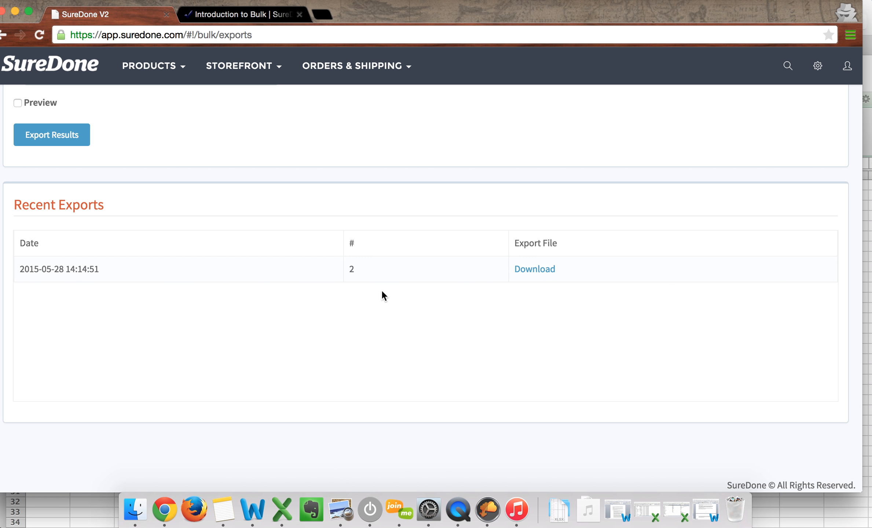
pyautogui.click(548, 269)
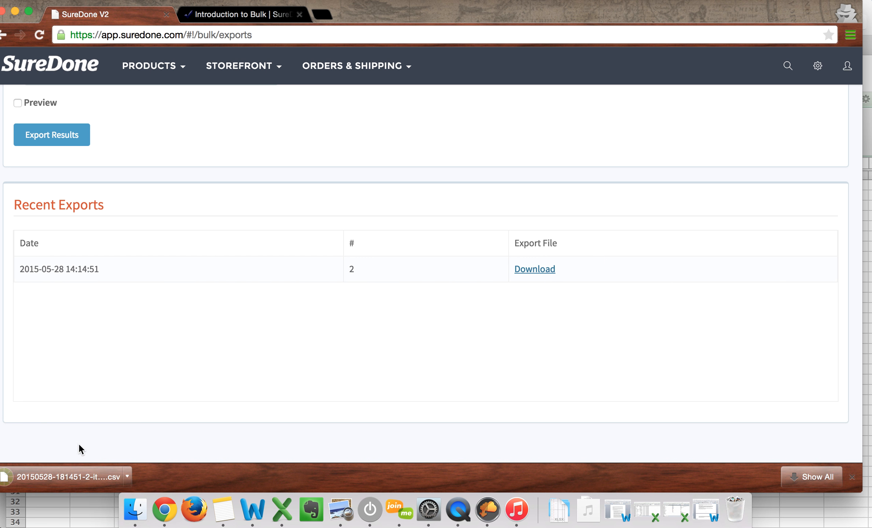
# Open the downloaded export CSV in Excel, enlarge its window and inspect the guid and title of the first product.
pyautogui.click(61, 476)
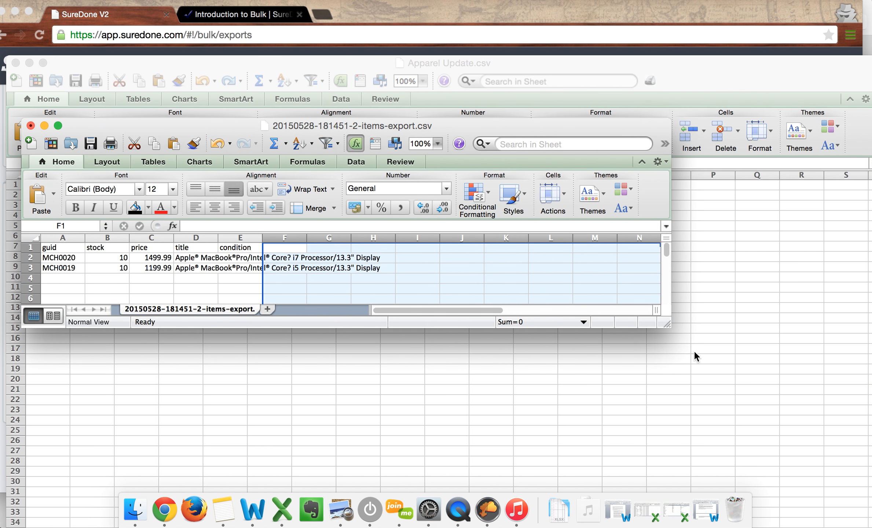
pyautogui.moveTo(667, 324); pyautogui.dragTo(711, 418)
pyautogui.click(311, 279)
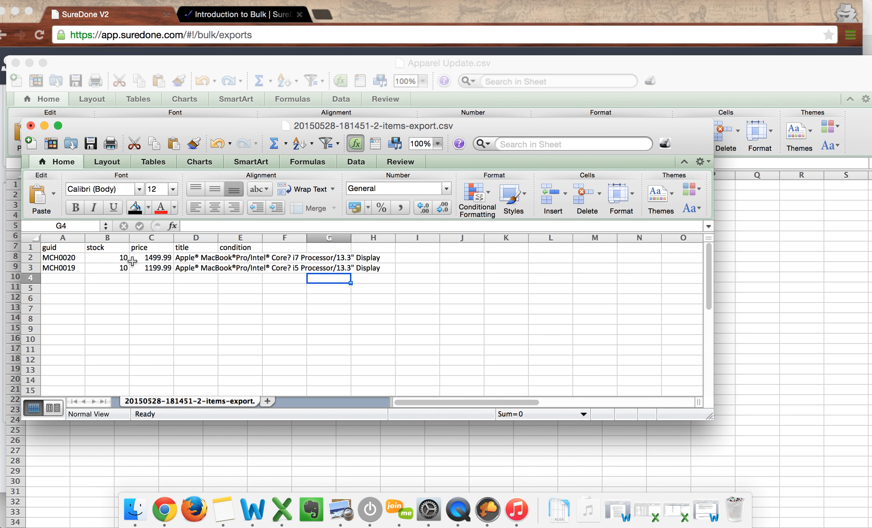
pyautogui.click(74, 258)
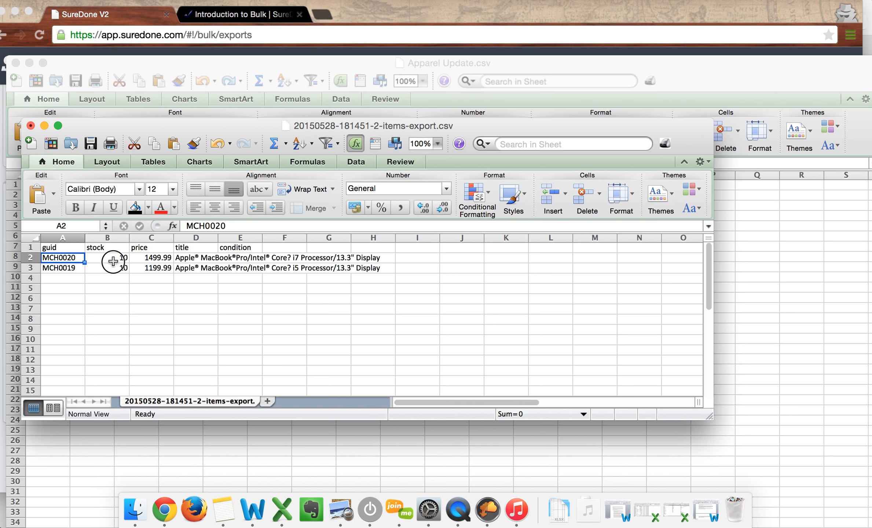
pyautogui.click(203, 261)
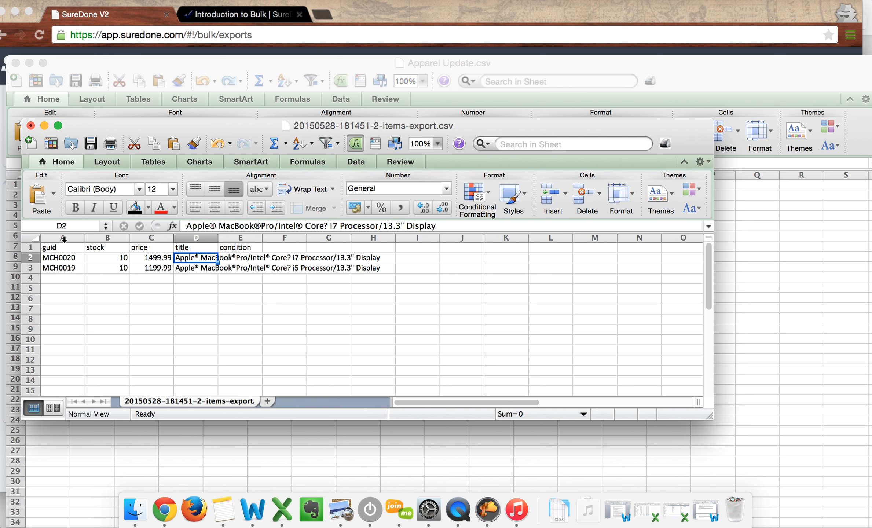
# Switch back to the Introduction to Bulk page in Chrome, open the Exporting Data from SureDone guide and review its steps and tips.
pyautogui.click(346, 17)
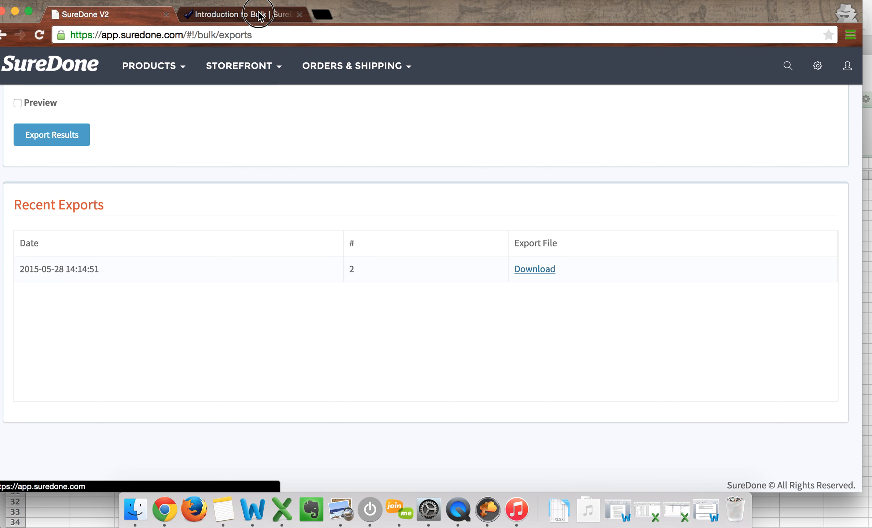
pyautogui.click(179, 14)
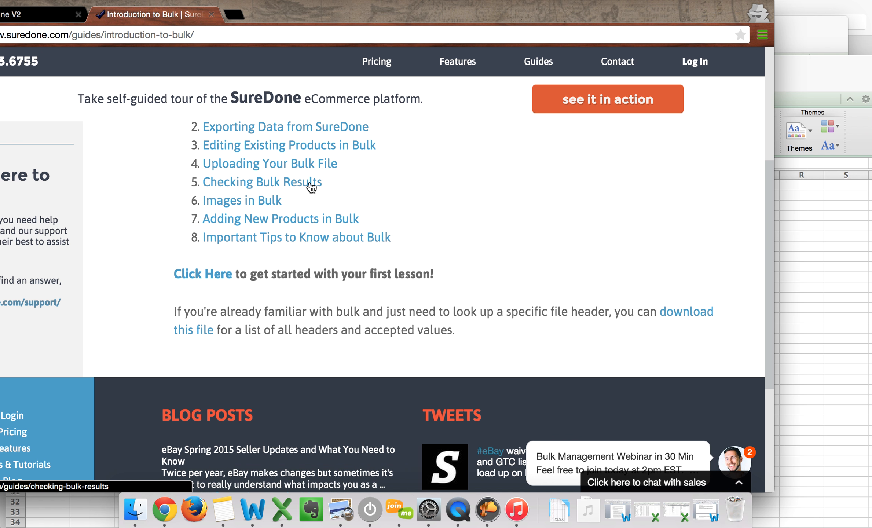
pyautogui.click(282, 129)
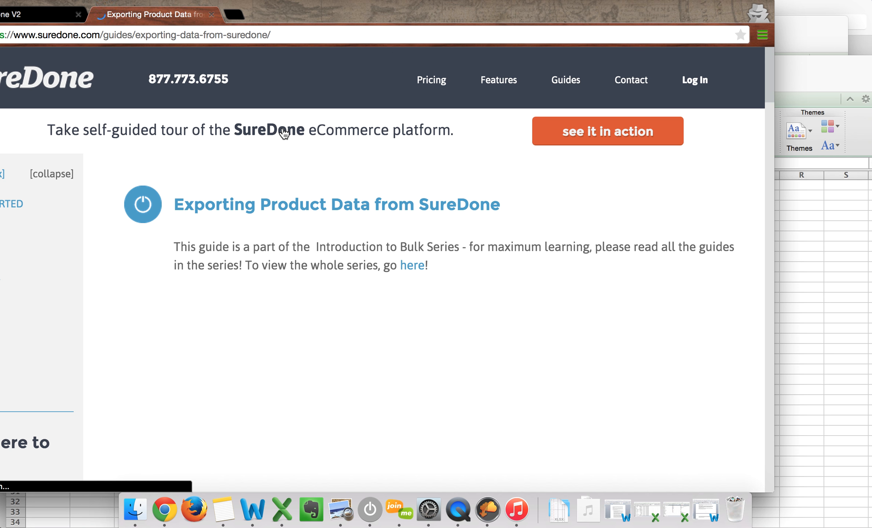
pyautogui.scroll(-5, 319, 109)
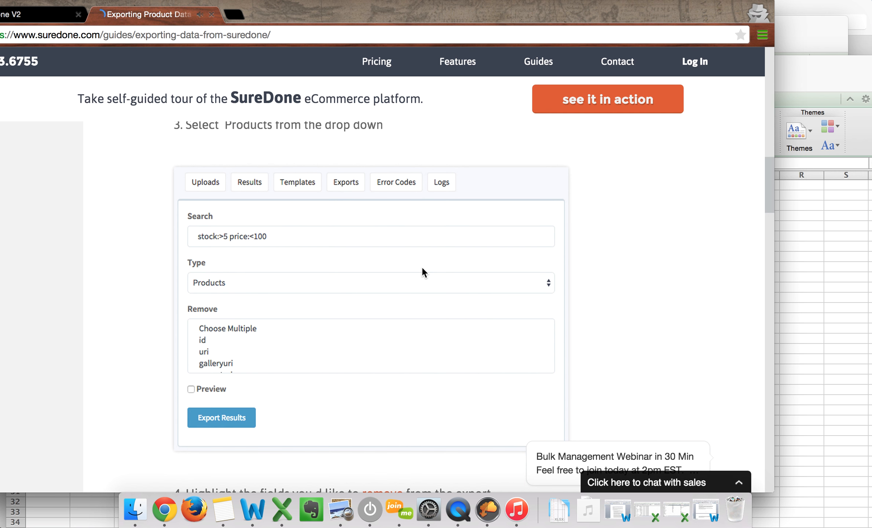
pyautogui.scroll(-5, 422, 267)
pyautogui.scroll(-15, 399, 324)
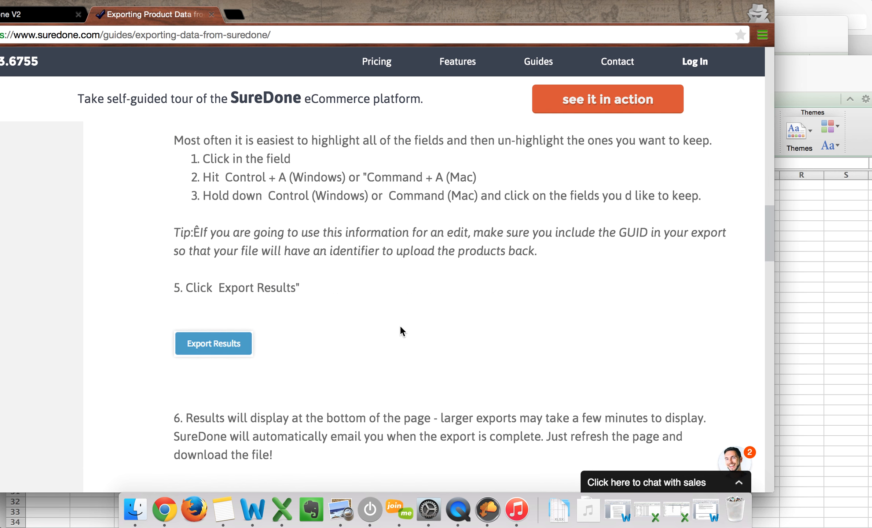
pyautogui.scroll(3, 399, 324)
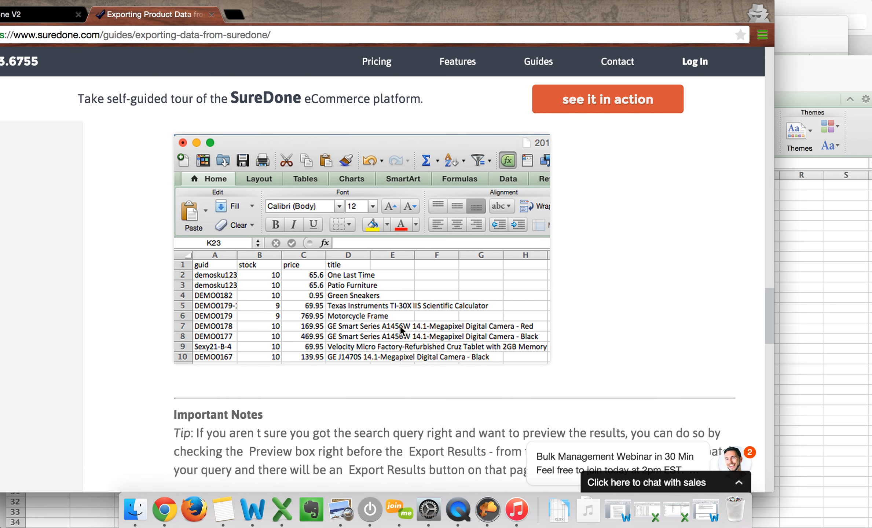
pyautogui.scroll(-10, 400, 326)
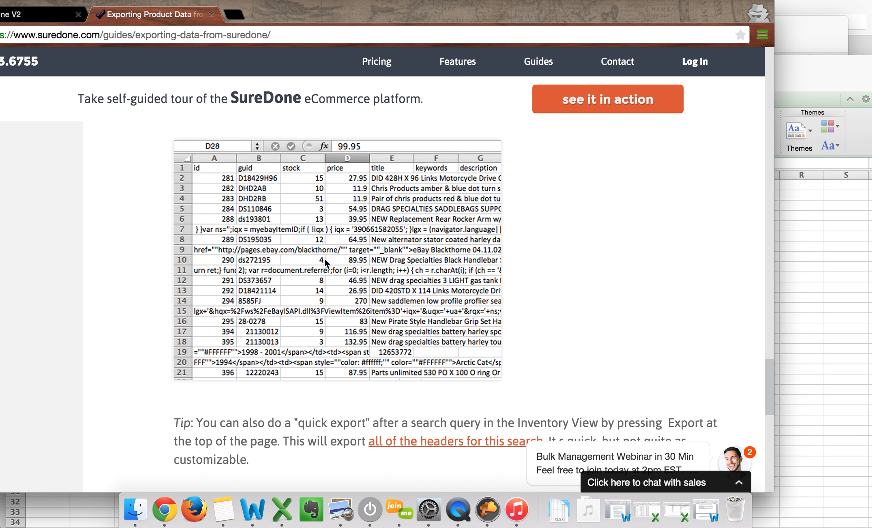
# Return from the export guide to the SureDone bulk exports page and open the list of all products.
pyautogui.scroll(3, 319, 330)
pyautogui.moveTo(320, 20); pyautogui.dragTo(394, 16)
pyautogui.click(77, 7)
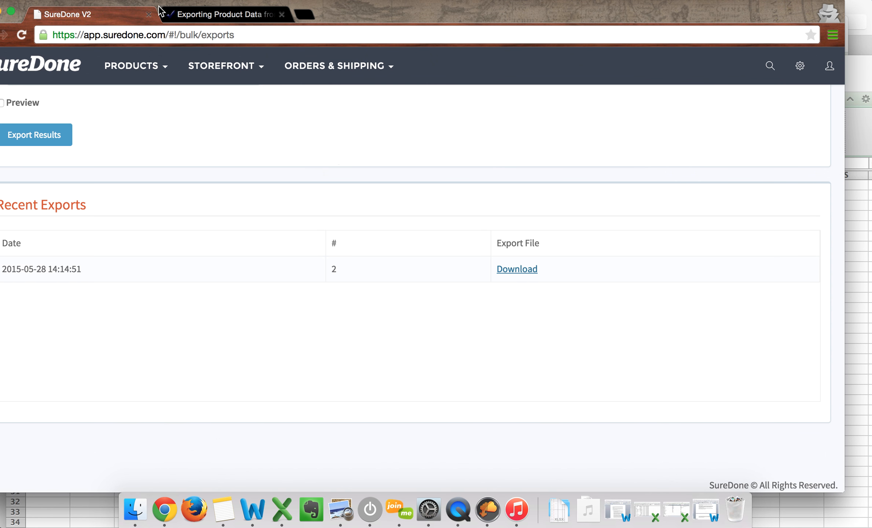
pyautogui.scroll(10, 204, 191)
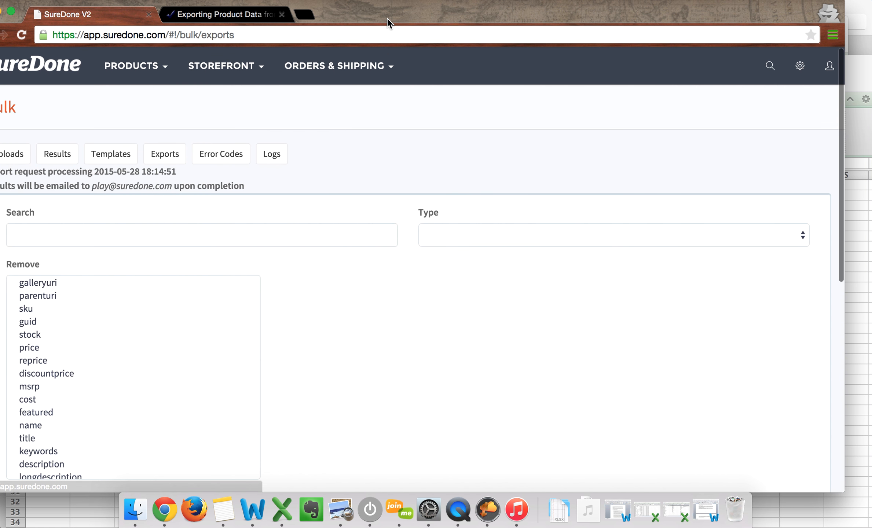
pyautogui.moveTo(386, 17); pyautogui.dragTo(395, 18)
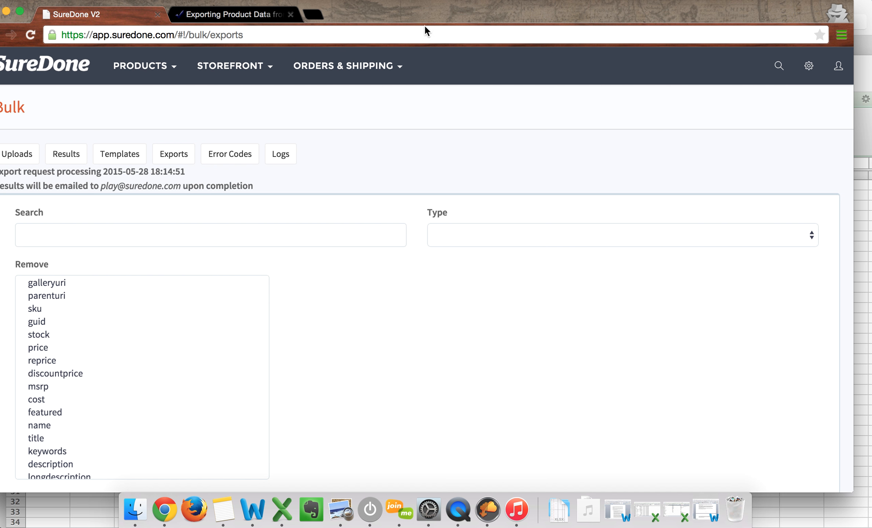
pyautogui.moveTo(148, 66)
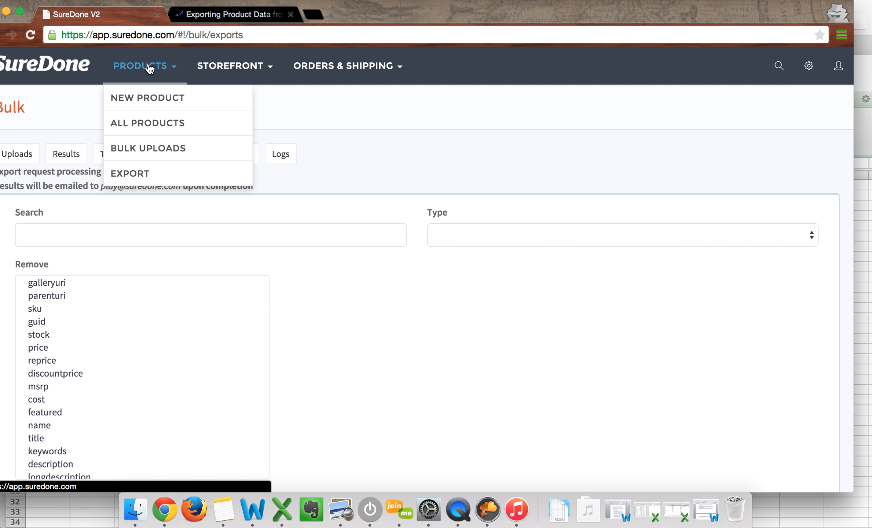
pyautogui.click(136, 124)
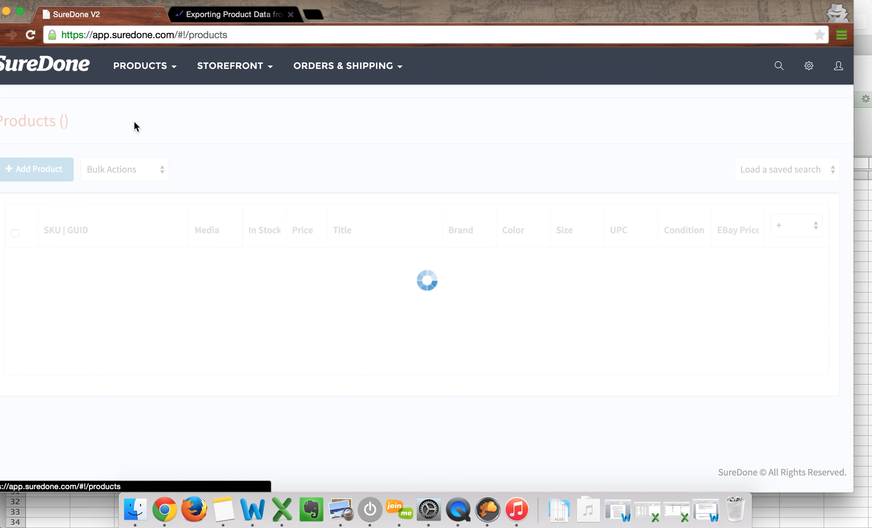
# Search the products for "brand:apple price:>1000".
pyautogui.click(778, 74)
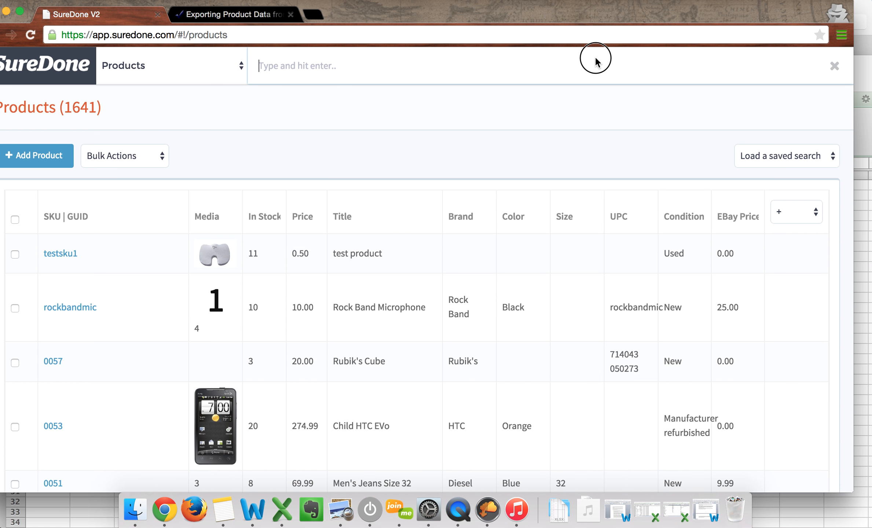
pyautogui.click(553, 64)
pyautogui.write('ap')
pyautogui.press('BackSpace')
pyautogui.press('BackSpace')
pyautogui.write('brand:apple price:')
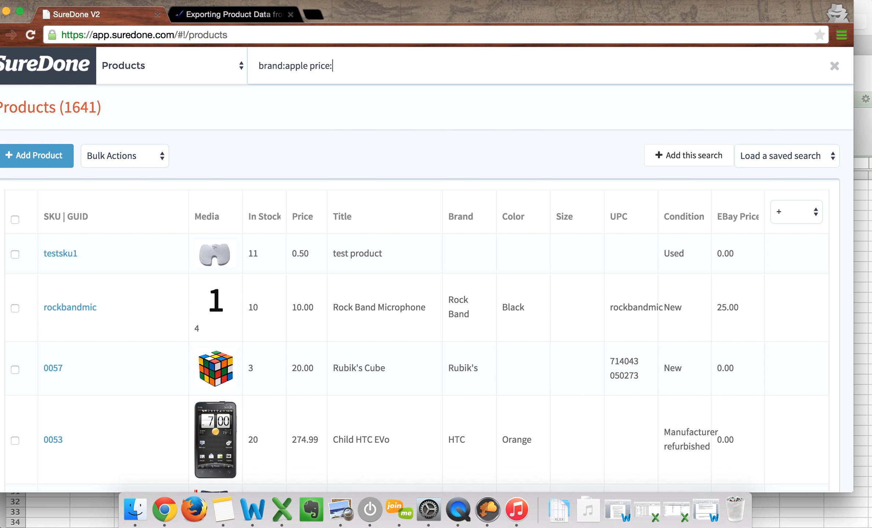
pyautogui.write('>1000')
pyautogui.press('Return')
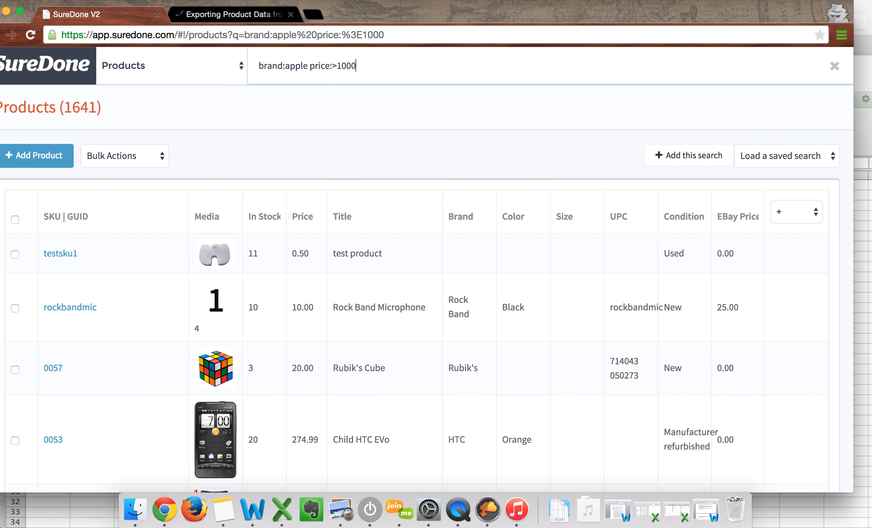
# Quick-export the product search results and download the newest file from Recent Exports.
pyautogui.click(219, 156)
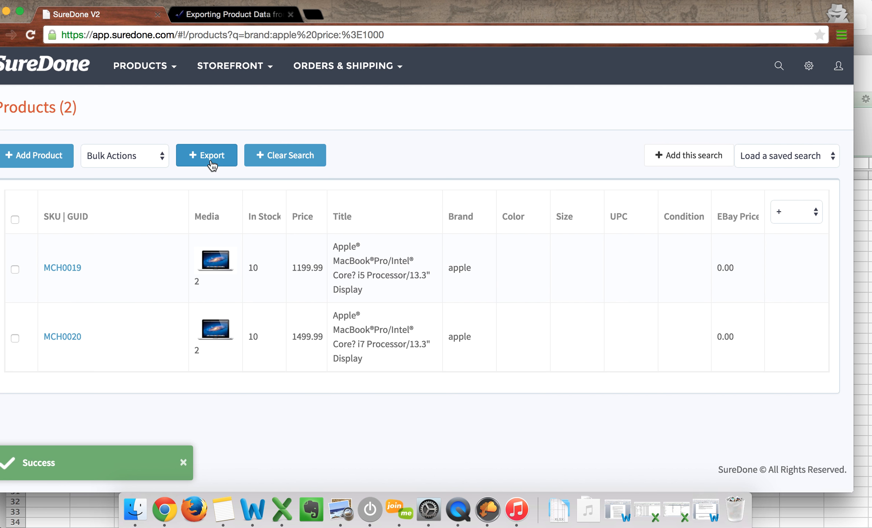
pyautogui.moveTo(162, 79)
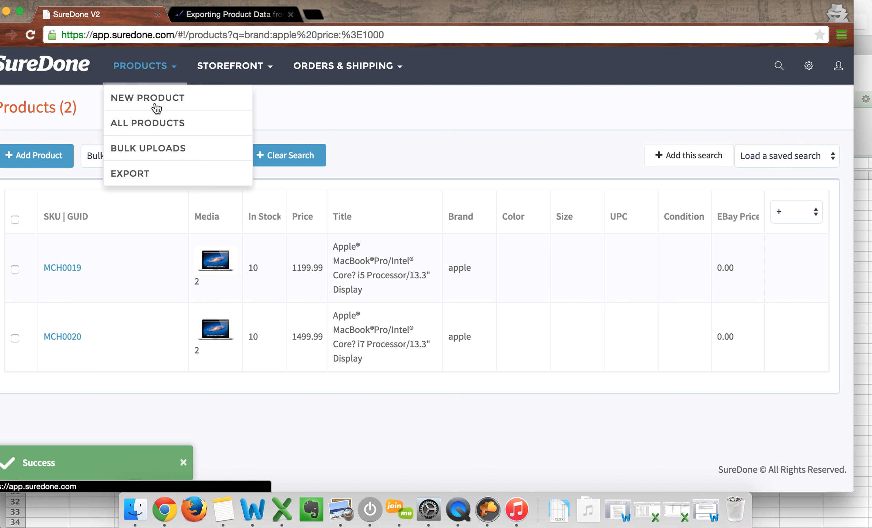
pyautogui.click(154, 175)
pyautogui.scroll(-10, 283, 260)
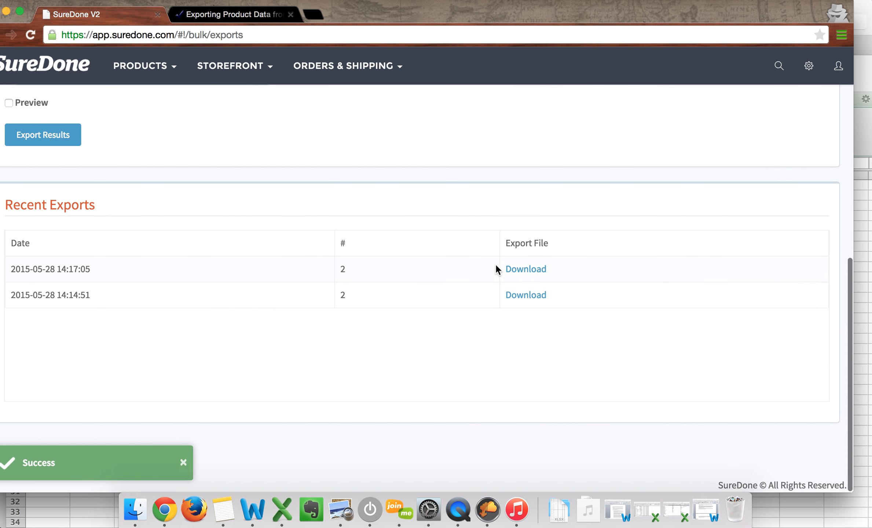
pyautogui.click(517, 273)
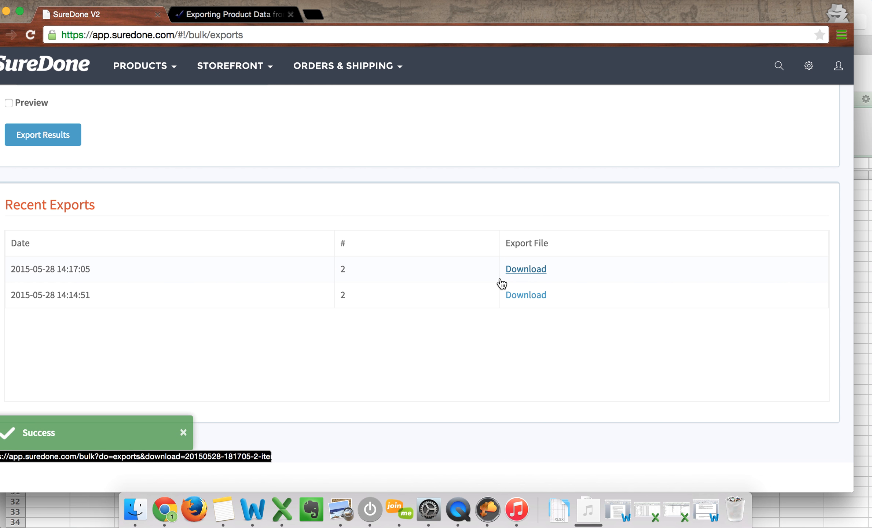
pyautogui.click(50, 479)
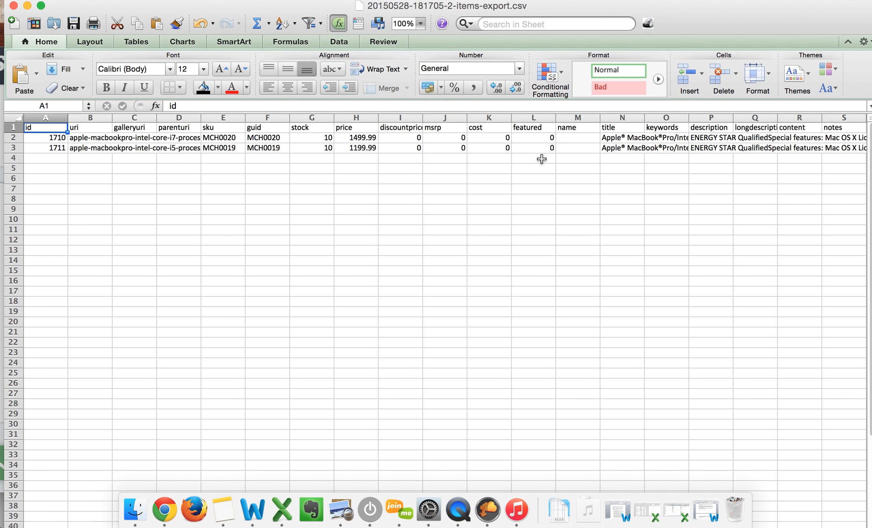
pyautogui.hscroll(10, 541, 158)
pyautogui.hscroll(20, 557, 159)
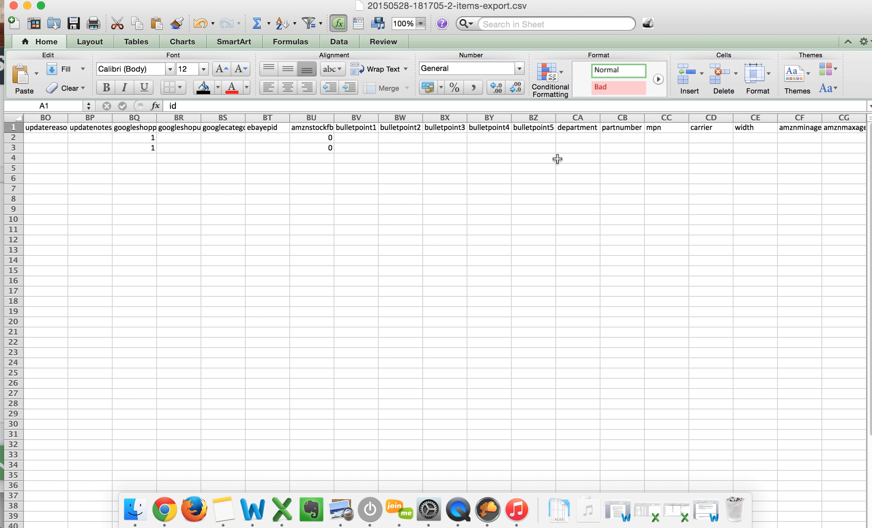
pyautogui.hscroll(10, 557, 158)
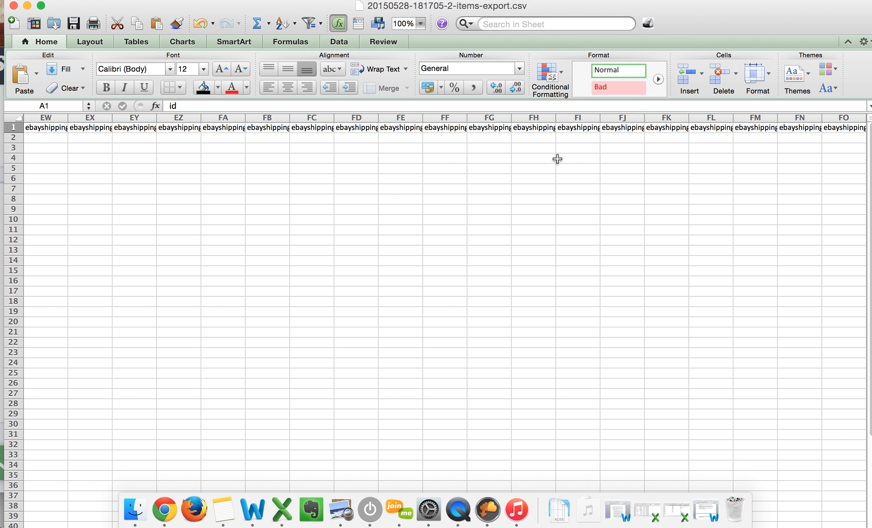
pyautogui.hscroll(20, 557, 158)
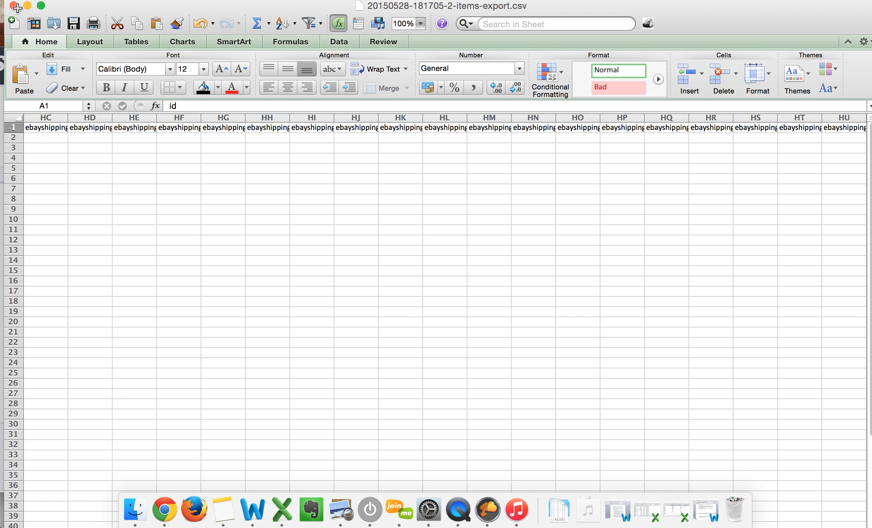
pyautogui.click(13, 6)
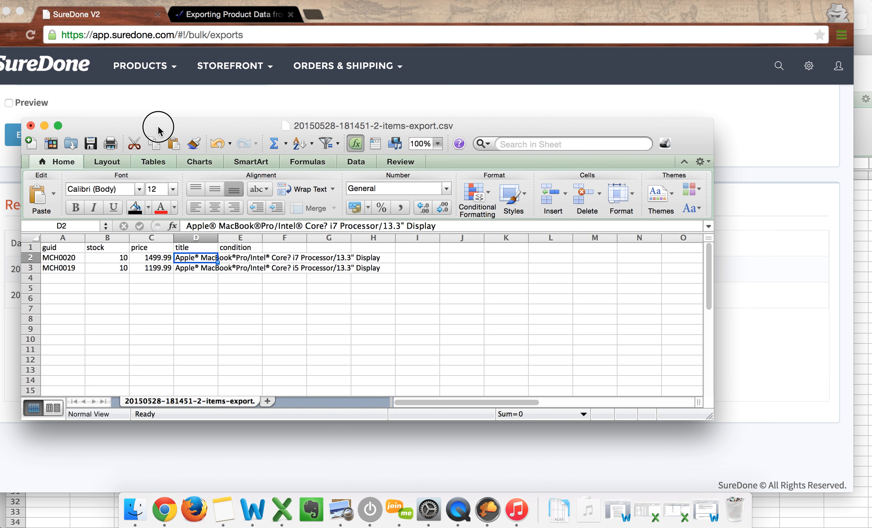
pyautogui.moveTo(157, 126); pyautogui.dragTo(219, 82)
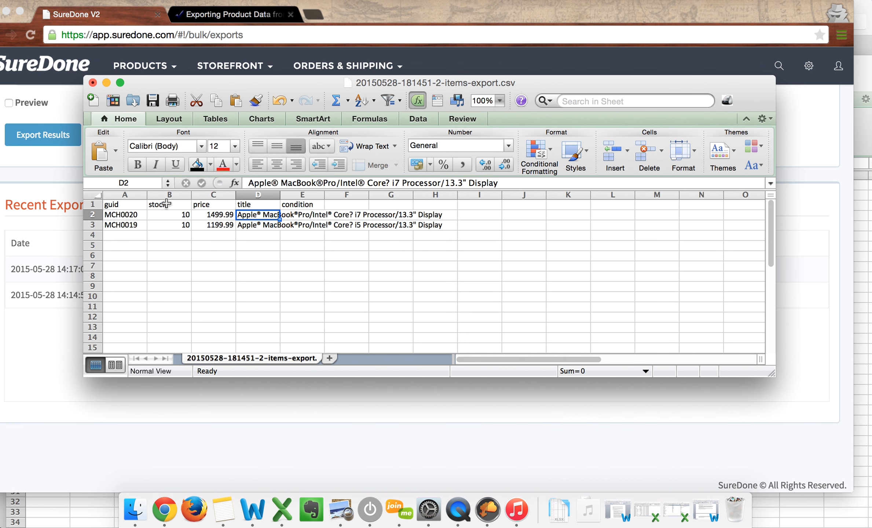
pyautogui.click(129, 194)
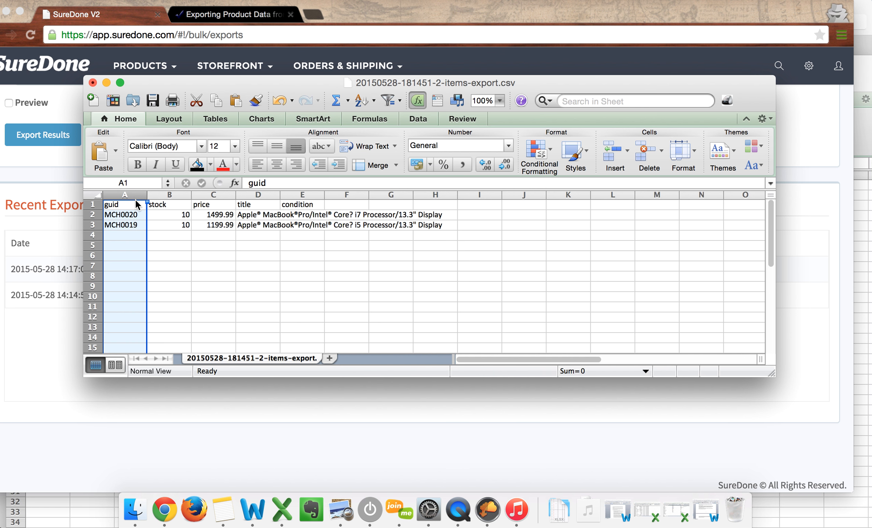
pyautogui.rightClick(129, 194)
pyautogui.click(161, 261)
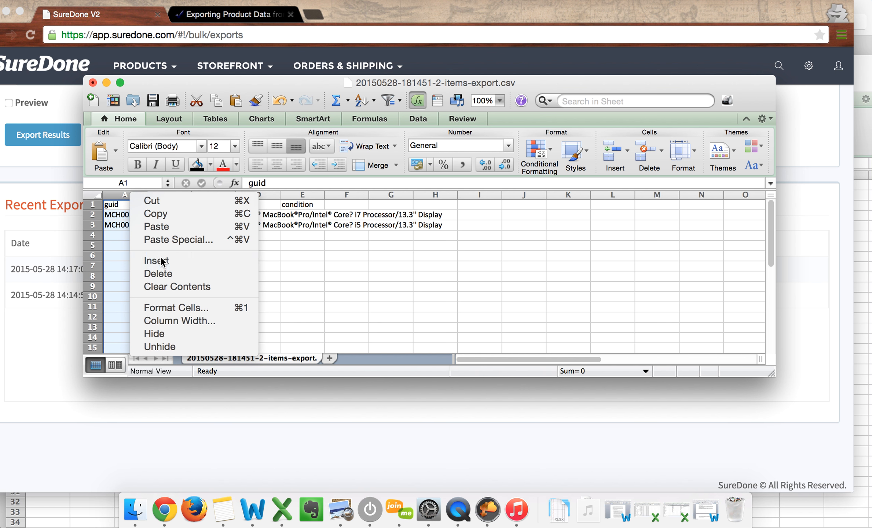
pyautogui.click(112, 208)
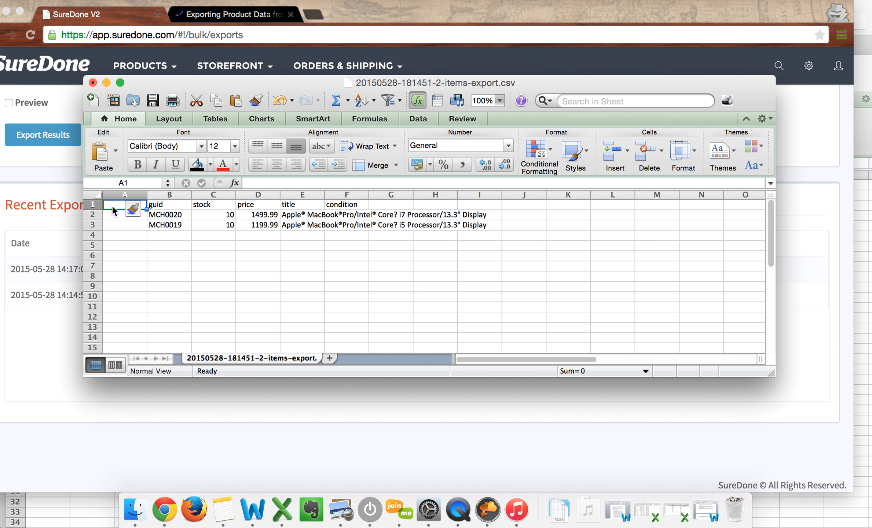
pyautogui.write('action')
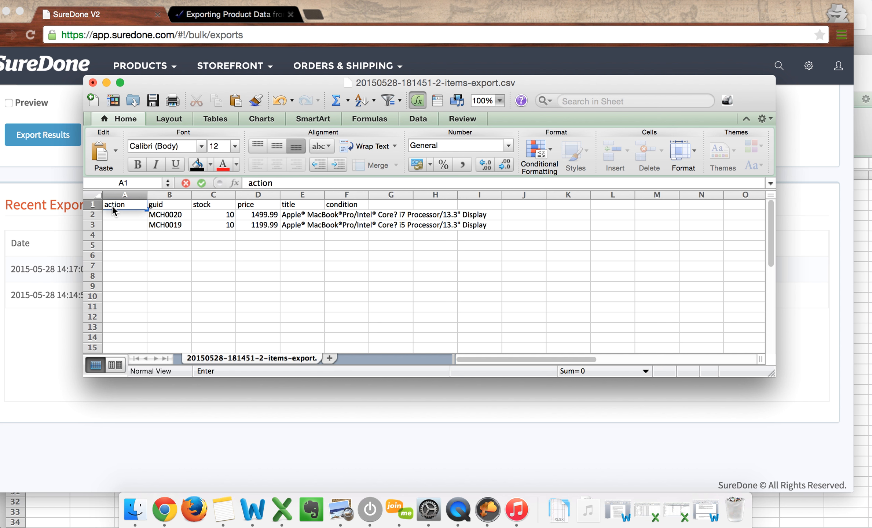
pyautogui.press('Return')
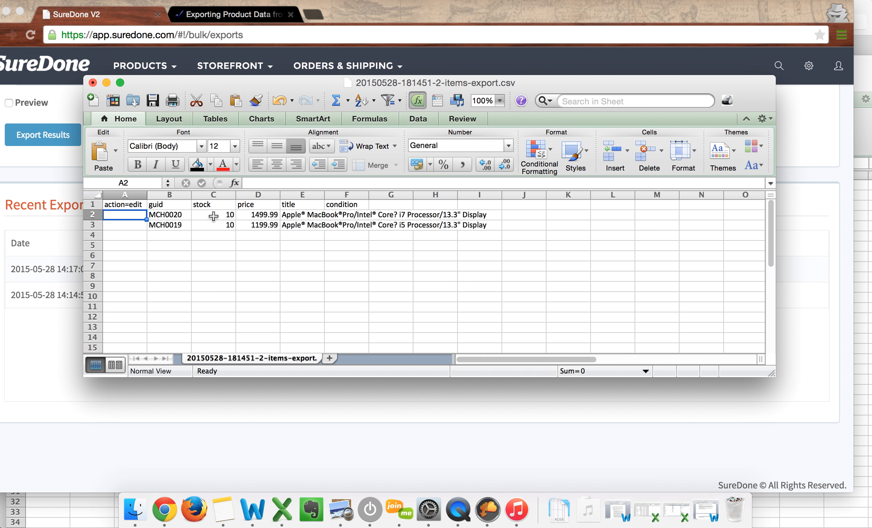
# Insert a blank column before title and copy the price header into it.
pyautogui.click(258, 214)
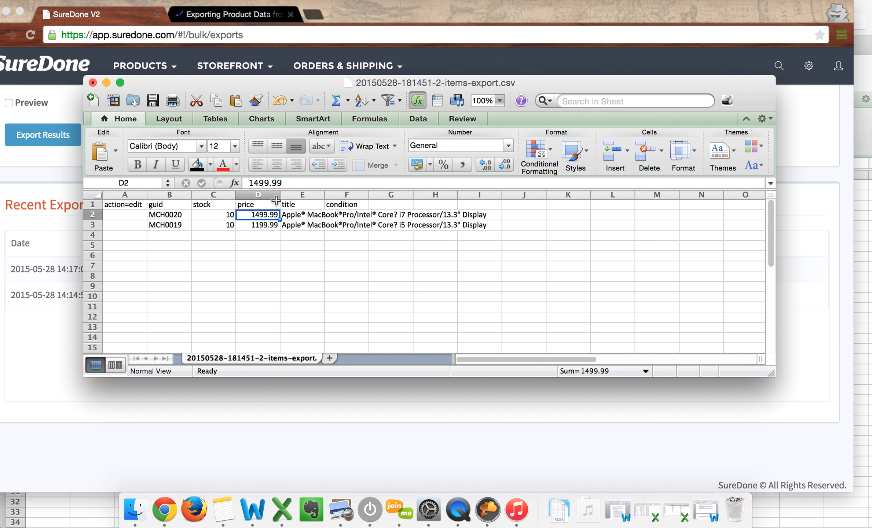
pyautogui.click(289, 195)
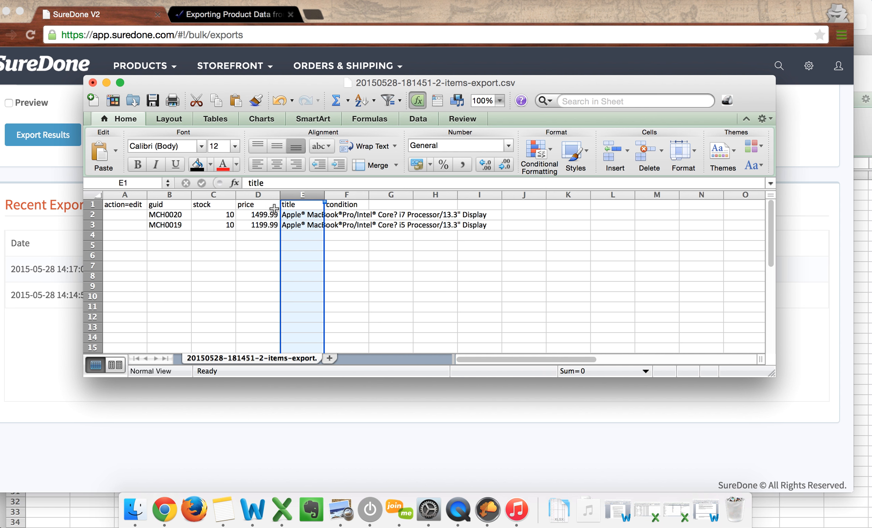
pyautogui.doubleClick(260, 215)
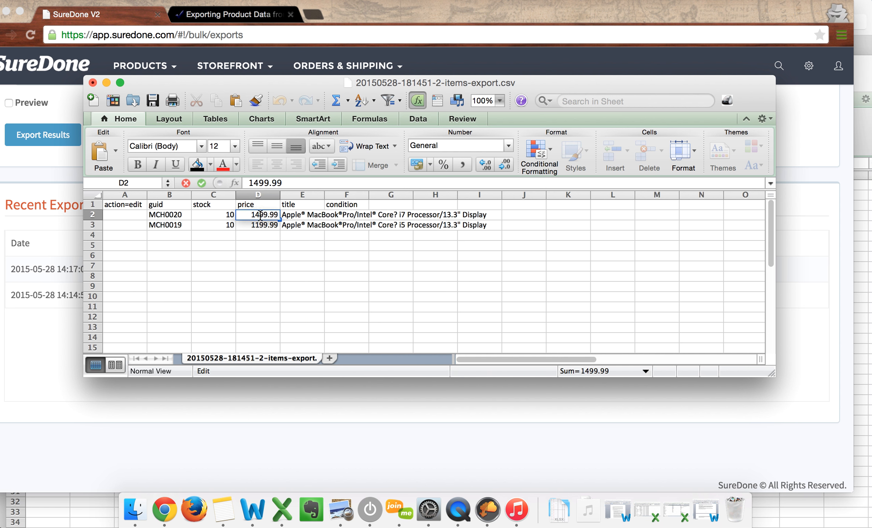
pyautogui.click(309, 195)
pyautogui.rightClick(311, 197)
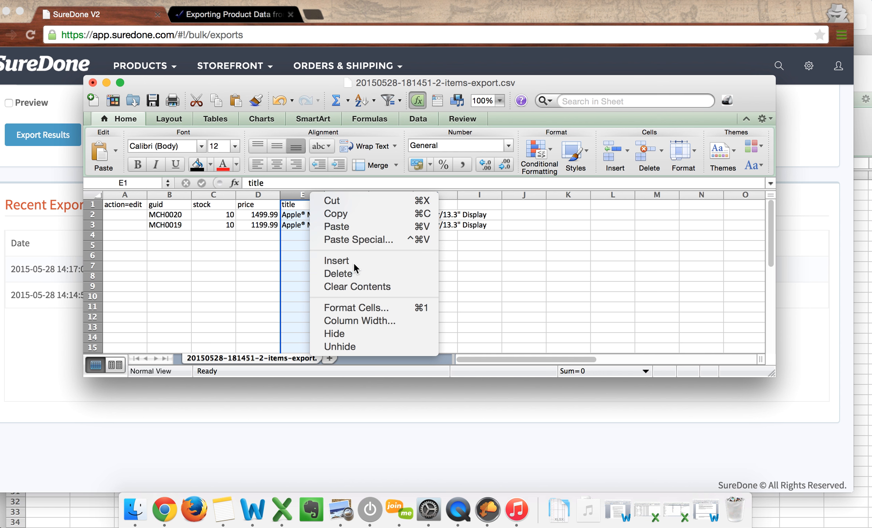
pyautogui.click(355, 261)
pyautogui.click(266, 204)
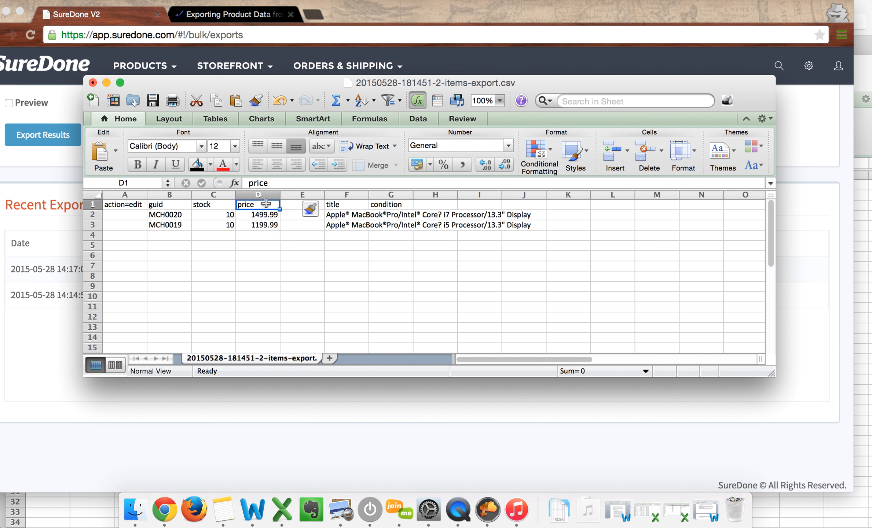
pyautogui.press('super+c')
pyautogui.click(287, 205)
pyautogui.press('super+v')
# Rename the original price header in D1 to oldprice and save the file.
pyautogui.doubleClick(266, 205)
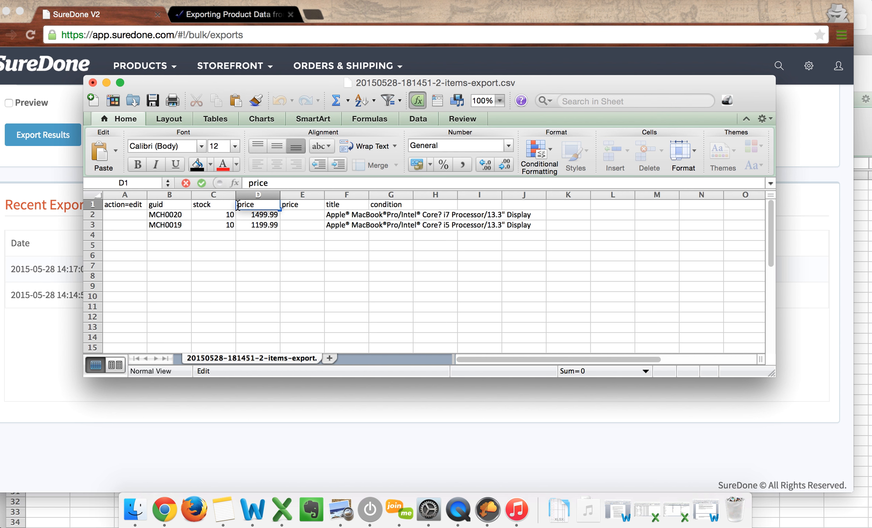
pyautogui.write('old')
pyautogui.press('Return')
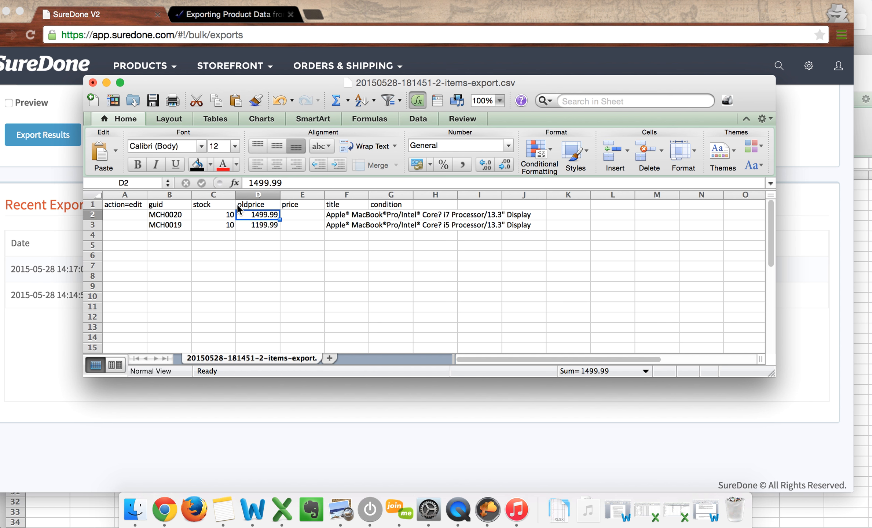
pyautogui.press('super+s')
# Enter new prices in the empty price column: 999.99 for MCH0019 and 1299.99 for MCH0020.
pyautogui.press('Right')
pyautogui.press('Down')
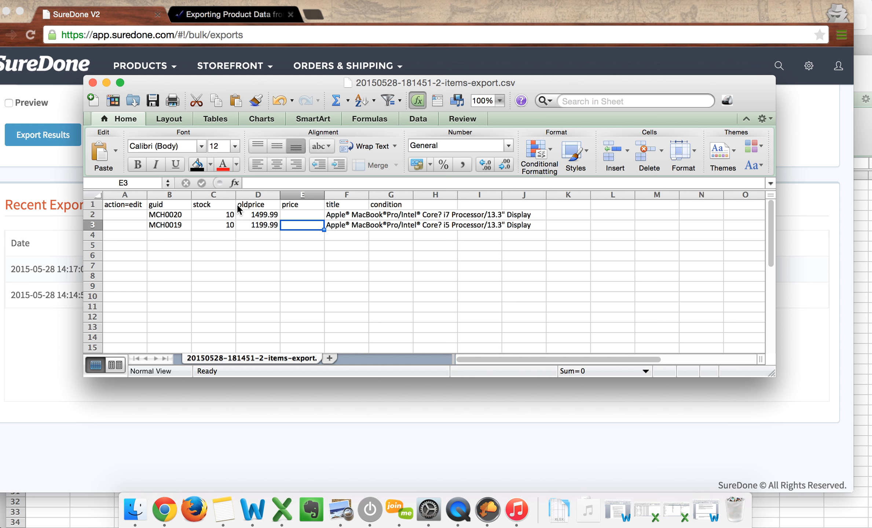
pyautogui.write('999')
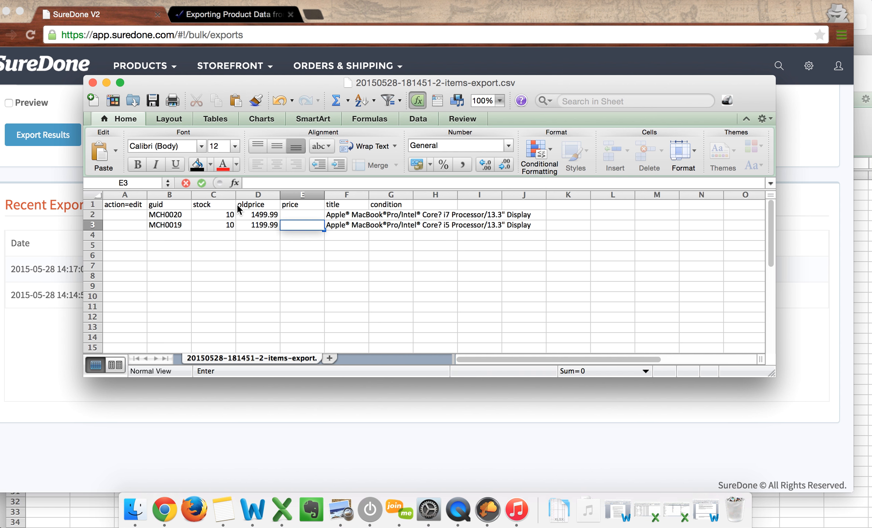
pyautogui.write('.99')
pyautogui.press('Up')
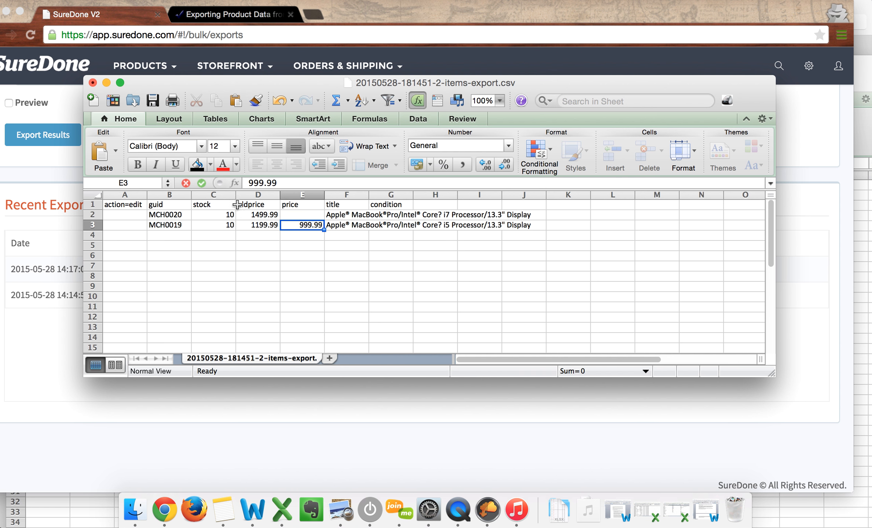
pyautogui.write('12')
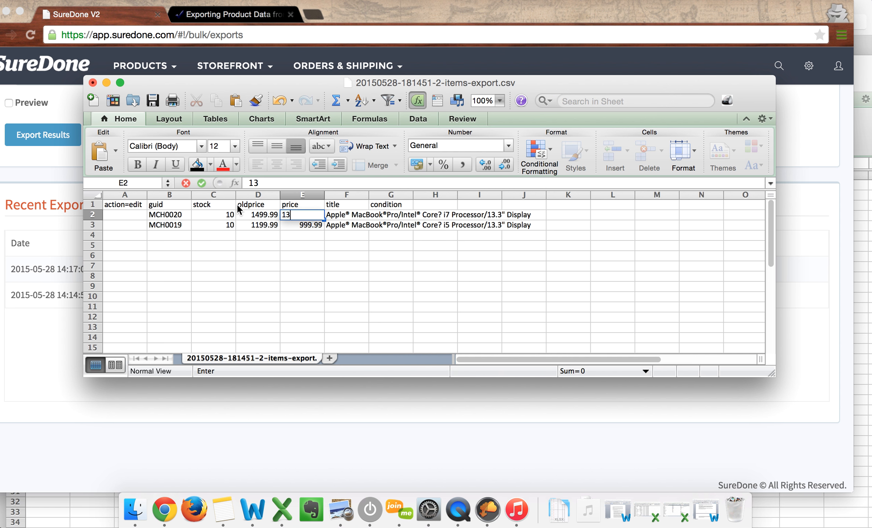
pyautogui.write('99.99')
pyautogui.press('Return')
pyautogui.press('Up')
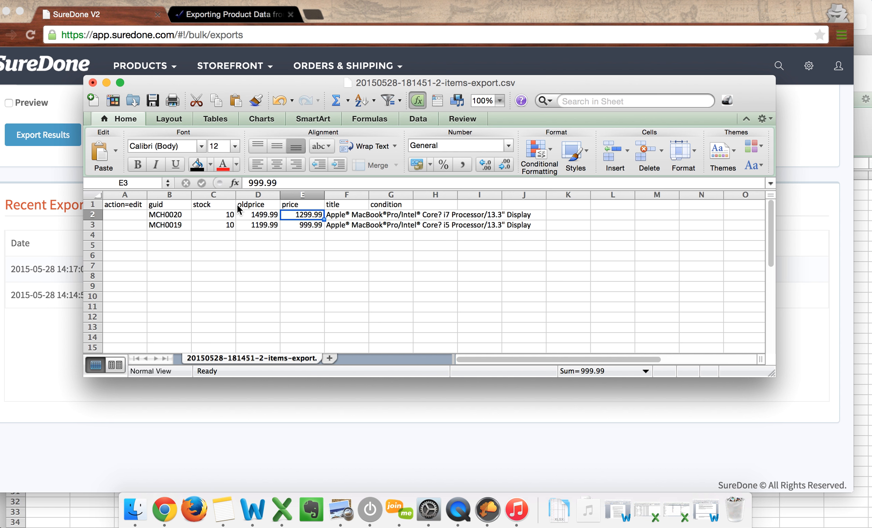
# Calculate both products' new prices as 85% of oldprice by entering =D2*.85 in E2 and filling it down to E3.
pyautogui.write('=')
pyautogui.press('Left')
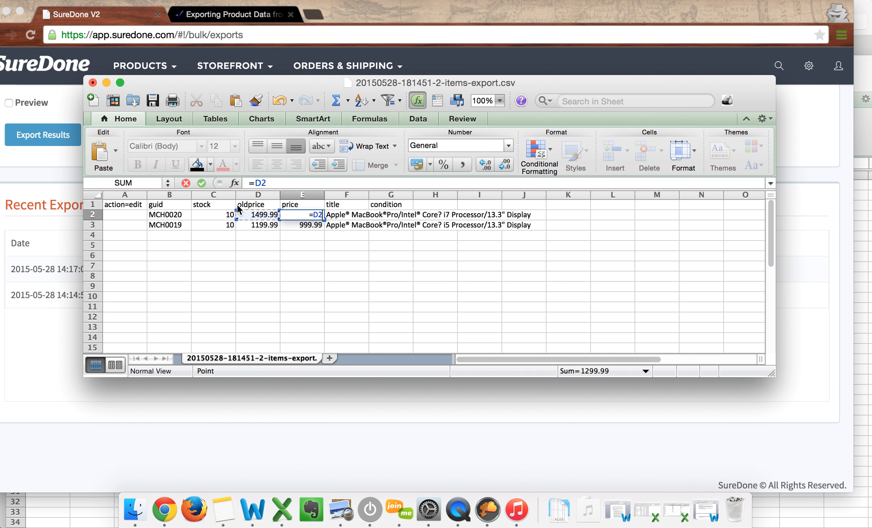
pyautogui.write('*.85')
pyautogui.press('Return')
pyautogui.click(314, 218)
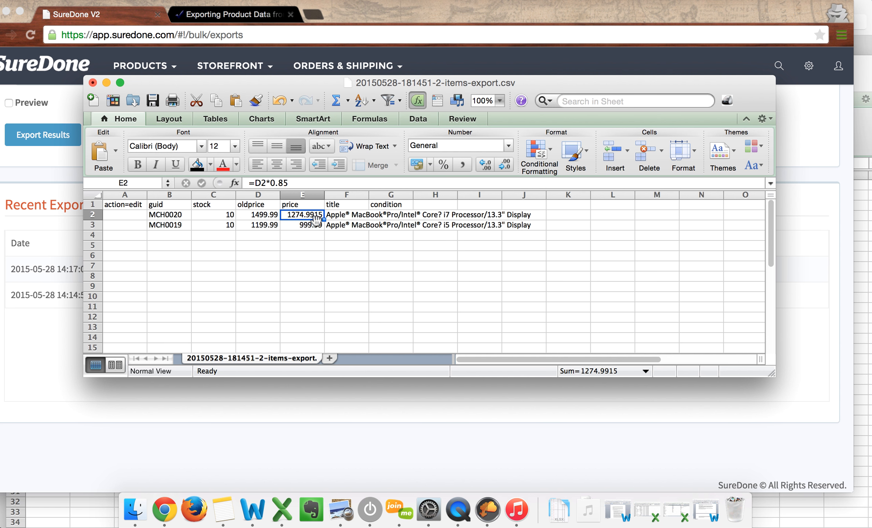
pyautogui.moveTo(324, 219); pyautogui.dragTo(321, 228)
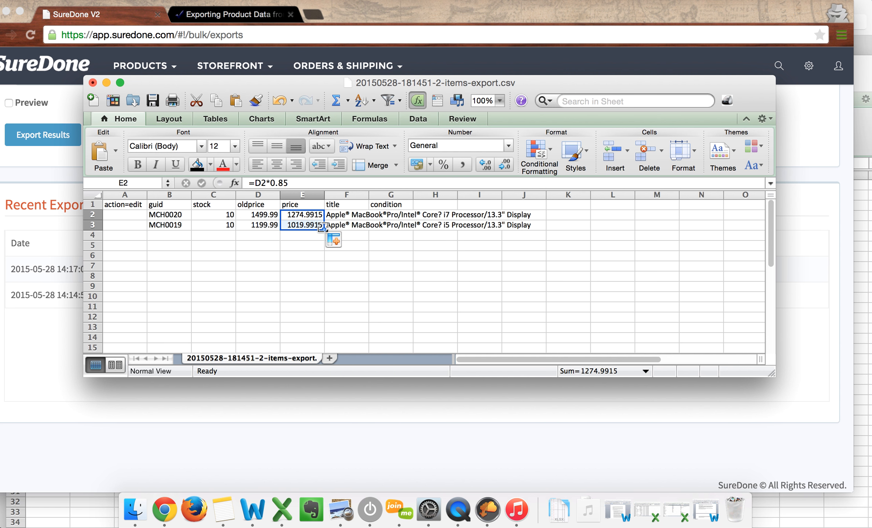
pyautogui.click(297, 223)
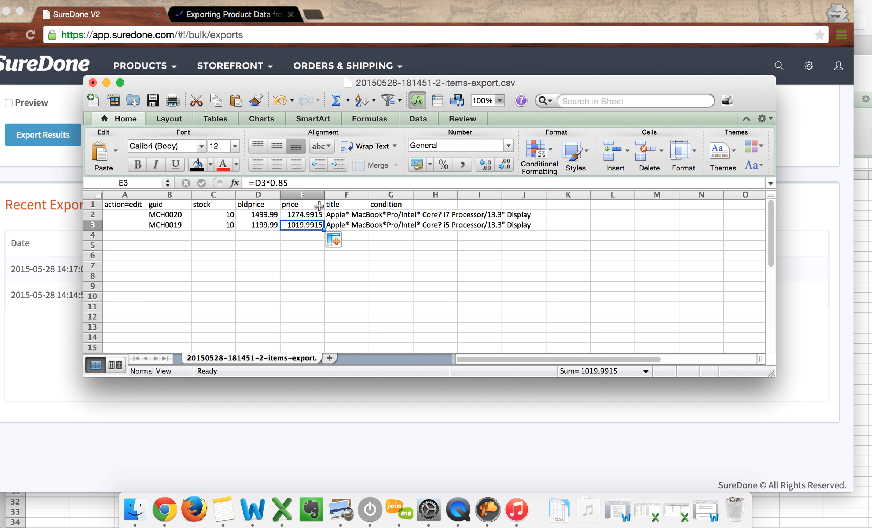
pyautogui.press('Up')
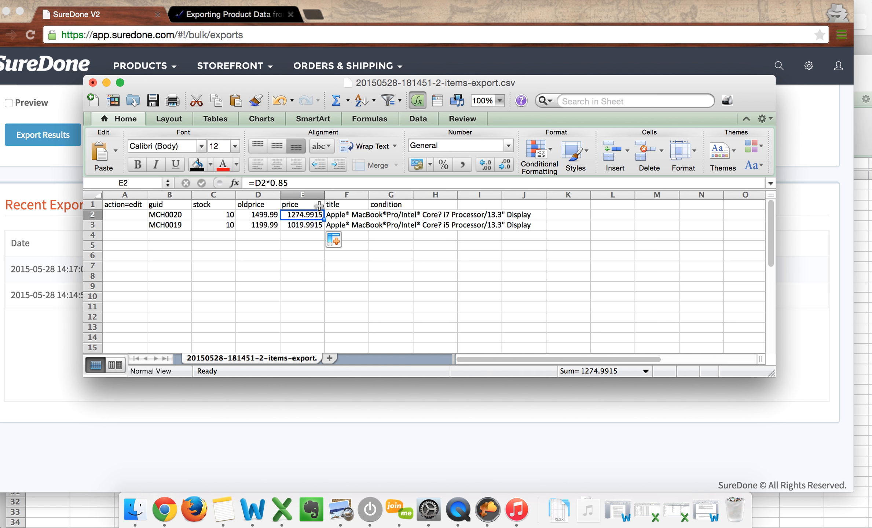
pyautogui.press('BackSpace')
pyautogui.press('Return')
pyautogui.press('BackSpace')
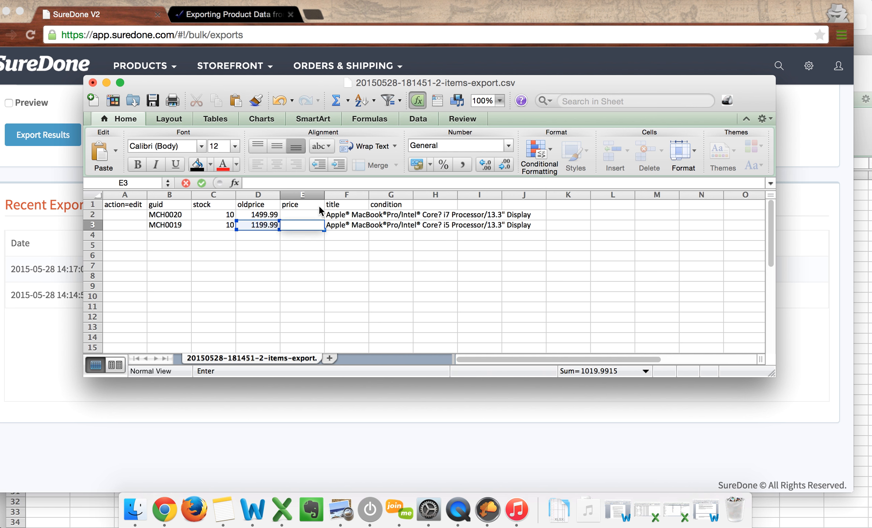
pyautogui.write('=')
pyautogui.click(375, 298)
pyautogui.press('Escape')
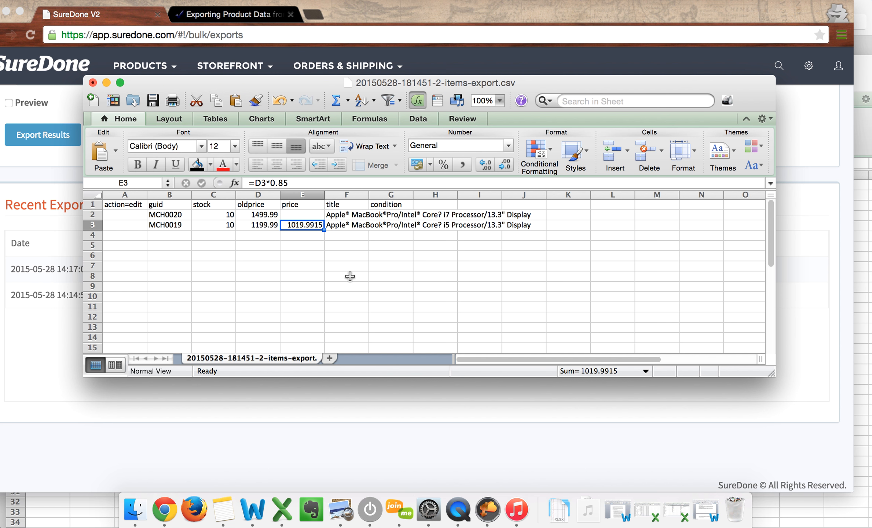
pyautogui.press('super+z')
pyautogui.click(342, 267)
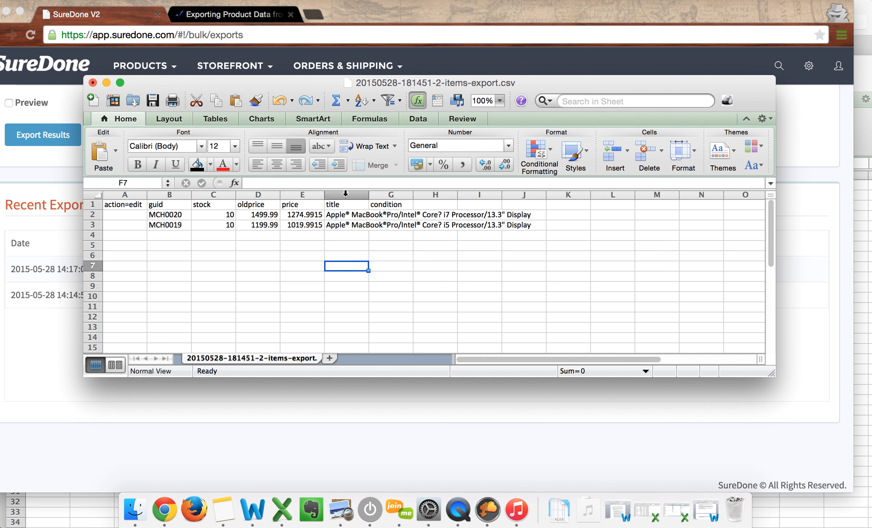
# Delete the title and condition columns, and delete the stock column.
pyautogui.moveTo(390, 195); pyautogui.dragTo(356, 195)
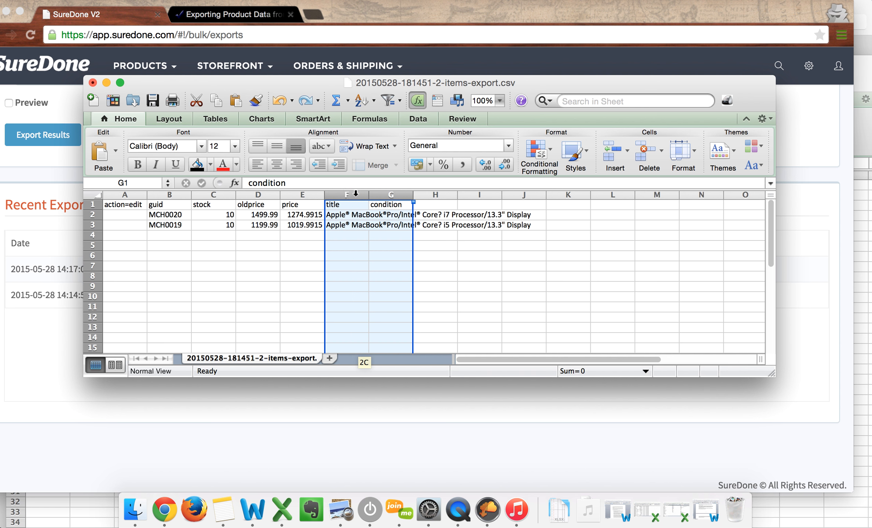
pyautogui.rightClick(356, 195)
pyautogui.click(383, 274)
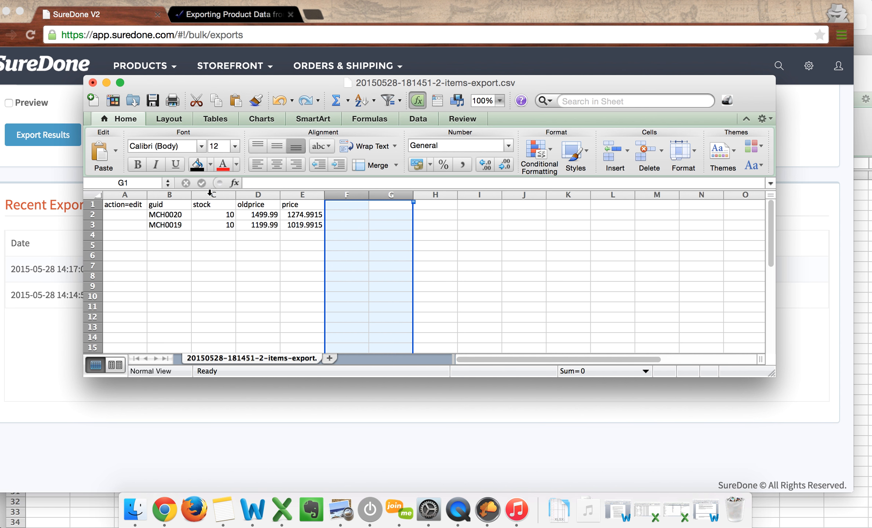
pyautogui.click(209, 195)
pyautogui.rightClick(209, 195)
pyautogui.click(223, 273)
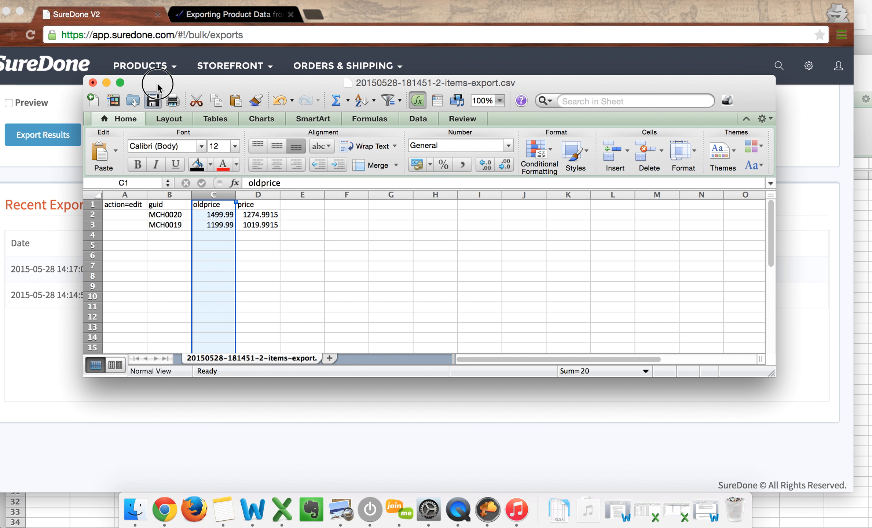
# Save the sheet as a new comma-separated file named apple-price in the Downloads folder.
pyautogui.press('super+shift+s')
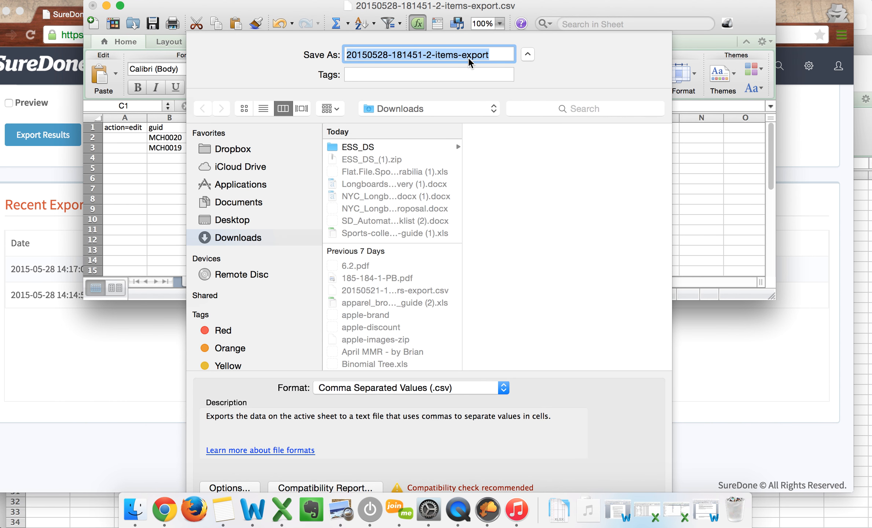
pyautogui.write('apple-')
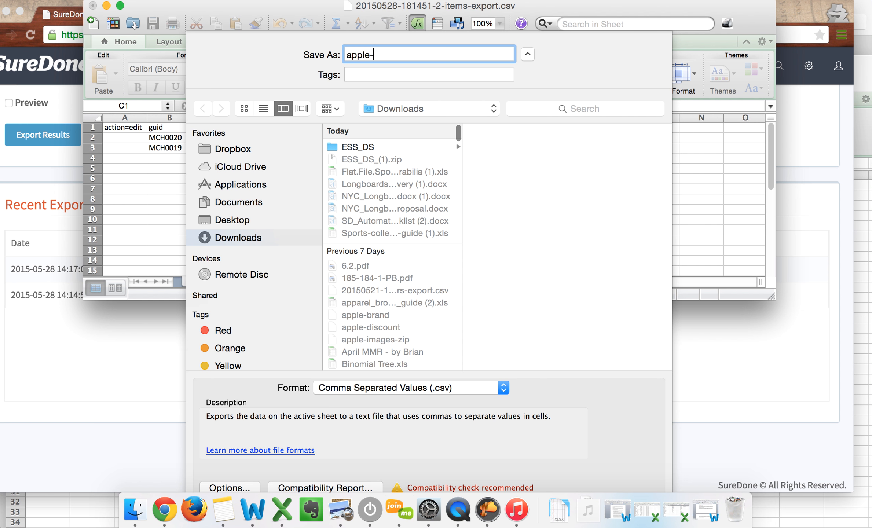
pyautogui.write('price')
pyautogui.press('Return')
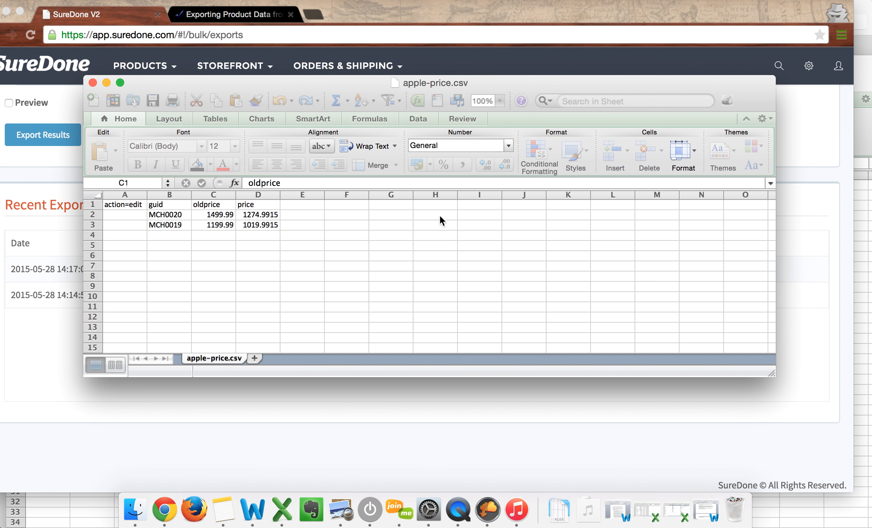
# Switch to SureDone in the browser and open the bulk uploads page.
pyautogui.click(41, 231)
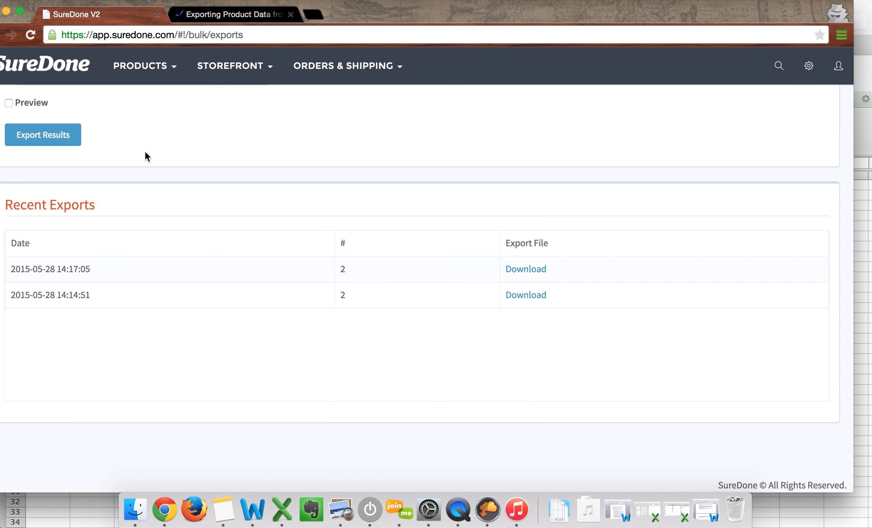
pyautogui.scroll(5, 146, 150)
pyautogui.scroll(6, 146, 151)
pyautogui.click(27, 151)
pyautogui.moveTo(149, 71)
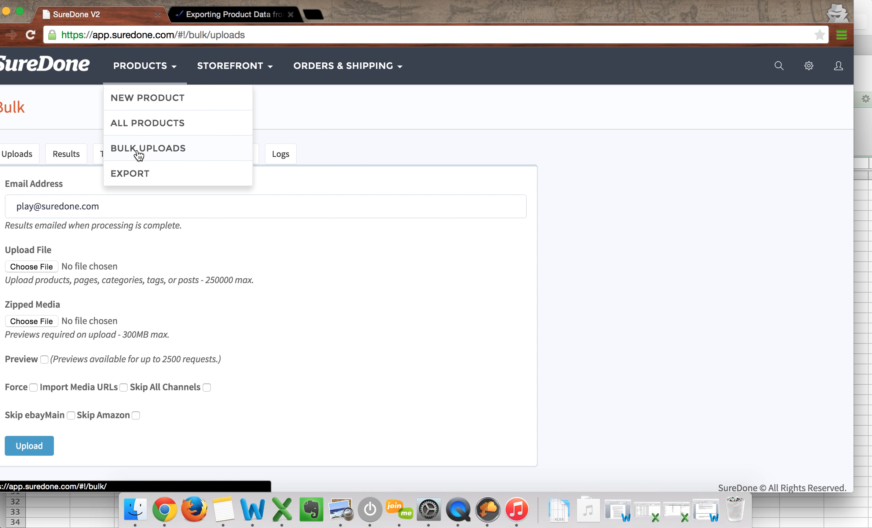
pyautogui.moveTo(349, 18); pyautogui.dragTo(359, 18)
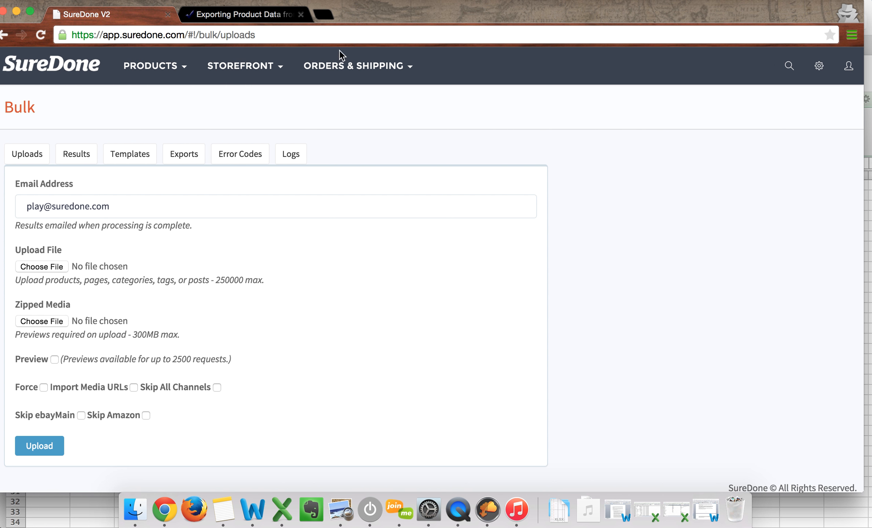
# Choose apple-price.csv from the Downloads folder as the upload file and submit the bulk upload.
pyautogui.click(47, 266)
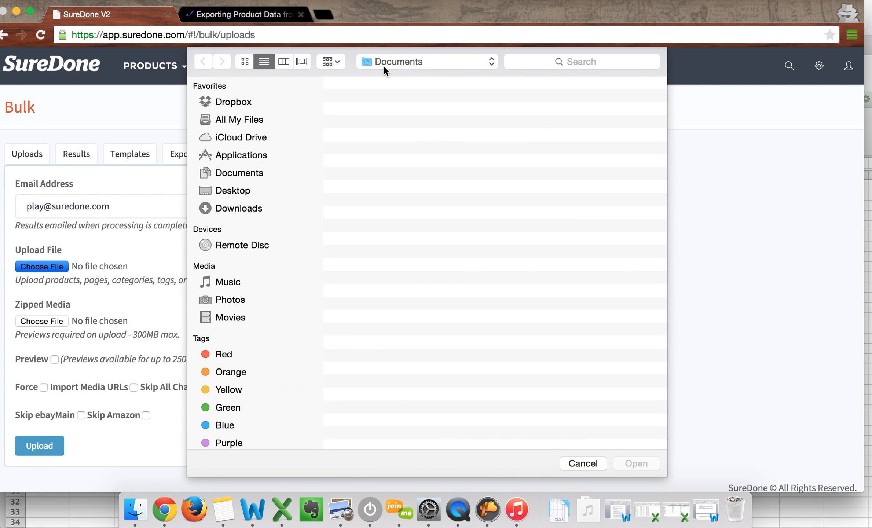
pyautogui.click(230, 209)
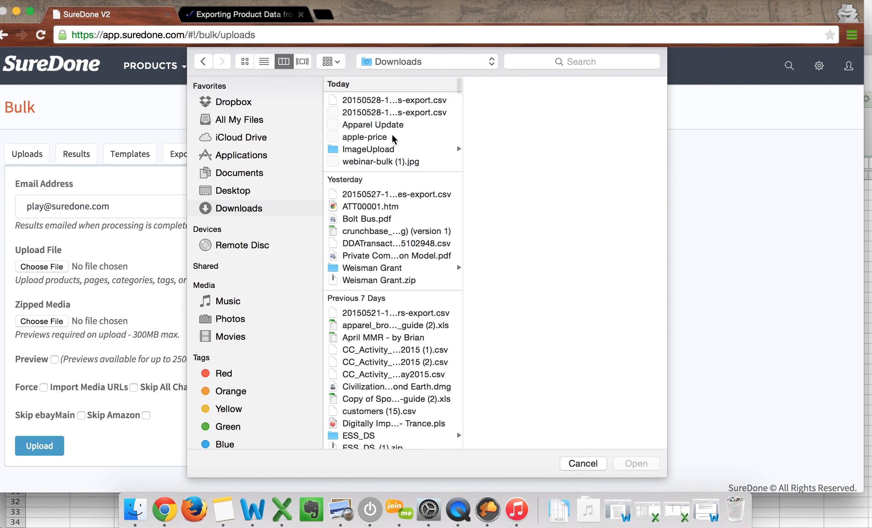
pyautogui.click(369, 137)
pyautogui.doubleClick(368, 136)
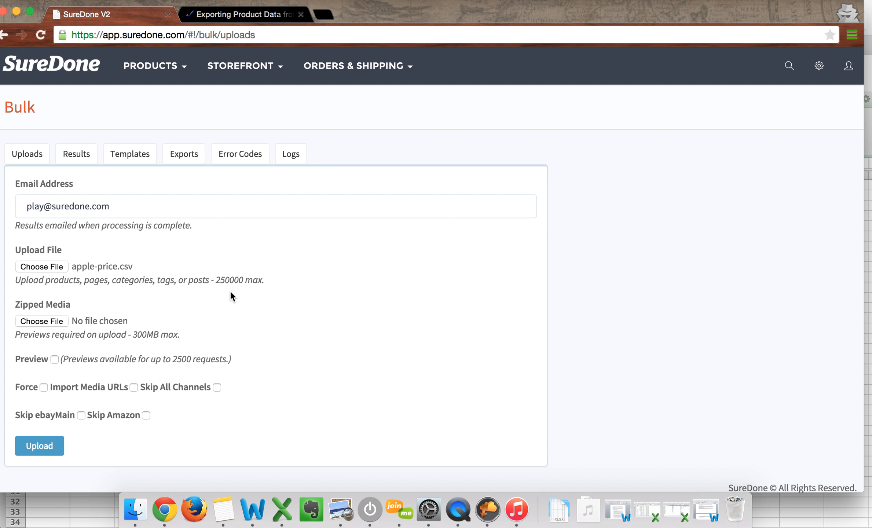
pyautogui.click(59, 446)
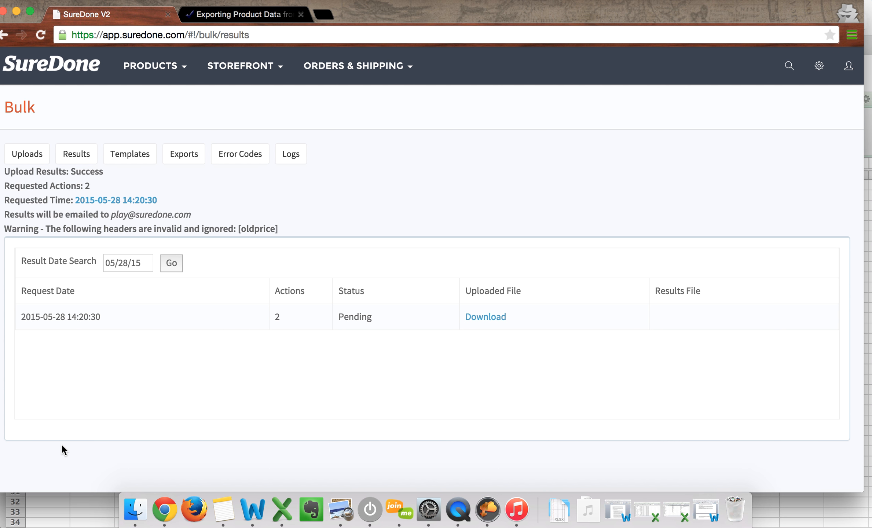
# Return to the bulk upload form and highlight the e-mail address that receives the results.
pyautogui.click(28, 160)
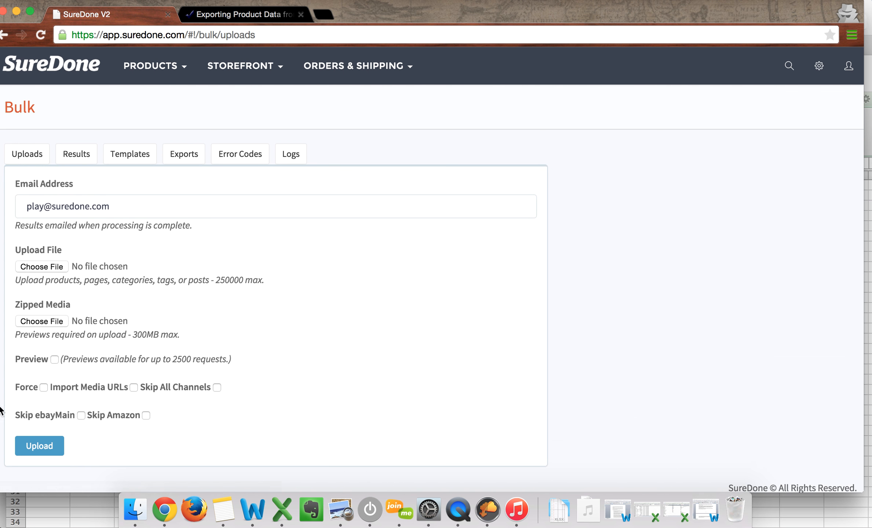
pyautogui.click(122, 201)
pyautogui.moveTo(119, 208); pyautogui.dragTo(1, 198)
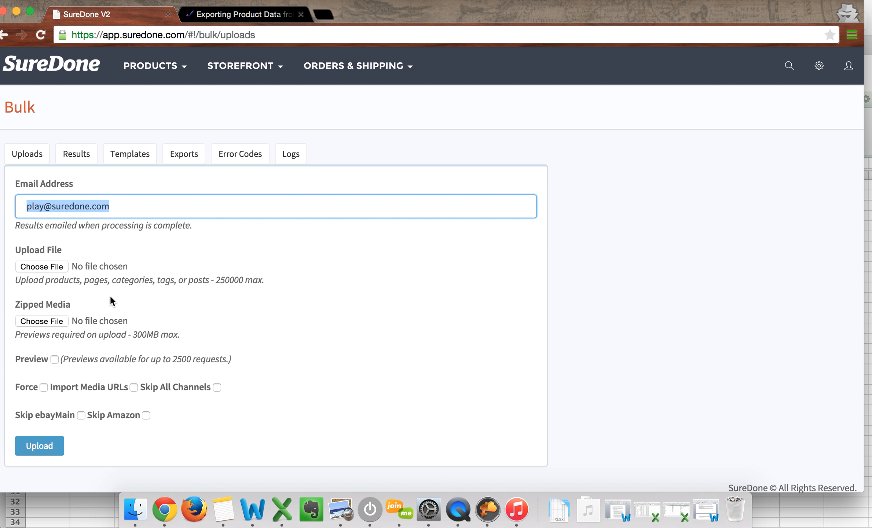
pyautogui.scroll(-1, 84, 278)
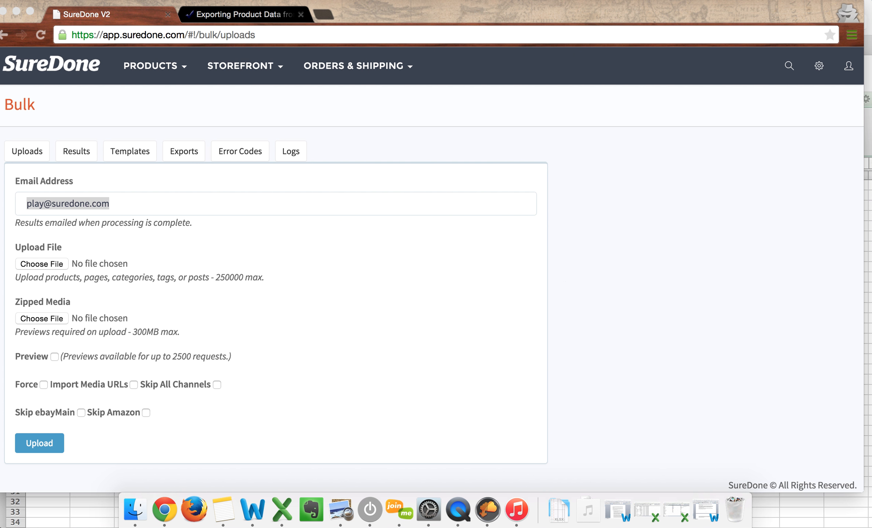
# Open the bulk results and refresh the page to check the upload's status.
pyautogui.click(71, 147)
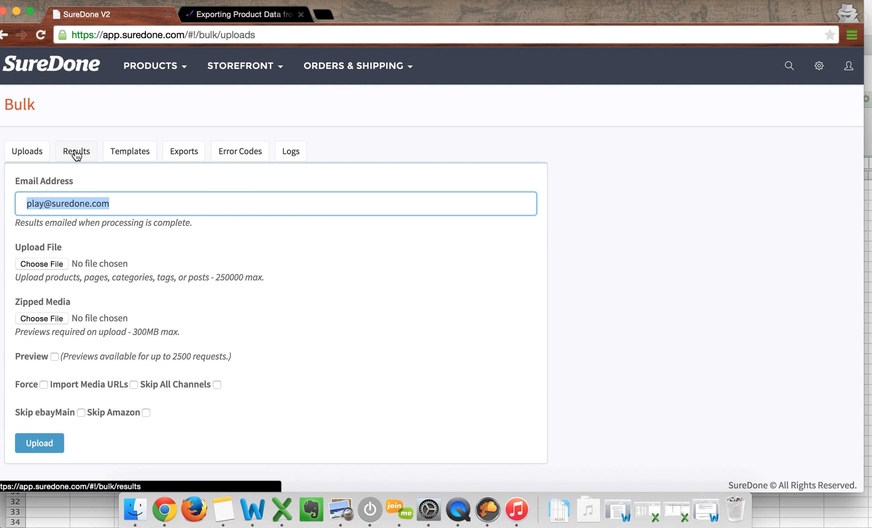
pyautogui.click(76, 155)
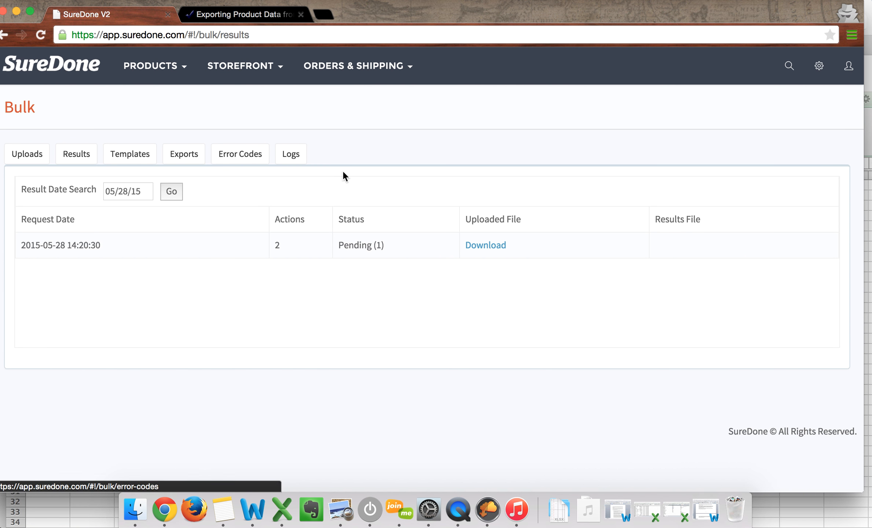
pyautogui.doubleClick(379, 245)
pyautogui.click(42, 34)
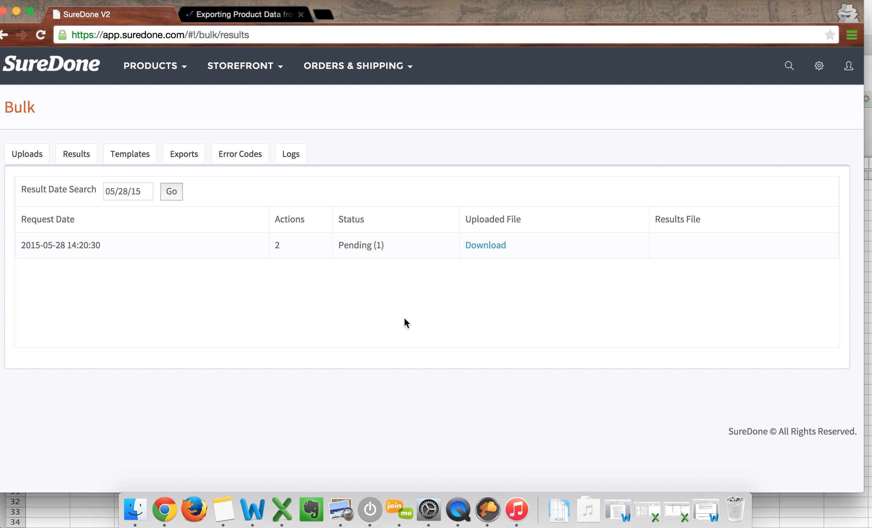
pyautogui.press('super+r')
# Switch to Excel, bring apple-price.csv forward and inspect the price formula for MCH0020.
pyautogui.click(798, 504)
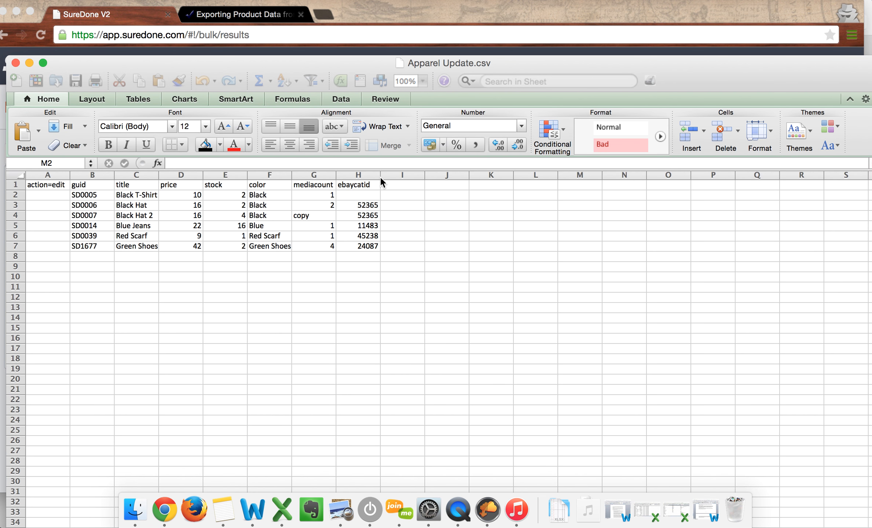
pyautogui.hotkey('ctrl', 'Up')
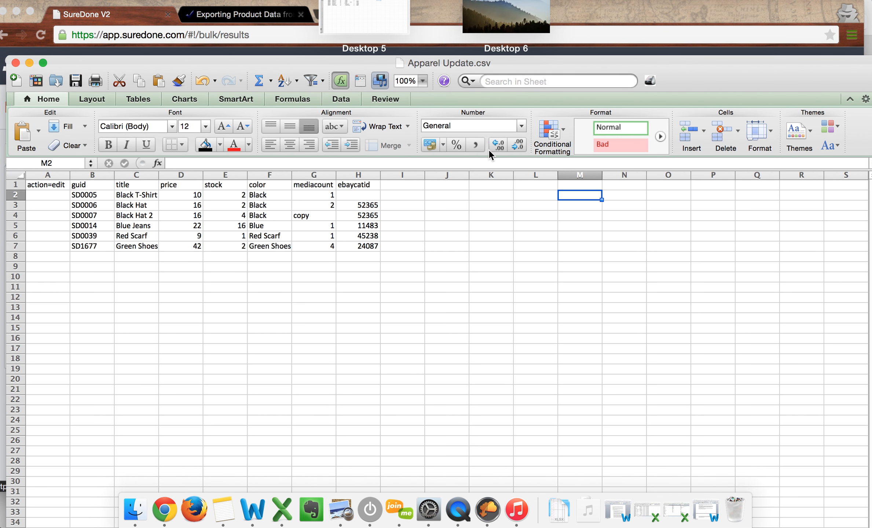
pyautogui.click(561, 161)
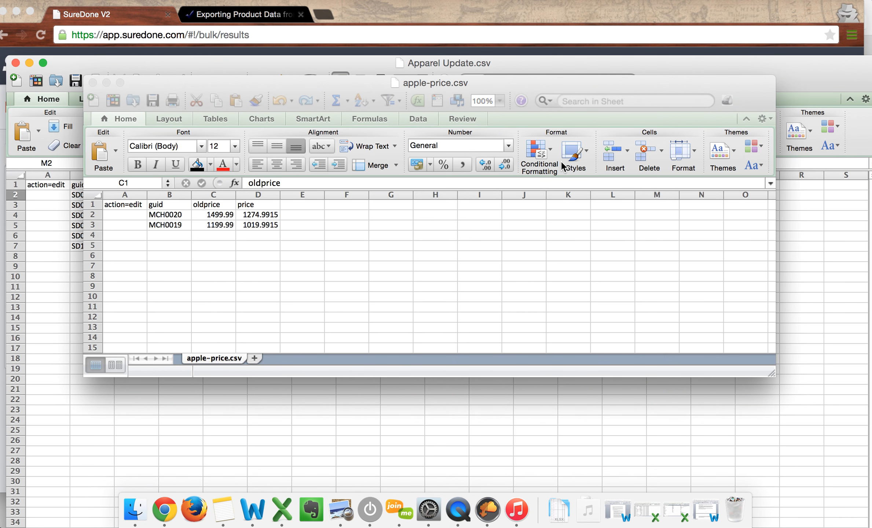
pyautogui.click(280, 222)
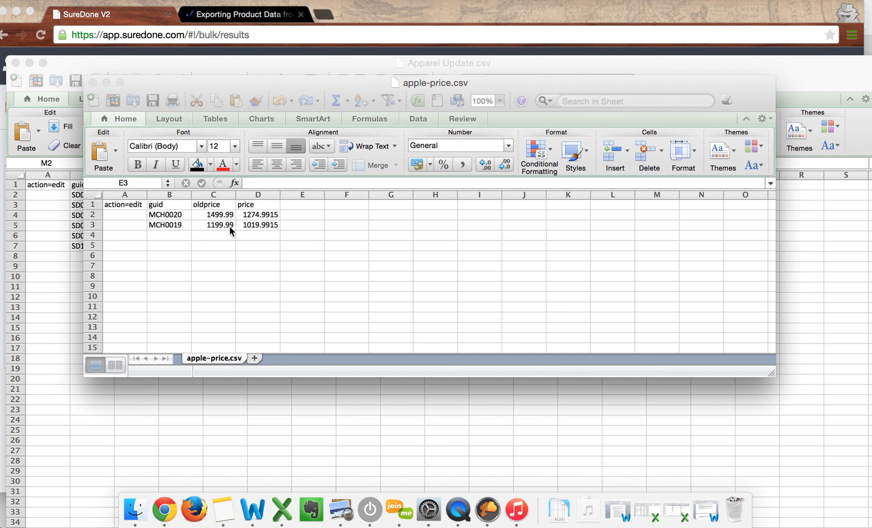
pyautogui.click(248, 223)
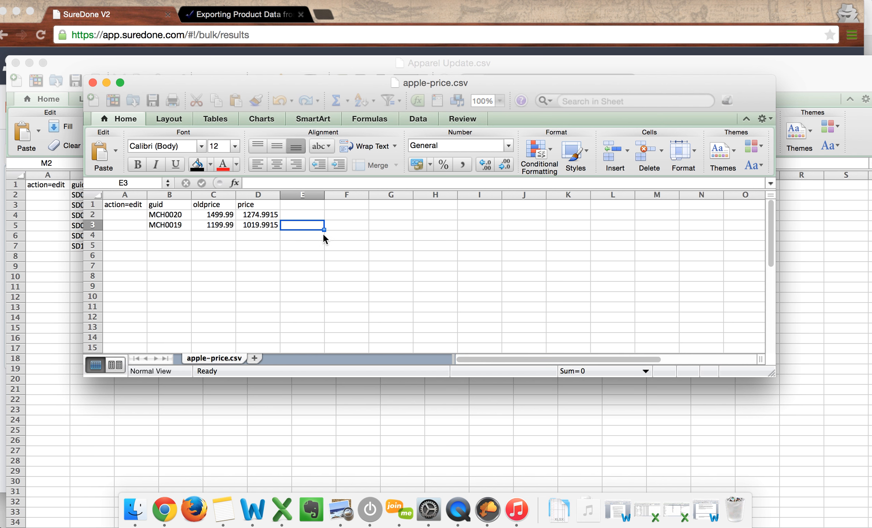
pyautogui.click(275, 216)
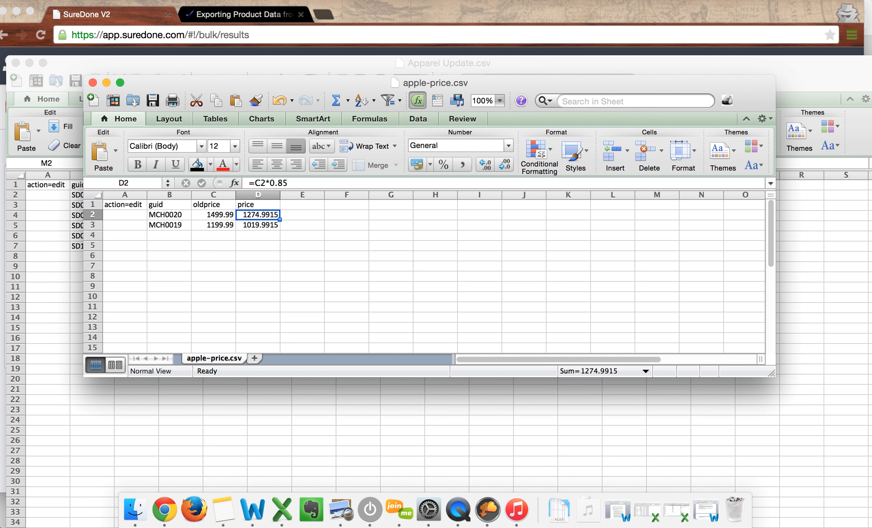
# Bring the Apparel Update.csv workbook forward and delete its mediacount column.
pyautogui.click(55, 184)
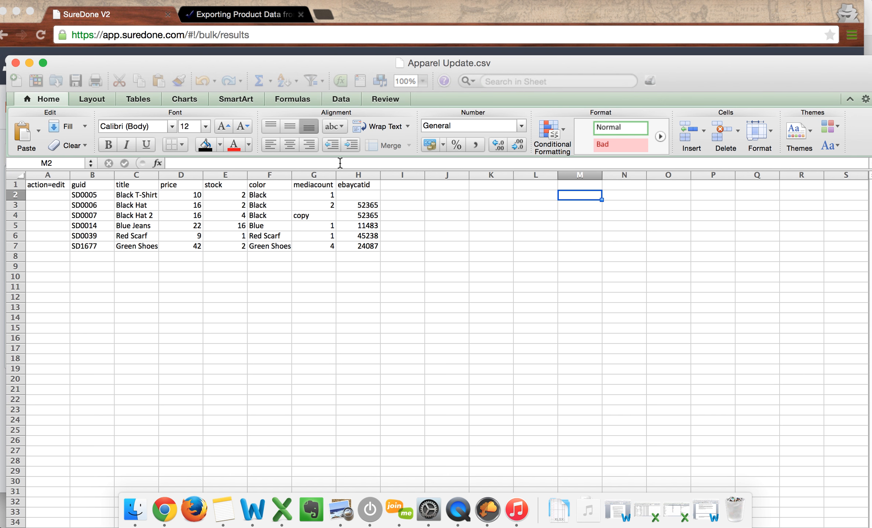
pyautogui.click(322, 172)
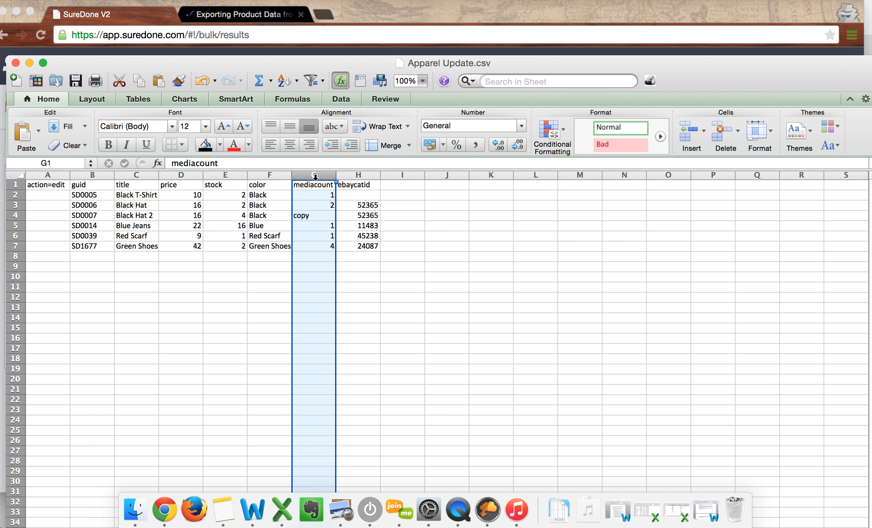
pyautogui.rightClick(315, 178)
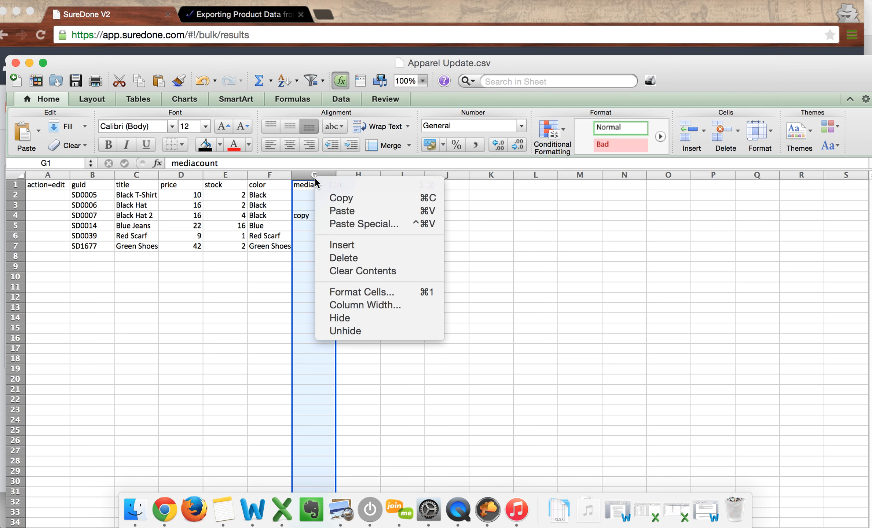
pyautogui.click(344, 259)
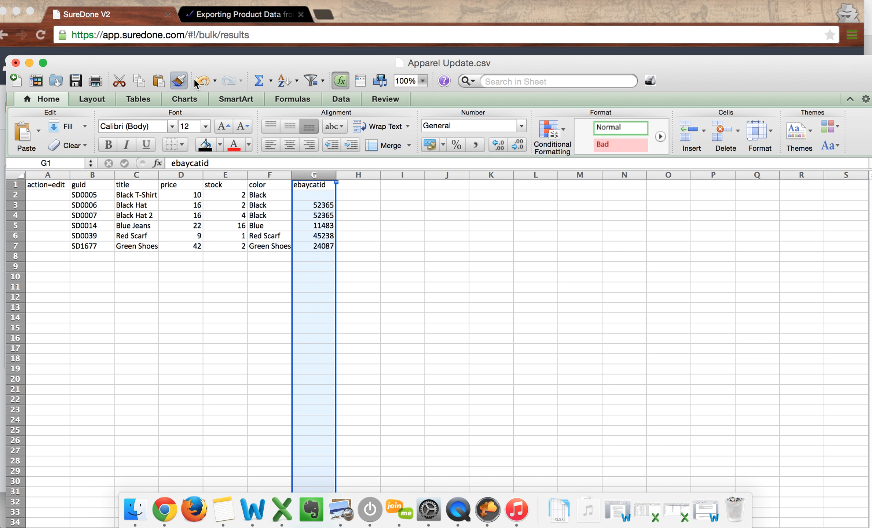
# Add the column headings media1, media2 and media3 in cells H1 to J1, following the ebaycatid heading.
pyautogui.click(361, 182)
pyautogui.write('medai')
pyautogui.press('BackSpace')
pyautogui.press('BackSpace')
pyautogui.write('ia1')
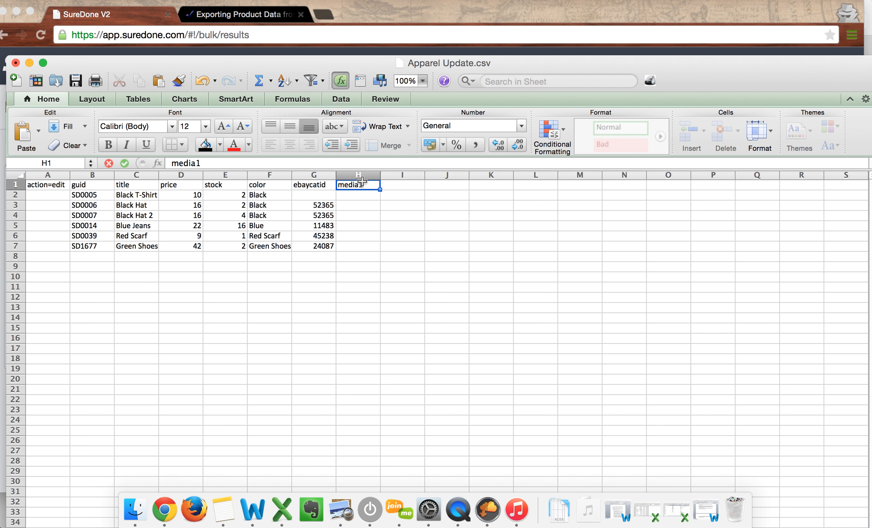
pyautogui.press('Tab')
pyautogui.write('media2')
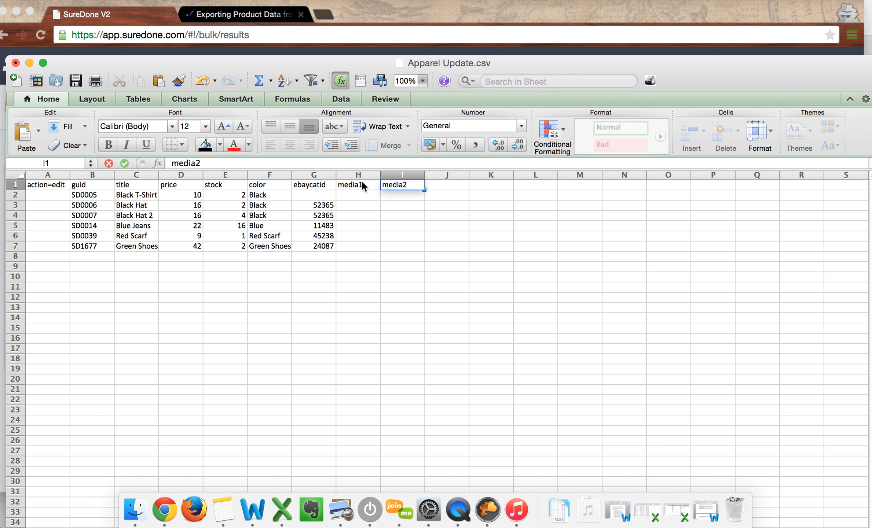
pyautogui.press('Tab')
pyautogui.write('media')
pyautogui.write('3')
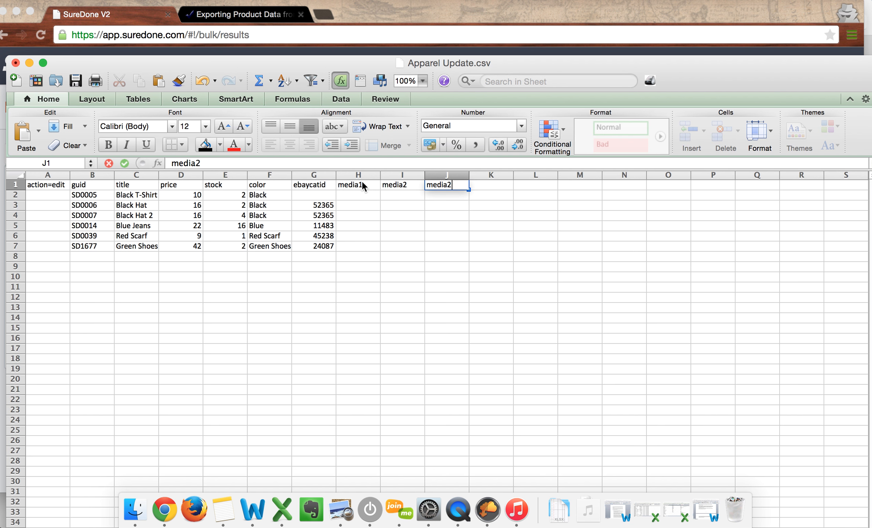
pyautogui.press('Return')
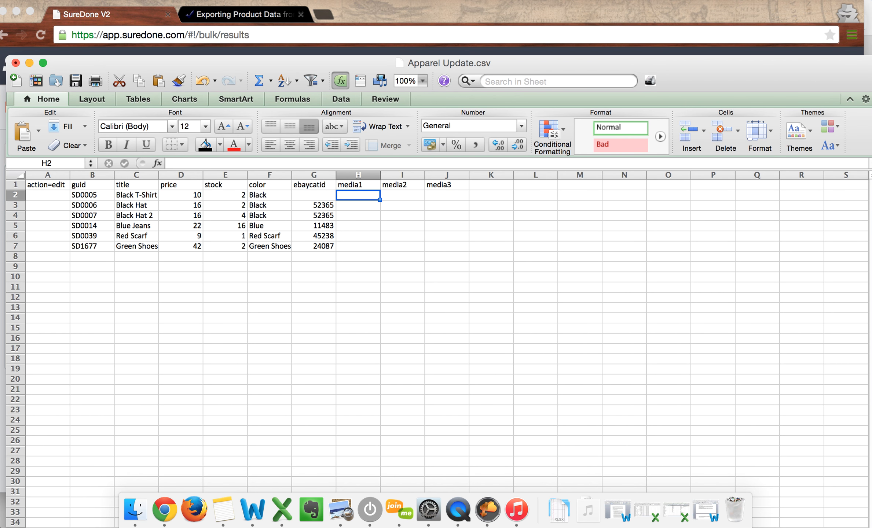
# Switch to the SureDone guide on exporting product data and copy the URL of its spreadsheet image.
pyautogui.click(258, 12)
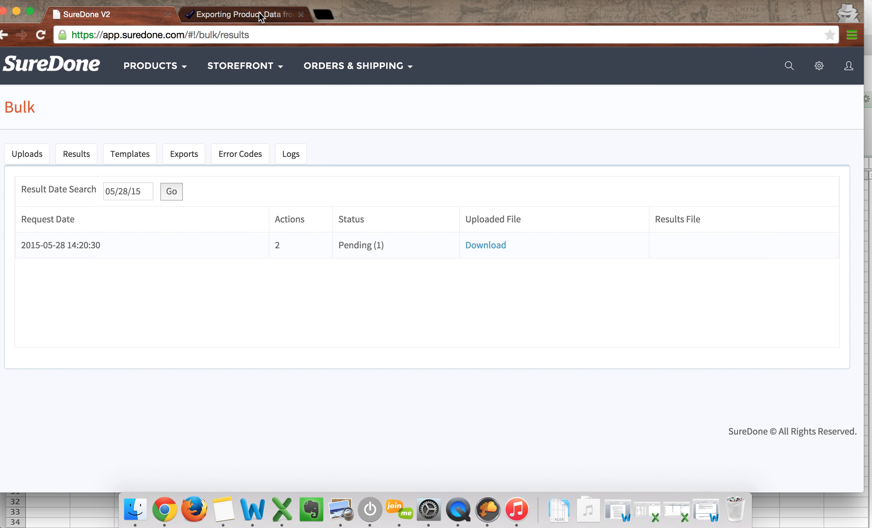
pyautogui.click(258, 12)
pyautogui.click(150, 13)
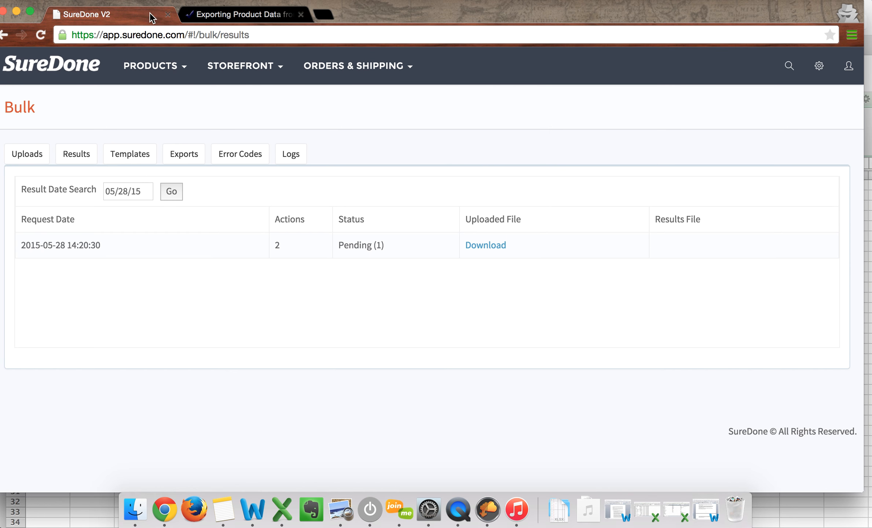
pyautogui.click(206, 20)
pyautogui.rightClick(376, 313)
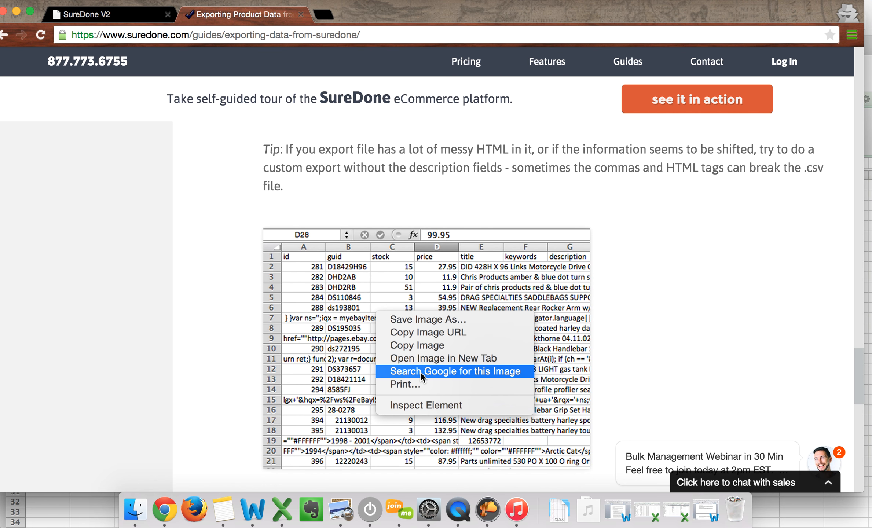
pyautogui.click(425, 333)
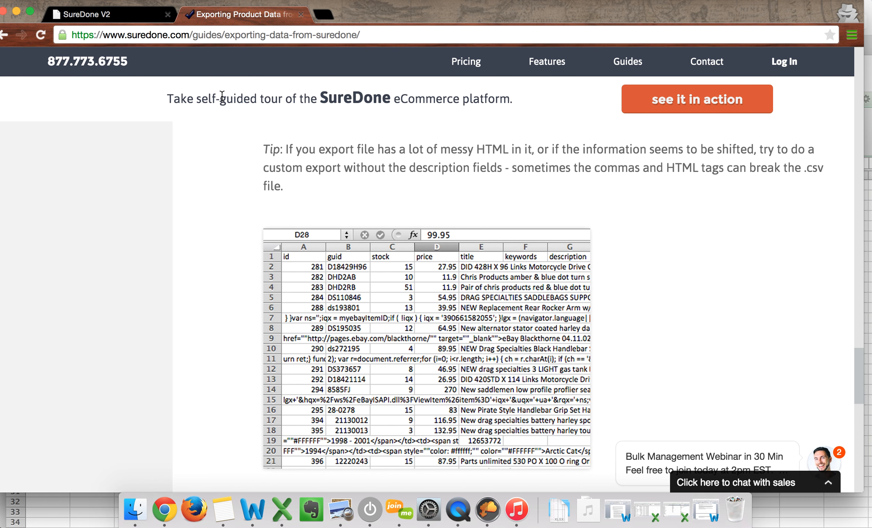
# Return to the Apparel Update spreadsheet and paste the copied image URL into media1 and media2 for Black T-Shirt.
pyautogui.click(110, 14)
pyautogui.click(53, 500)
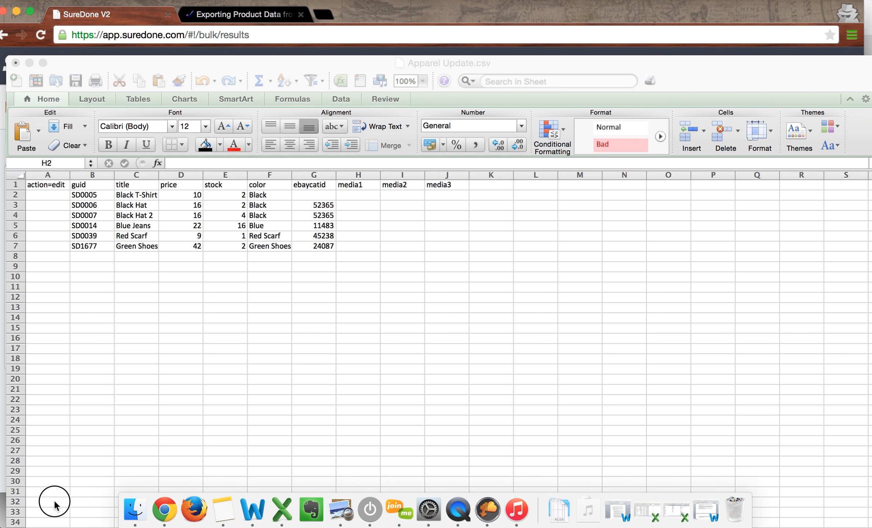
pyautogui.click(365, 193)
pyautogui.write('https://s3.amazonaws.com/assets.suredone.com/guides/media/bulk/Exporting-Data-08.png')
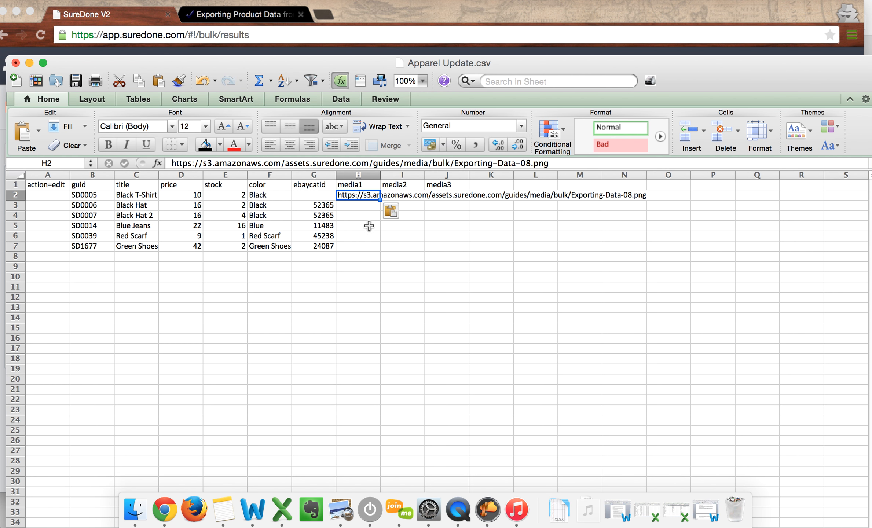
pyautogui.click(389, 195)
pyautogui.write('https://s3.amazonaws.com/assets.suredone.com/guides/media/bulk/Exporting-Data-08.png')
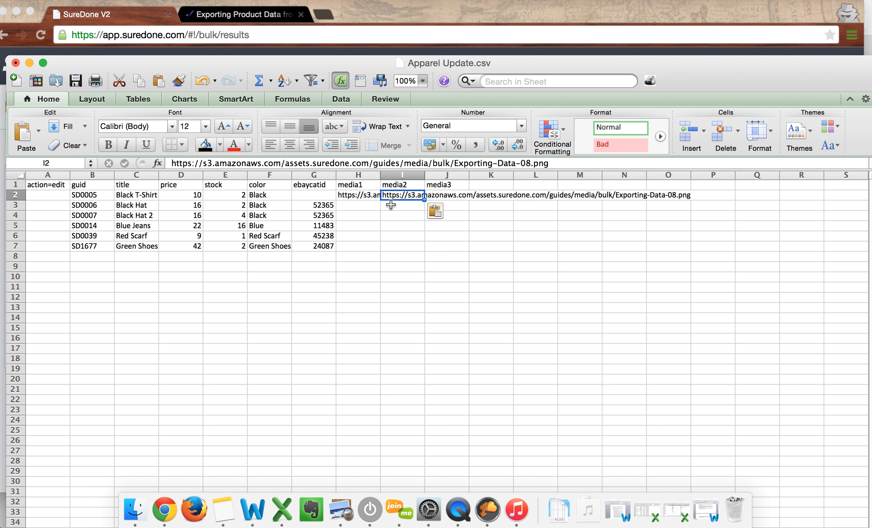
# Paste the image URL into media1 and media2 for Black Hat, and into media1 for Black Hat 2.
pyautogui.click(391, 205)
pyautogui.write('https://s3.amazonaws.com/assets.suredone.com/guides/media/bulk/Exporting-Data-08.png')
pyautogui.click(357, 206)
pyautogui.write('https://s3.amazonaws.com/assets.suredone.com/guides/media/bulk/Exporting-Data-08.png')
pyautogui.click(357, 218)
pyautogui.write('https://s3.amazonaws.com/assets.suredone.com/guides/media/bulk/Exporting-Data-08.png')
# Paste the image URL into media1 and media2 for Red Scarf, and into media1 for Blue Jeans.
pyautogui.click(418, 238)
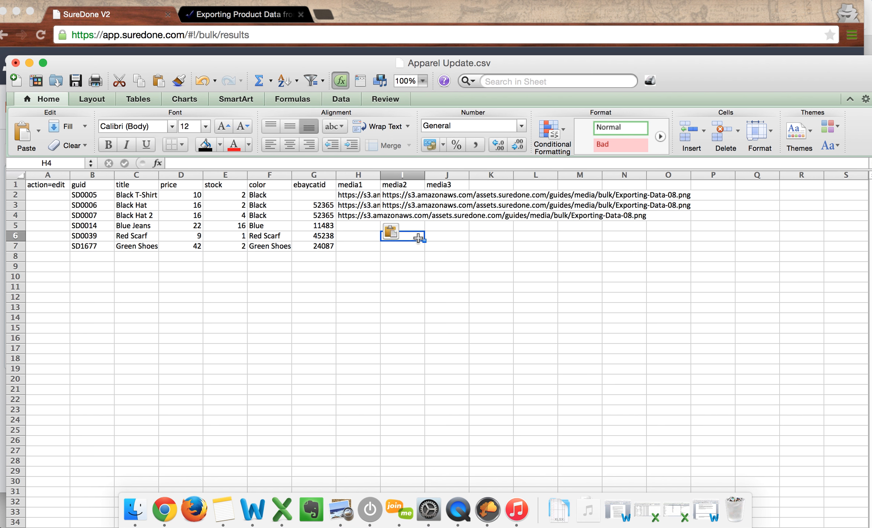
pyautogui.click(367, 237)
pyautogui.write('https://s3.amazonaws.com/assets.suredone.com/guides/media/bulk/Exporting-Data-08.png')
pyautogui.click(407, 237)
pyautogui.write('https://s3.amazonaws.com/assets.suredone.com/guides/media/bulk/Exporting-Data-08.png')
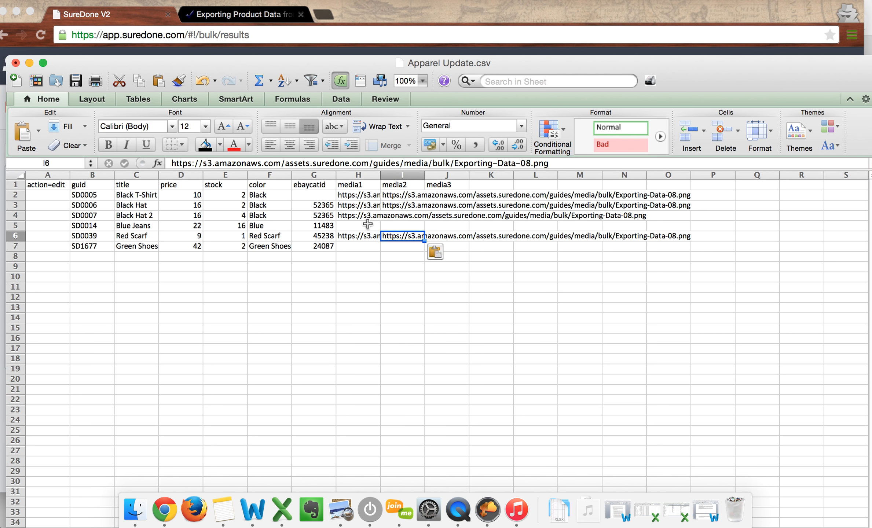
pyautogui.click(367, 224)
pyautogui.write('https://s3.amazonaws.com/assets.suredone.com/guides/media/bulk/Exporting-Data-08.png')
# Paste the image URL into media1, media2 and media3 for Green Shoes.
pyautogui.click(363, 246)
pyautogui.write('https://s3.amazonaws.com/assets.suredone.com/guides/media/bulk/Exporting-Data-08.png')
pyautogui.click(407, 245)
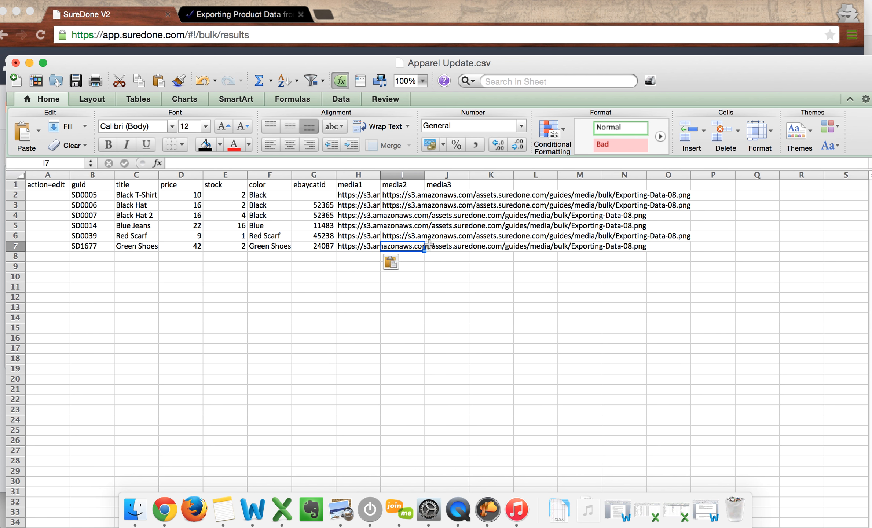
pyautogui.write('https://s3.amazonaws.com/assets.suredone.com/guides/media/bulk/Exporting-Data-08.png')
pyautogui.click(443, 246)
pyautogui.write('https://s3.amazonaws.com/assets.suredone.com/guides/media/bulk/Exporting-Data-08.png')
# Add a mediax column header in K1 and paste the image URL below it in K2.
pyautogui.click(476, 187)
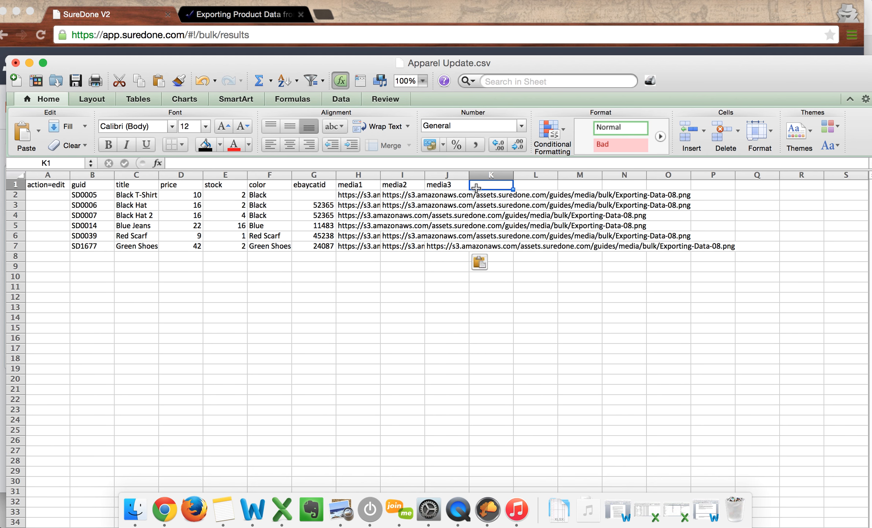
pyautogui.write('mediax')
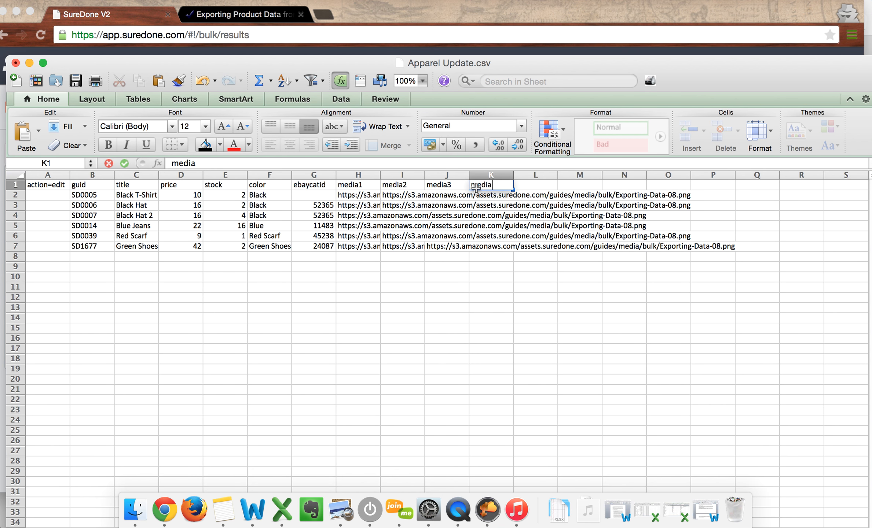
pyautogui.press('Return')
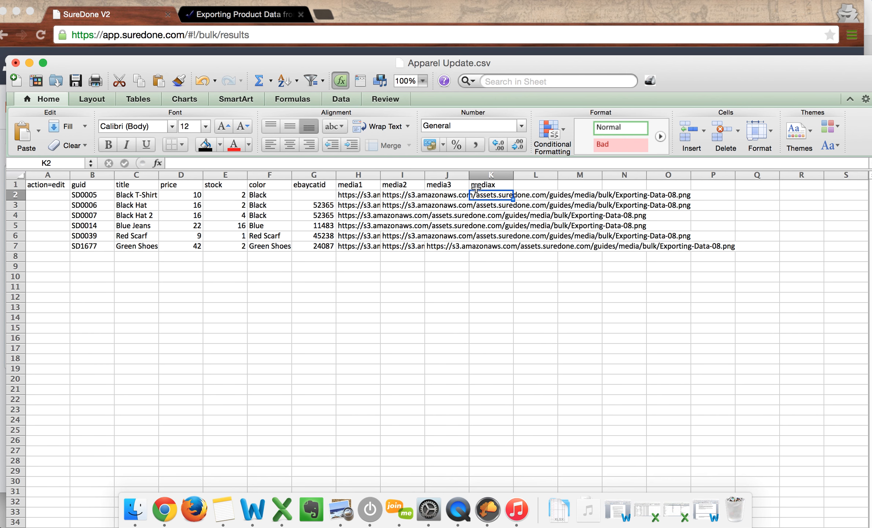
pyautogui.write('https://s3.amazonaws.com/assets.suredone.com/guides/media/bulk/Exporting-Data-08.png')
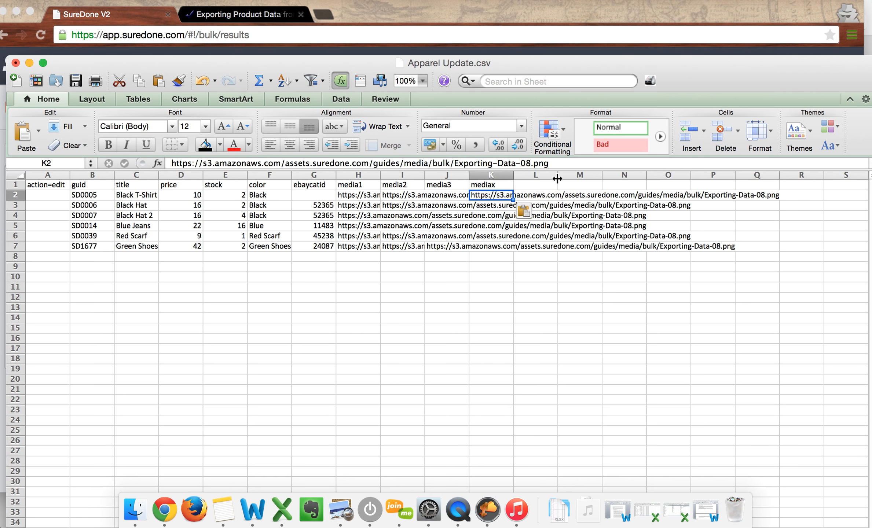
# Append an asterisk and a second copy of the image URL to the mediax entry in K2.
pyautogui.click(568, 163)
pyautogui.write('*')
pyautogui.write('https://s3.amazonaws.com/assets.suredone.com/guides/media/bulk/Exporting-Data-08.png')
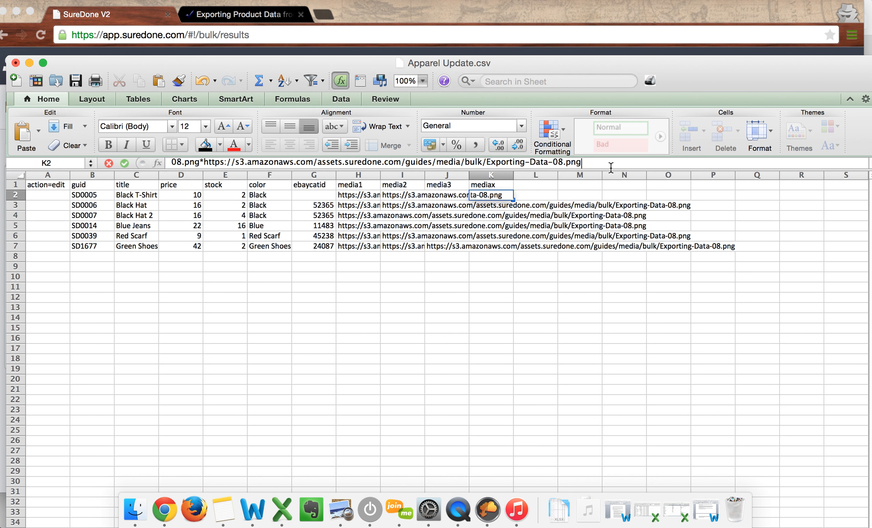
pyautogui.click(560, 304)
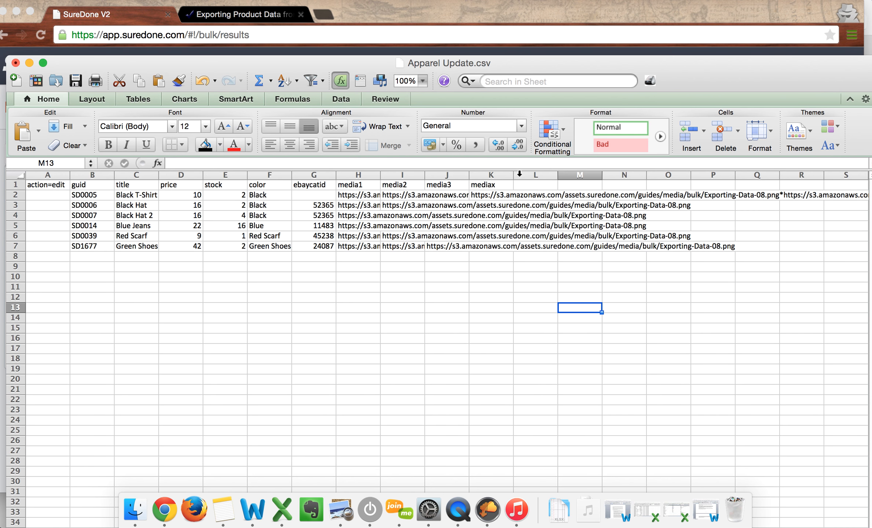
# Remove the mediax column from the sheet.
pyautogui.click(490, 178)
pyautogui.rightClick(491, 178)
pyautogui.click(520, 258)
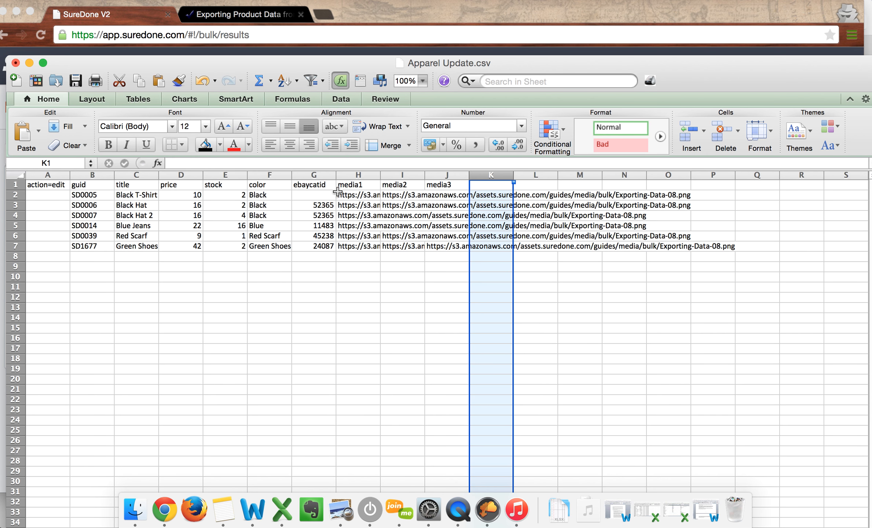
# Undo the media column edits step by step until the original mediacount column in G is restored.
pyautogui.click(202, 81)
pyautogui.click(202, 81)
pyautogui.click(202, 81)
pyautogui.click(202, 80)
pyautogui.click(202, 80)
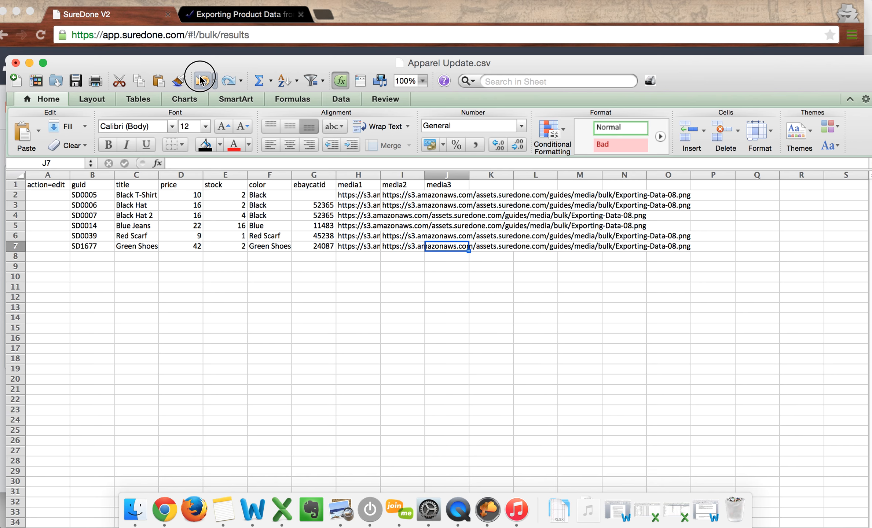
pyautogui.click(202, 80)
pyautogui.click(202, 80)
pyautogui.click(202, 80)
pyautogui.click(202, 80)
pyautogui.click(202, 80)
pyautogui.click(202, 80)
pyautogui.click(202, 80)
pyautogui.click(202, 80)
pyautogui.click(202, 81)
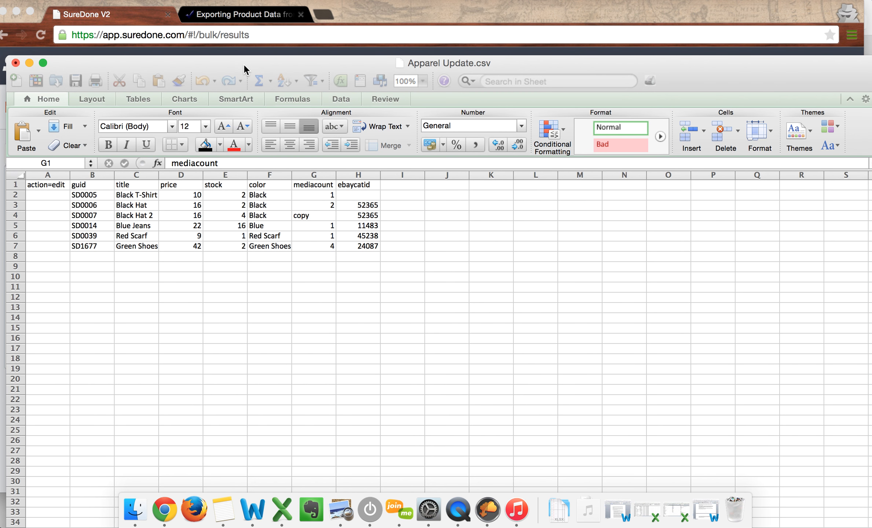
# Bring up the ImageUpload folder in Finder beside the spreadsheet and compare its image file names with the guid and mediacount values.
pyautogui.click(319, 196)
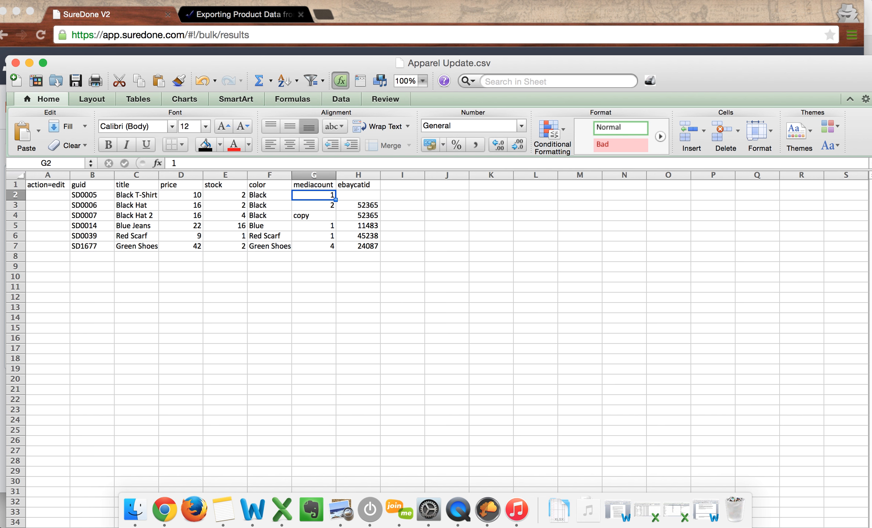
pyautogui.hotkey('ctrl', 'Up')
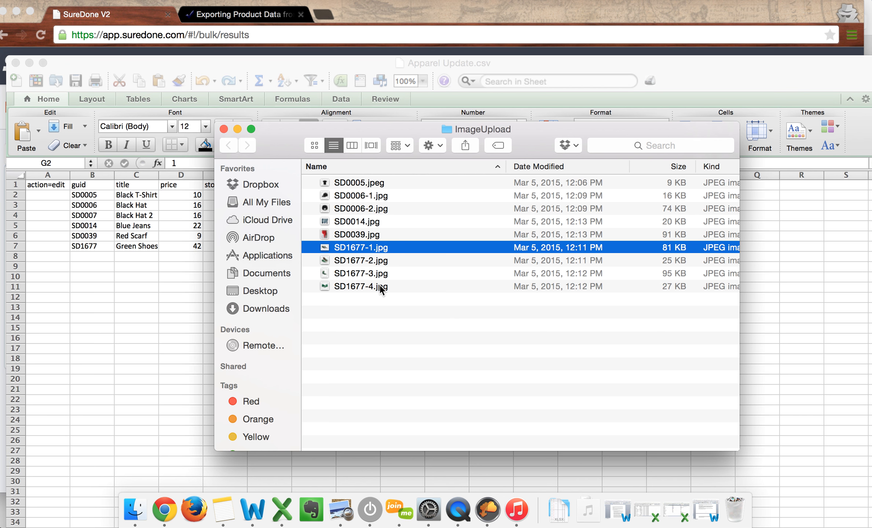
pyautogui.click(366, 209)
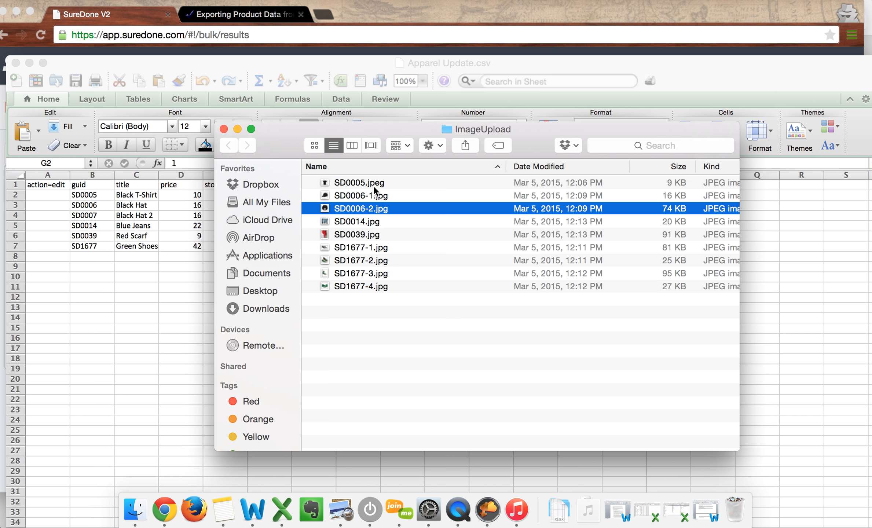
pyautogui.moveTo(508, 129); pyautogui.dragTo(727, 70)
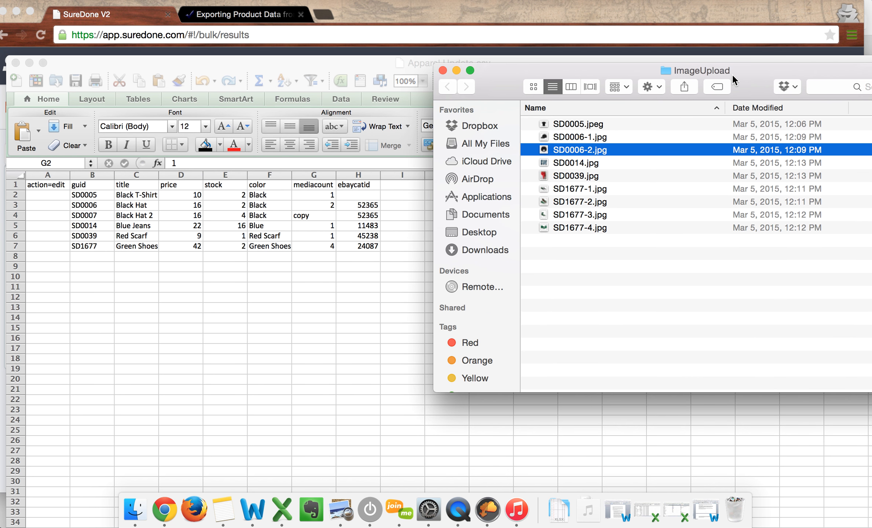
pyautogui.click(557, 127)
# Examine each product's mediacount entry, including the copy entry for Black Hat 2, and check them against the ImageUpload files.
pyautogui.click(302, 189)
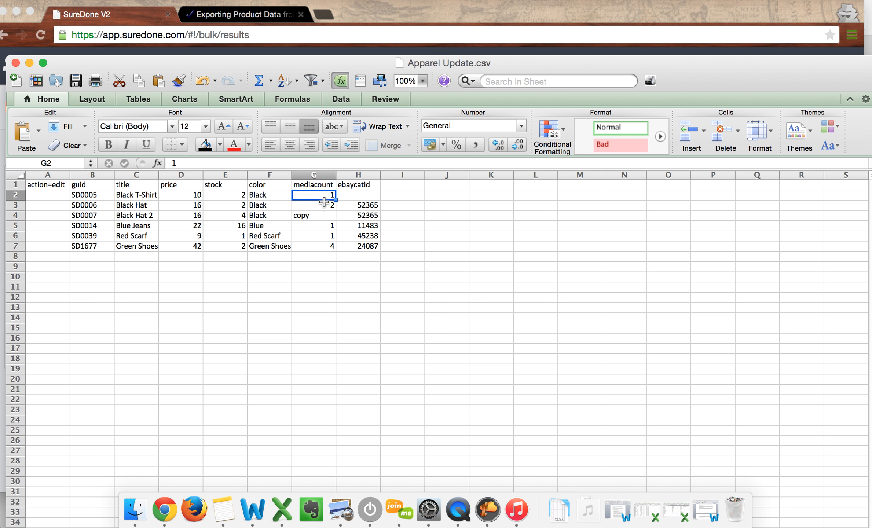
pyautogui.click(310, 203)
pyautogui.click(332, 187)
pyautogui.click(326, 196)
pyautogui.click(336, 205)
pyautogui.click(321, 205)
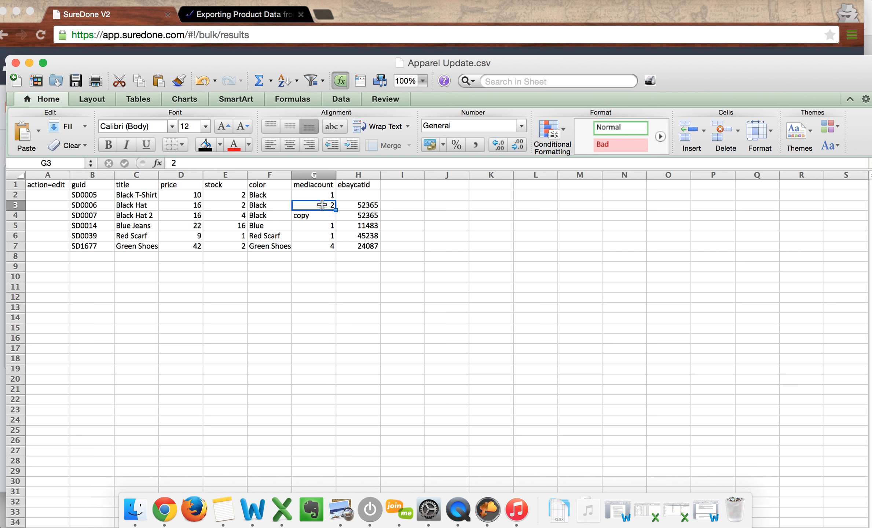
pyautogui.click(140, 205)
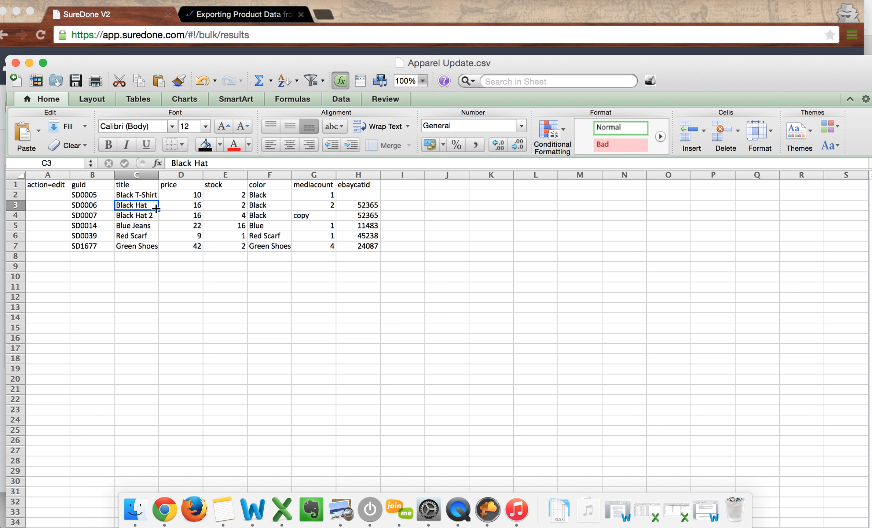
pyautogui.click(306, 216)
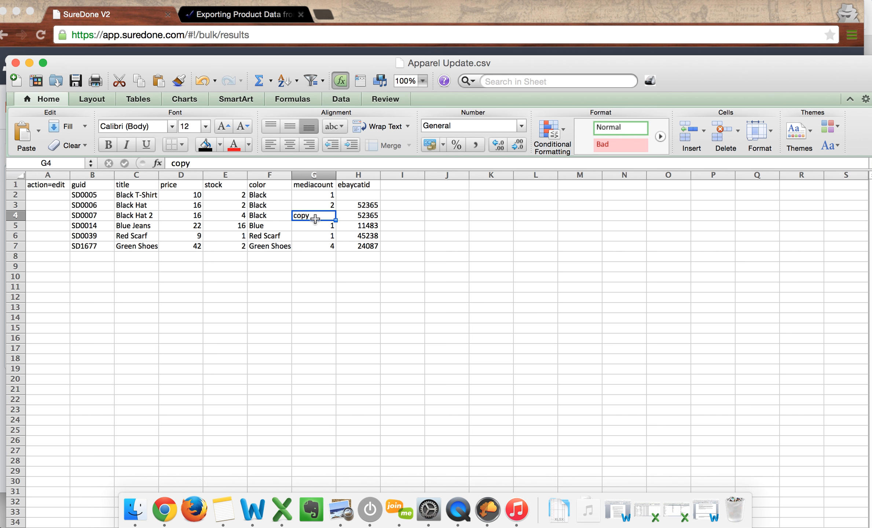
pyautogui.click(310, 195)
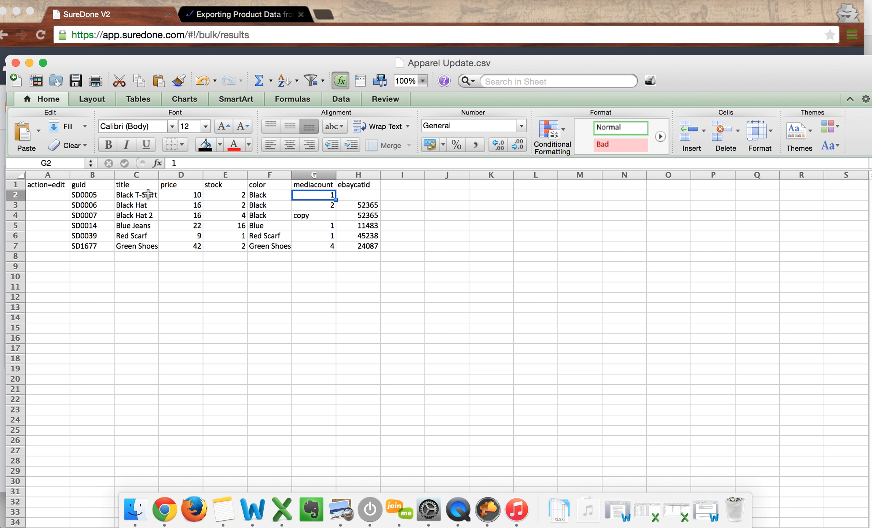
pyautogui.click(297, 202)
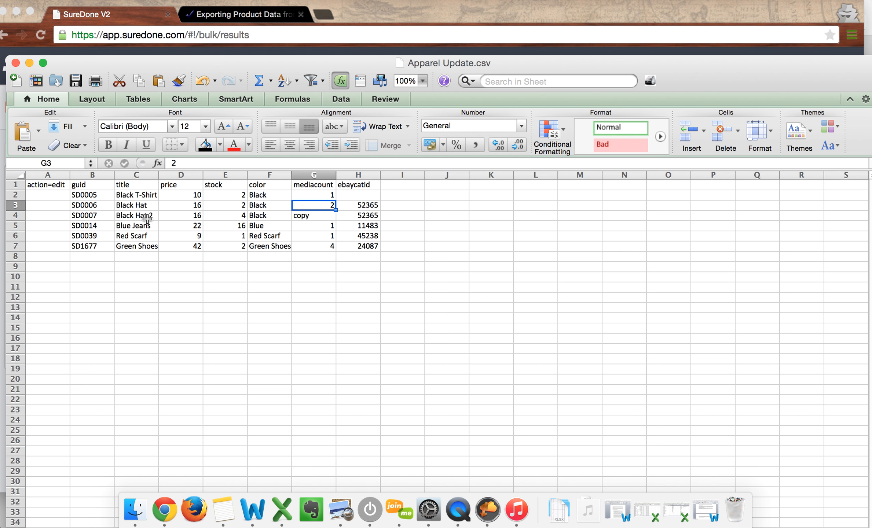
pyautogui.click(323, 226)
pyautogui.click(322, 236)
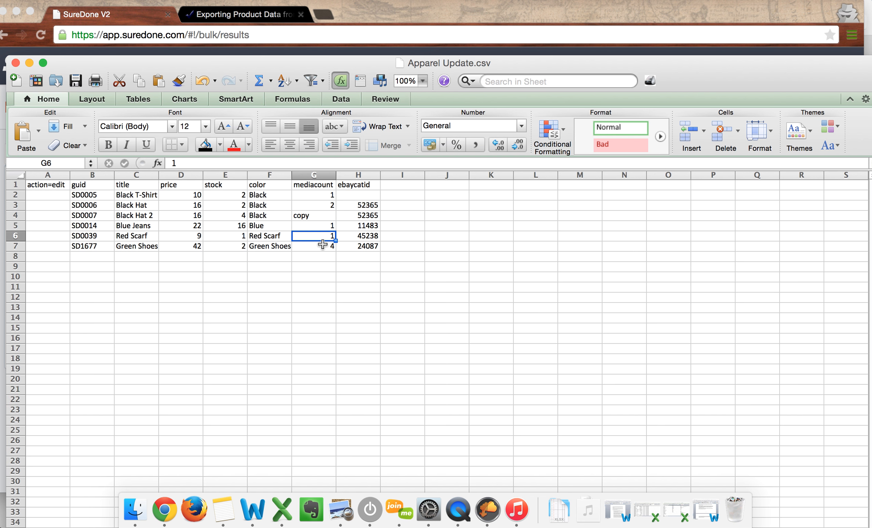
pyautogui.click(322, 245)
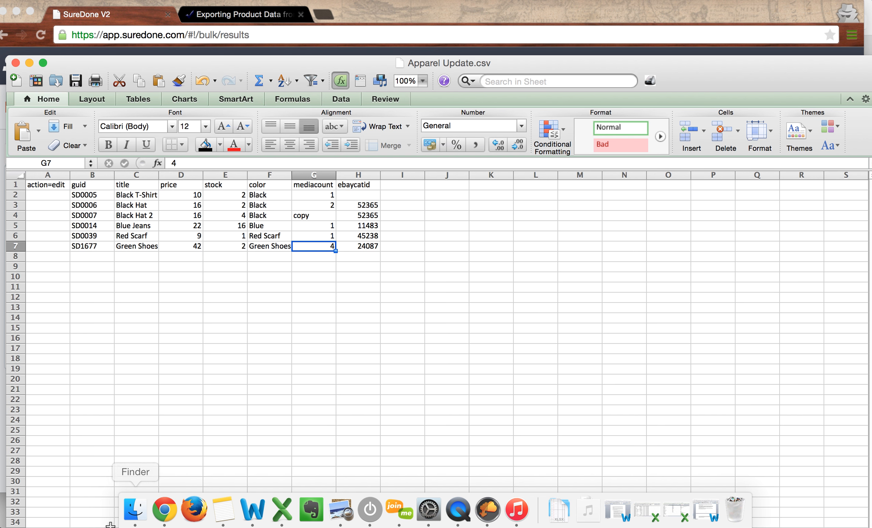
pyautogui.click(135, 509)
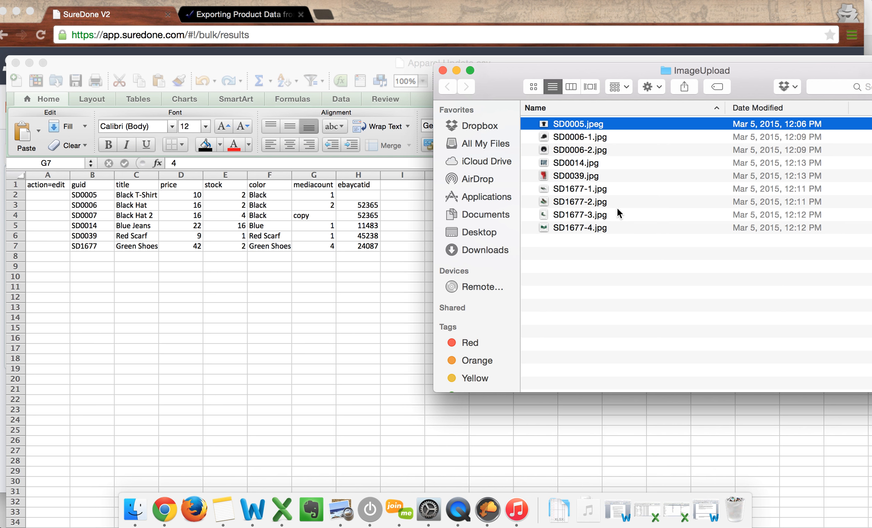
# Sort the whole Apparel Update sheet by guid values from A to Z, treating the first row as headers.
pyautogui.click(76, 204)
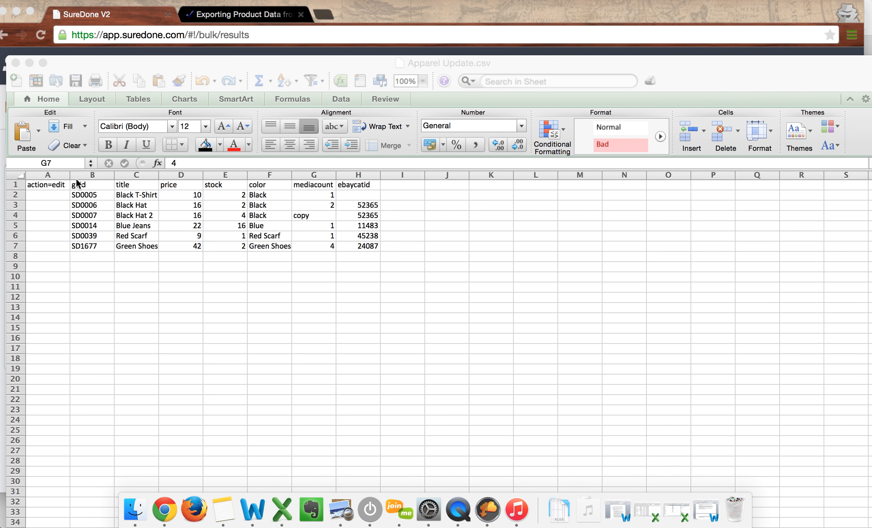
pyautogui.click(23, 174)
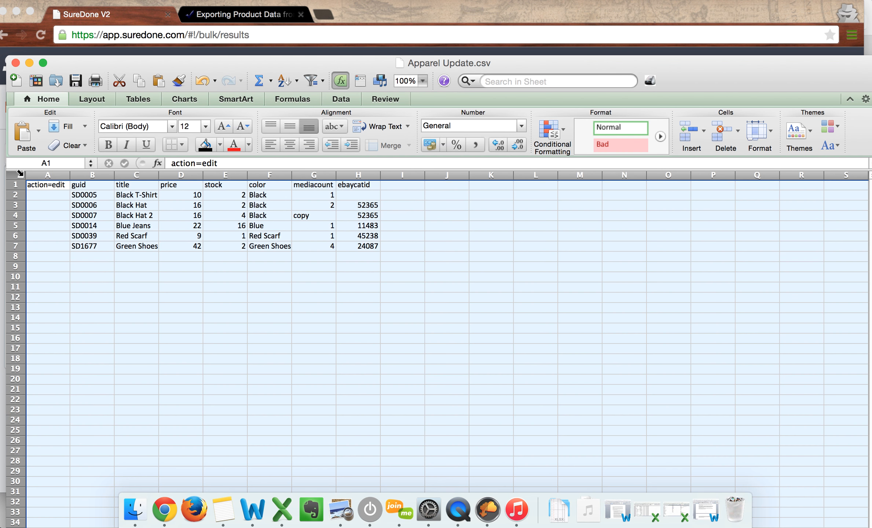
pyautogui.click(298, 84)
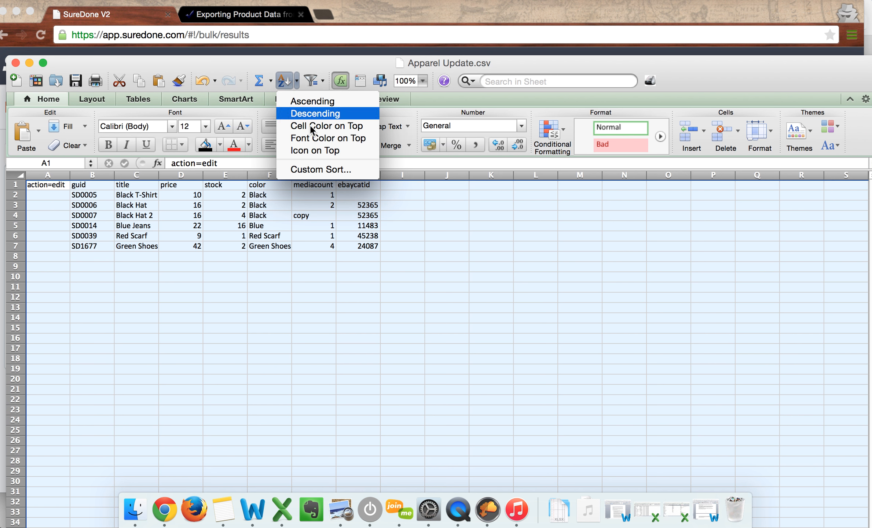
pyautogui.click(316, 167)
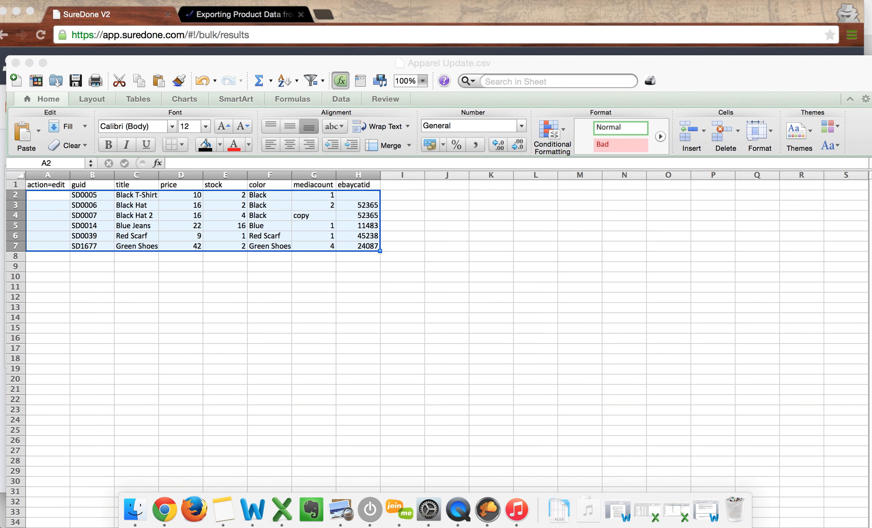
pyautogui.click(210, 189)
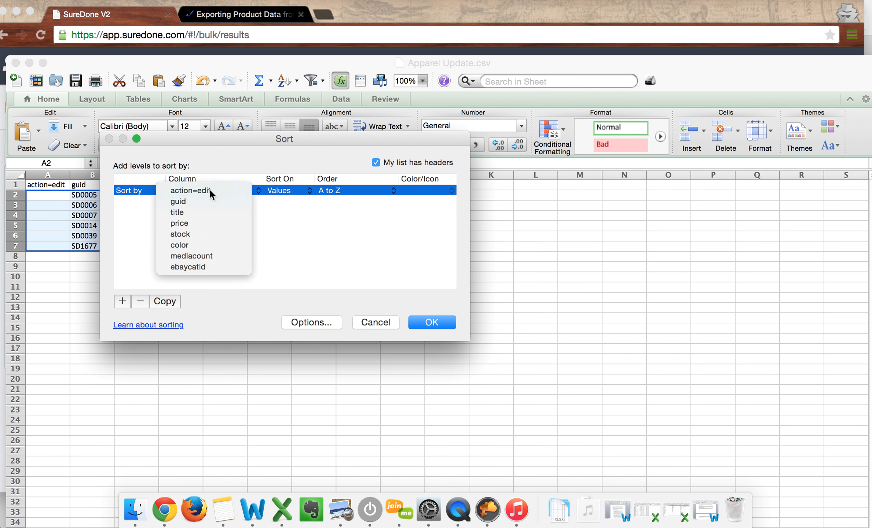
pyautogui.click(208, 201)
pyautogui.click(430, 322)
pyautogui.press('super+a')
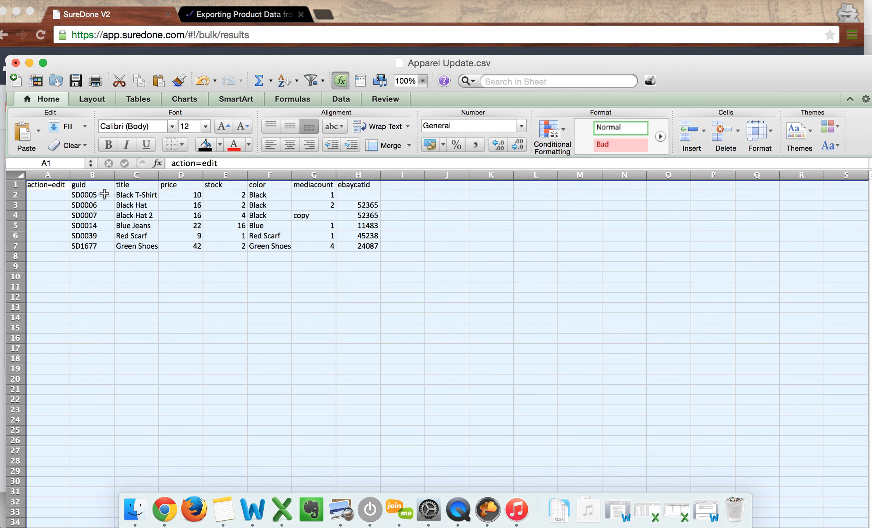
# Add a filename column header in cell I1, beside ebaycatid, and go down through its product rows.
pyautogui.click(368, 204)
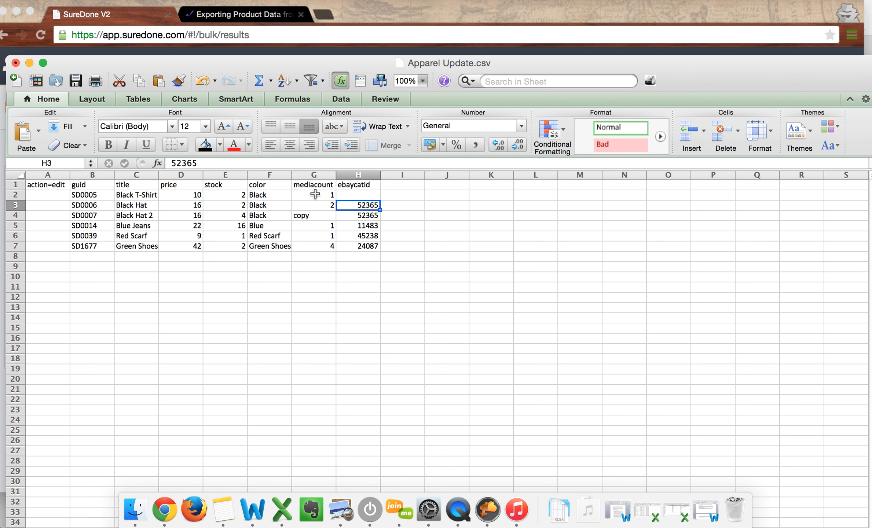
pyautogui.click(315, 194)
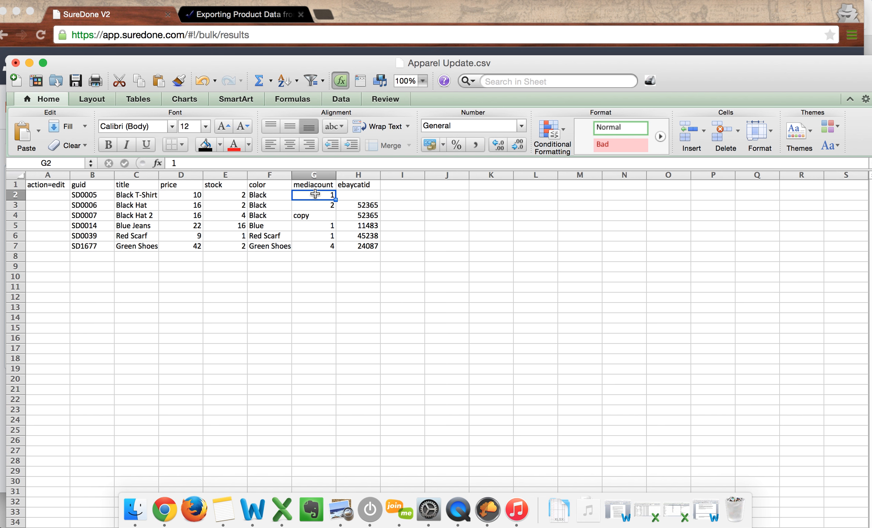
pyautogui.click(400, 185)
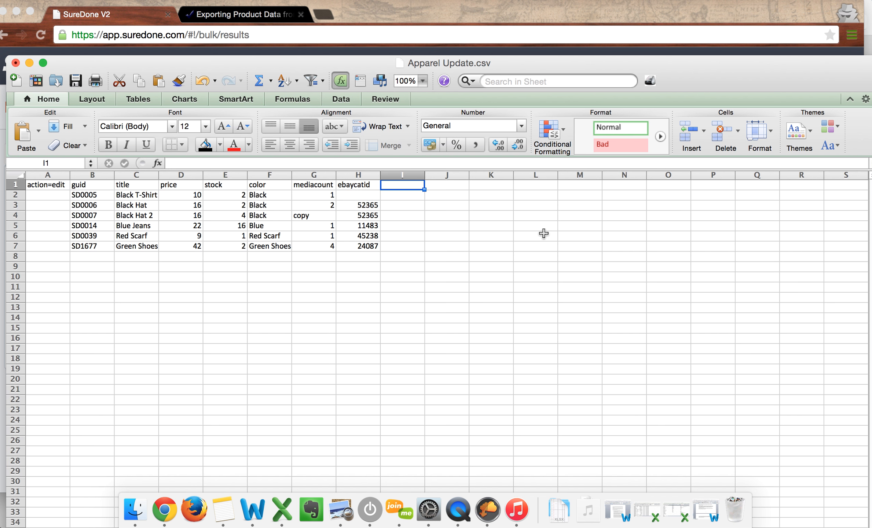
pyautogui.write('filename')
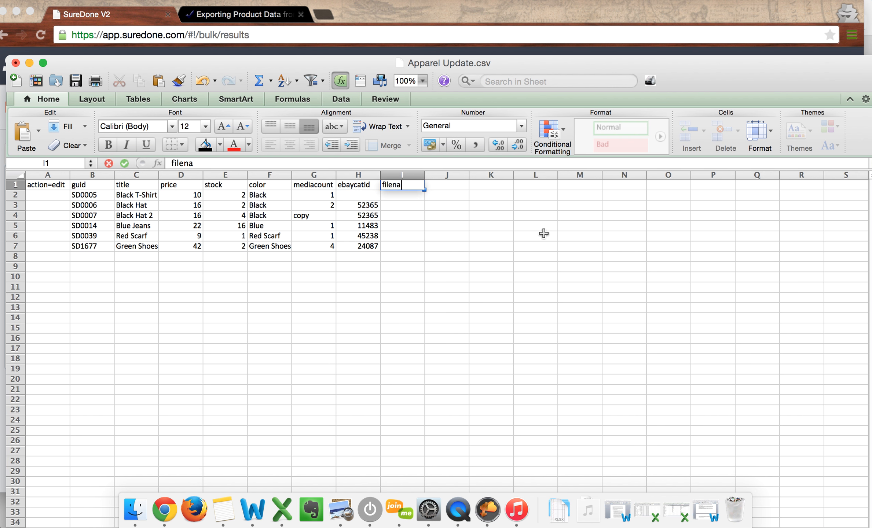
pyautogui.press('Left')
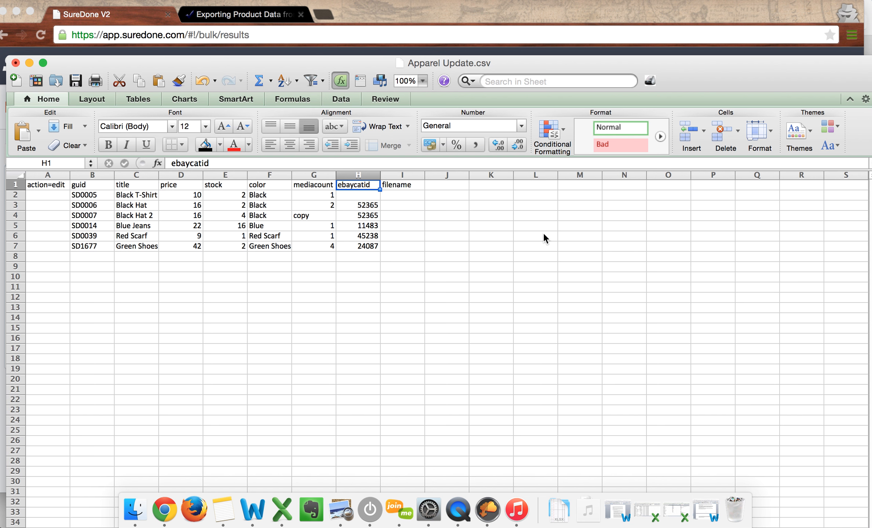
pyautogui.press('Down')
pyautogui.press('Right')
pyautogui.press('Down')
pyautogui.press('Down')
pyautogui.press('Down')
pyautogui.press('Down')
pyautogui.press('Down')
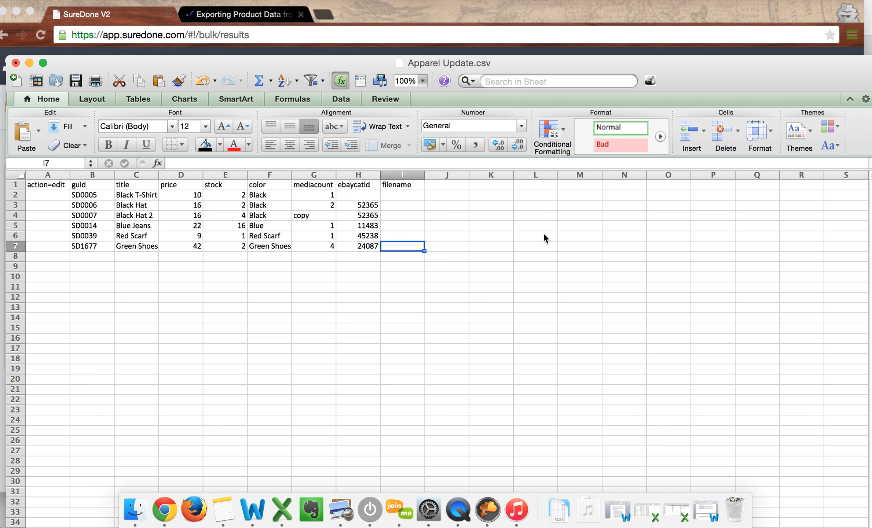
# Clear the filename header from cell I1 and return to cell A2.
pyautogui.click(393, 176)
pyautogui.click(393, 184)
pyautogui.press('BackSpace')
pyautogui.press('Return')
pyautogui.press('Left')
pyautogui.press('Left')
pyautogui.press('Left')
pyautogui.press('Left')
pyautogui.press('Left')
pyautogui.press('Left')
pyautogui.press('Left')
pyautogui.press('Left')
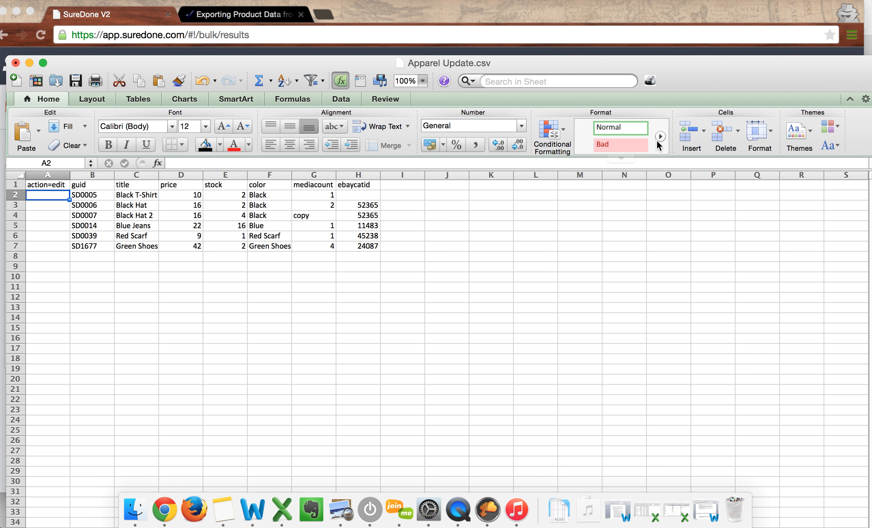
# Switch to SureDone in Chrome, refresh the bulk results page and check the Uploaded File and Results File columns.
pyautogui.click(535, 17)
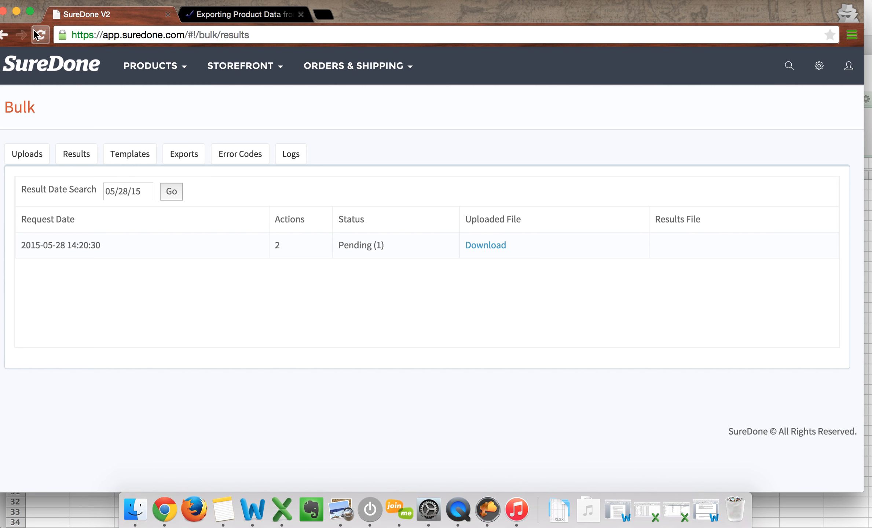
pyautogui.click(36, 33)
pyautogui.moveTo(463, 216); pyautogui.dragTo(557, 232)
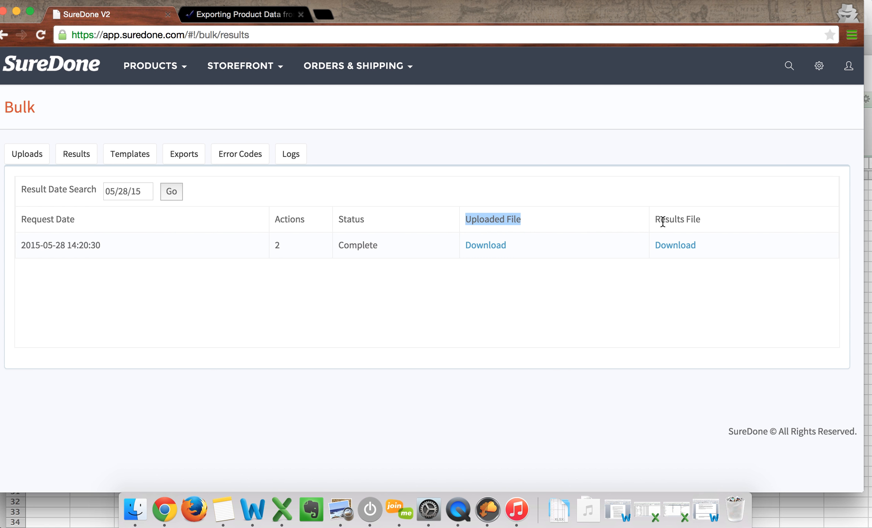
pyautogui.moveTo(660, 221); pyautogui.dragTo(744, 222)
pyautogui.click(743, 221)
pyautogui.click(675, 250)
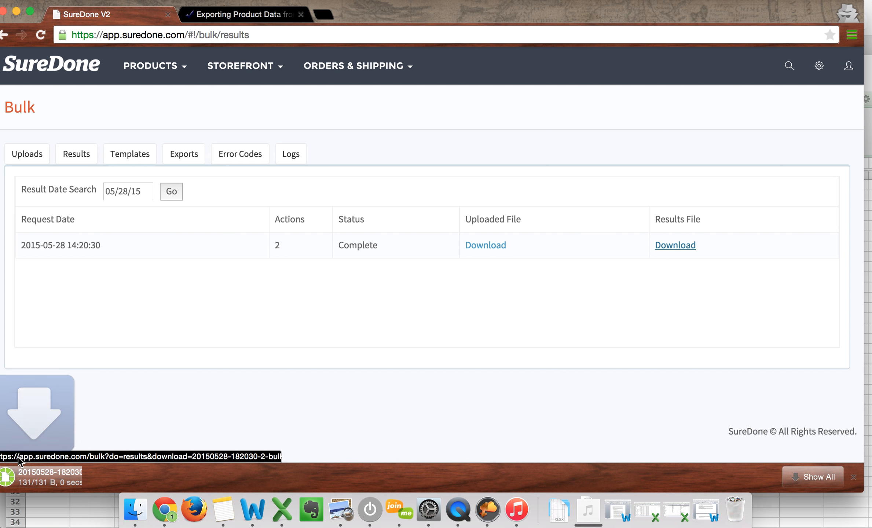
pyautogui.click(26, 470)
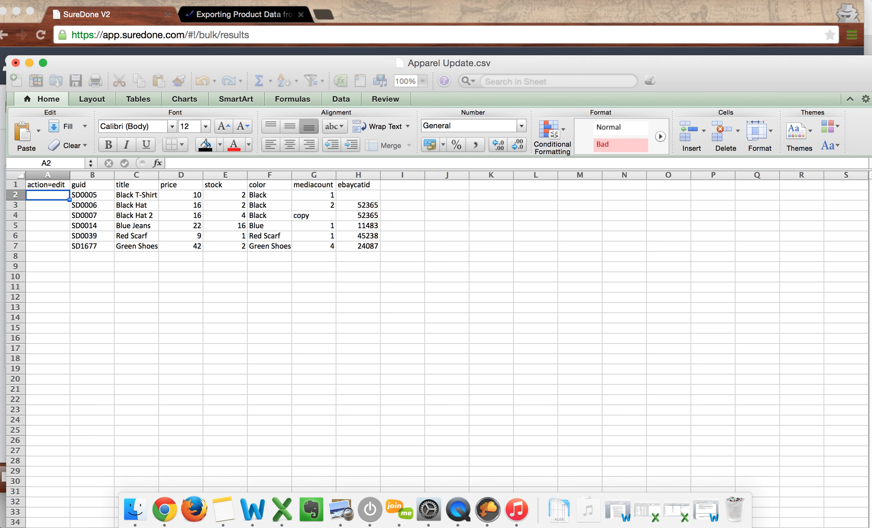
pyautogui.hotkey('ctrl', 'Up')
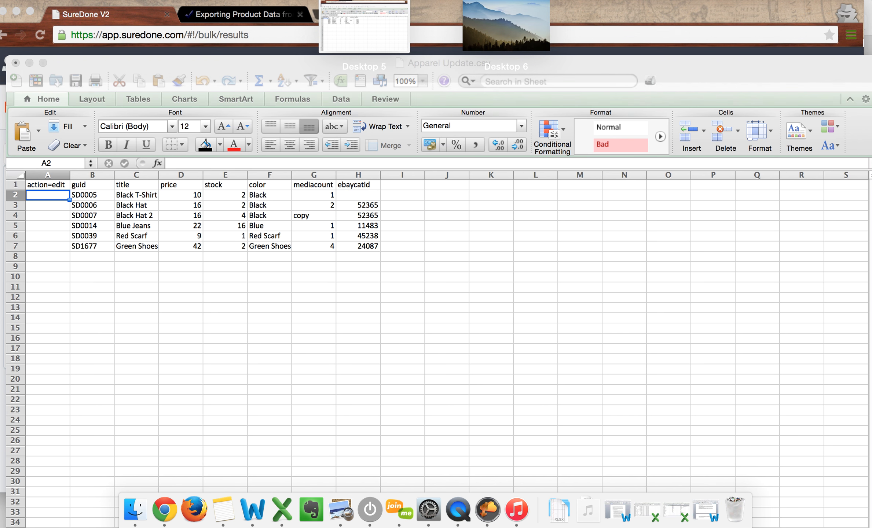
pyautogui.hotkey('ctrl', 'Up')
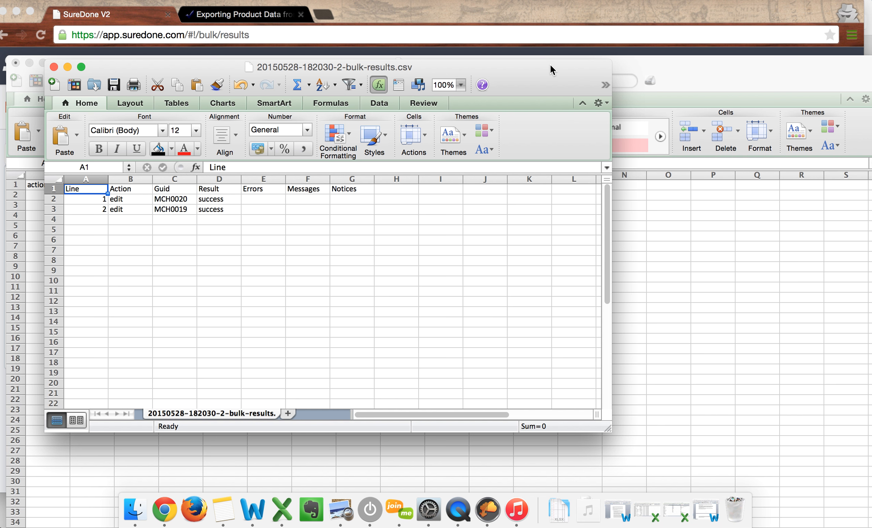
# Examine the Line column entries in the downloaded bulk results file.
pyautogui.press('Down')
pyautogui.press('Down')
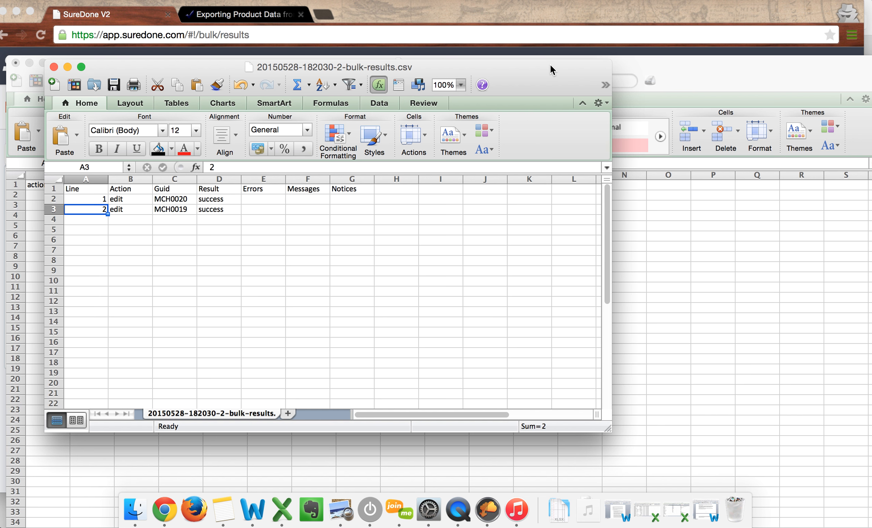
pyautogui.press('Up')
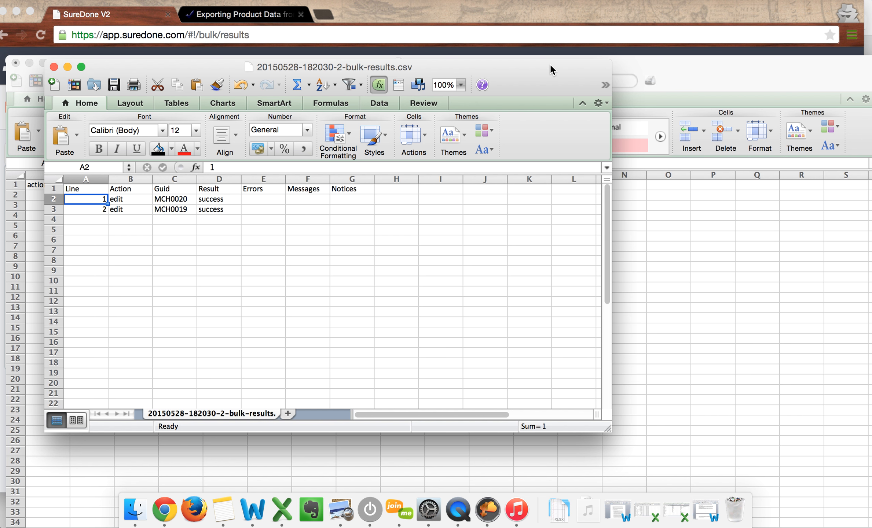
pyautogui.press('Right')
pyautogui.press('Left')
pyautogui.press('Down')
pyautogui.press('Up')
pyautogui.press('Down')
pyautogui.press('Down')
pyautogui.press('Down')
pyautogui.press('Down')
pyautogui.press('Up')
pyautogui.press('Up')
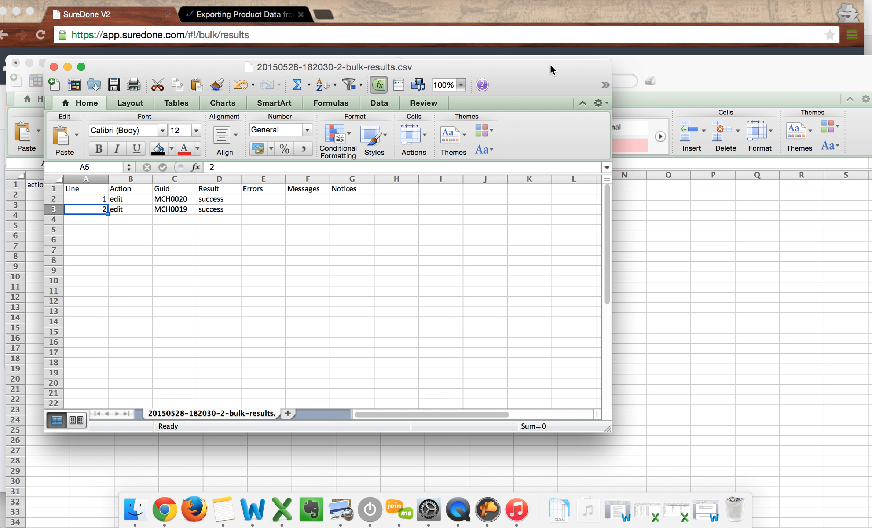
# Examine the Action, Guid, Result, Errors, Messages and Notices columns for the first product in the results file.
pyautogui.press('Right')
pyautogui.press('Up')
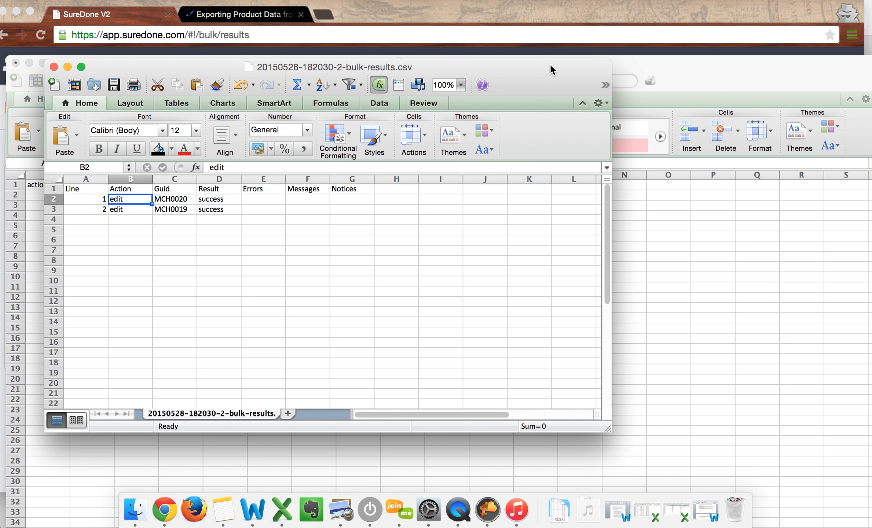
pyautogui.press('Right')
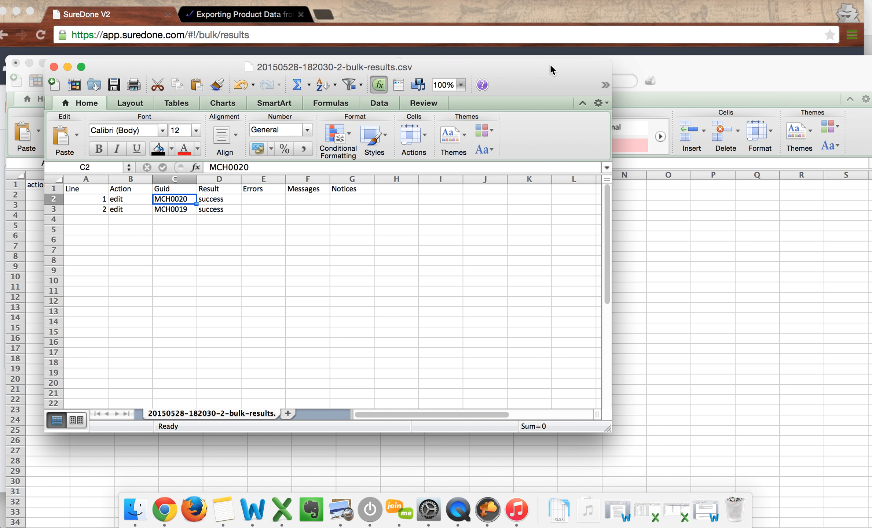
pyautogui.press('Right')
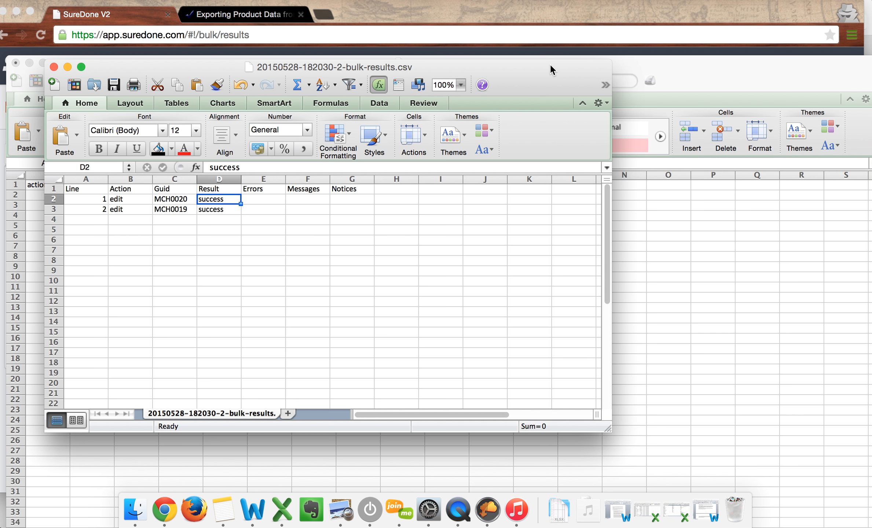
pyautogui.press('Right')
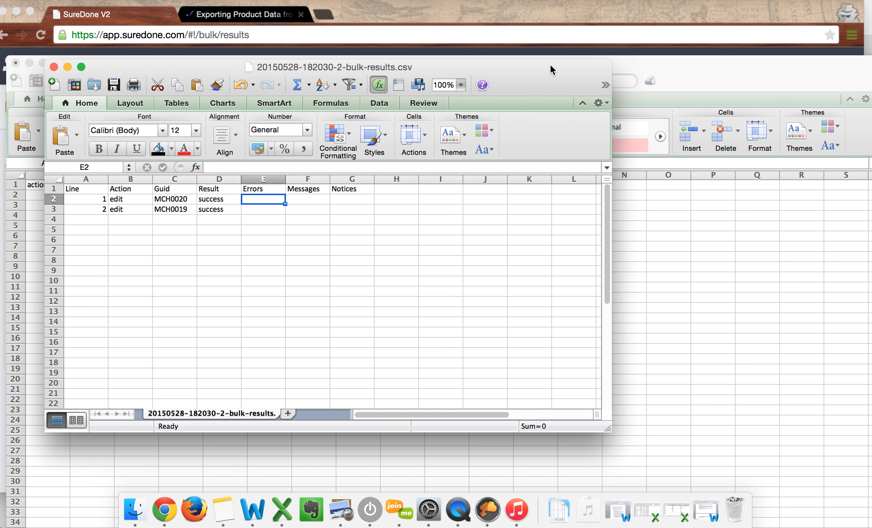
pyautogui.press('Right')
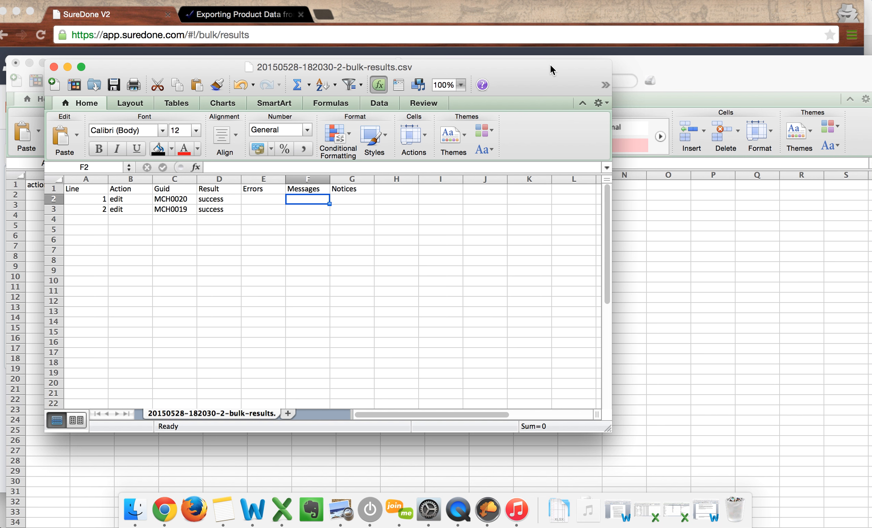
pyautogui.press('Left')
pyautogui.press('Left')
pyautogui.press('Right')
pyautogui.press('Right')
pyautogui.press('Right')
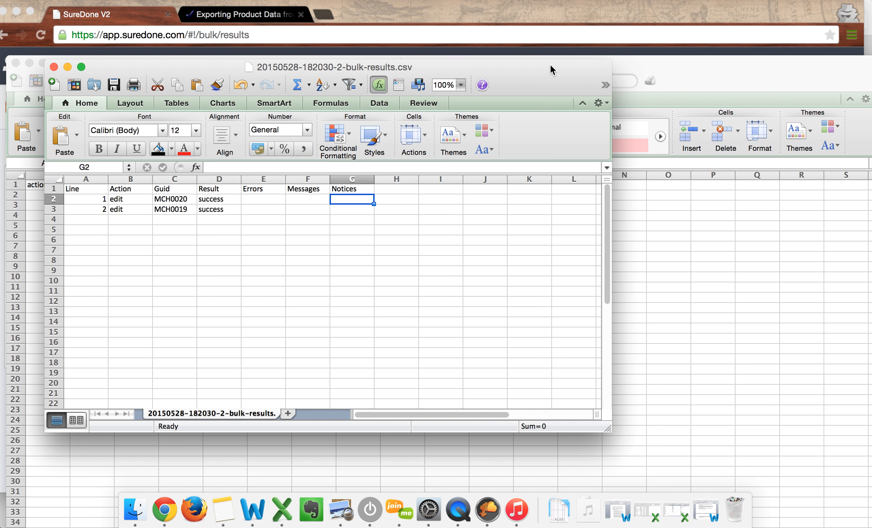
pyautogui.press('Left')
pyautogui.press('Left')
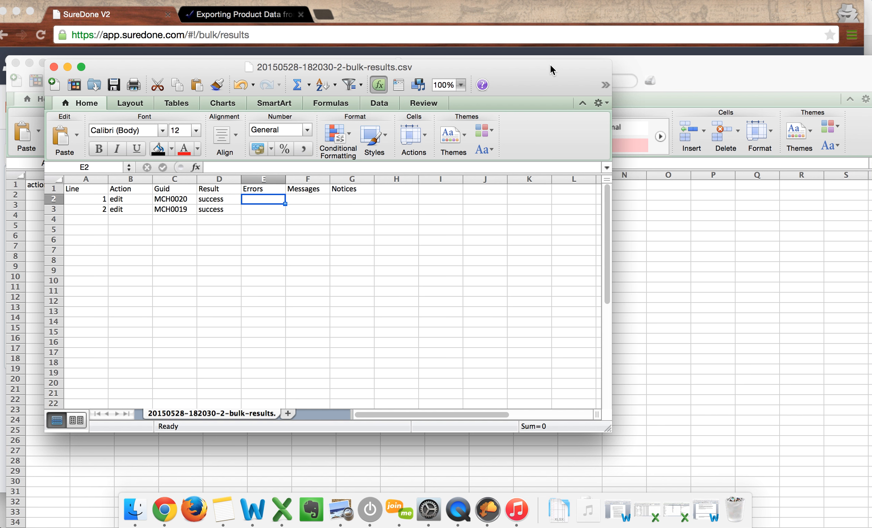
pyautogui.press('Left')
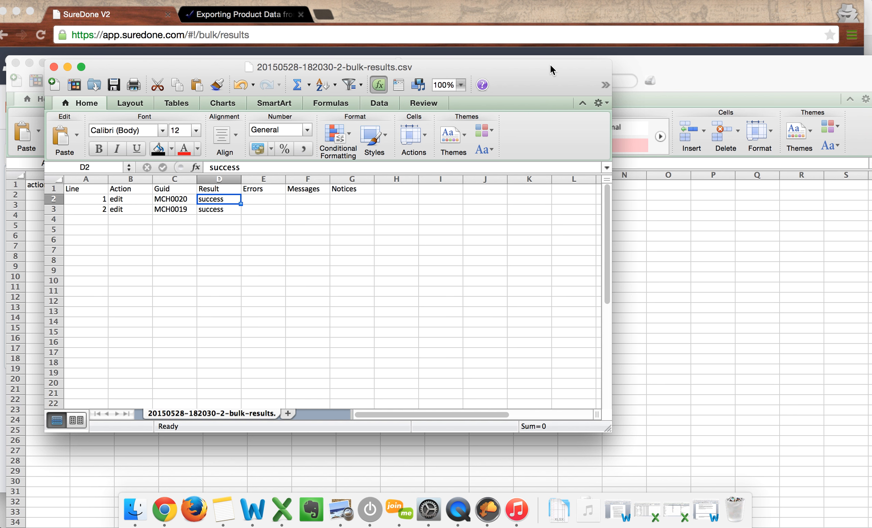
# Return to SureDone in Chrome and look at the Result Date Search calendar on the bulk results page.
pyautogui.click(130, 12)
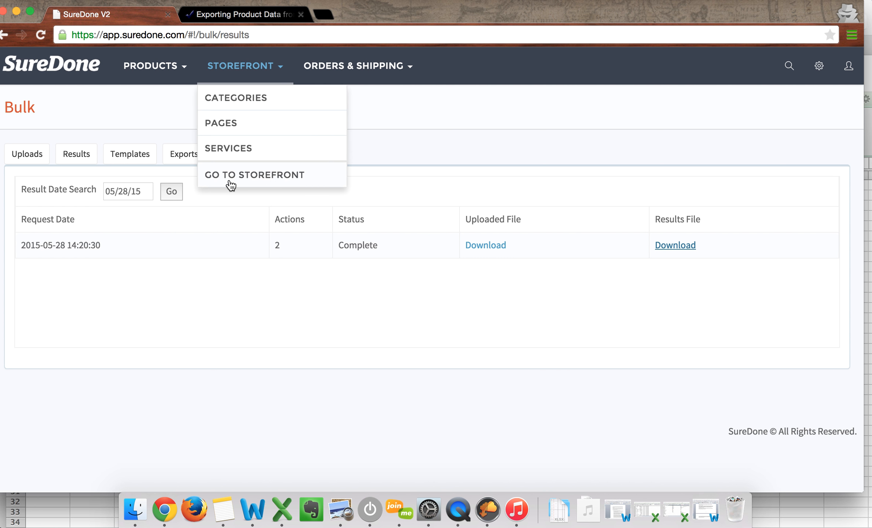
pyautogui.click(135, 188)
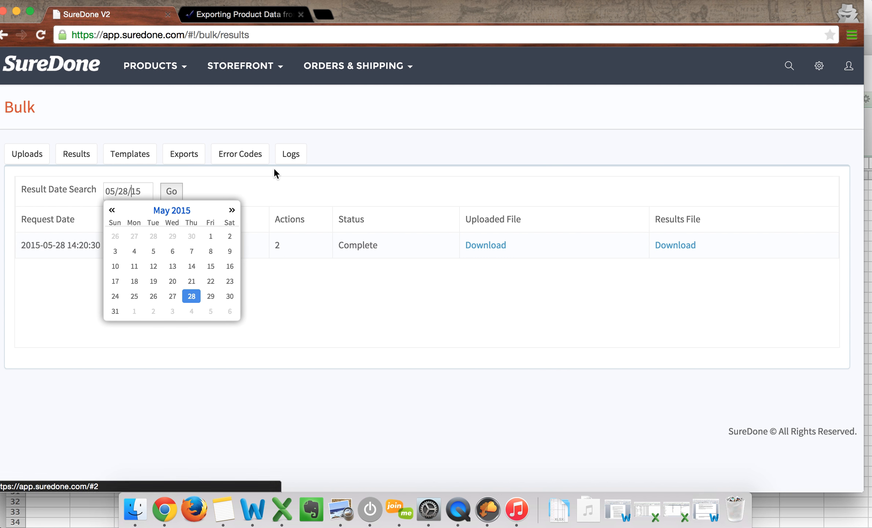
pyautogui.click(378, 150)
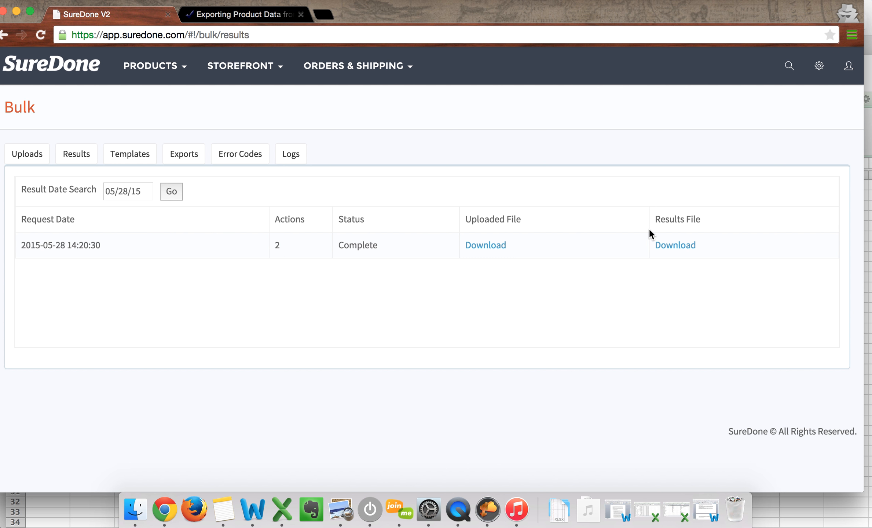
pyautogui.click(151, 197)
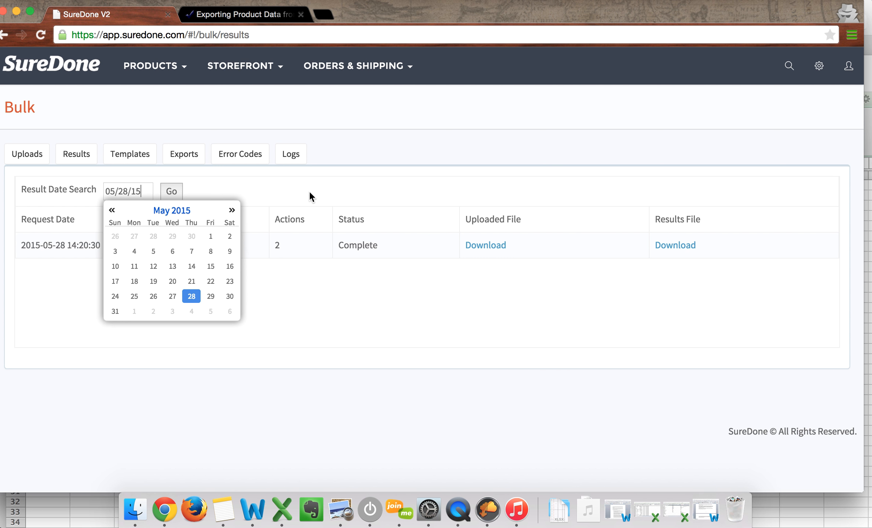
pyautogui.click(227, 192)
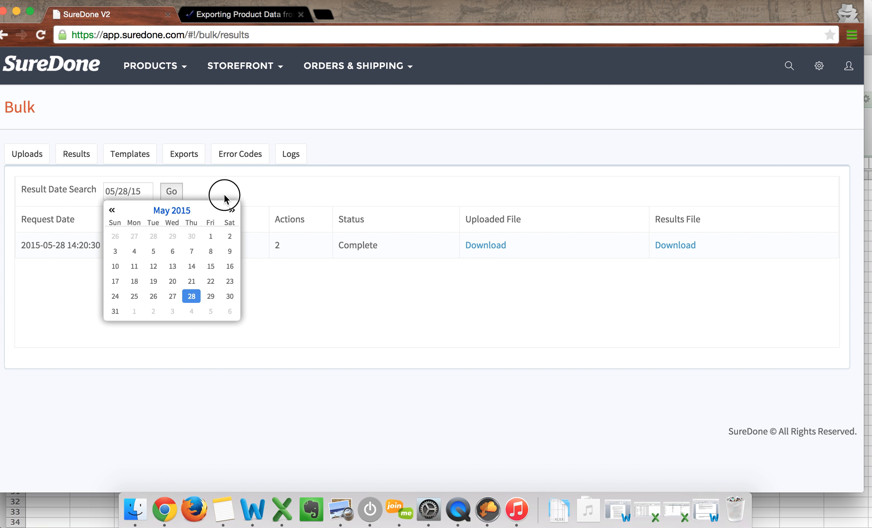
# Open the bulk Uploads page in SureDone and save Apparel Update.csv in Excel.
pyautogui.click(42, 157)
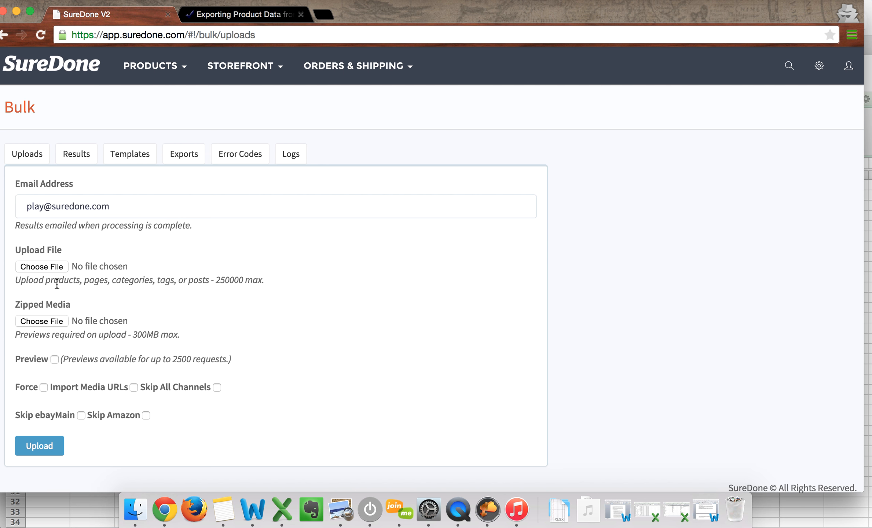
pyautogui.click(70, 518)
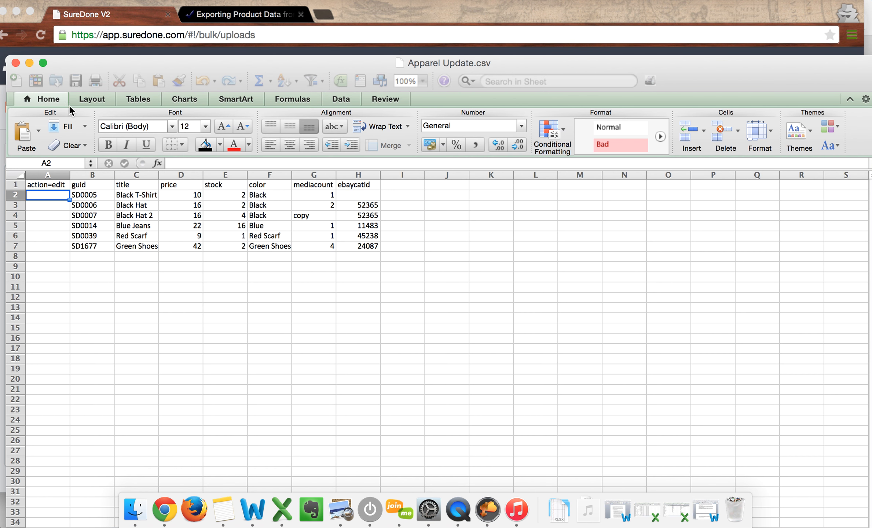
pyautogui.click(76, 81)
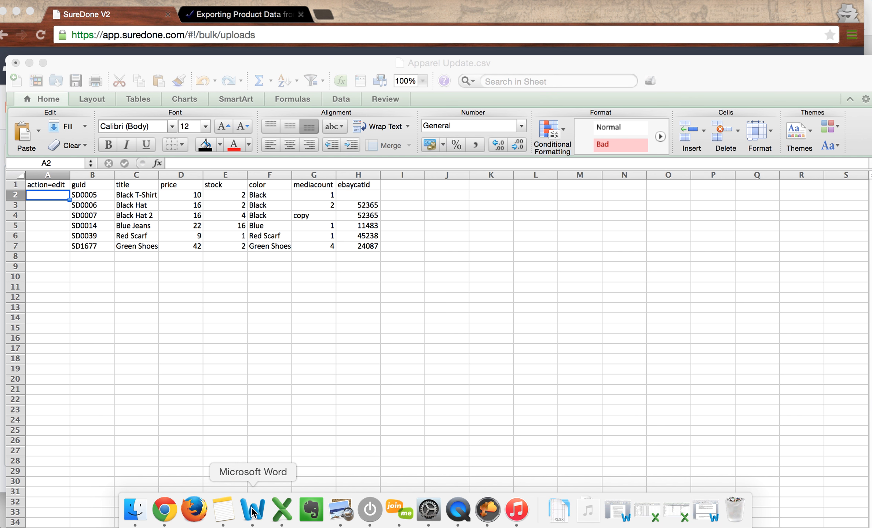
# Switch to Finder and search This Mac for "imageupload", starting from the Downloads folder.
pyautogui.click(128, 514)
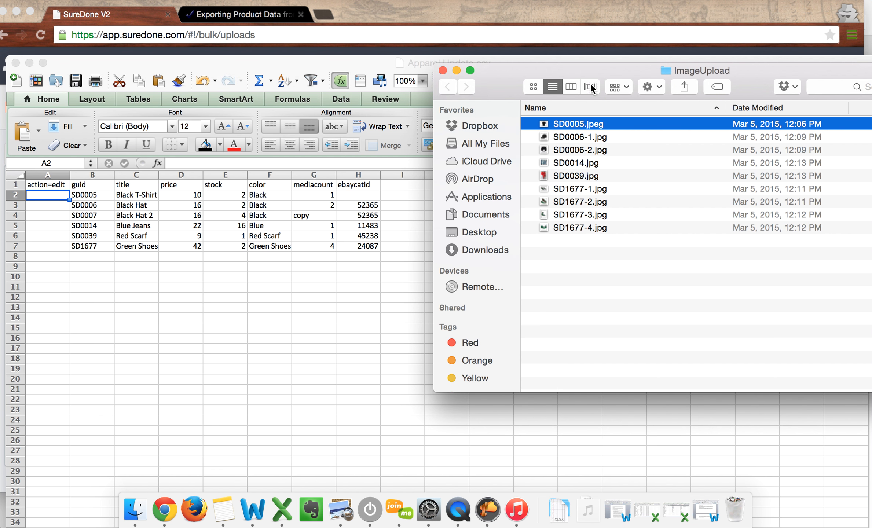
pyautogui.moveTo(567, 68); pyautogui.dragTo(342, 68)
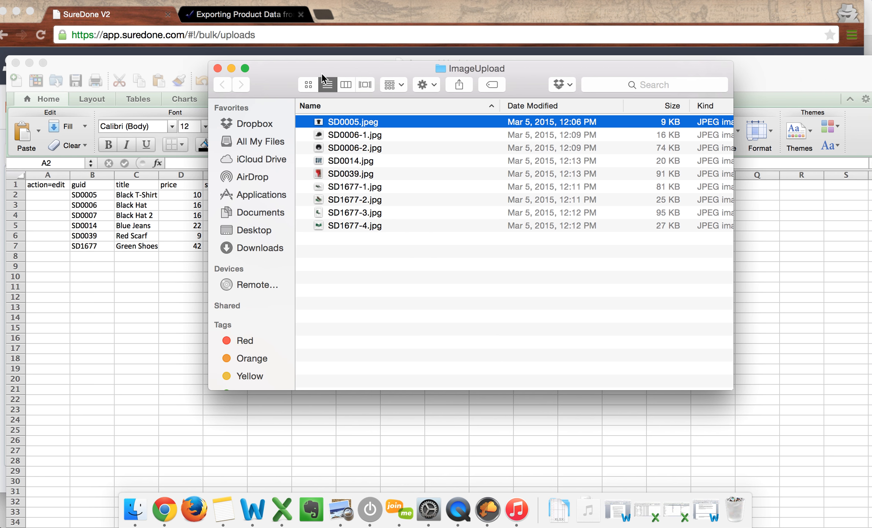
pyautogui.click(246, 253)
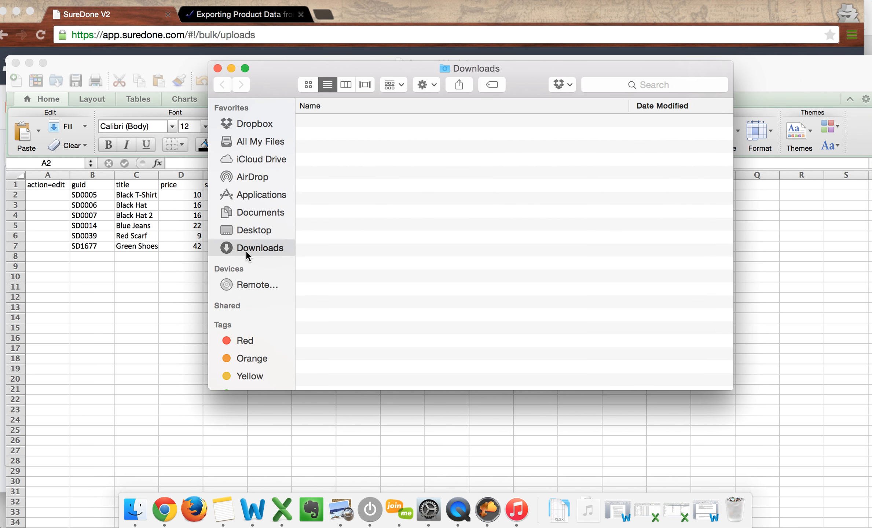
pyautogui.click(665, 84)
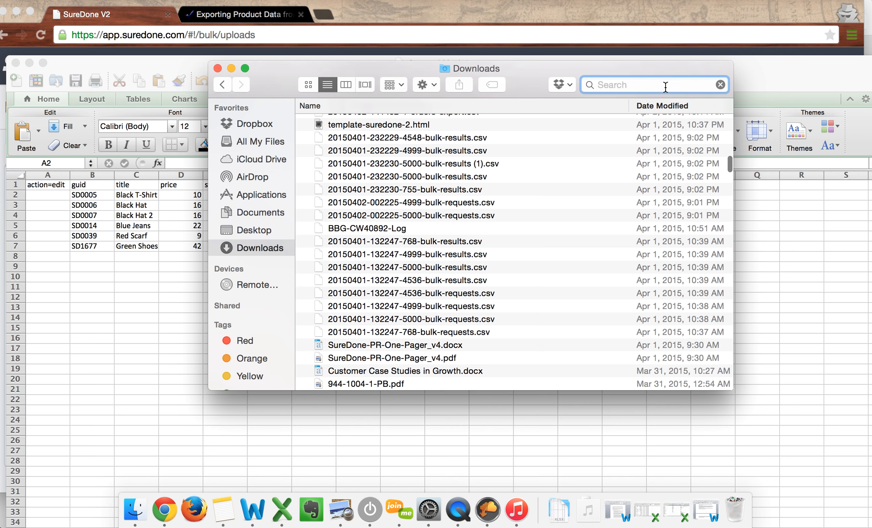
pyautogui.write('imageu')
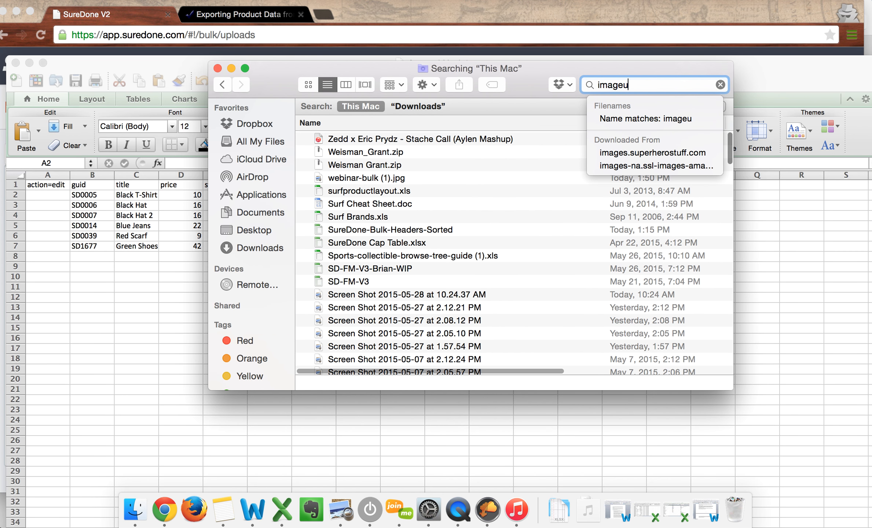
pyautogui.write('pload')
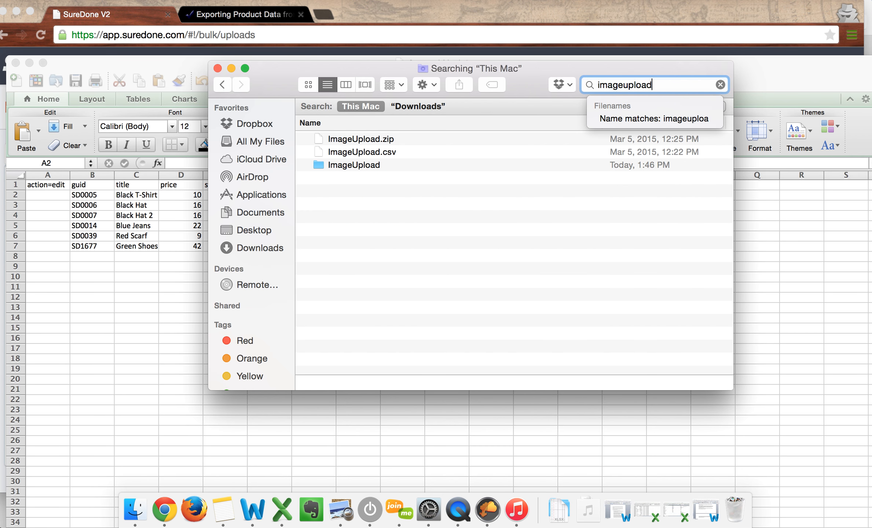
# Look over the file actions available for the ImageUpload folder, and select ImageUpload.zip in the search results.
pyautogui.click(444, 164)
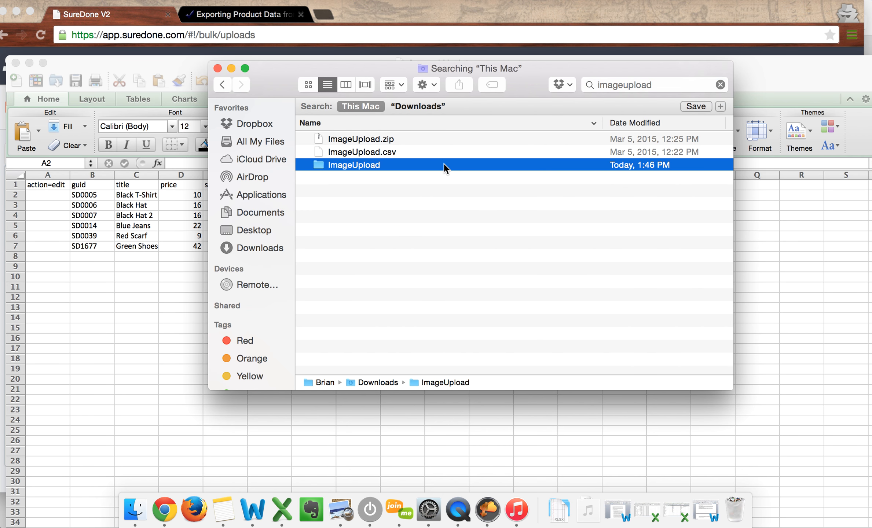
pyautogui.rightClick(382, 166)
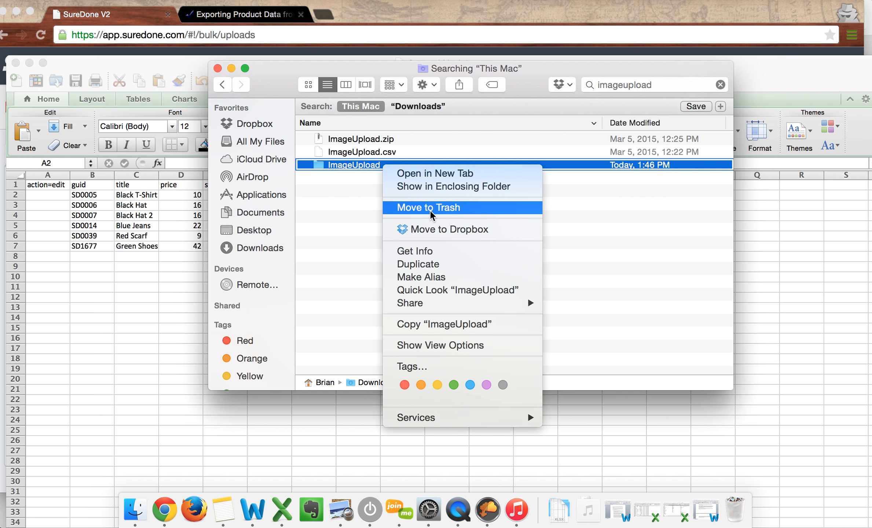
pyautogui.click(349, 160)
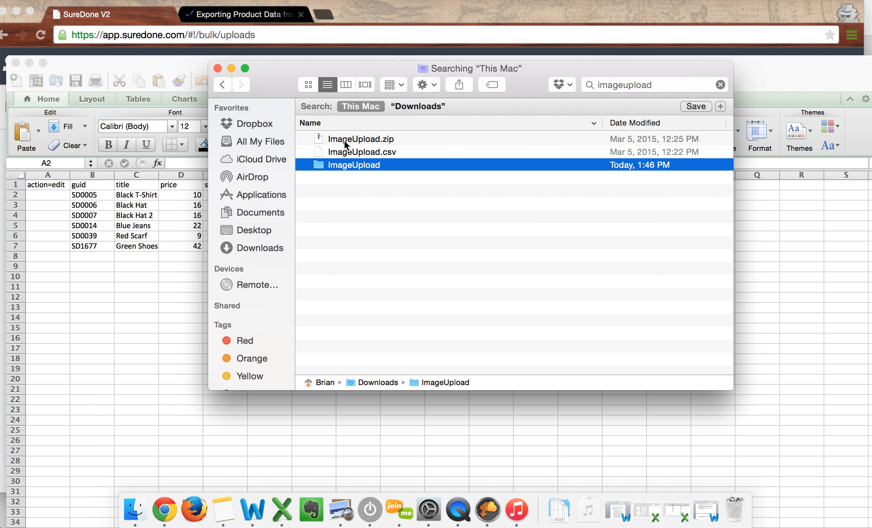
pyautogui.click(372, 140)
# Return to SureDone in Chrome and choose Apparel Update from Downloads as the bulk upload file.
pyautogui.click(147, 14)
pyautogui.click(39, 264)
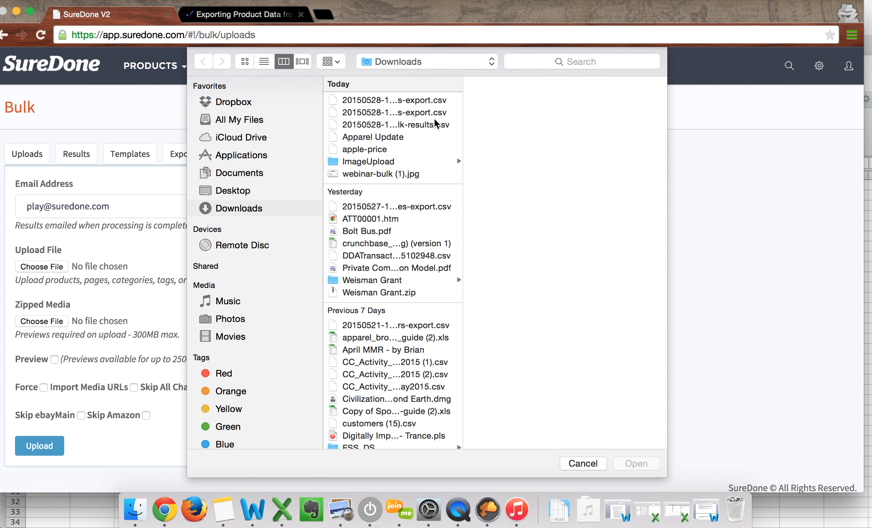
pyautogui.click(396, 137)
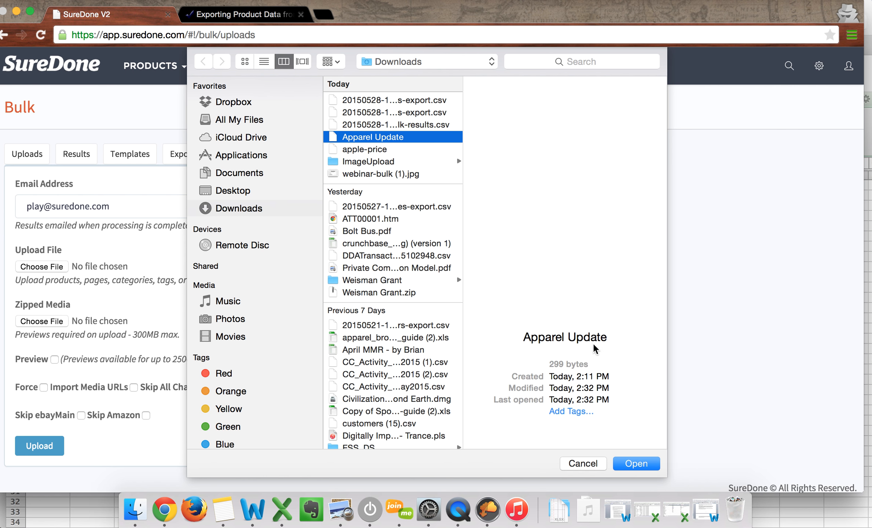
pyautogui.click(636, 463)
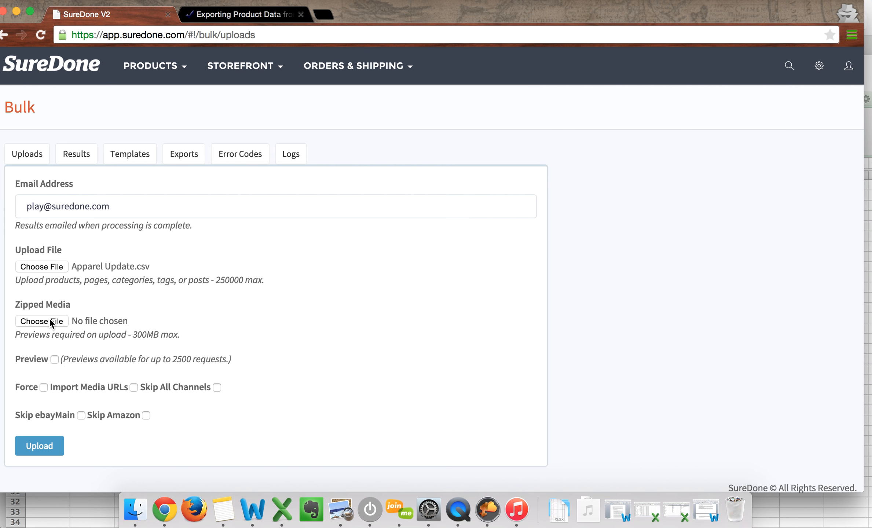
# Find ImageUpload.zip by searching for "imageupload" and attach it as the zipped media.
pyautogui.click(49, 318)
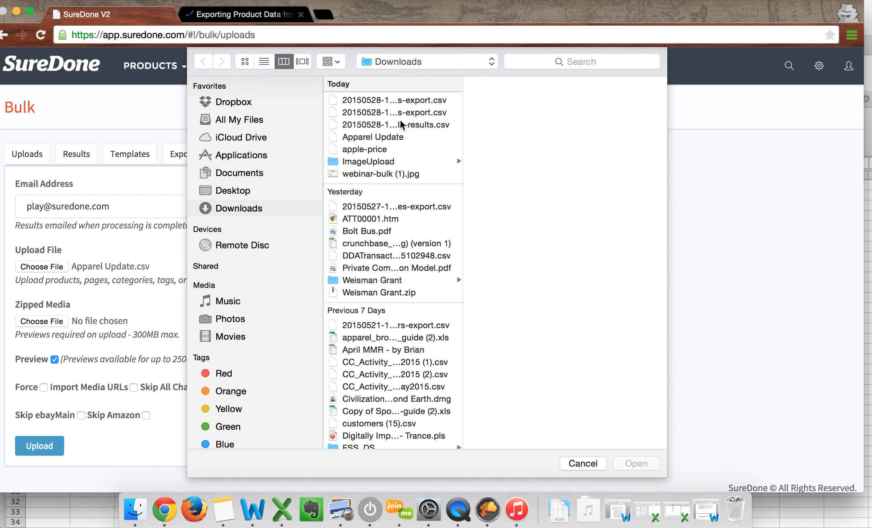
pyautogui.click(576, 63)
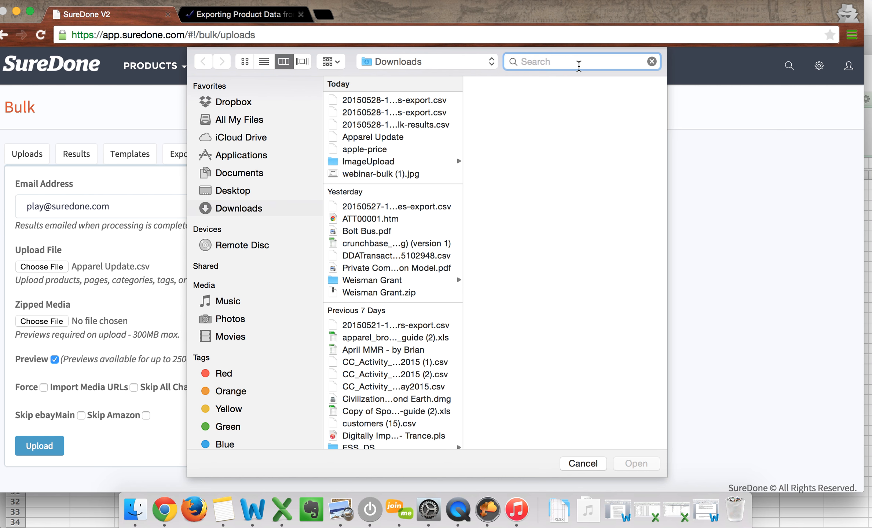
pyautogui.write('imageupload')
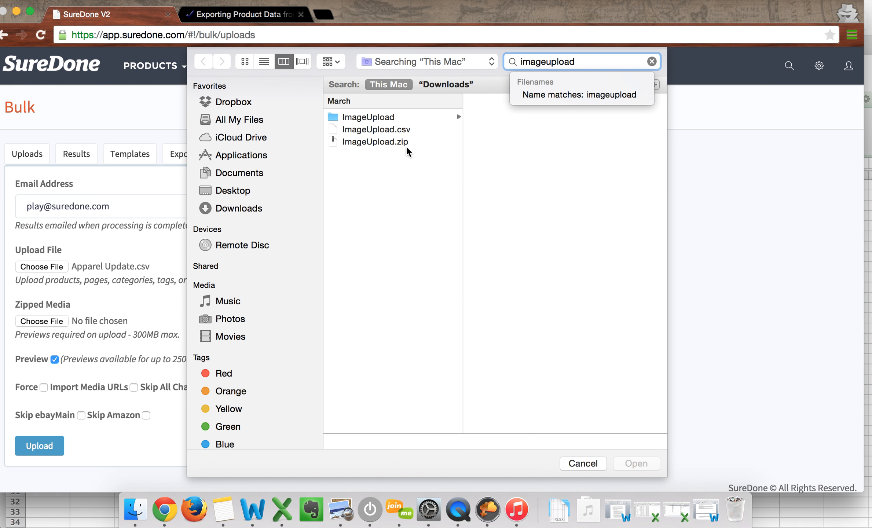
pyautogui.click(404, 146)
pyautogui.click(403, 141)
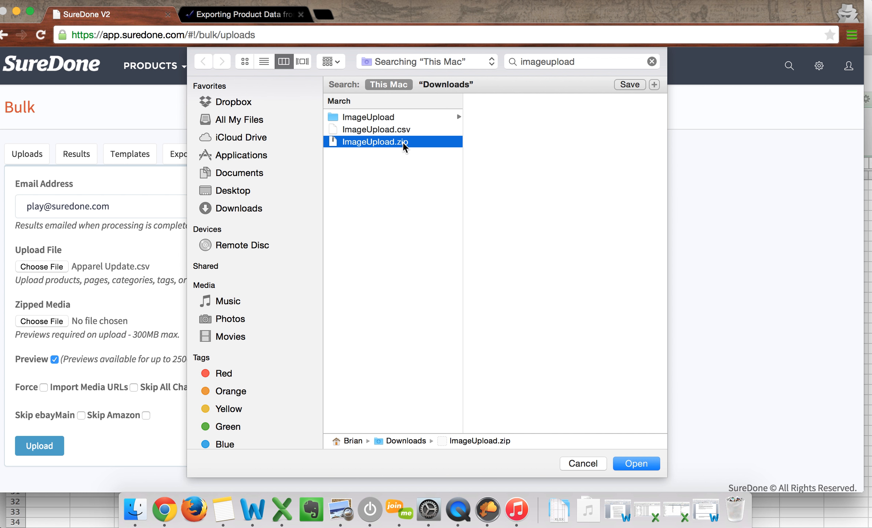
pyautogui.doubleClick(403, 143)
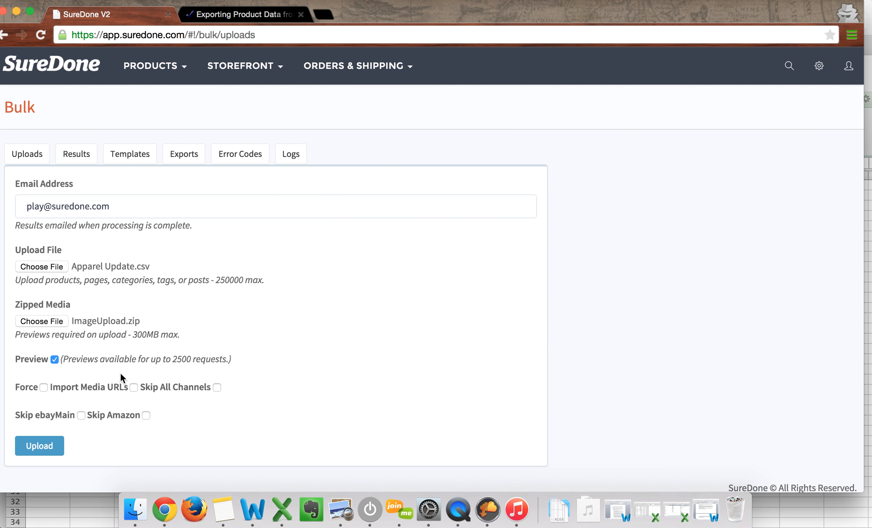
# Submit the bulk upload of Apparel Update.csv and ImageUpload.zip with Preview enabled.
pyautogui.scroll(-1, 93, 405)
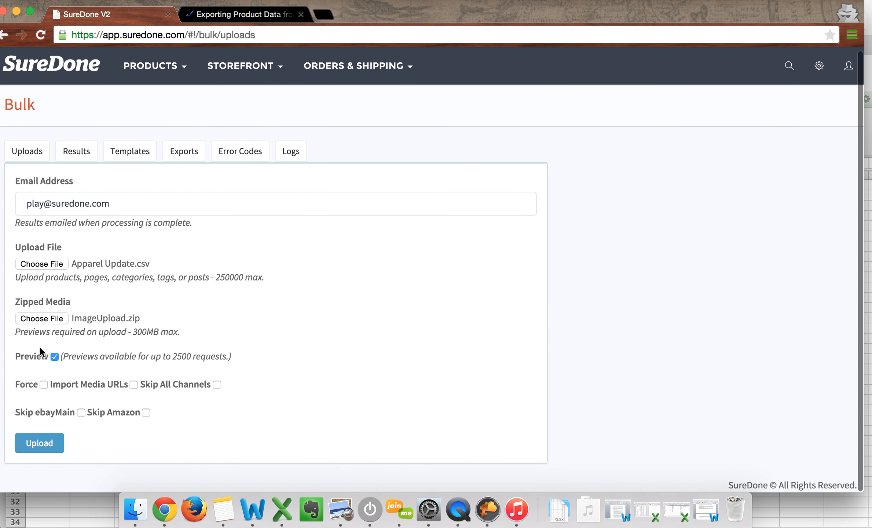
pyautogui.click(55, 356)
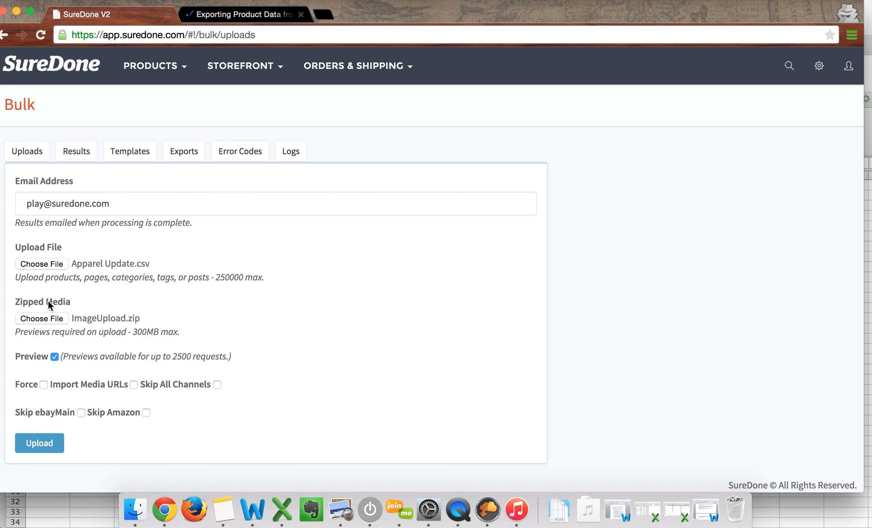
pyautogui.click(48, 443)
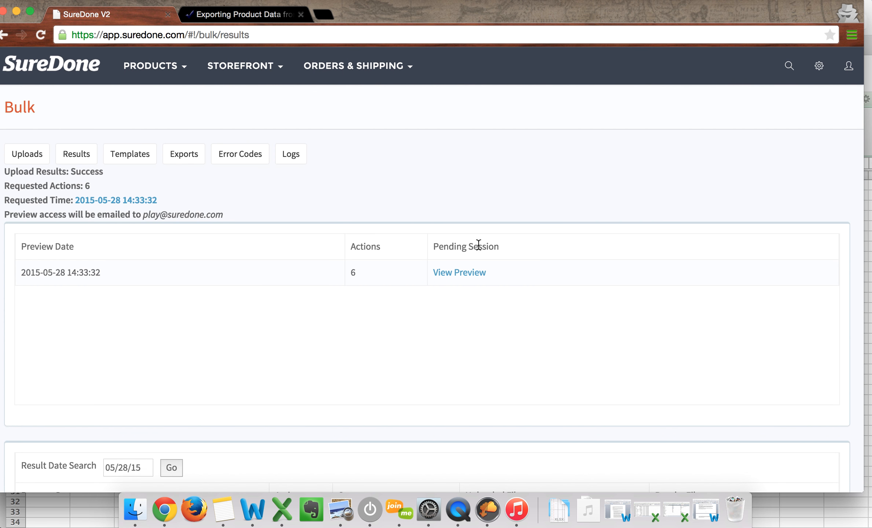
pyautogui.scroll(-5, 116, 297)
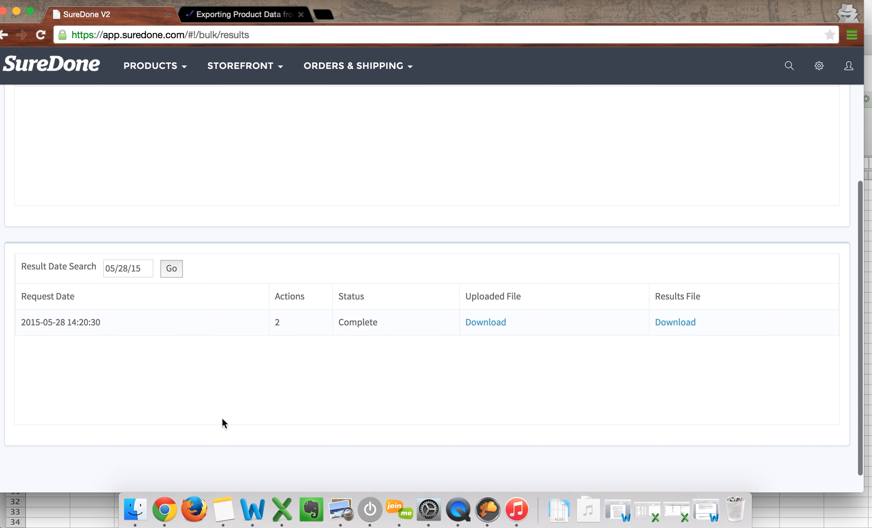
pyautogui.scroll(5, 228, 293)
pyautogui.scroll(1, 231, 292)
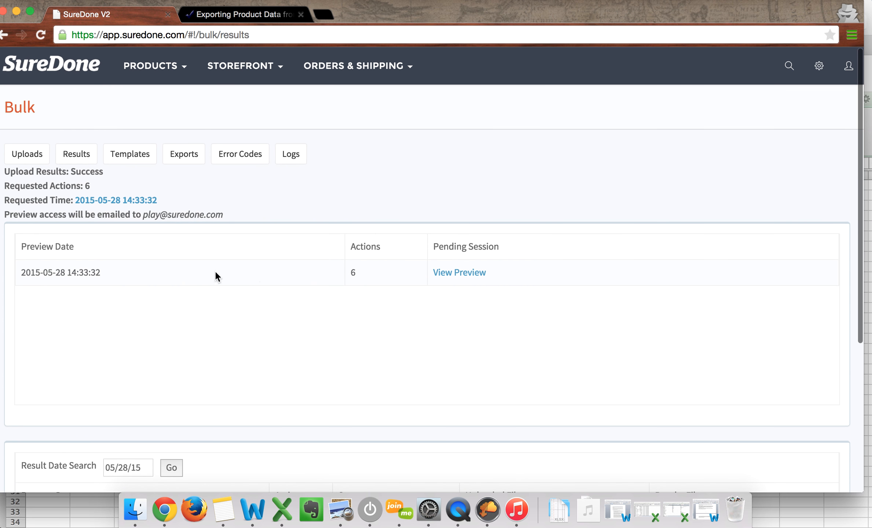
pyautogui.click(437, 274)
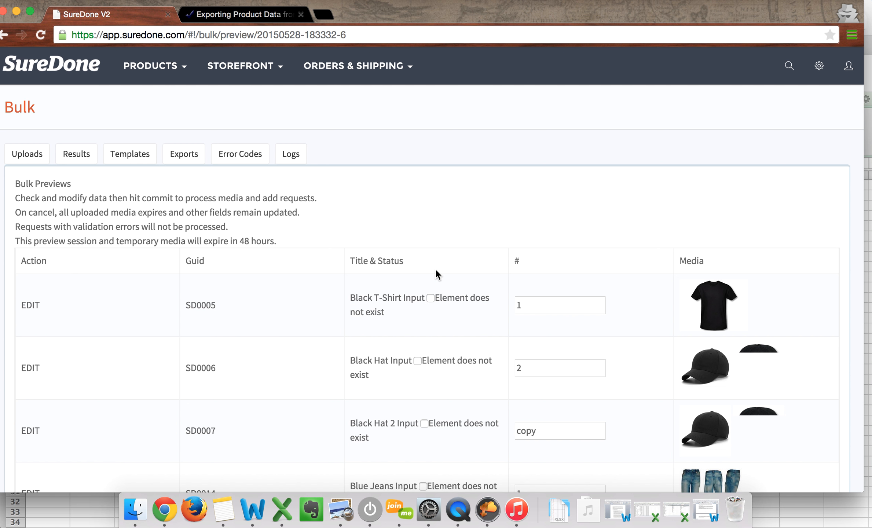
# Examine each product's action, guid, media count and matched images in the bulk preview, including the totals row.
pyautogui.scroll(-5, 402, 314)
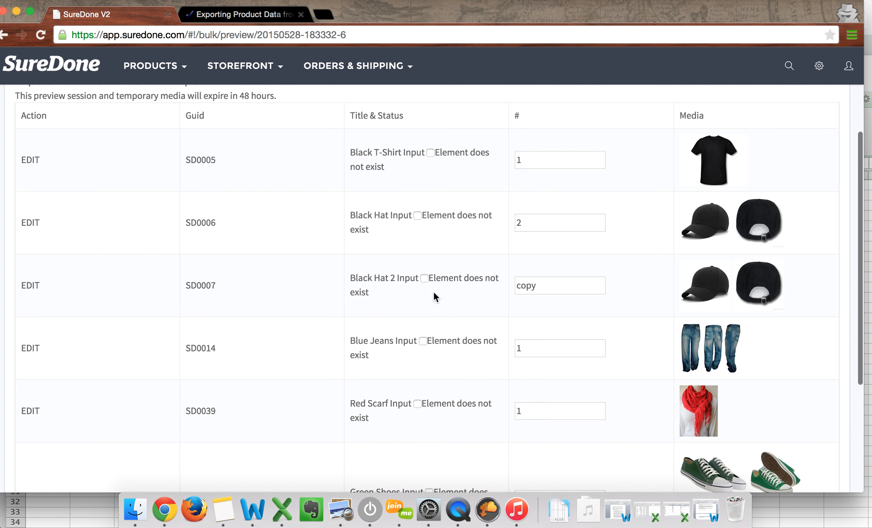
pyautogui.scroll(-6, 433, 199)
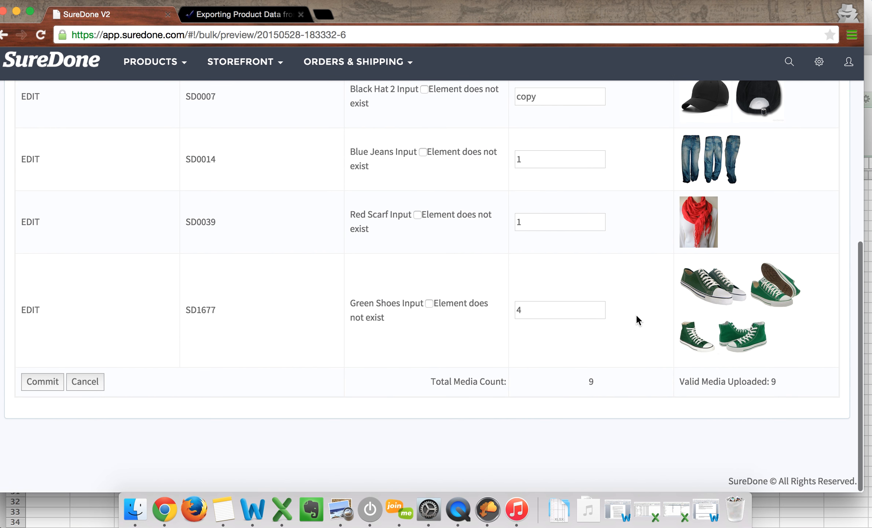
pyautogui.scroll(7, 707, 302)
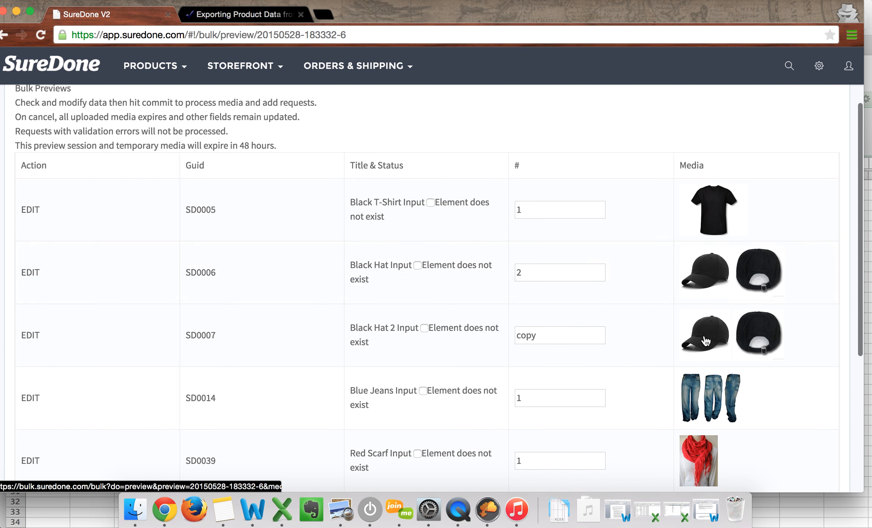
pyautogui.scroll(-3, 721, 368)
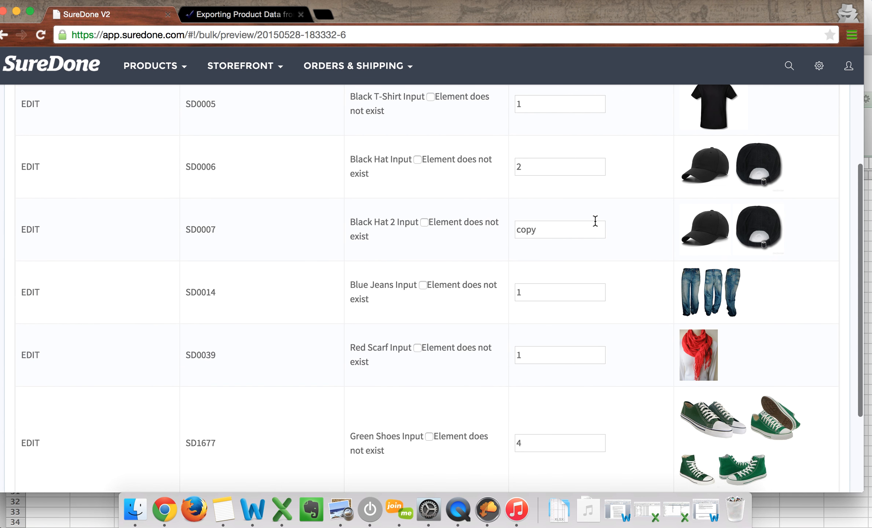
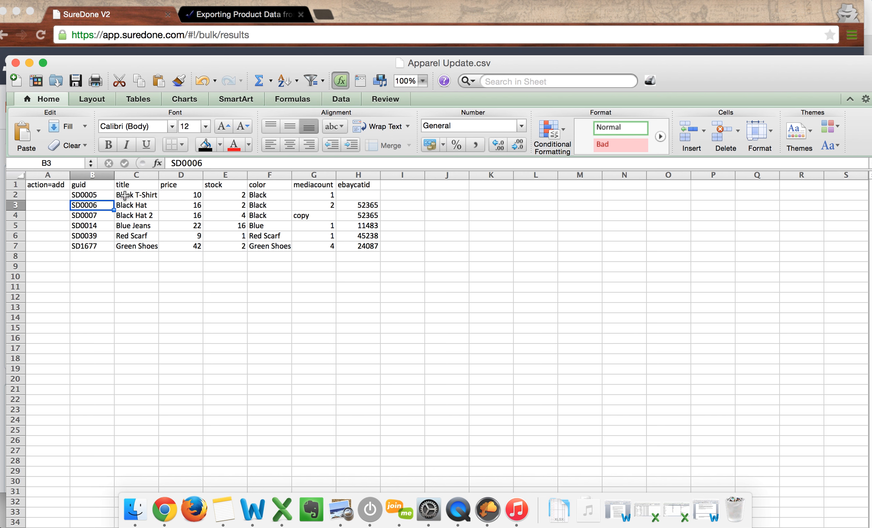
# In Apparel Update.csv in Excel, copy guid SD0006 into the Black Hat 2 row and undo the paste.
pyautogui.press('super+c')
pyautogui.click(91, 215)
pyautogui.press('super+v')
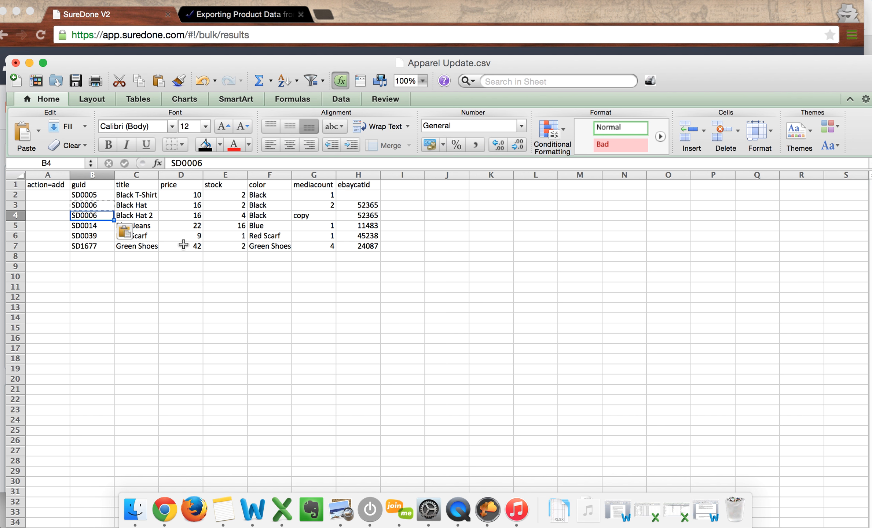
pyautogui.click(199, 265)
pyautogui.press('super+z')
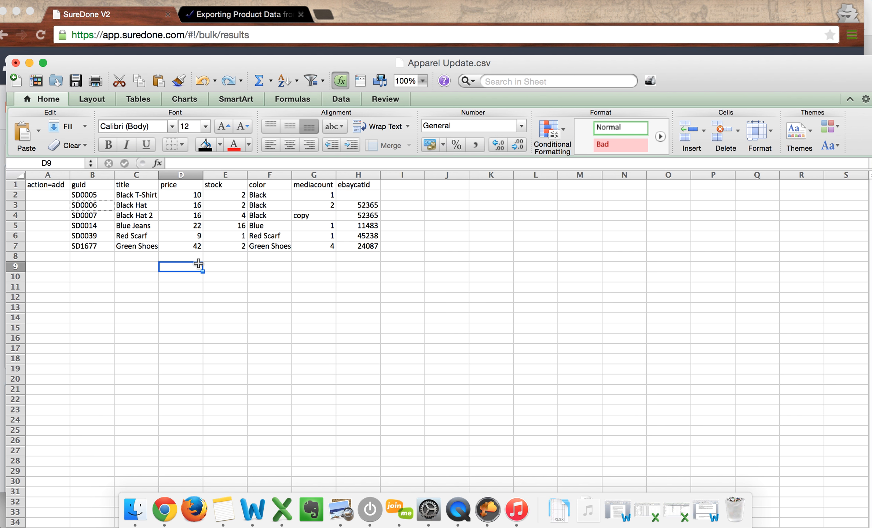
# Return to SureDone in Chrome and open the bulk Uploads page from the results page.
pyautogui.click(116, 20)
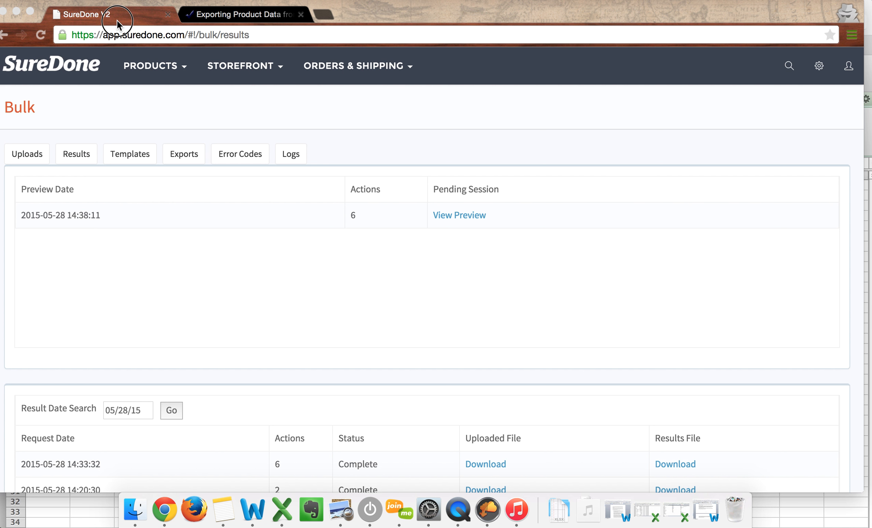
pyautogui.click(36, 161)
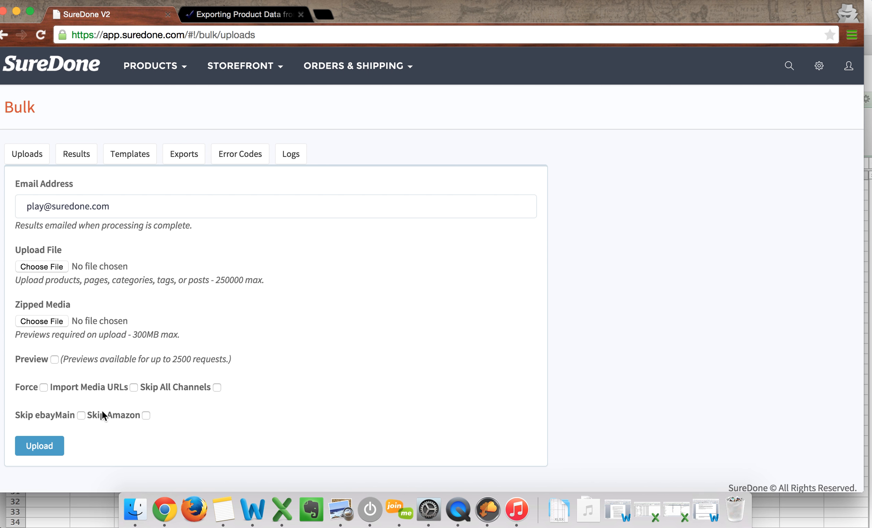
# In the SureDone guides tab, open the Introduction to Bulk guide and highlight its web address.
pyautogui.click(56, 495)
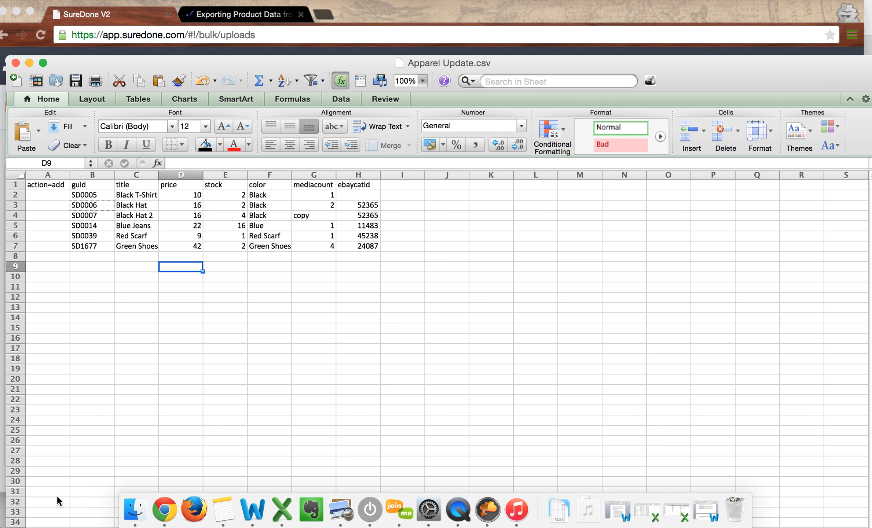
pyautogui.click(241, 15)
pyautogui.scroll(15, 502, 267)
pyautogui.click(502, 266)
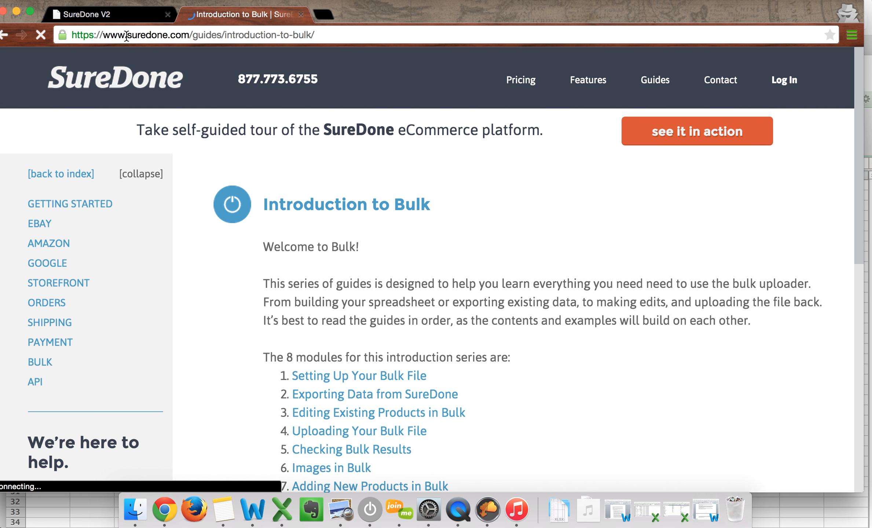
pyautogui.click(169, 36)
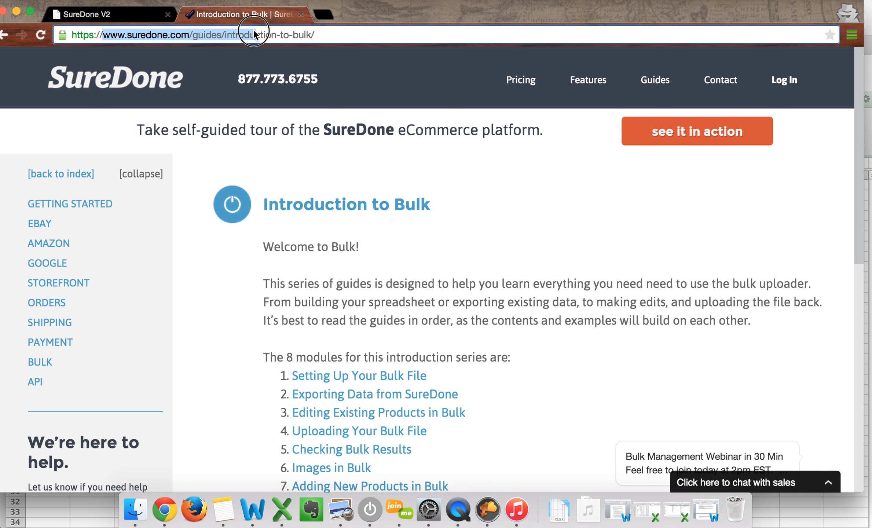
pyautogui.click(318, 34)
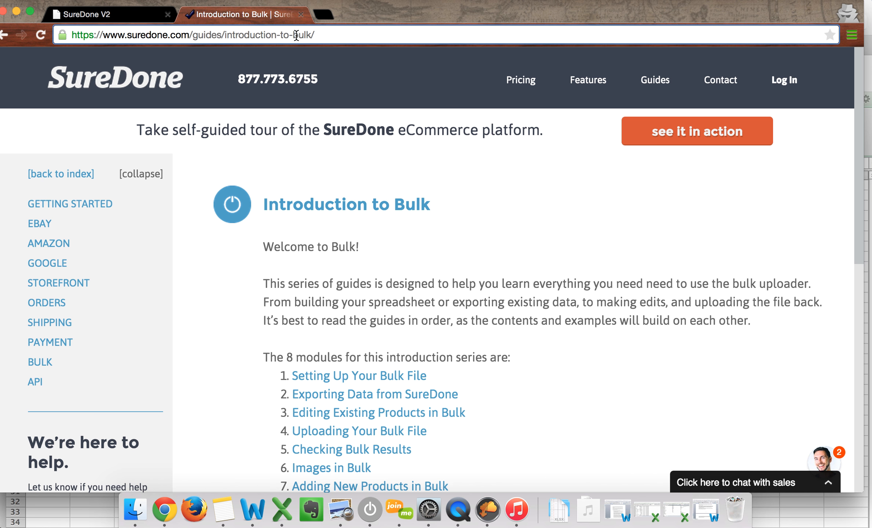
# Review the Introduction to Bulk module list, the first-lesson link and the file headers download.
pyautogui.scroll(-1, 407, 236)
pyautogui.scroll(-5, 408, 237)
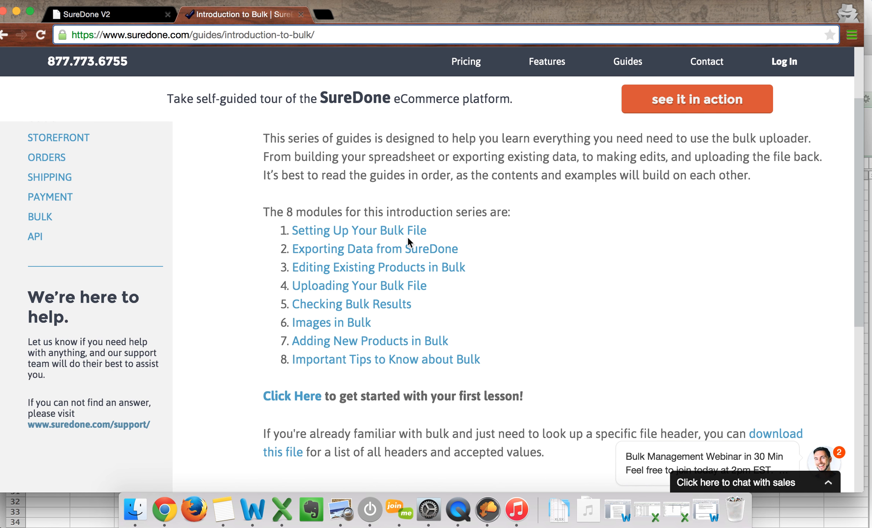
pyautogui.scroll(-1, 408, 242)
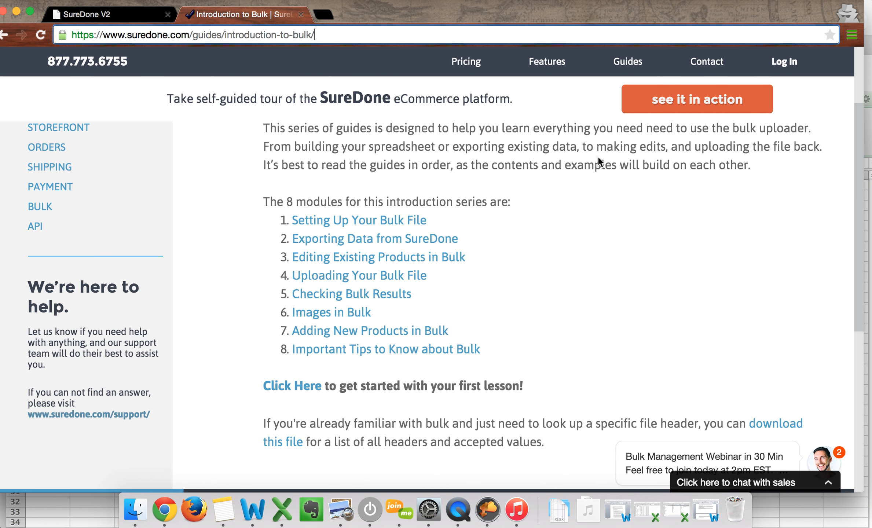
pyautogui.scroll(3, 413, 181)
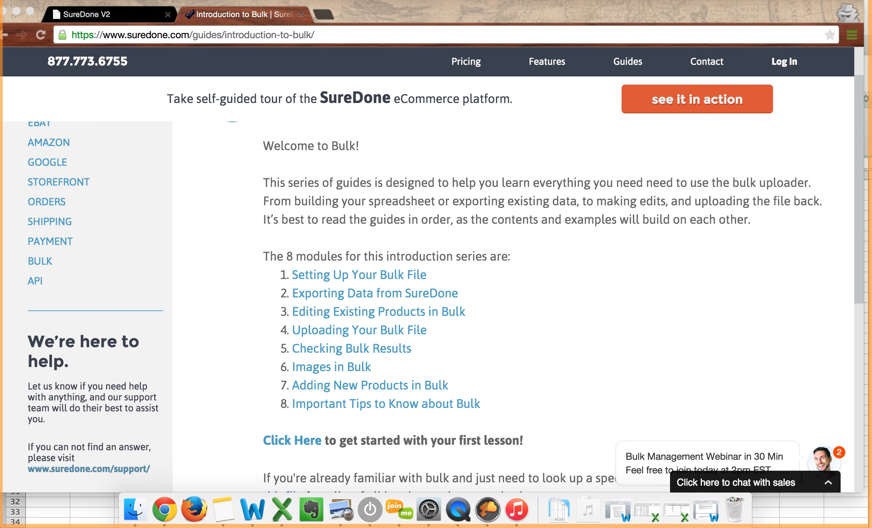
pyautogui.click(60, 497)
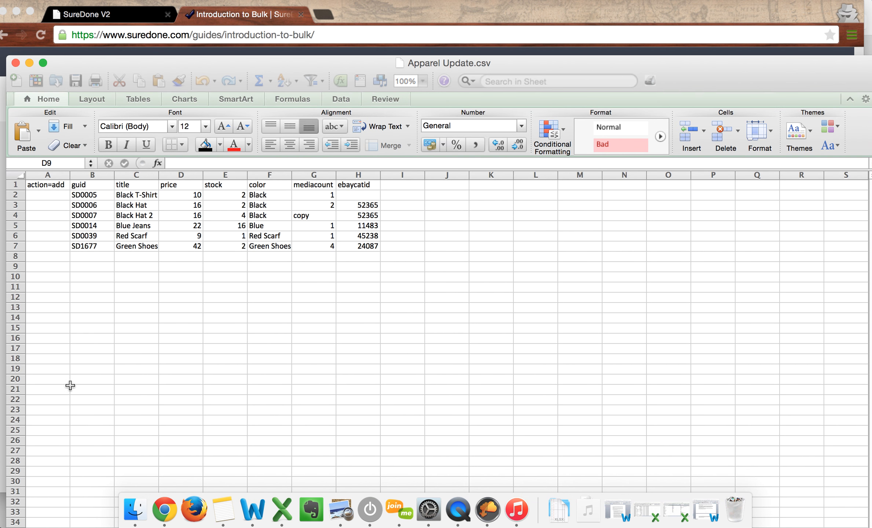
pyautogui.click(74, 185)
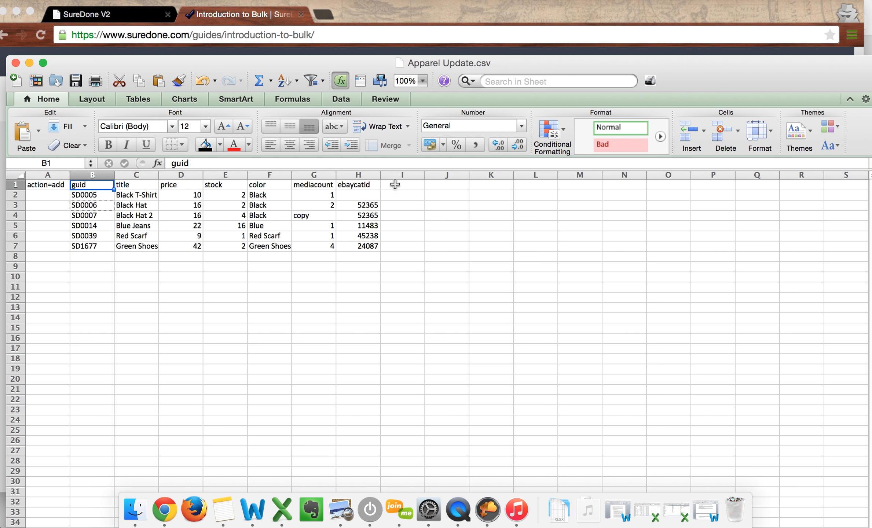
pyautogui.click(374, 201)
pyautogui.doubleClick(374, 202)
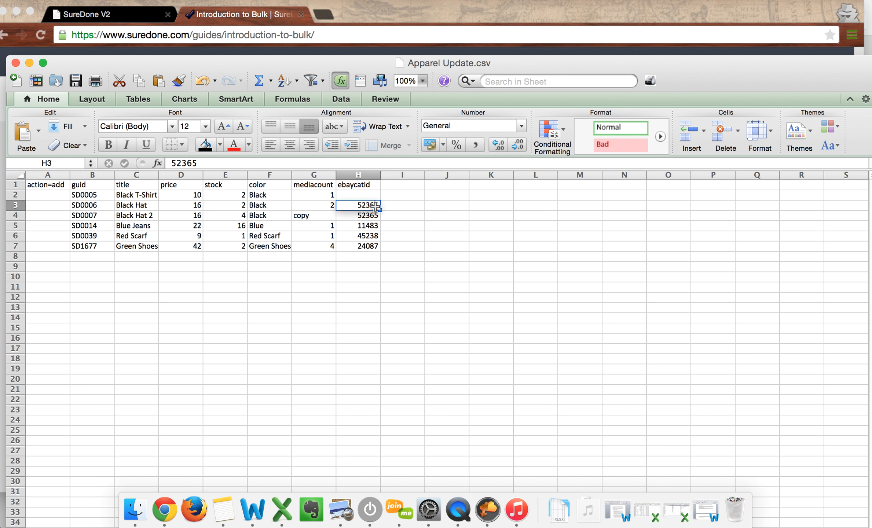
pyautogui.write('657869')
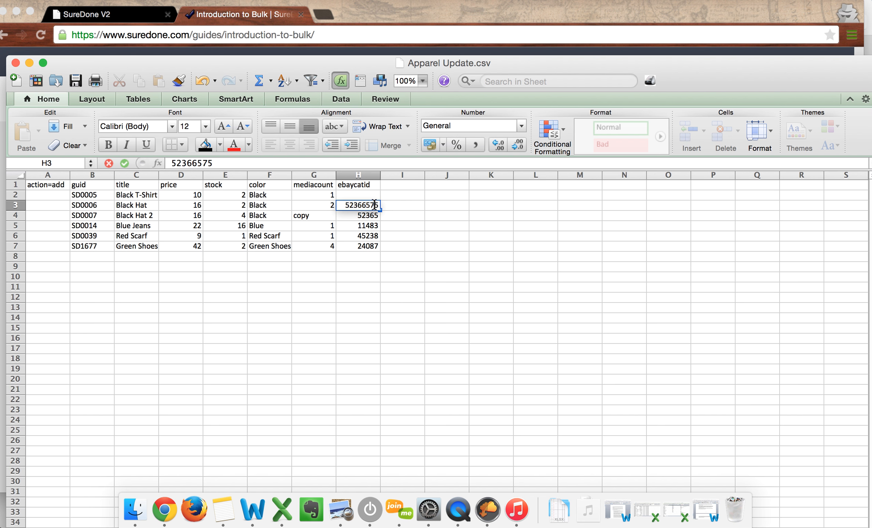
pyautogui.press('Tab')
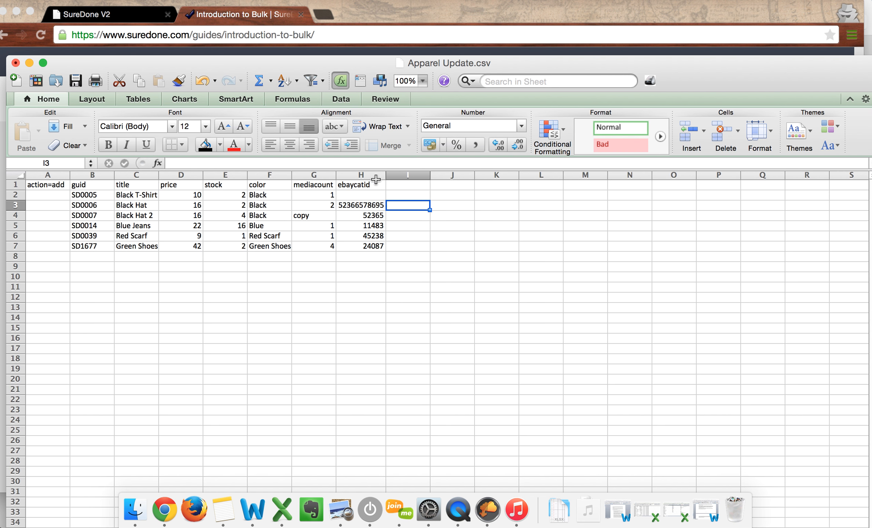
# Format the ebaycatid column as Scientific and inspect the full stored value of the Black Hat entry.
pyautogui.click(359, 175)
pyautogui.click(521, 126)
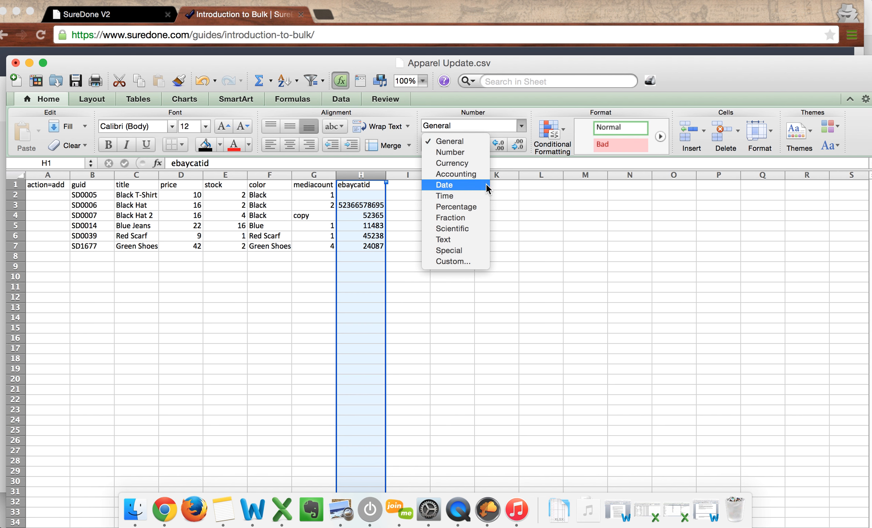
pyautogui.click(465, 227)
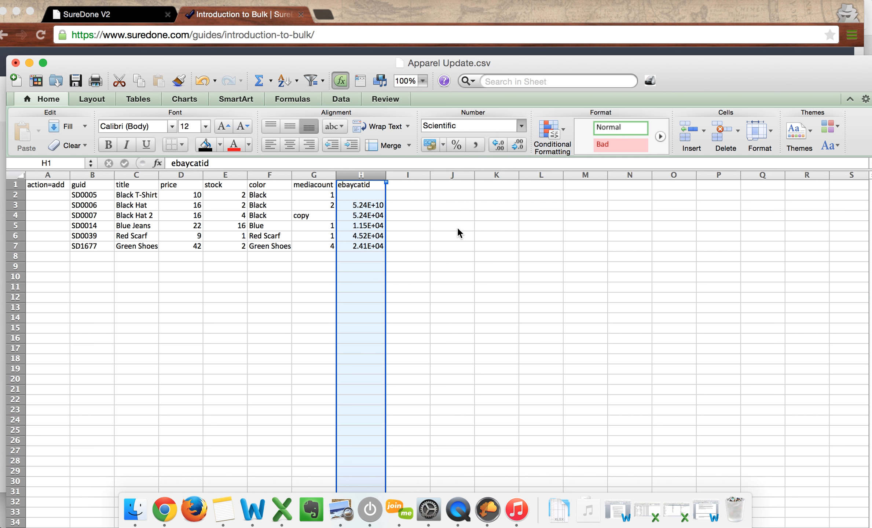
pyautogui.click(407, 226)
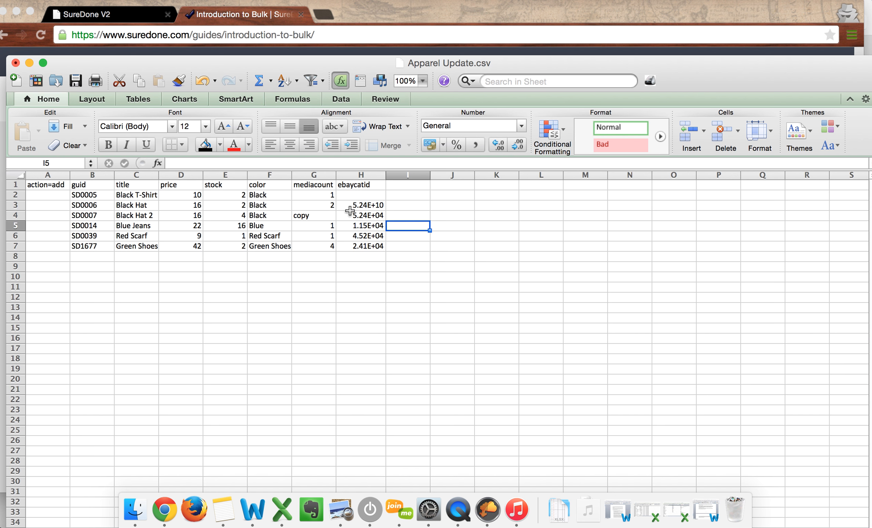
pyautogui.moveTo(356, 209); pyautogui.dragTo(338, 240)
pyautogui.moveTo(185, 161); pyautogui.dragTo(261, 176)
pyautogui.press('Escape')
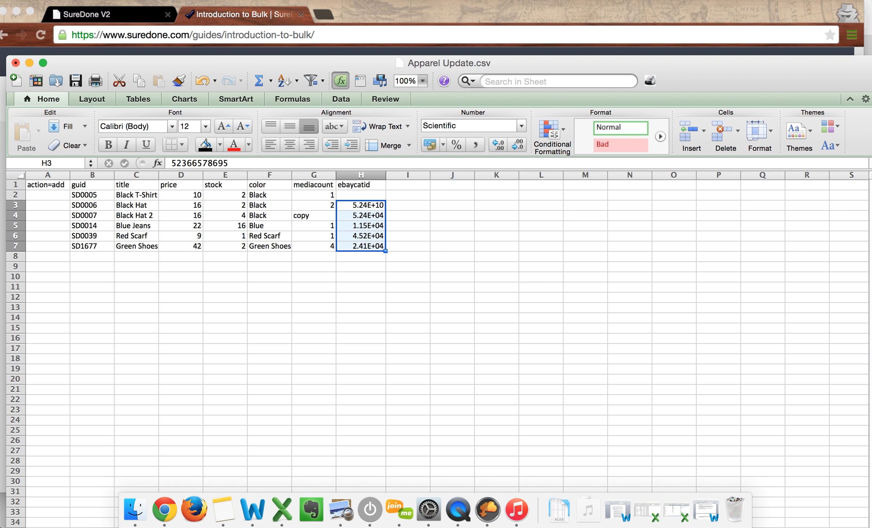
# Save the sheet as Apparel Update in Comma Separated Values format in Downloads, replacing the existing file.
pyautogui.click(77, 1)
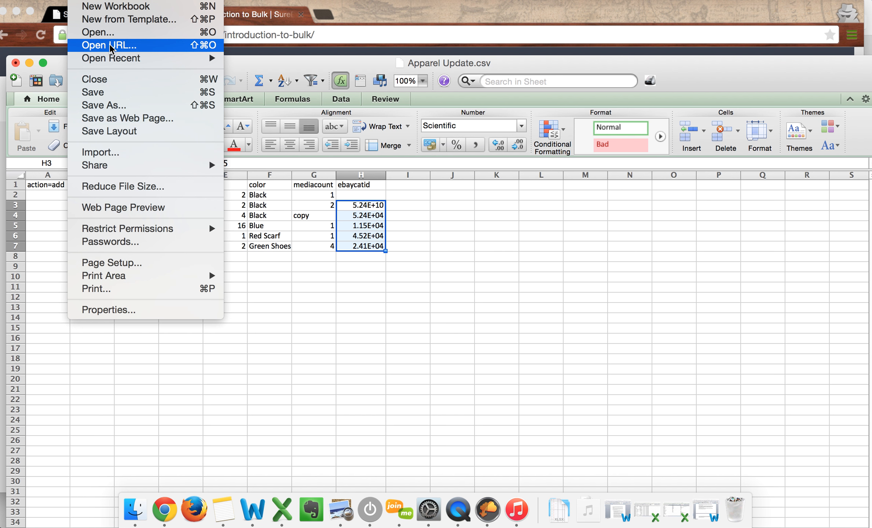
pyautogui.click(105, 105)
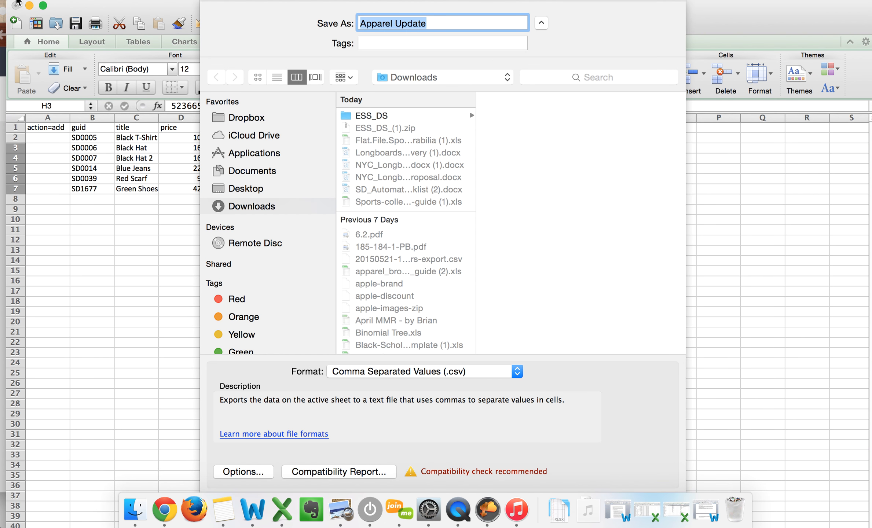
pyautogui.press('Return')
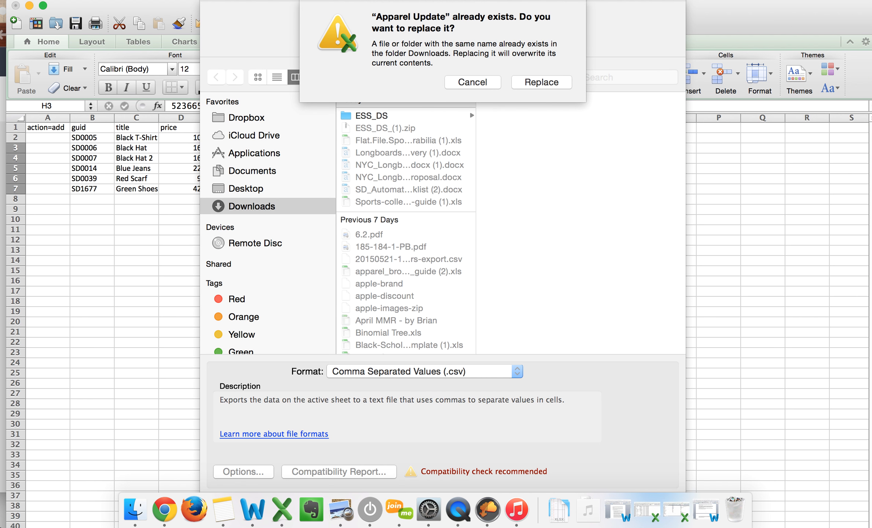
pyautogui.click(551, 80)
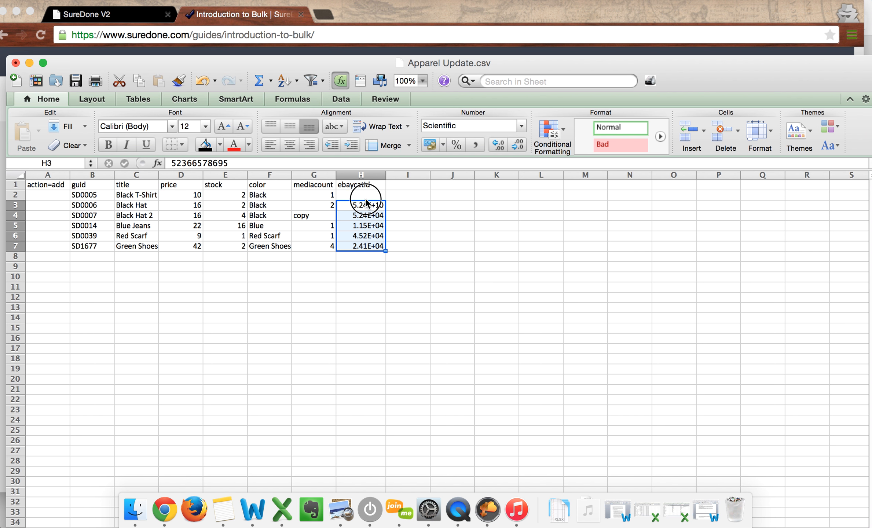
# Format the ebaycatid column as Number with no decimal places.
pyautogui.click(366, 179)
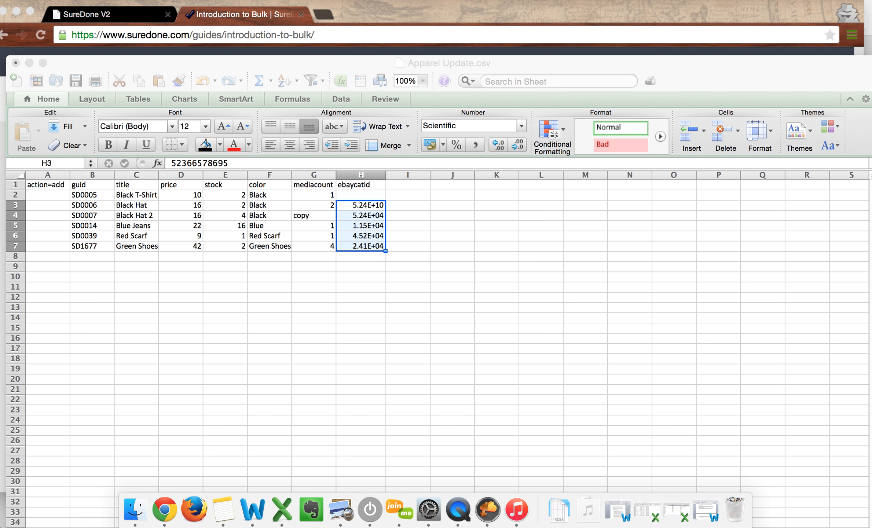
pyautogui.click(323, 263)
pyautogui.click(361, 175)
pyautogui.click(521, 126)
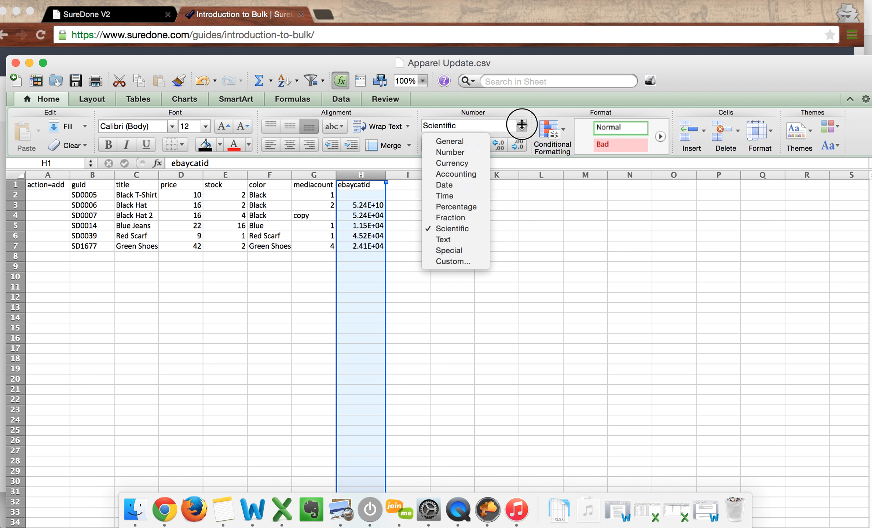
pyautogui.click(470, 152)
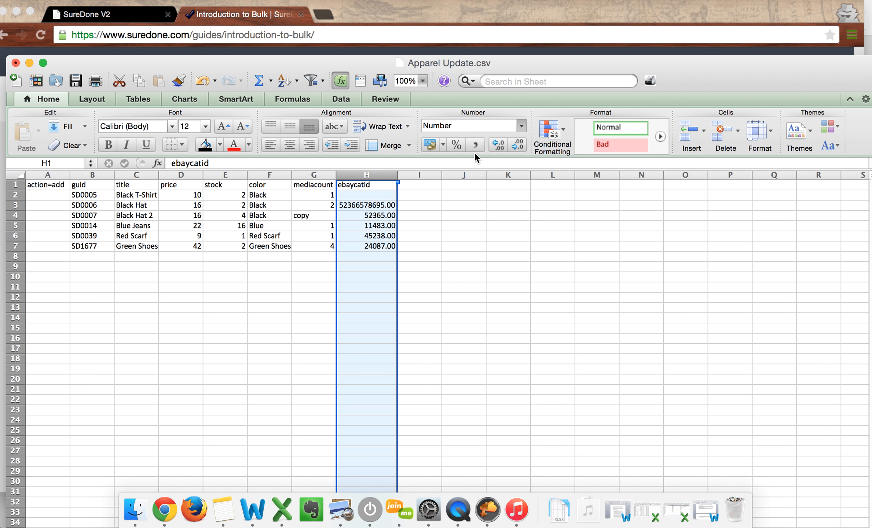
pyautogui.click(525, 145)
pyautogui.click(525, 146)
pyautogui.click(507, 236)
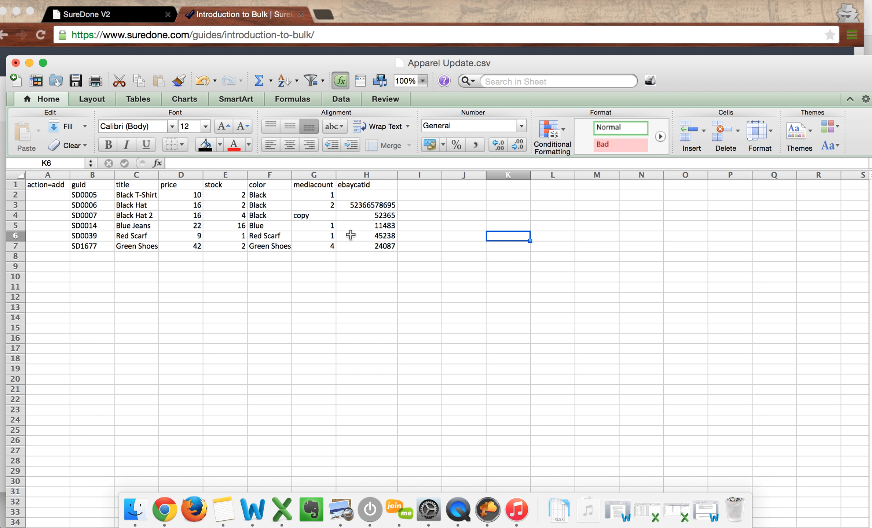
pyautogui.click(366, 175)
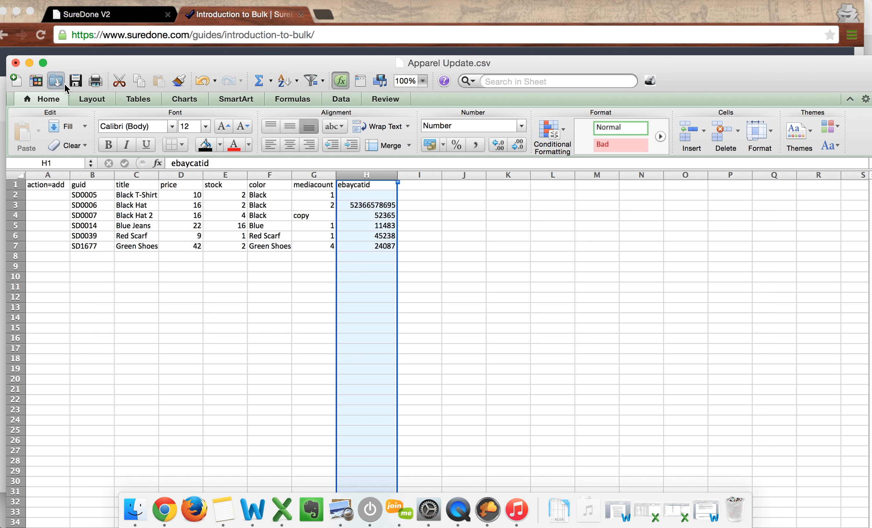
# Close the workbook without saving and reopen the Apparel Update file from the Downloads folder in Finder.
pyautogui.click(16, 63)
pyautogui.click(394, 150)
pyautogui.click(136, 510)
pyautogui.scroll(-20, 378, 126)
pyautogui.scroll(15, 368, 131)
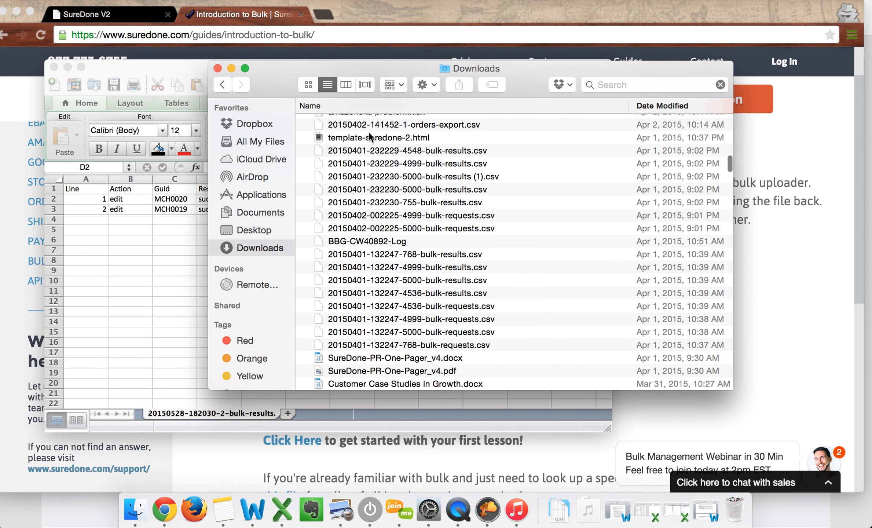
pyautogui.scroll(10, 368, 134)
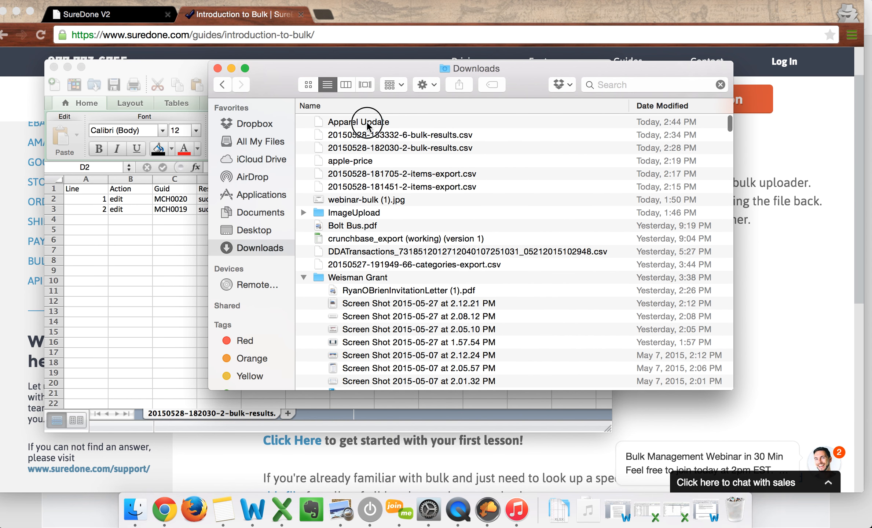
pyautogui.click(366, 123)
pyautogui.doubleClick(366, 123)
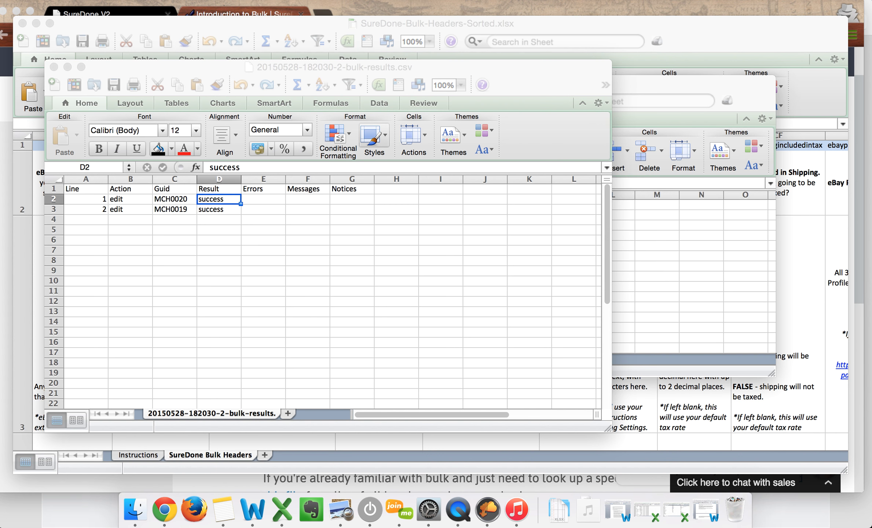
# Format the ebaycatid column of the reopened file as Number with no decimal places.
pyautogui.click(344, 155)
pyautogui.click(506, 107)
pyautogui.click(431, 135)
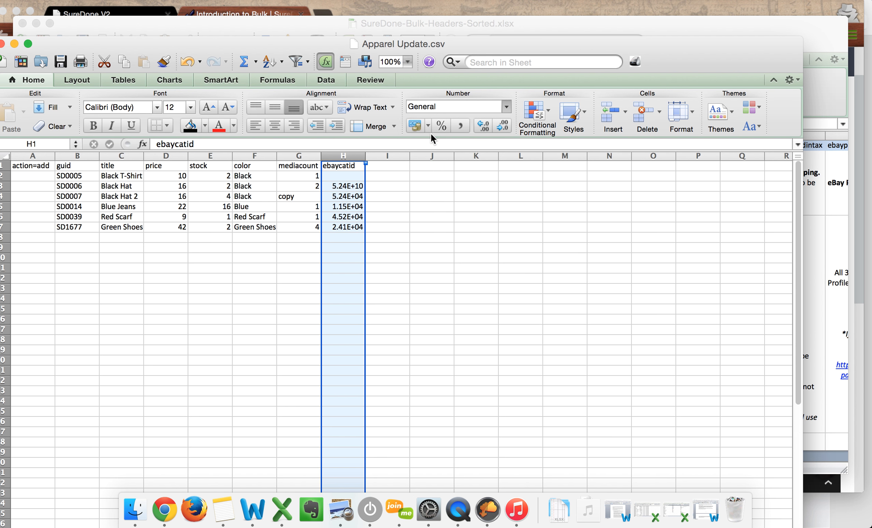
pyautogui.click(499, 129)
pyautogui.click(500, 128)
pyautogui.click(474, 193)
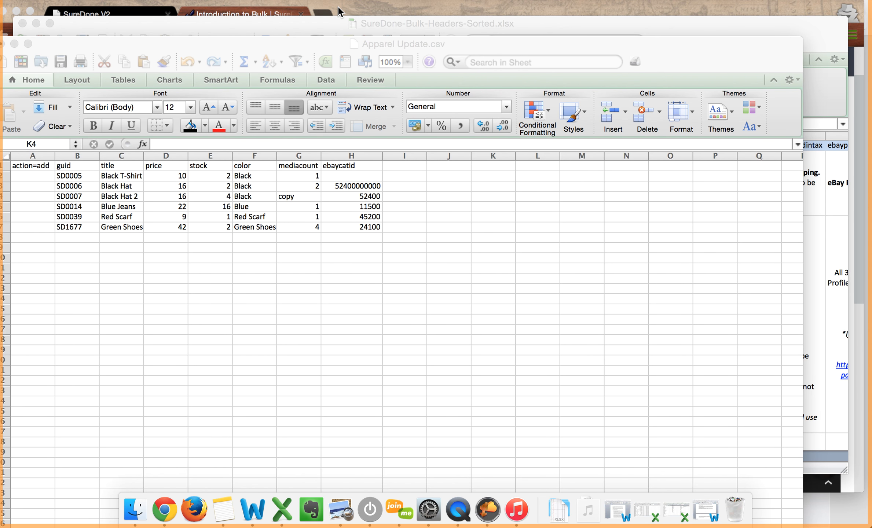
# Change the header in cell A1 of Apparel Update.csv to action=edit.
pyautogui.click(334, 12)
pyautogui.press('super+Tab')
pyautogui.doubleClick(118, 166)
pyautogui.doubleClick(119, 166)
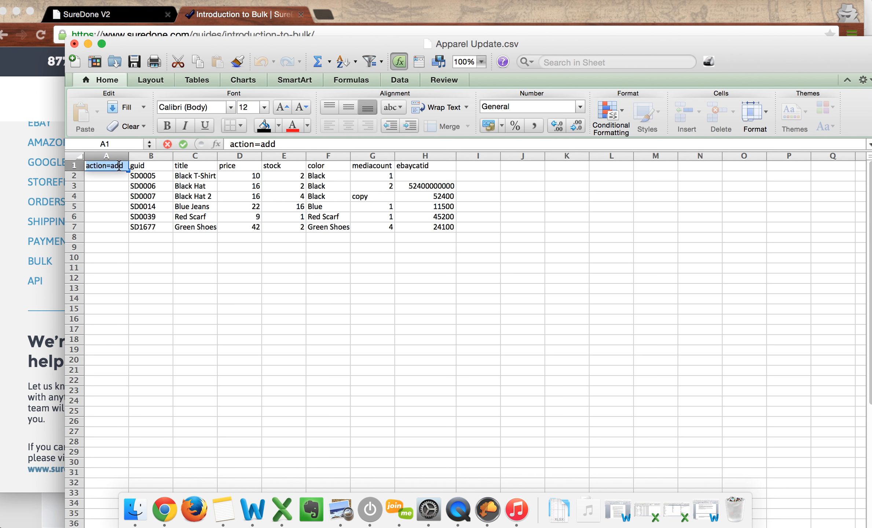
pyautogui.press('Right')
pyautogui.press('BackSpace')
pyautogui.press('BackSpace')
pyautogui.press('BackSpace')
pyautogui.write('ed')
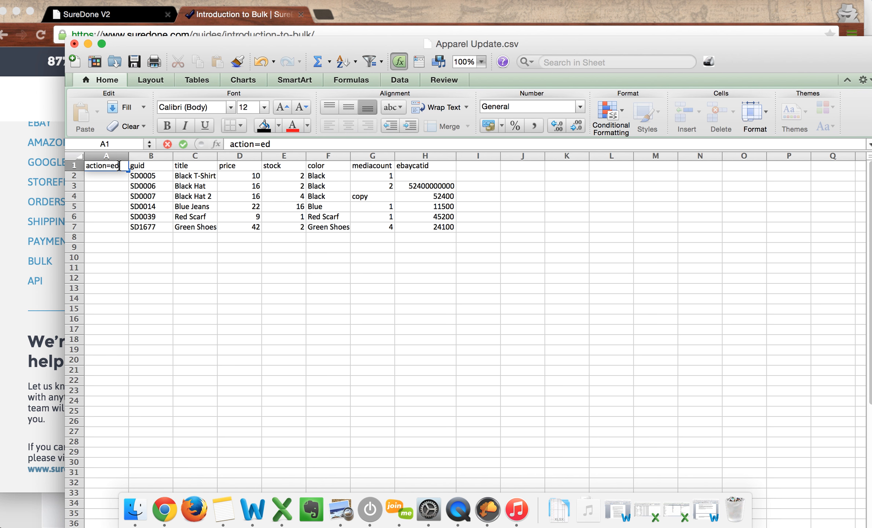
pyautogui.write('it')
# Delete the columns from title through ebaycatid.
pyautogui.moveTo(187, 155); pyautogui.dragTo(439, 156)
pyautogui.rightClick(438, 155)
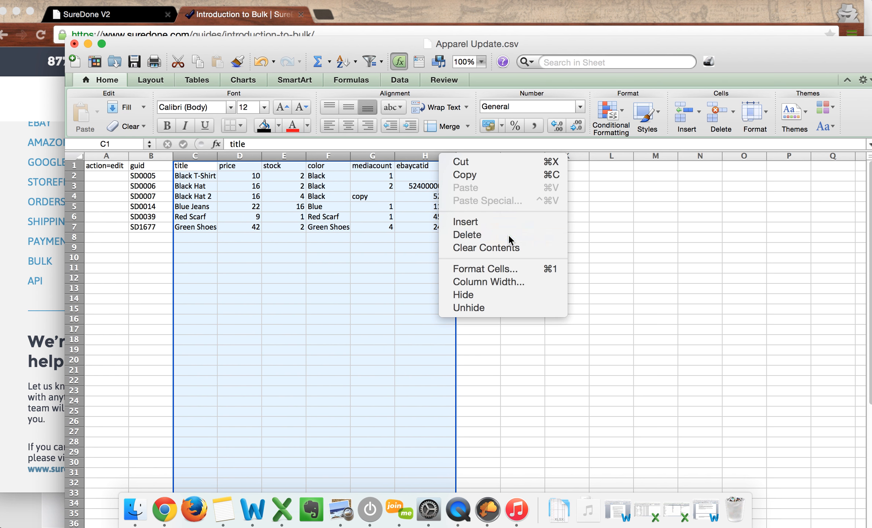
pyautogui.press('Escape')
# Insert a new column before the guid column.
pyautogui.click(145, 155)
pyautogui.rightClick(145, 155)
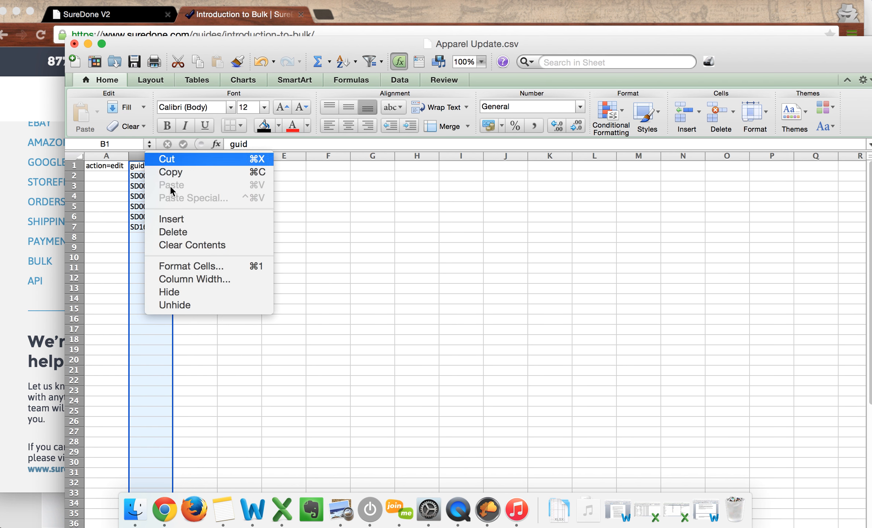
pyautogui.click(173, 220)
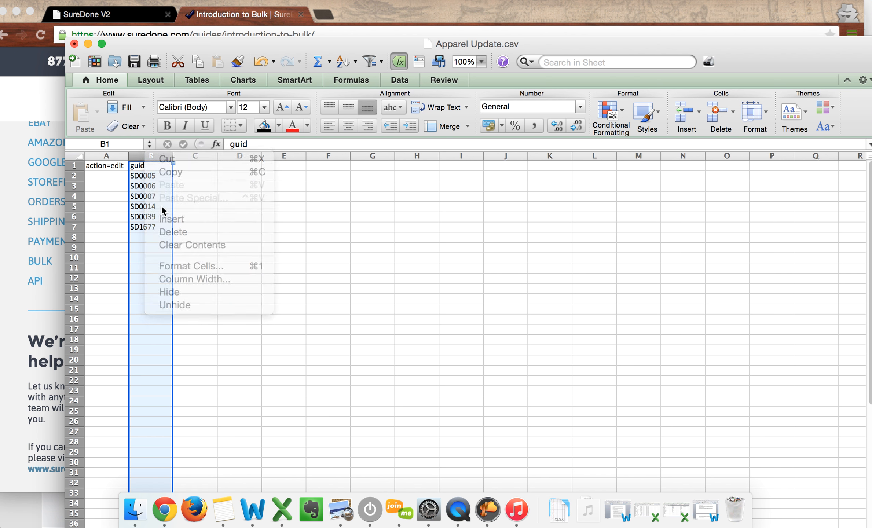
# Head the new column B id and enter the values 2, 3, 5, 7, 243 and 56 in rows 2 to 7.
pyautogui.click(145, 164)
pyautogui.write('id')
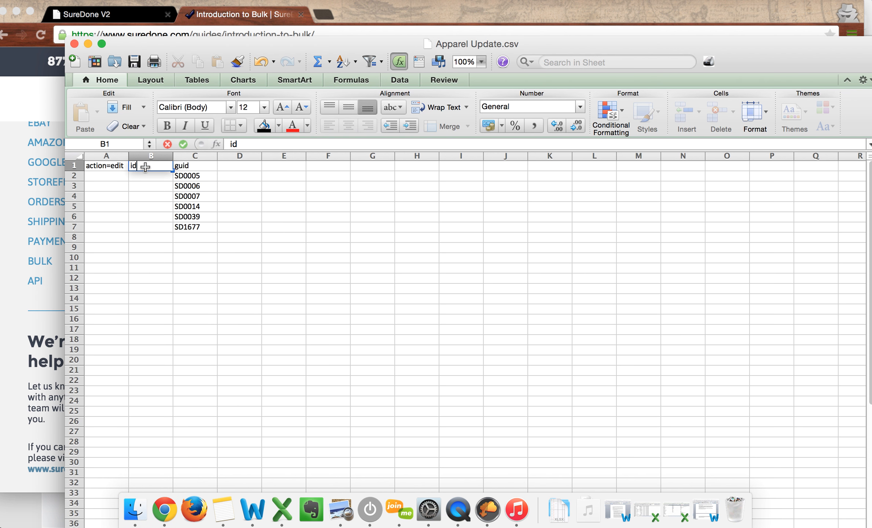
pyautogui.press('Return')
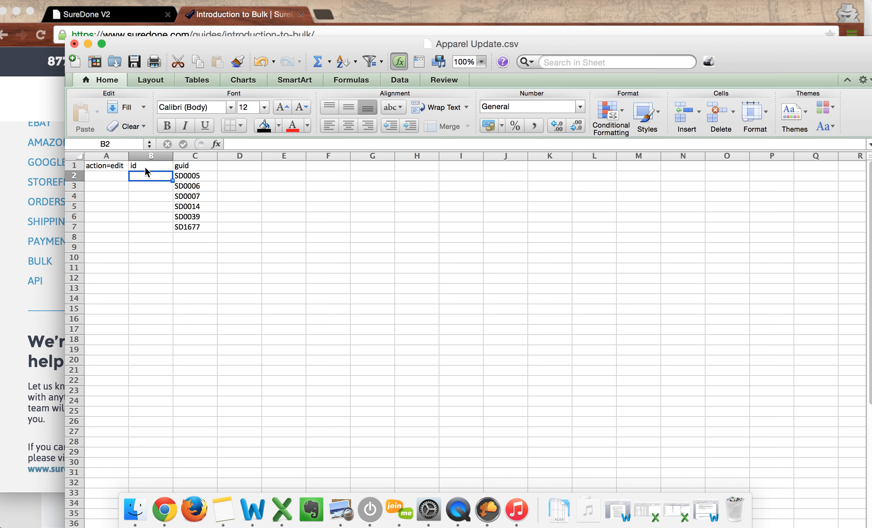
pyautogui.write('2 3 5 7 243 56')
# Insert a new column before the guid column and give it the header sku.
pyautogui.moveTo(188, 167); pyautogui.dragTo(189, 226)
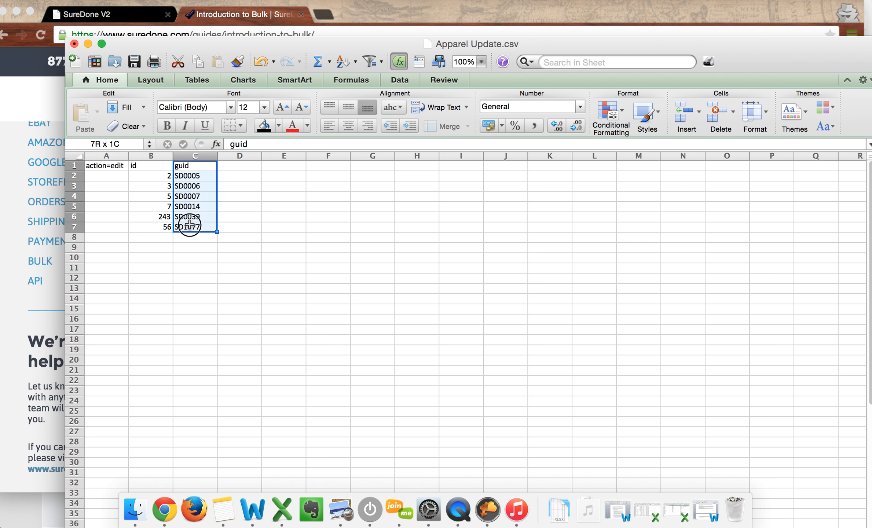
pyautogui.click(194, 157)
pyautogui.rightClick(193, 158)
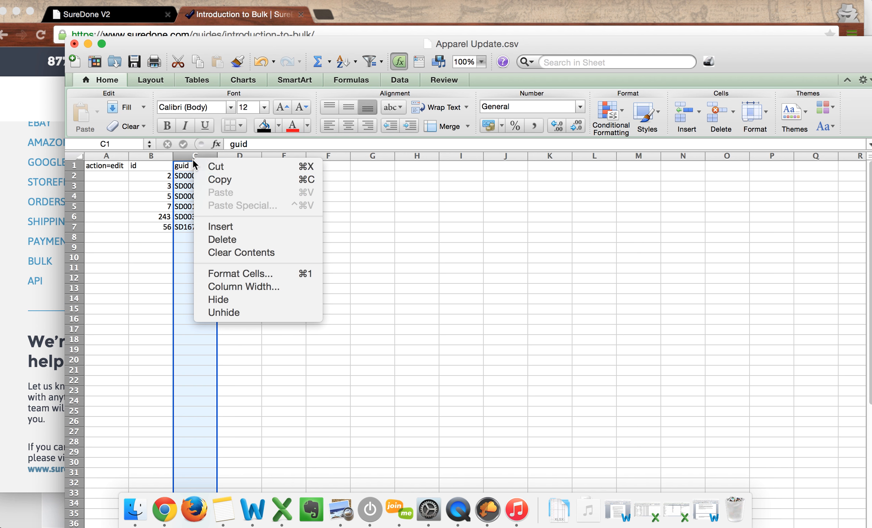
pyautogui.click(226, 229)
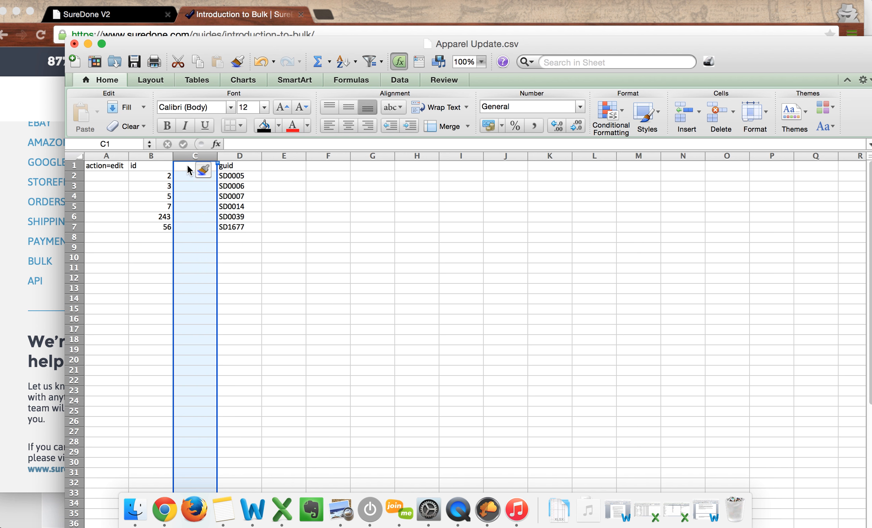
pyautogui.click(187, 164)
pyautogui.write('sku')
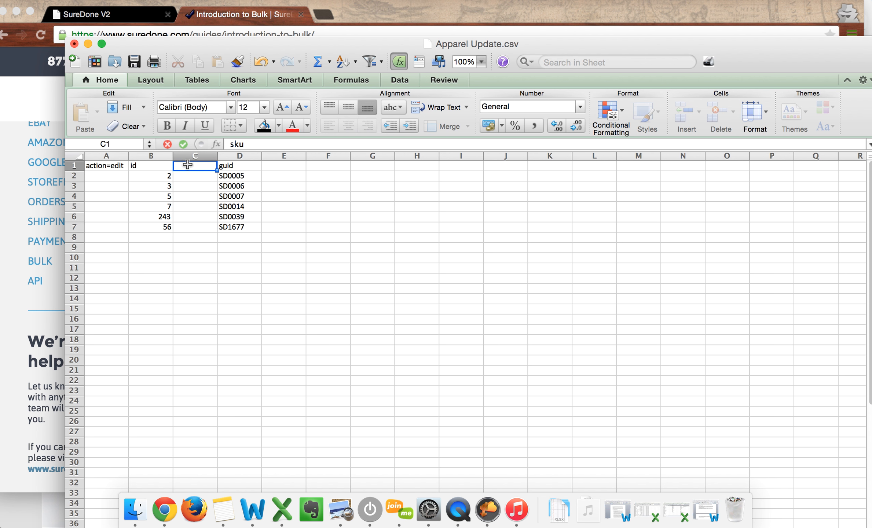
pyautogui.press('Return')
# Copy the guid values of rows 2 to 7 into the sku column, starting at C2.
pyautogui.moveTo(247, 177); pyautogui.dragTo(248, 229)
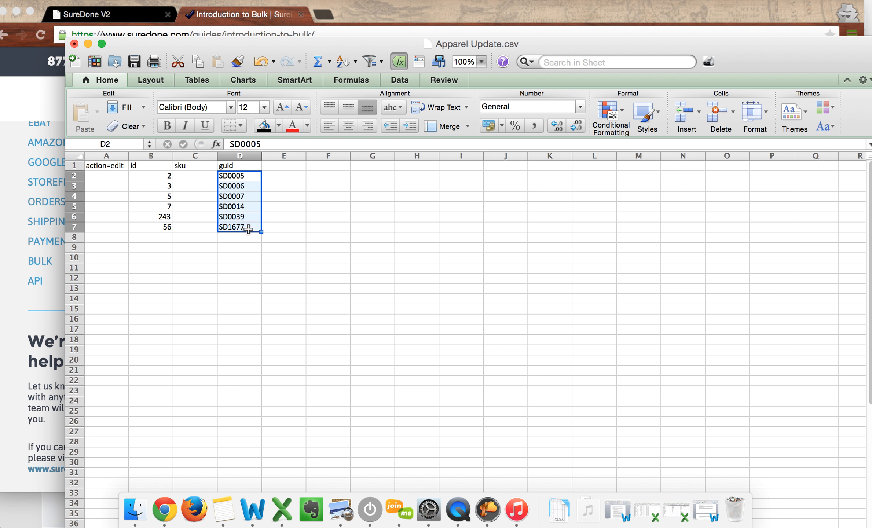
pyautogui.press('super+c')
pyautogui.click(188, 167)
pyautogui.click(189, 175)
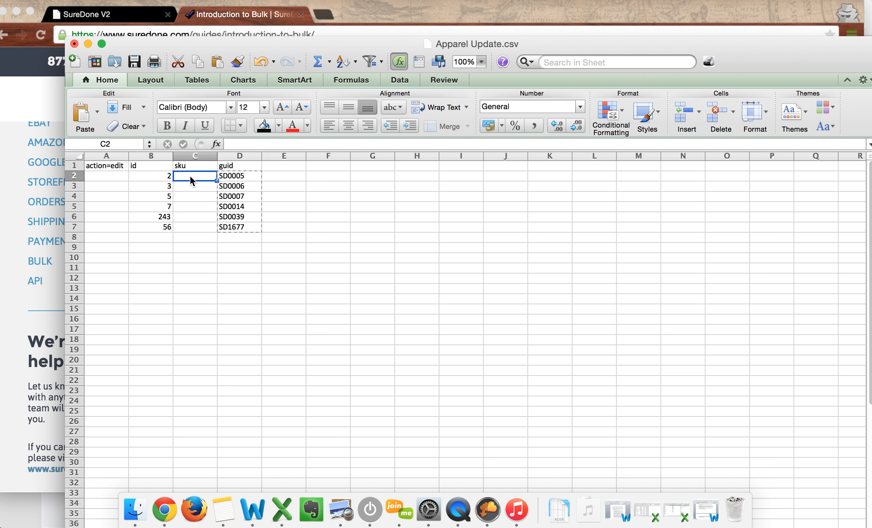
pyautogui.press('super+v')
# Change both the sku and the guid in row 4 to SD0017.
pyautogui.click(199, 196)
pyautogui.doubleClick(199, 196)
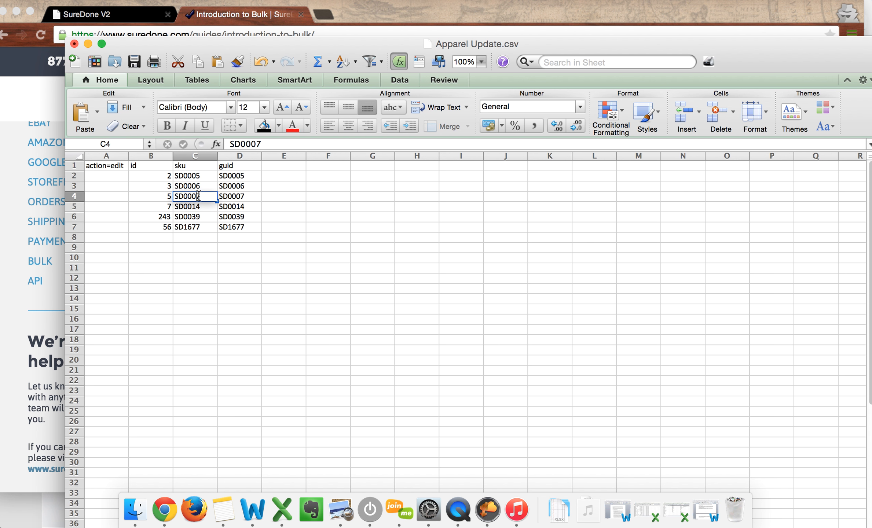
pyautogui.press('BackSpace')
pyautogui.write('1')
pyautogui.click(239, 197)
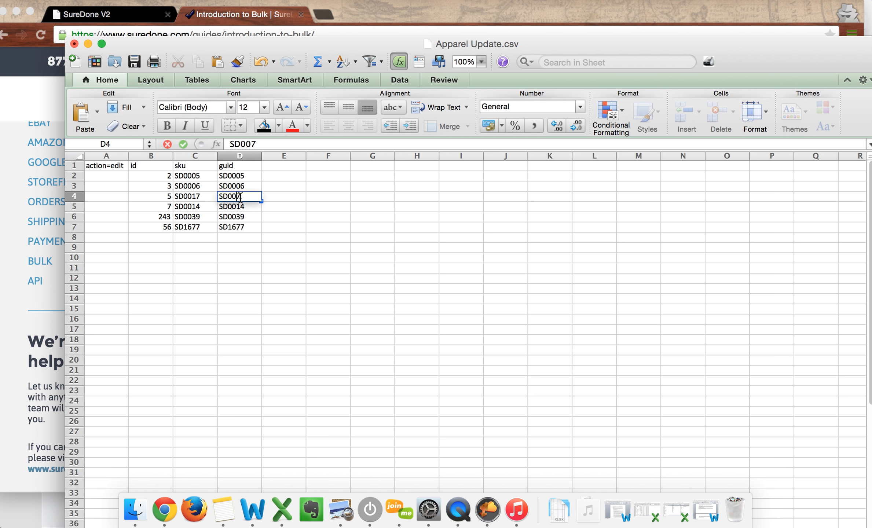
pyautogui.press('Return')
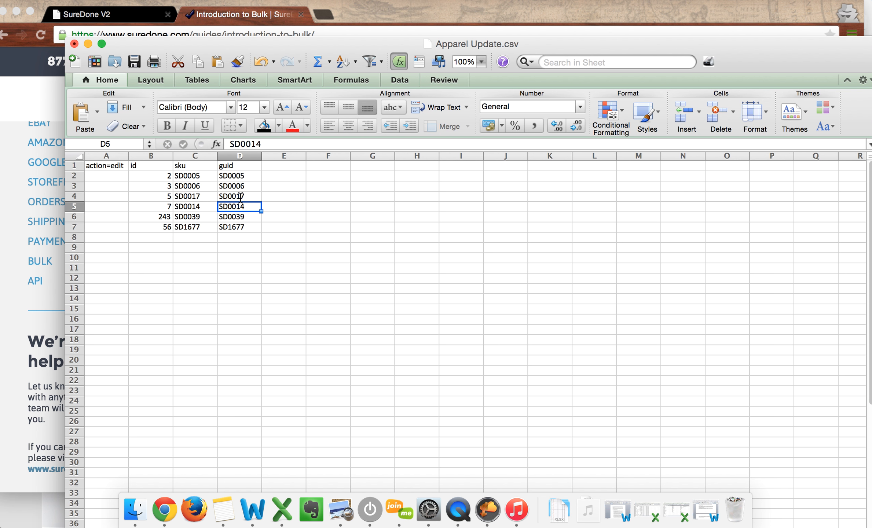
# Select the id column, then switch to SureDone in Chrome and view product SD0039's edit page in a new tab from the products list.
pyautogui.moveTo(140, 176); pyautogui.dragTo(148, 228)
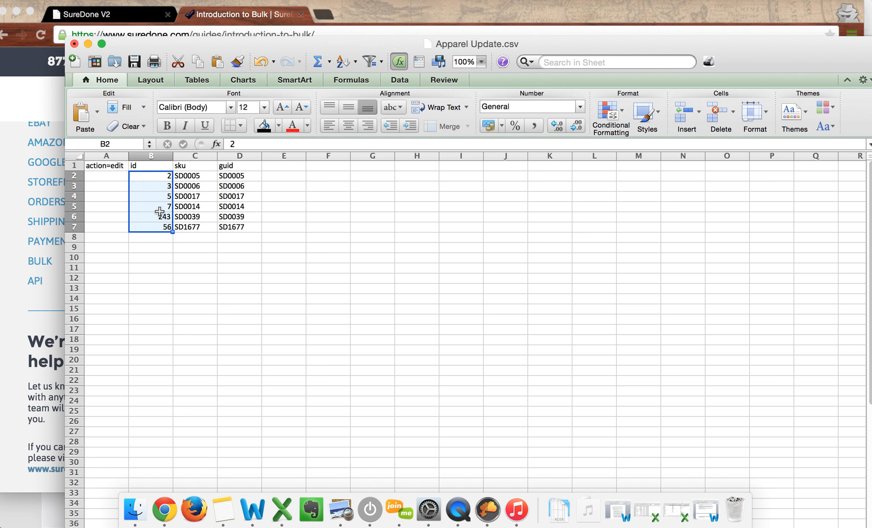
pyautogui.click(158, 154)
pyautogui.click(86, 14)
pyautogui.moveTo(155, 66)
pyautogui.click(160, 123)
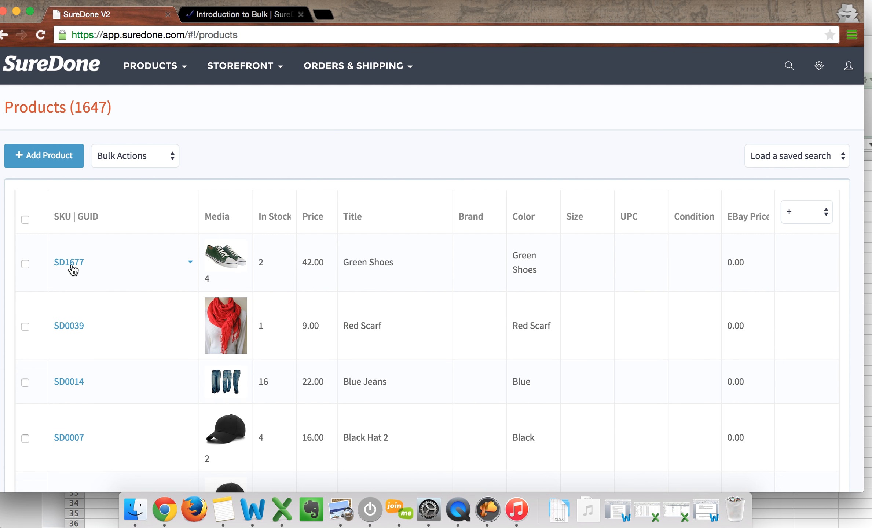
pyautogui.keyDown('super'); pyautogui.click(69, 326); pyautogui.keyUp('super')
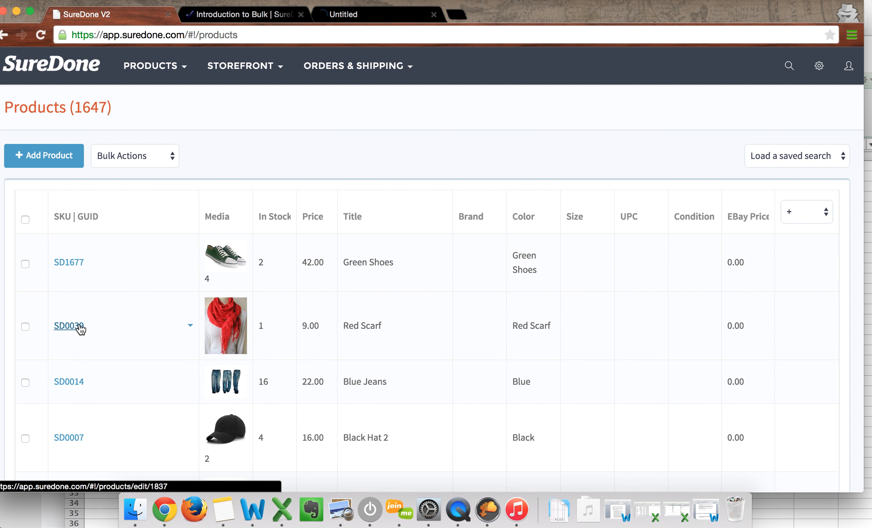
pyautogui.click(343, 14)
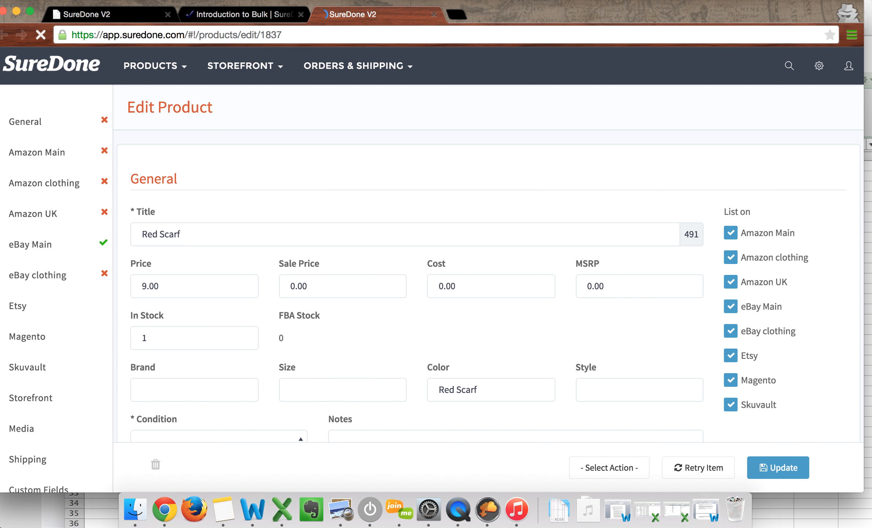
# Switch back to Excel and move the guid column into column B in place of the id column.
pyautogui.click(80, 515)
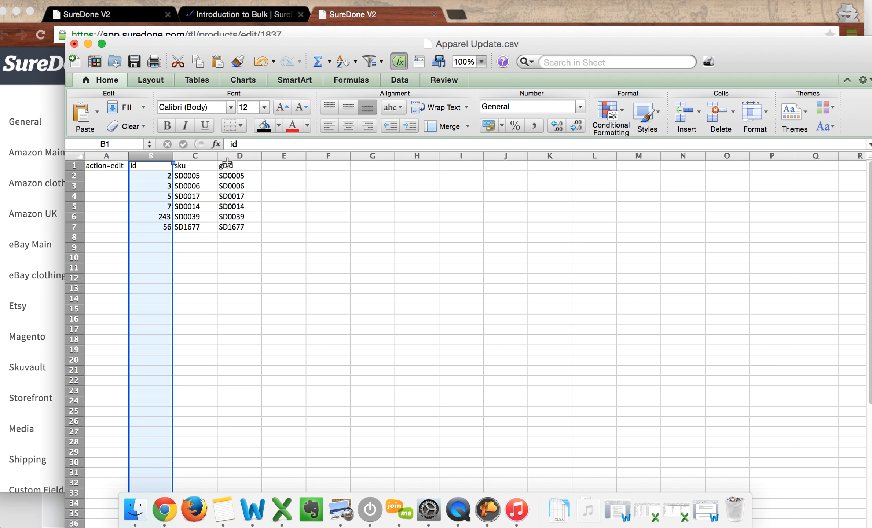
pyautogui.click(224, 165)
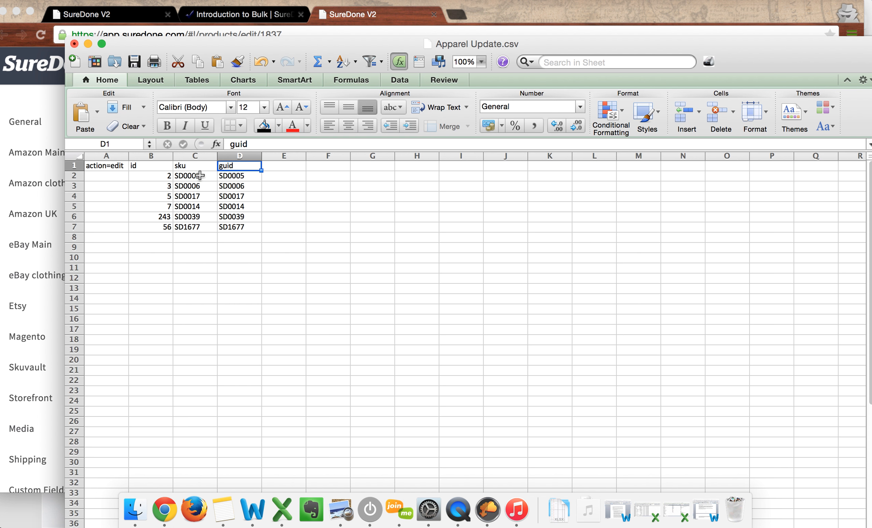
pyautogui.click(195, 156)
pyautogui.click(140, 156)
pyautogui.rightClick(139, 156)
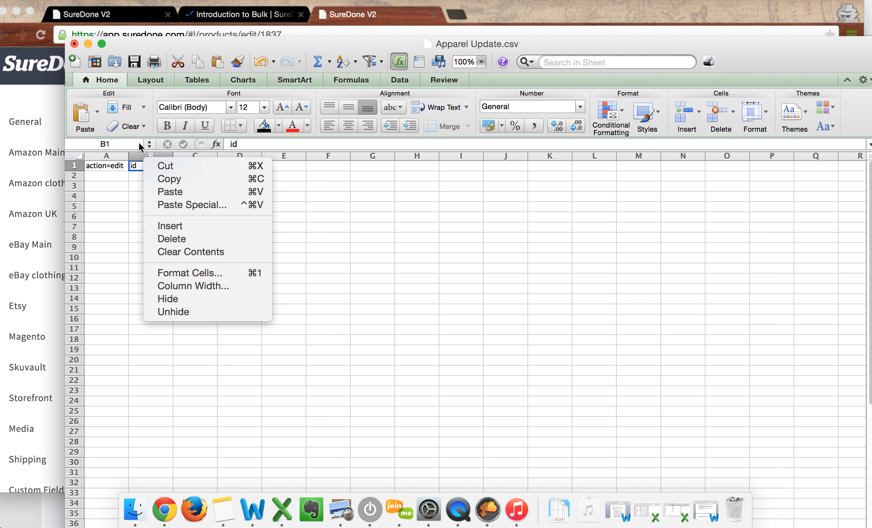
pyautogui.click(139, 155)
pyautogui.rightClick(147, 155)
pyautogui.click(181, 227)
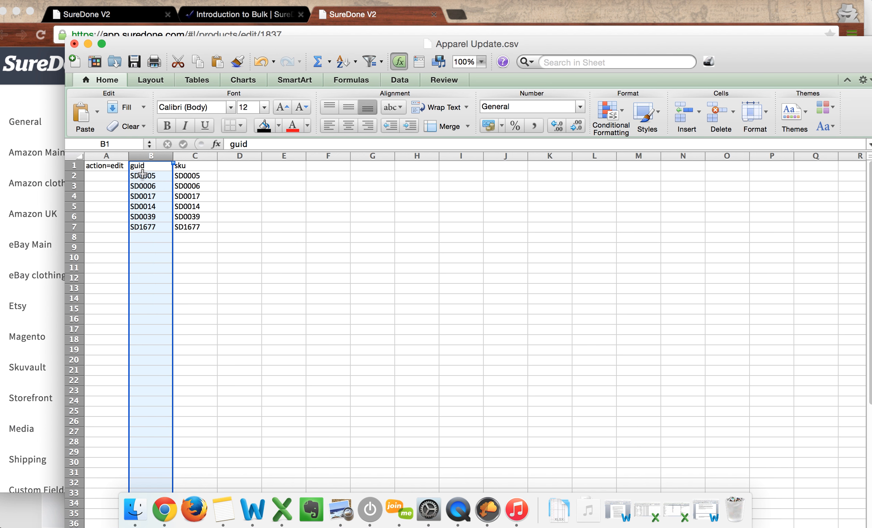
# Set the sku in C3 to SD0005 and the sku in C4 to SD005.
pyautogui.click(150, 176)
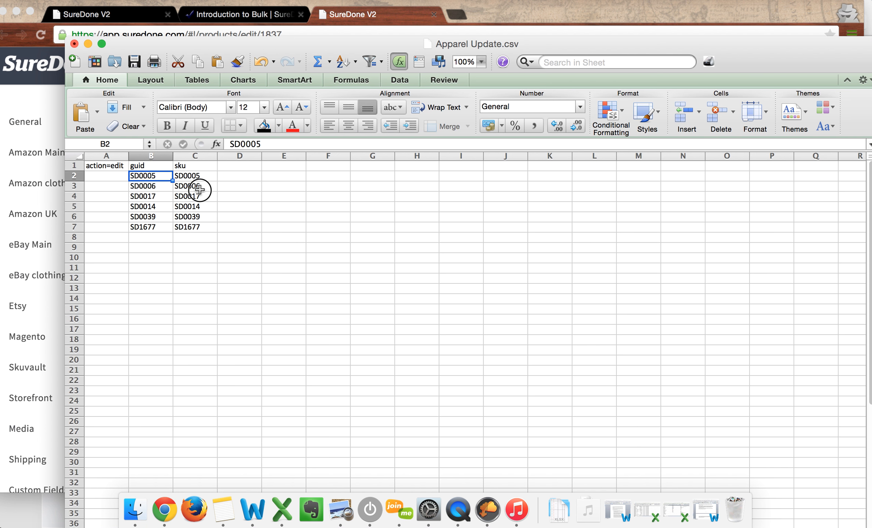
pyautogui.click(204, 186)
pyautogui.doubleClick(214, 186)
pyautogui.press('BackSpace')
pyautogui.write('5')
pyautogui.doubleClick(211, 196)
pyautogui.press('BackSpace')
pyautogui.press('BackSpace')
pyautogui.write('5')
# Set the sku values in C6 and C7 to SD0014.
pyautogui.doubleClick(205, 219)
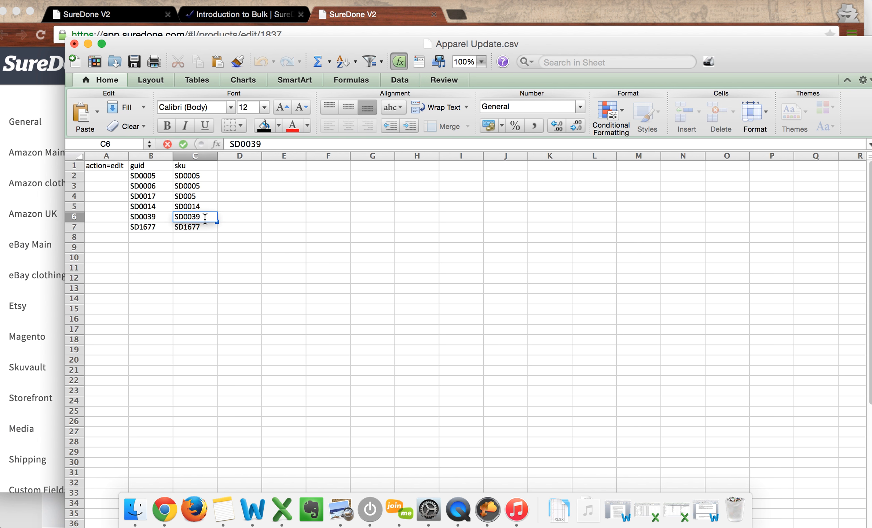
pyautogui.press('BackSpace')
pyautogui.press('BackSpace')
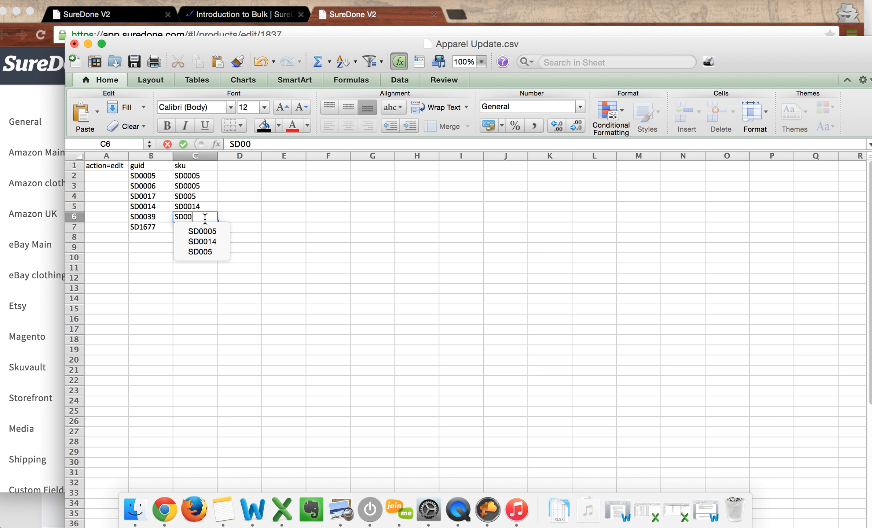
pyautogui.write('14')
pyautogui.press('Return')
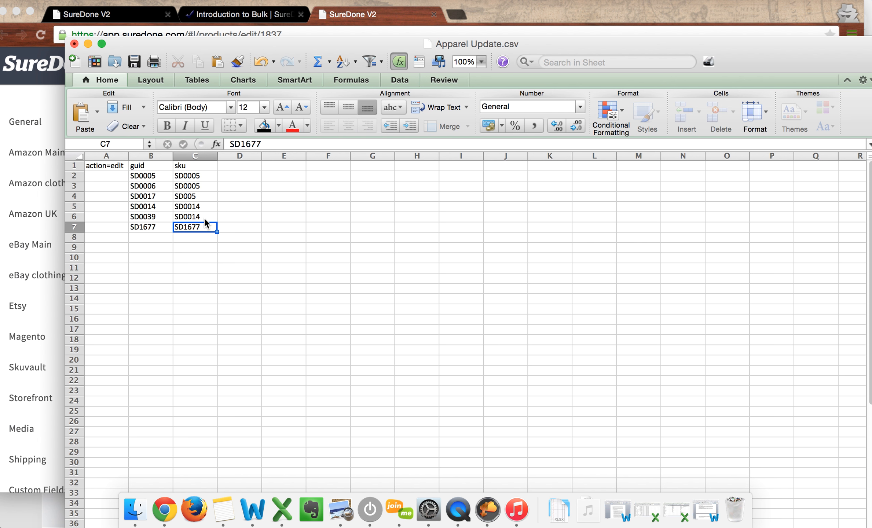
pyautogui.doubleClick(205, 229)
pyautogui.press('BackSpace')
pyautogui.press('BackSpace')
pyautogui.press('BackSpace')
pyautogui.press('BackSpace')
pyautogui.write('00')
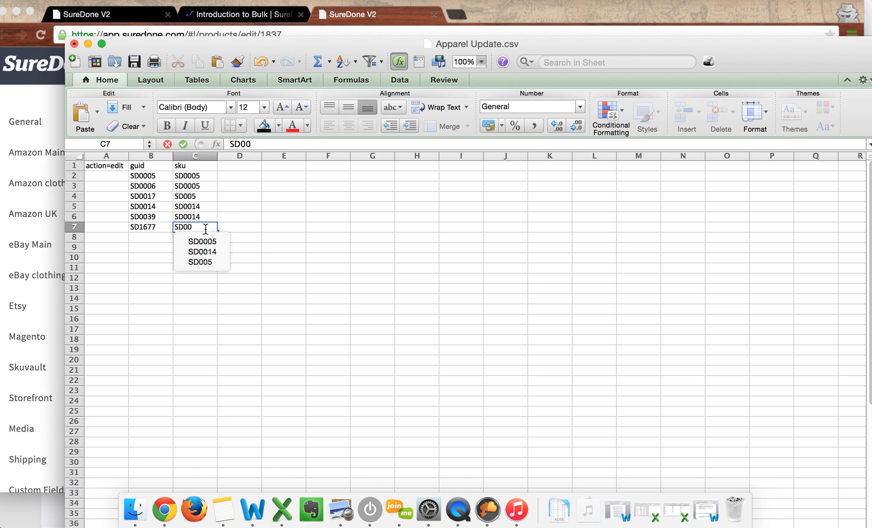
pyautogui.write('14')
pyautogui.press('Return')
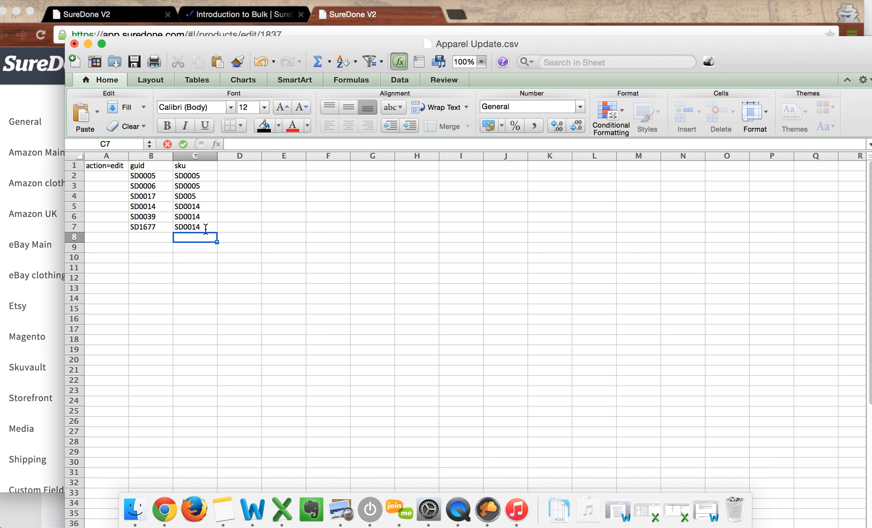
# Correct the sku in C4 to SD0005.
pyautogui.click(244, 206)
pyautogui.click(200, 174)
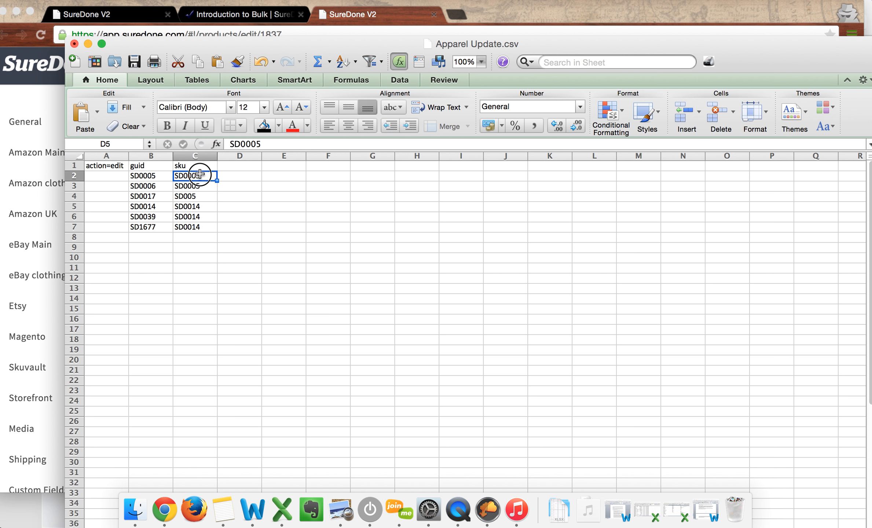
pyautogui.doubleClick(194, 197)
pyautogui.write('0')
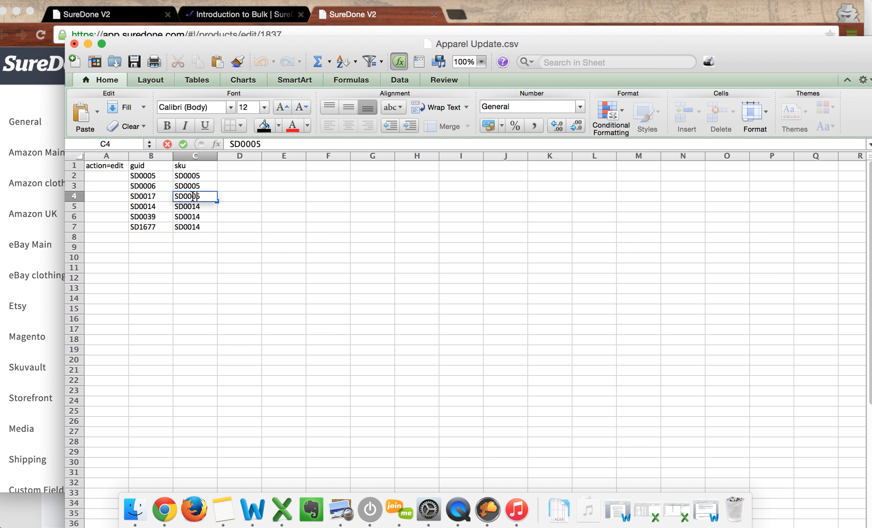
pyautogui.click(248, 205)
pyautogui.click(191, 165)
pyautogui.moveTo(191, 165); pyautogui.dragTo(188, 217)
pyautogui.click(187, 218)
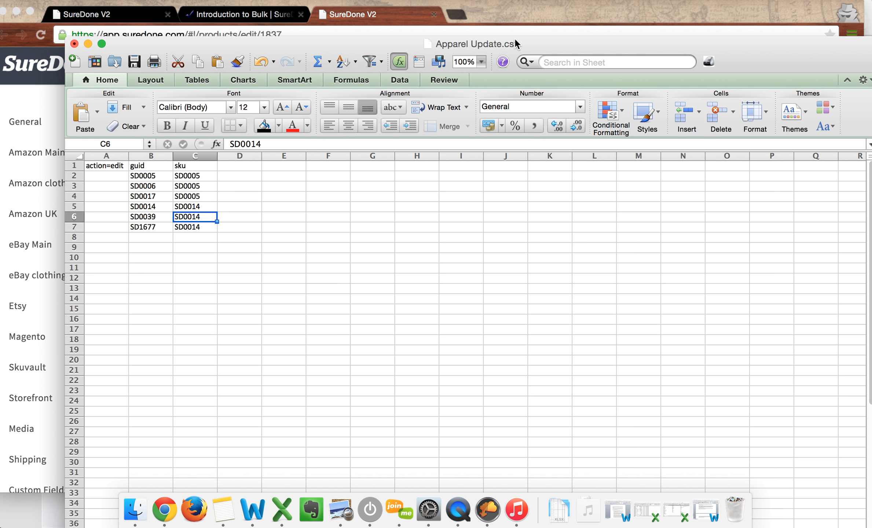
pyautogui.moveTo(515, 44); pyautogui.dragTo(481, 27)
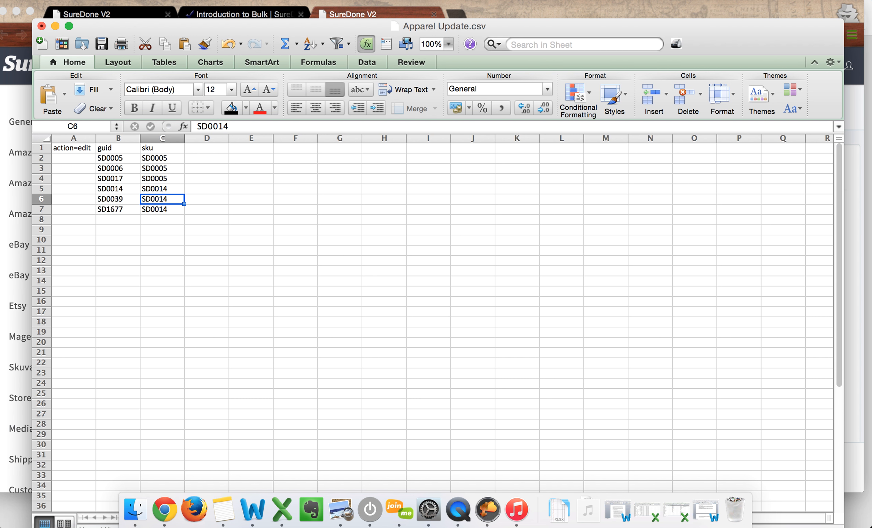
pyautogui.click(547, 90)
pyautogui.click(279, 185)
# Try the Import command with the Text file type, and display the external data source tools.
pyautogui.click(176, 0)
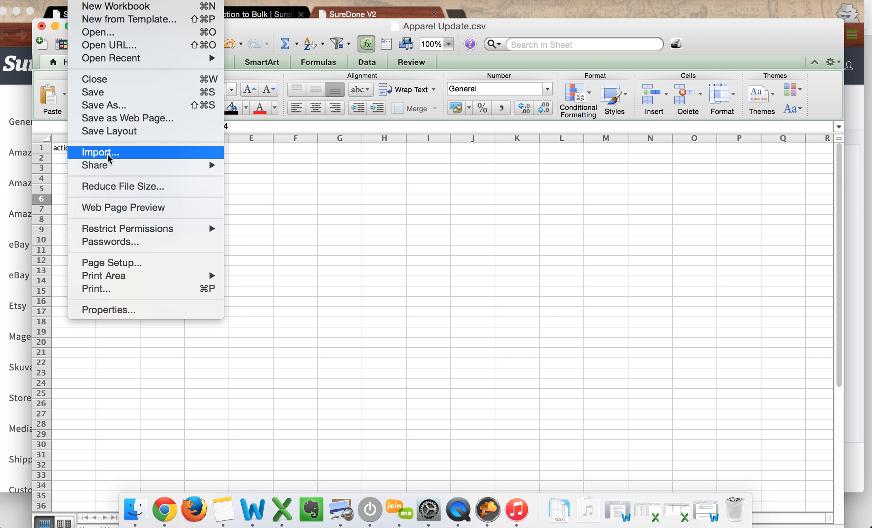
pyautogui.click(108, 153)
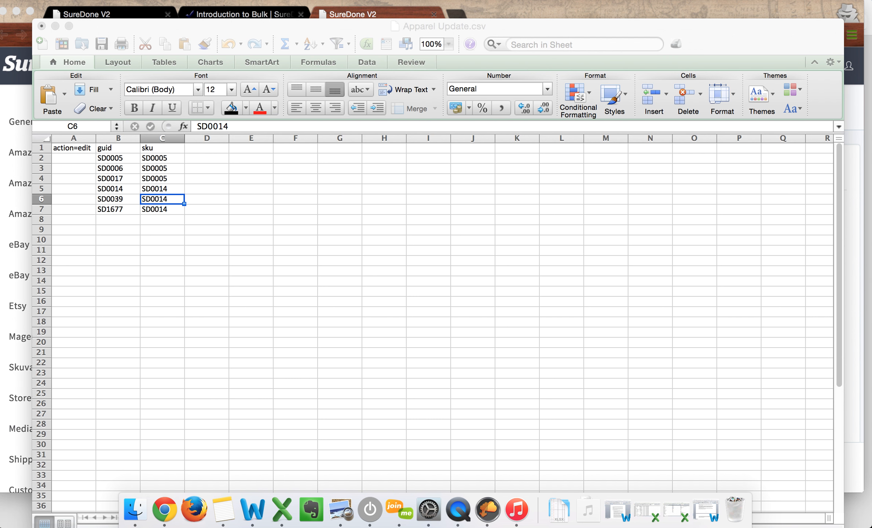
pyautogui.moveTo(835, 116); pyautogui.dragTo(340, 41)
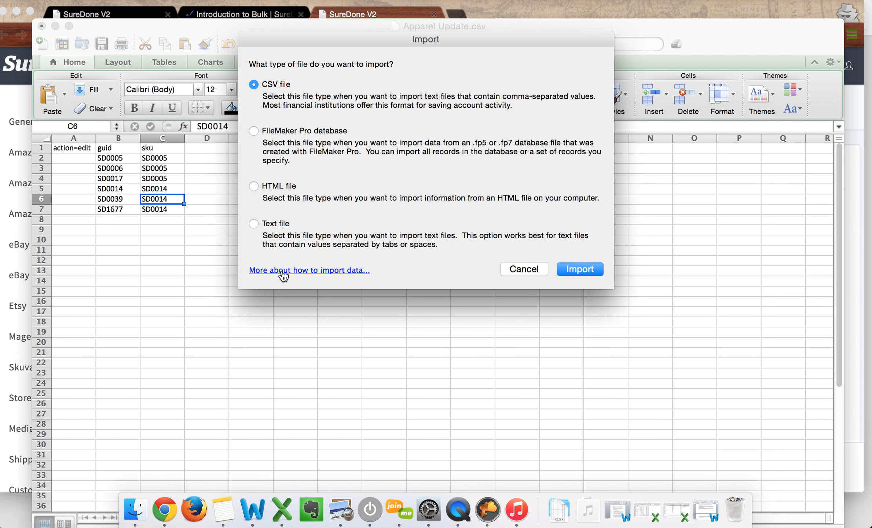
pyautogui.click(254, 224)
pyautogui.click(579, 275)
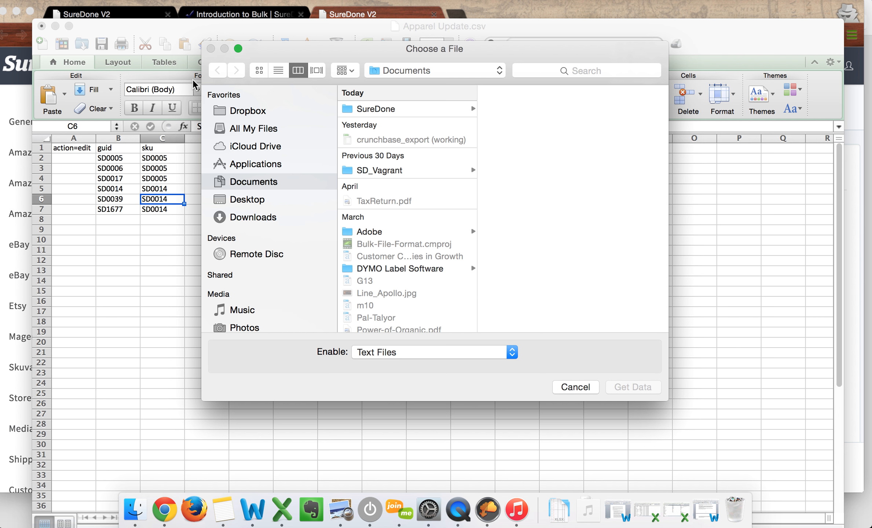
pyautogui.click(575, 388)
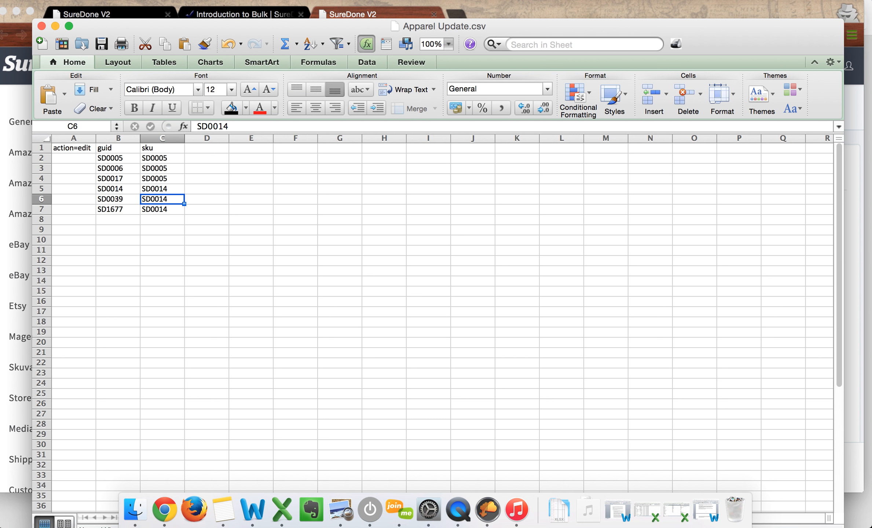
pyautogui.click(367, 65)
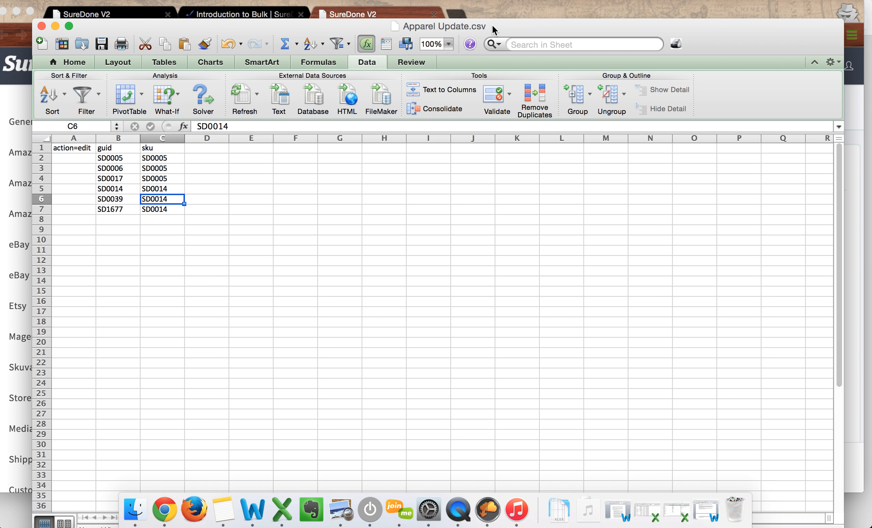
pyautogui.moveTo(492, 24); pyautogui.dragTo(486, 4)
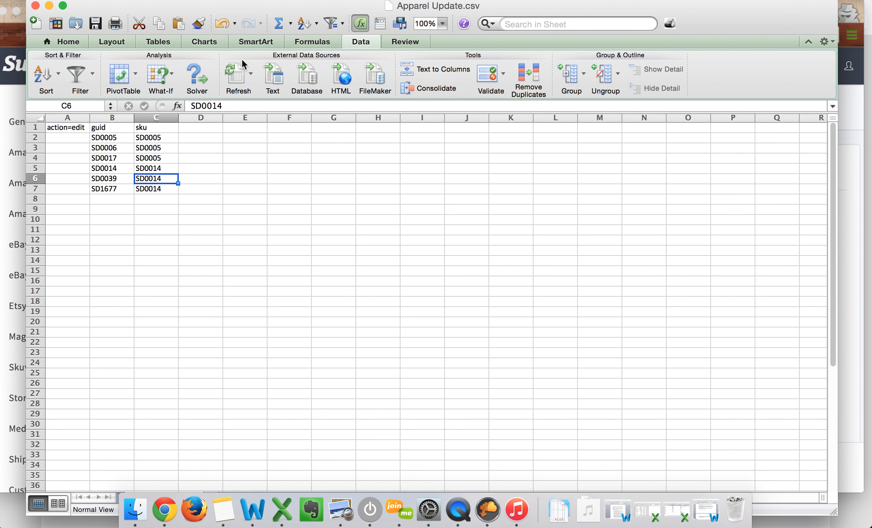
pyautogui.click(101, 0)
pyautogui.moveTo(79, 0)
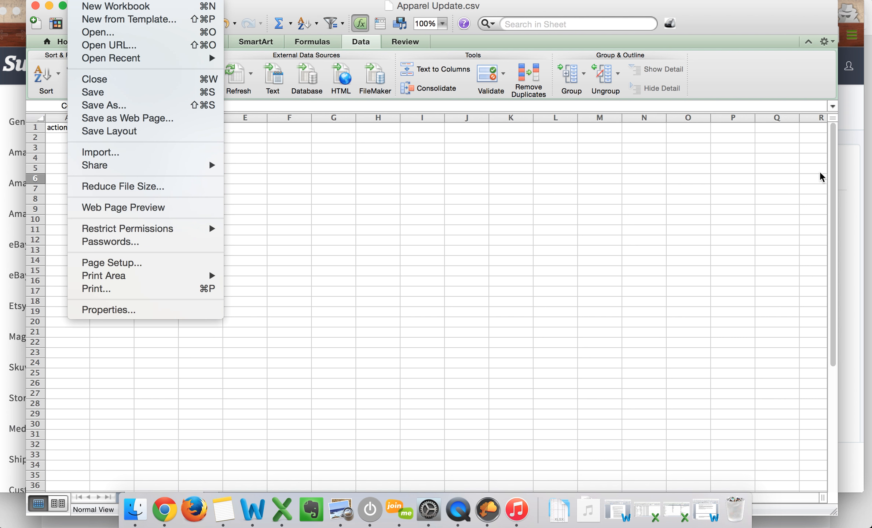
pyautogui.press('Escape')
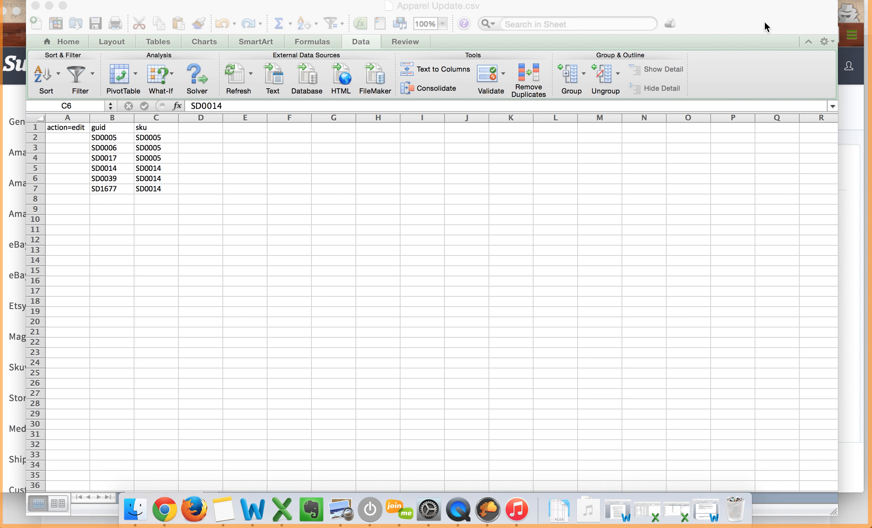
pyautogui.click(754, 48)
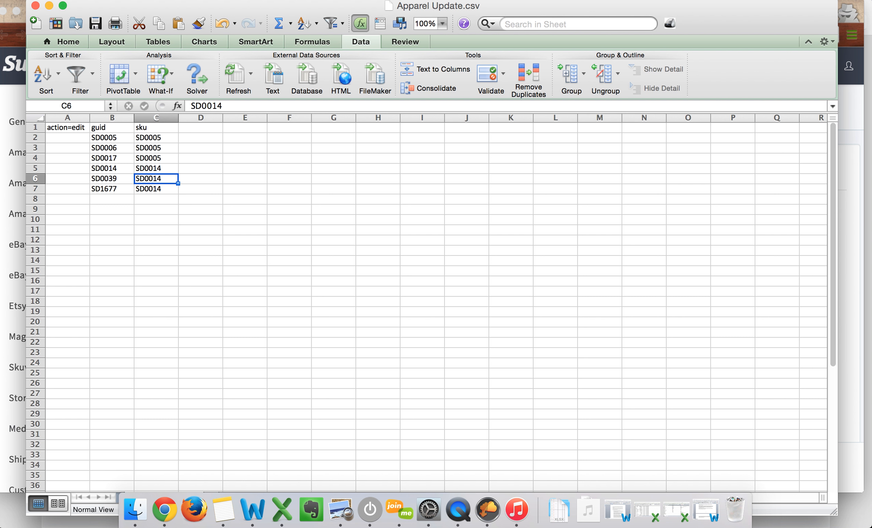
pyautogui.click(478, 239)
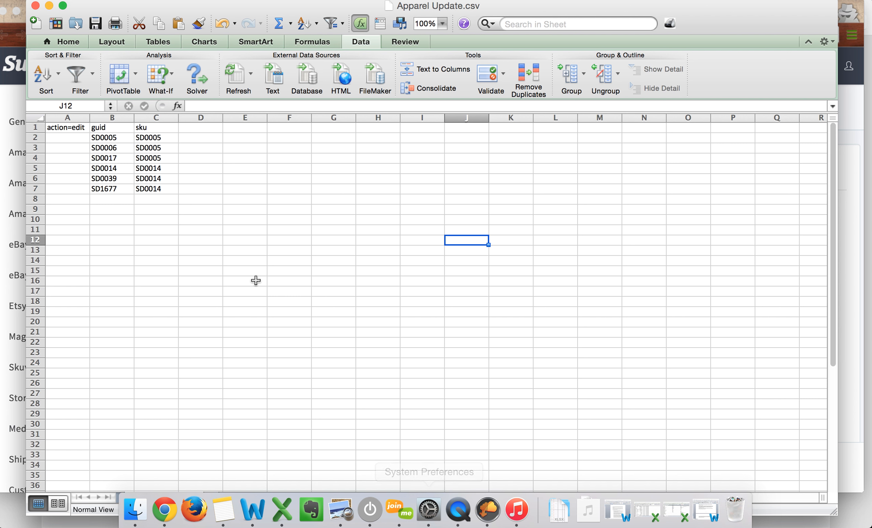
# Enter the column headers skipebay in D1 and skipamzn in E1.
pyautogui.click(192, 129)
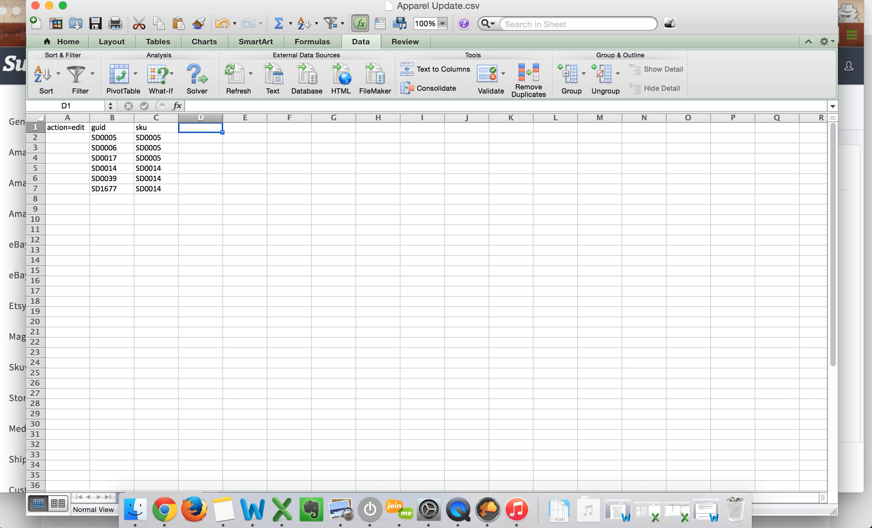
pyautogui.write('ebay')
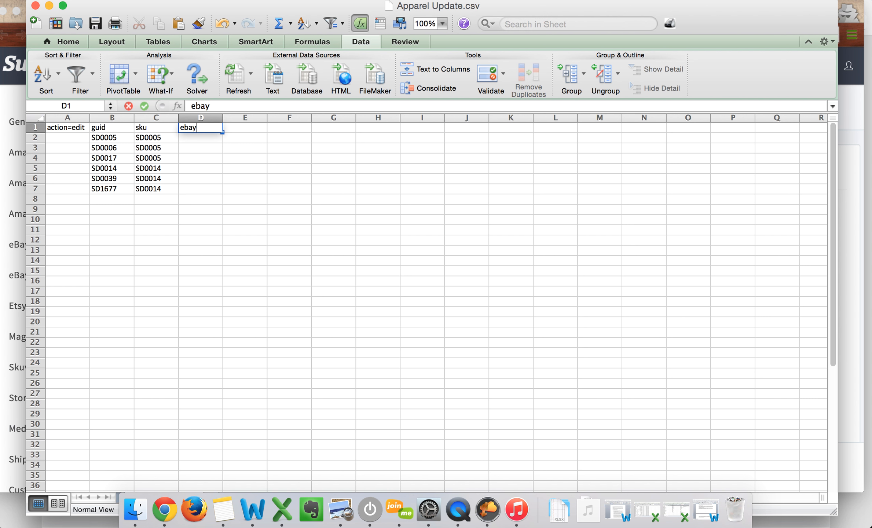
pyautogui.press('BackSpace')
pyautogui.press('BackSpace')
pyautogui.press('BackSpace')
pyautogui.press('BackSpace')
pyautogui.write('skipebay')
pyautogui.press('Tab')
pyautogui.write('ski')
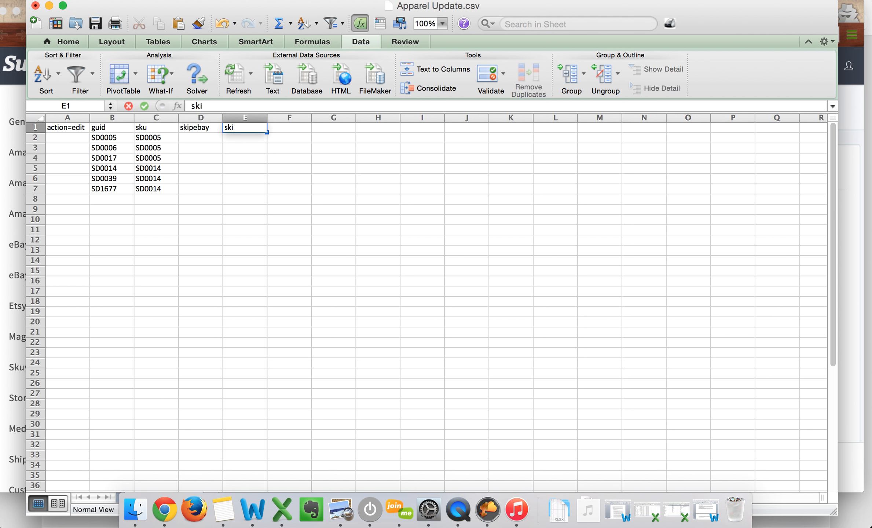
pyautogui.write('pamzn')
pyautogui.press('Down')
# Fill cells D2 to D5 with TRUE, FALSE, TRUE and the misspelled value TURE.
pyautogui.press('Left')
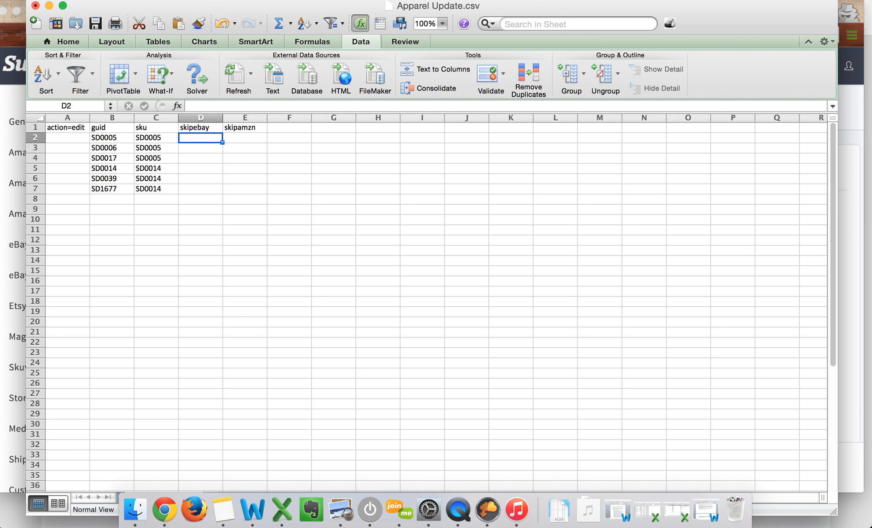
pyautogui.write('TRUE')
pyautogui.press('Return')
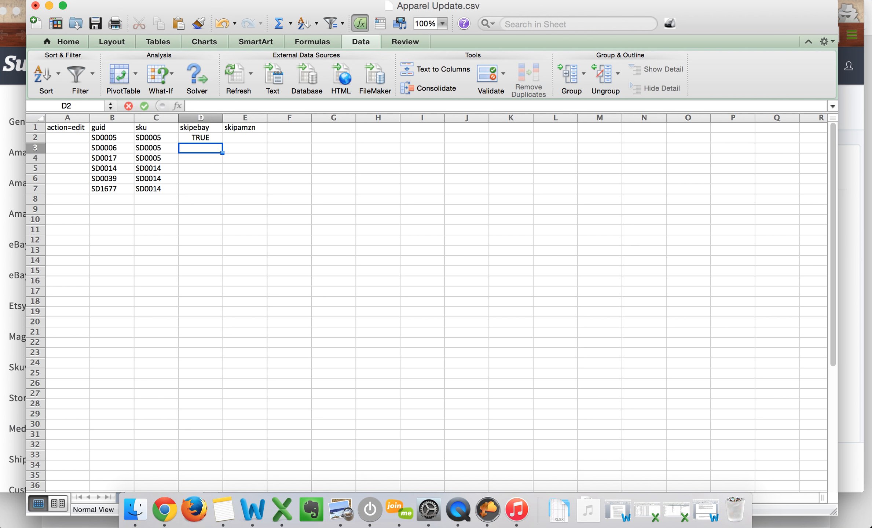
pyautogui.write('FALSE')
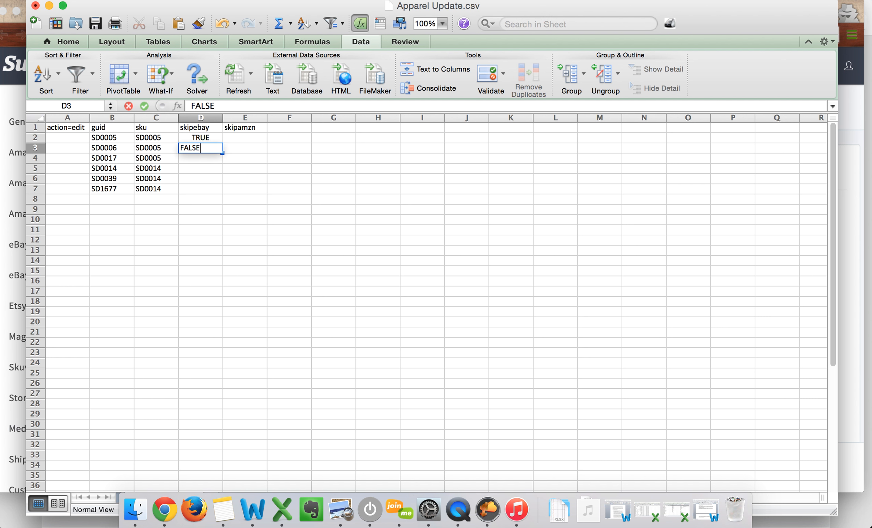
pyautogui.press('Return')
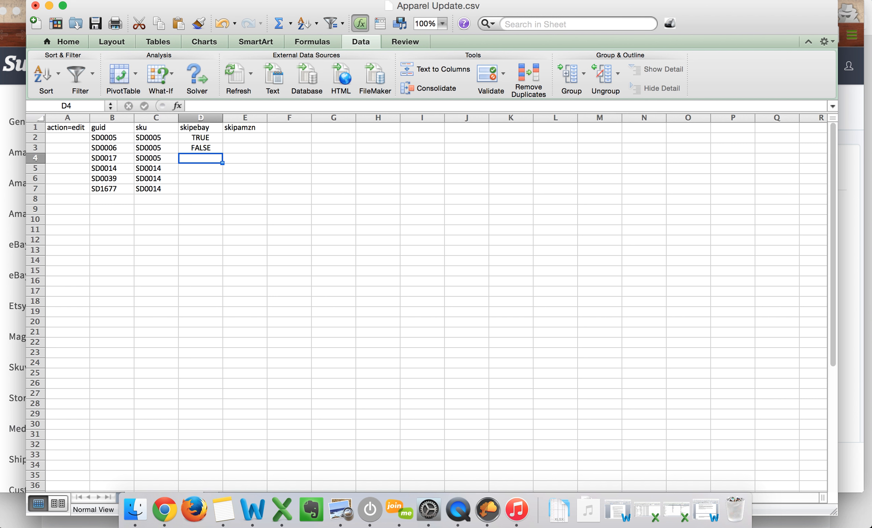
pyautogui.write('TRUE')
pyautogui.press('Return')
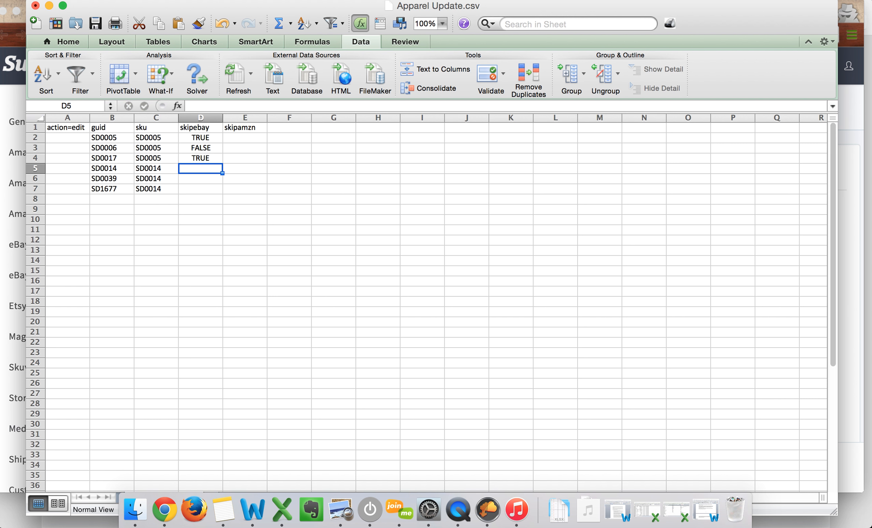
pyautogui.write('TURE')
pyautogui.press('Return')
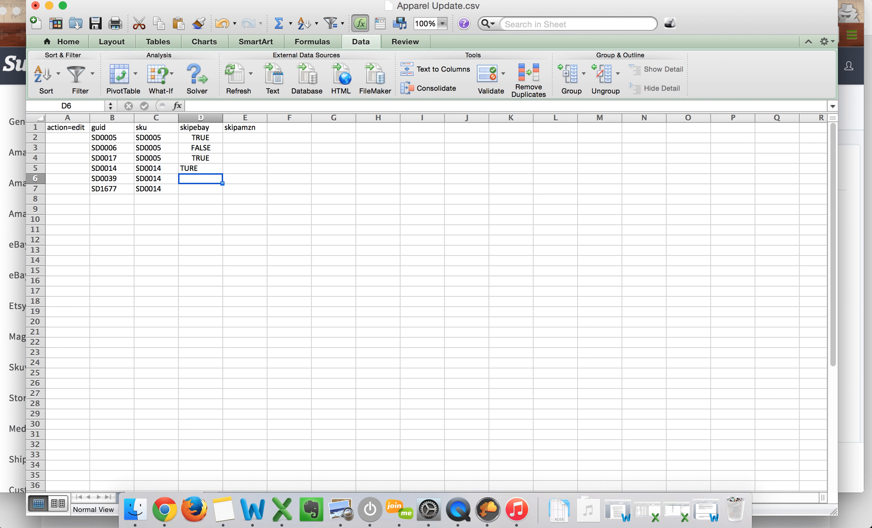
pyautogui.moveTo(187, 157); pyautogui.dragTo(205, 167)
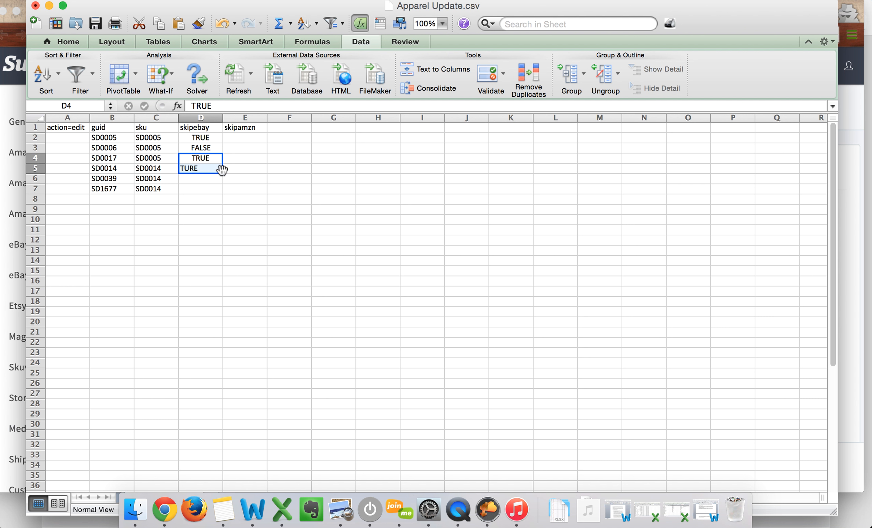
pyautogui.click(221, 170)
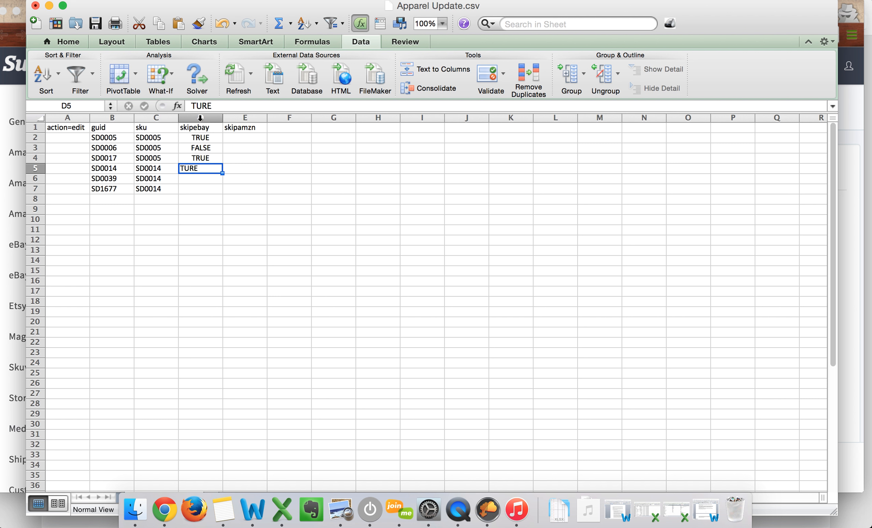
# Rename the header in D1 to ebayskip and the header in E1 to amznskip.
pyautogui.click(198, 127)
pyautogui.write('ebayskip')
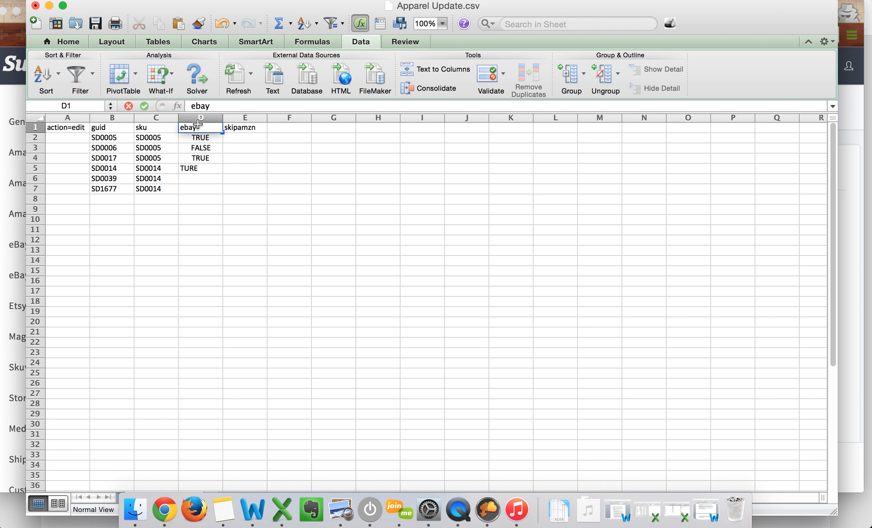
pyautogui.press('Tab')
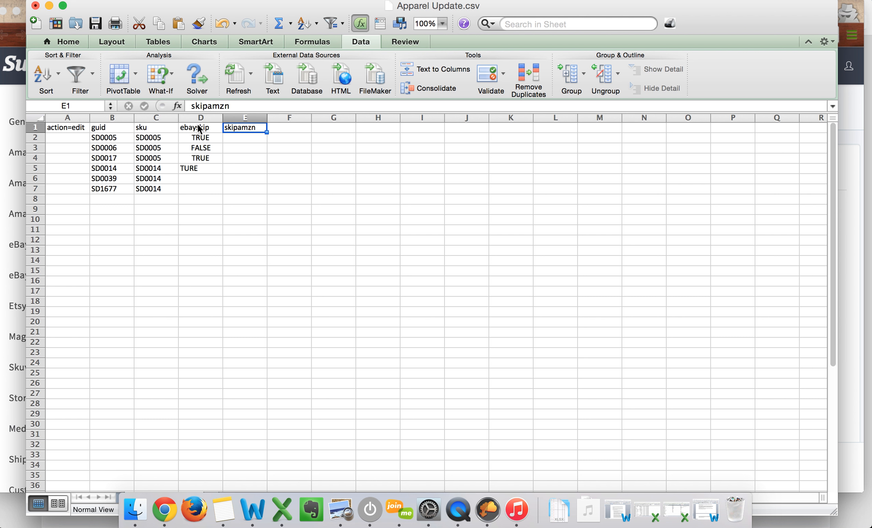
pyautogui.write('amznsku')
pyautogui.press('BackSpace')
pyautogui.write('ip')
pyautogui.press('Return')
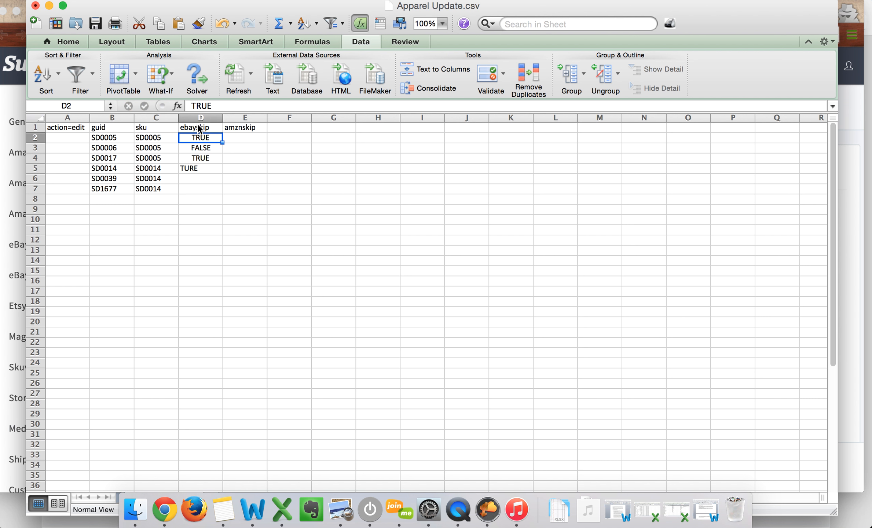
# Add the column header ebay2skip in F1.
pyautogui.click(237, 126)
pyautogui.click(283, 127)
pyautogui.write('e')
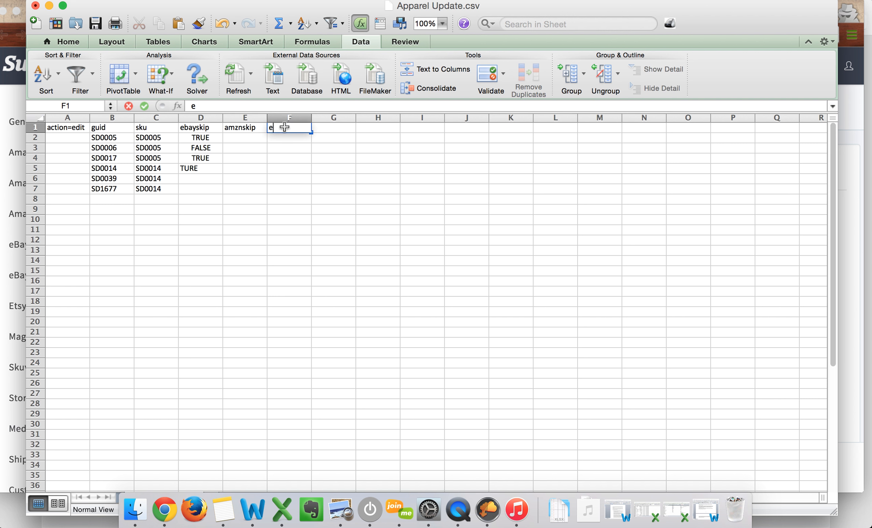
pyautogui.write('bay2skip')
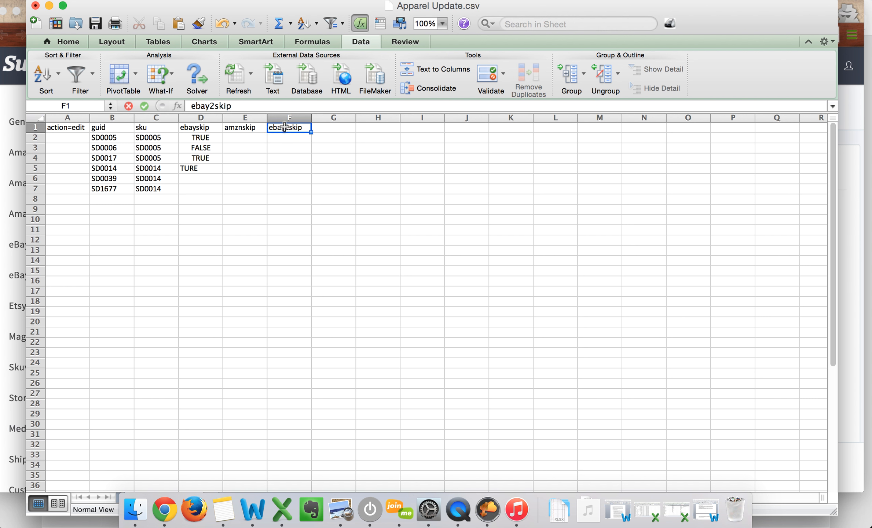
pyautogui.press('Return')
# Insert the number 1 into the D1 and E1 headers so they read ebay1skip and amzn1skip.
pyautogui.press('Right')
pyautogui.press('Up')
pyautogui.press('Left')
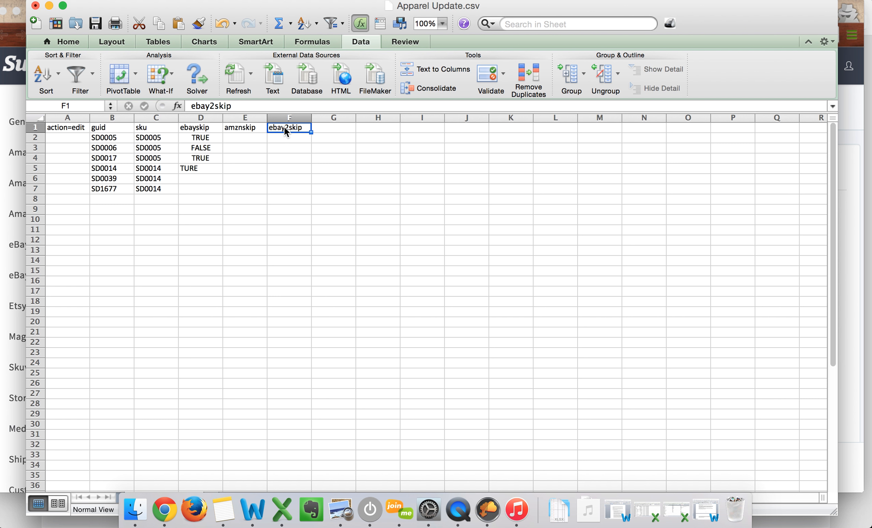
pyautogui.press('Left')
pyautogui.press('Left')
pyautogui.press('Left')
pyautogui.doubleClick(197, 128)
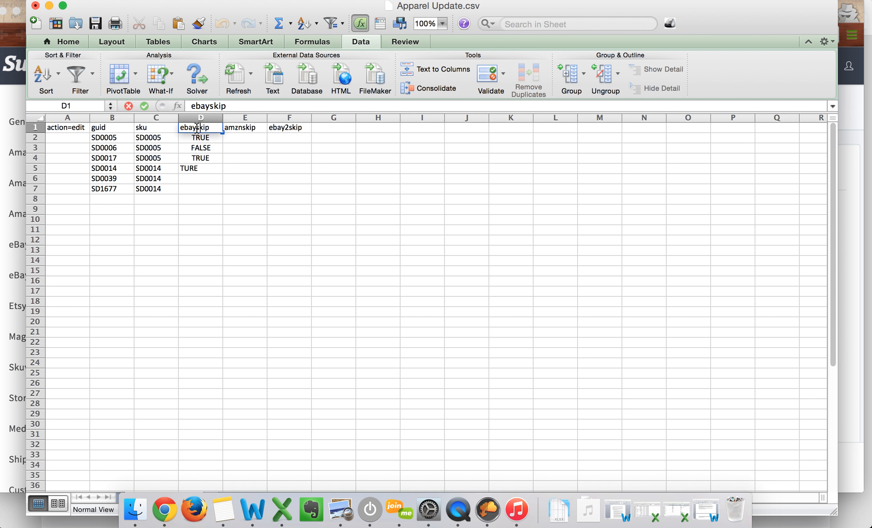
pyautogui.write('1')
pyautogui.press('Return')
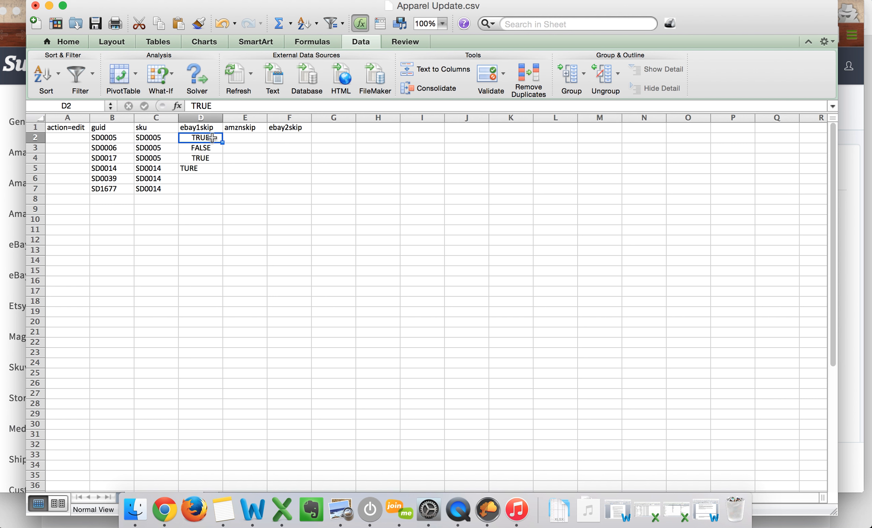
pyautogui.doubleClick(246, 128)
pyautogui.write('1')
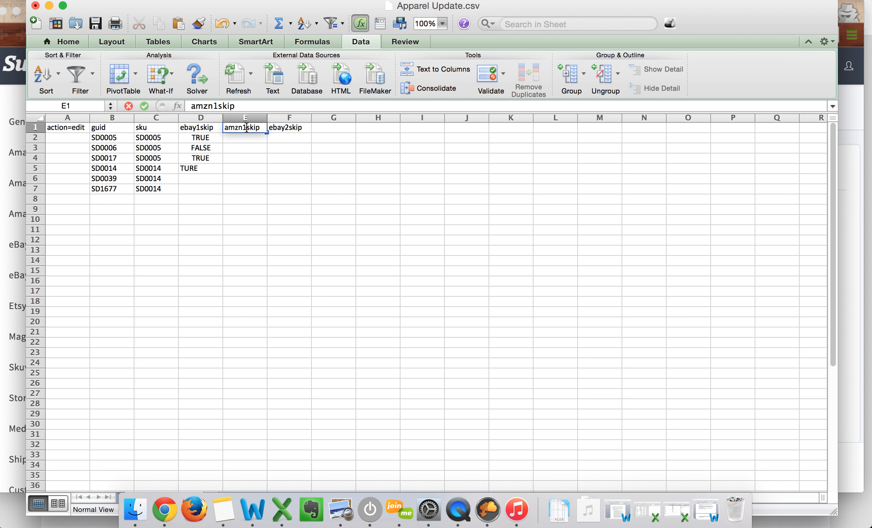
pyautogui.press('Return')
# Highlight the skip values in D2 to D7 to review the ebay1skip column.
pyautogui.moveTo(201, 142); pyautogui.dragTo(200, 190)
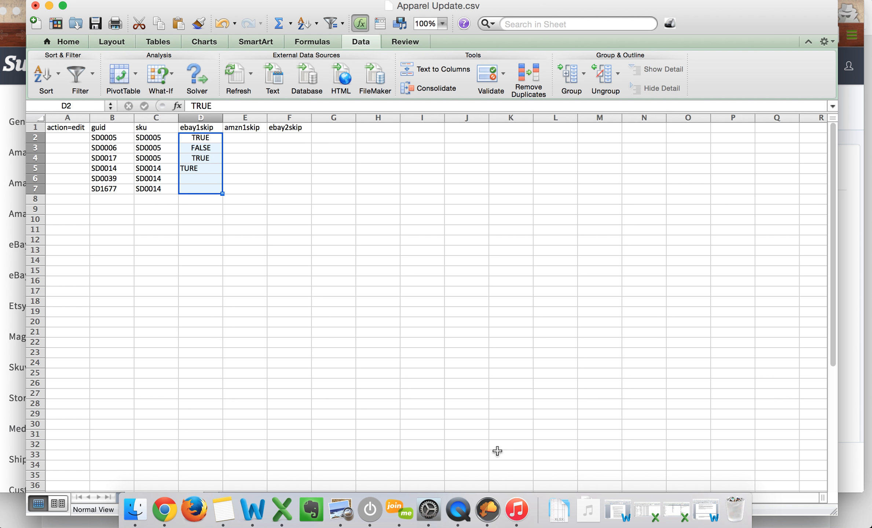
pyautogui.click(192, 138)
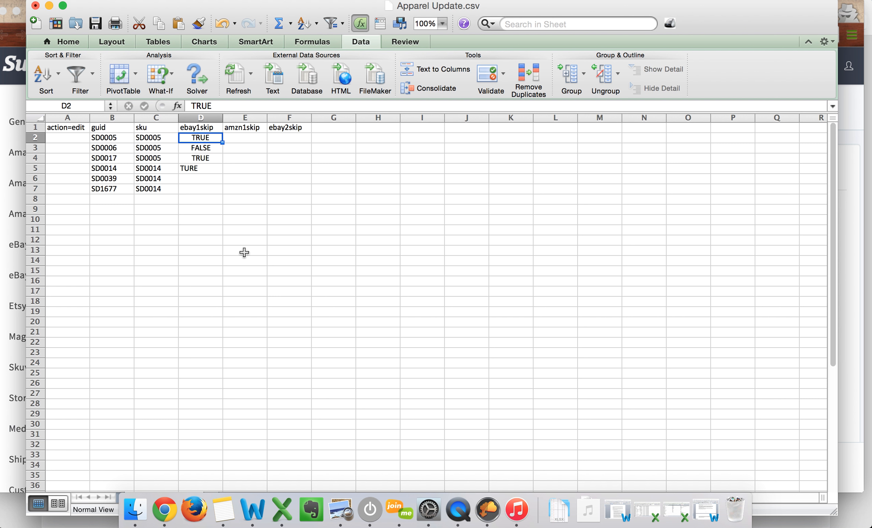
pyautogui.moveTo(188, 137); pyautogui.dragTo(189, 192)
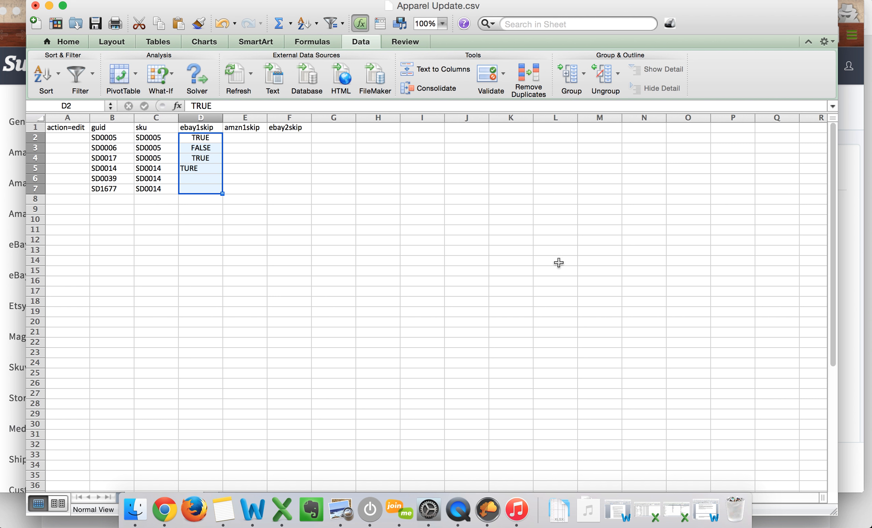
pyautogui.click(341, 179)
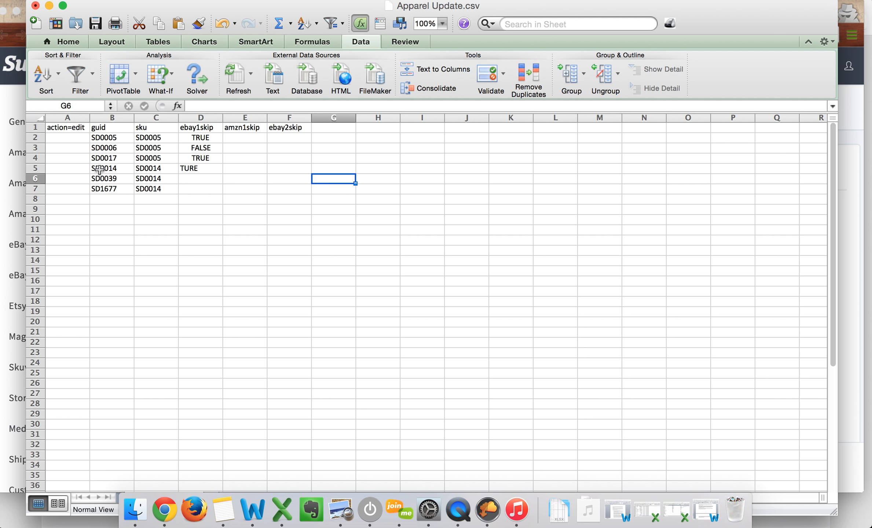
# Try replacing the misspelled value in D5 with TRUE, and undo the replacement.
pyautogui.click(204, 169)
pyautogui.doubleClick(204, 169)
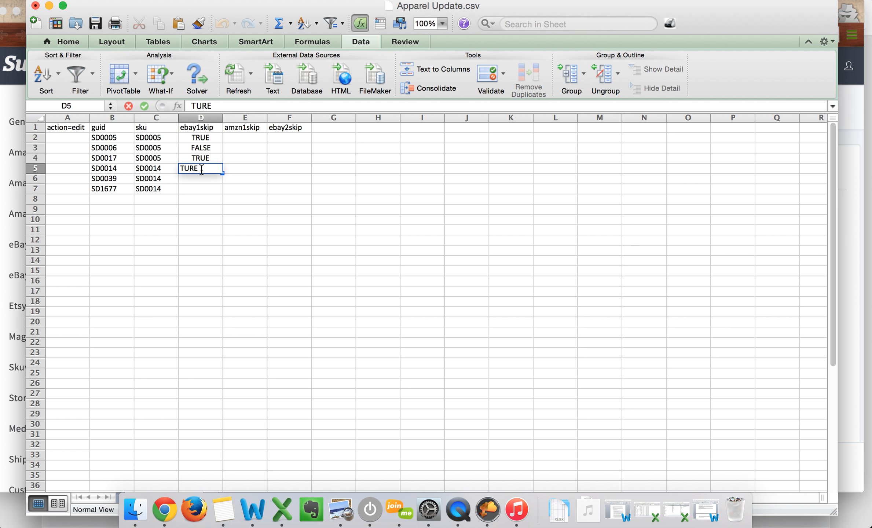
pyautogui.press('BackSpace')
pyautogui.press('BackSpace')
pyautogui.press('BackSpace')
pyautogui.write('RUE')
pyautogui.press('Return')
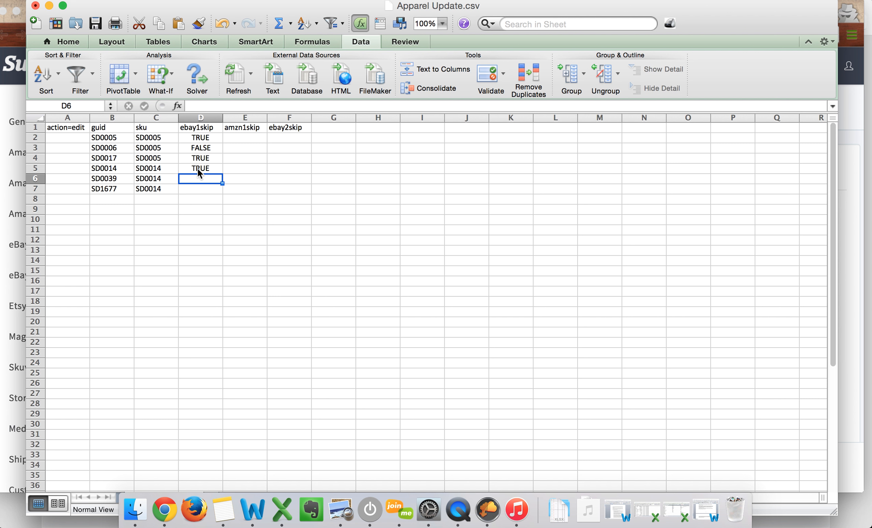
pyautogui.press('super+z')
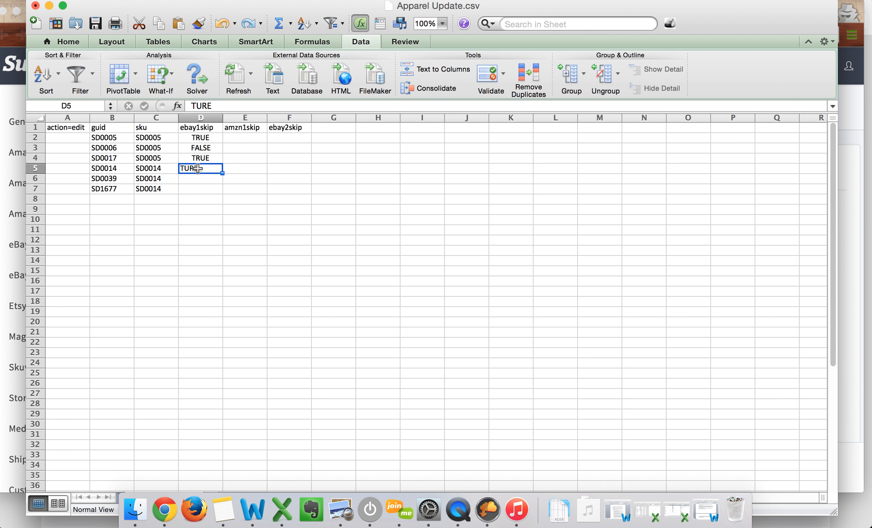
# Correct the misspelled skip value in D5 of the ebay1skip column to TRUE.
pyautogui.click(204, 157)
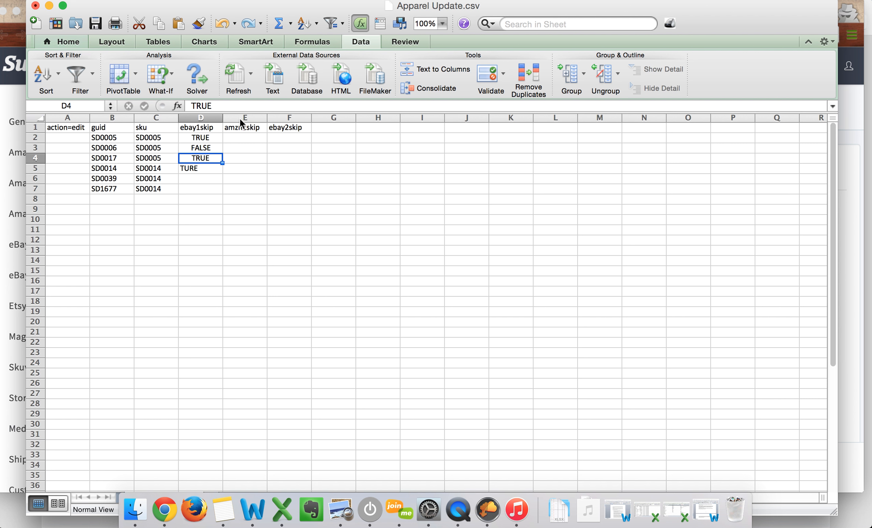
pyautogui.click(206, 170)
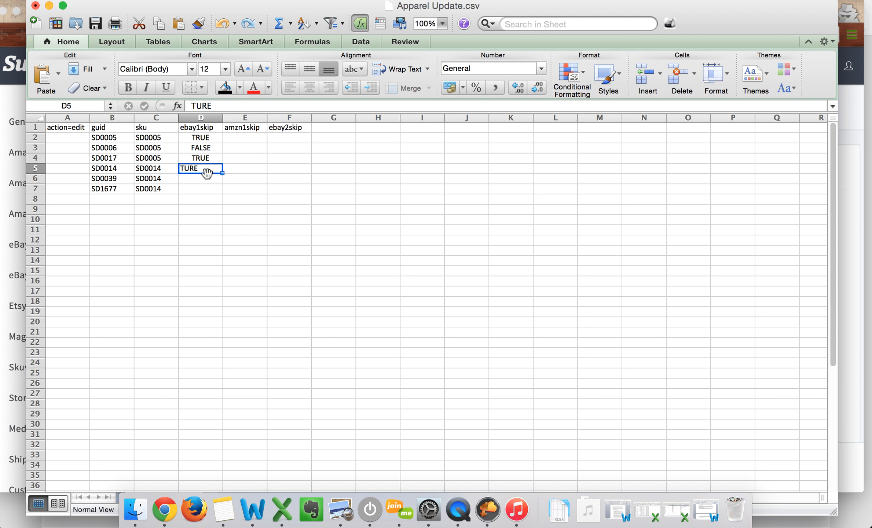
pyautogui.doubleClick(209, 169)
pyautogui.press('BackSpace')
pyautogui.press('BackSpace')
pyautogui.press('BackSpace')
pyautogui.write('RUE')
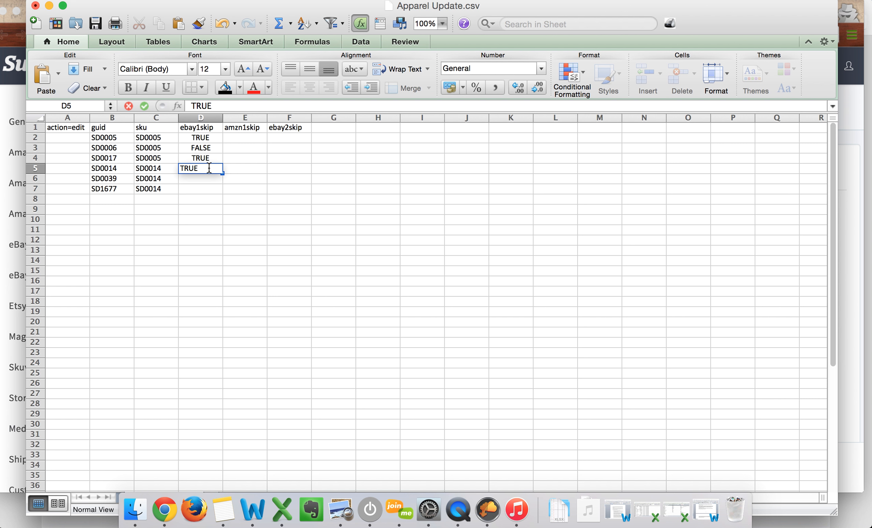
pyautogui.press('Return')
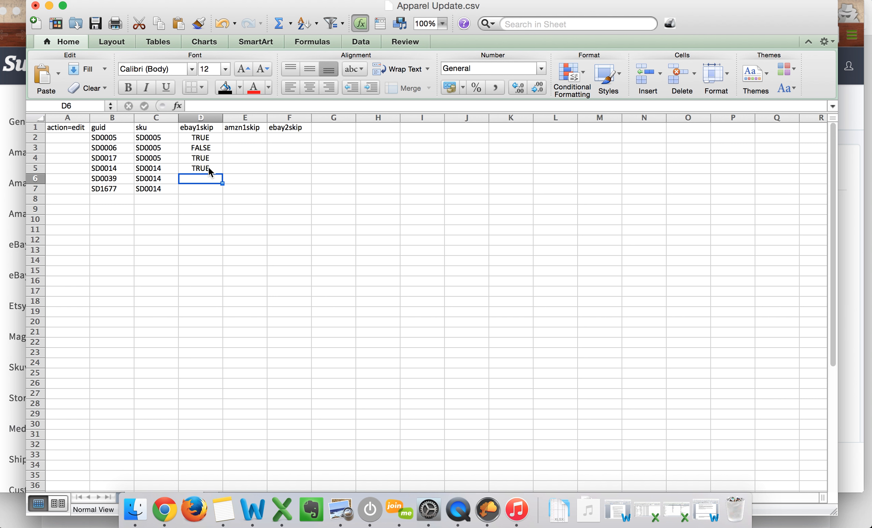
# Enter TRUE in the ebay2skip column for the SD0039 and SD1677 rows, in F6 and F7.
pyautogui.click(199, 136)
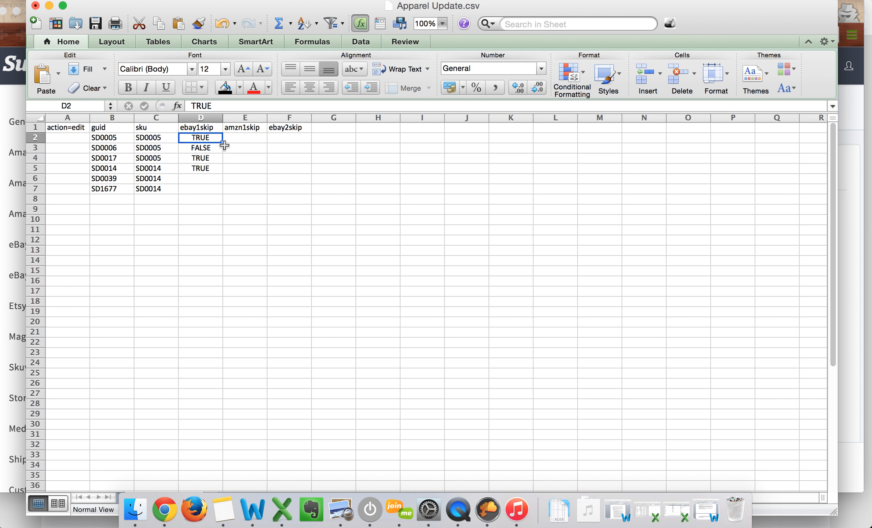
pyautogui.click(298, 139)
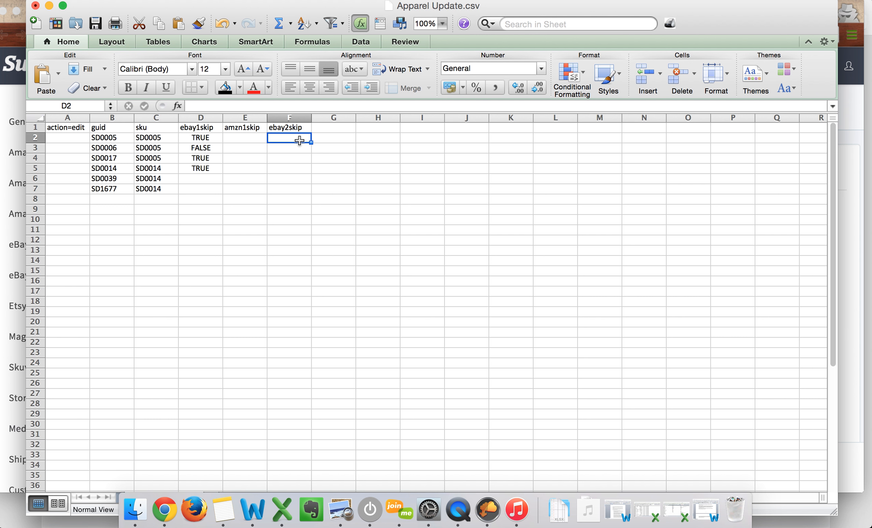
pyautogui.click(285, 182)
pyautogui.write('TRUE')
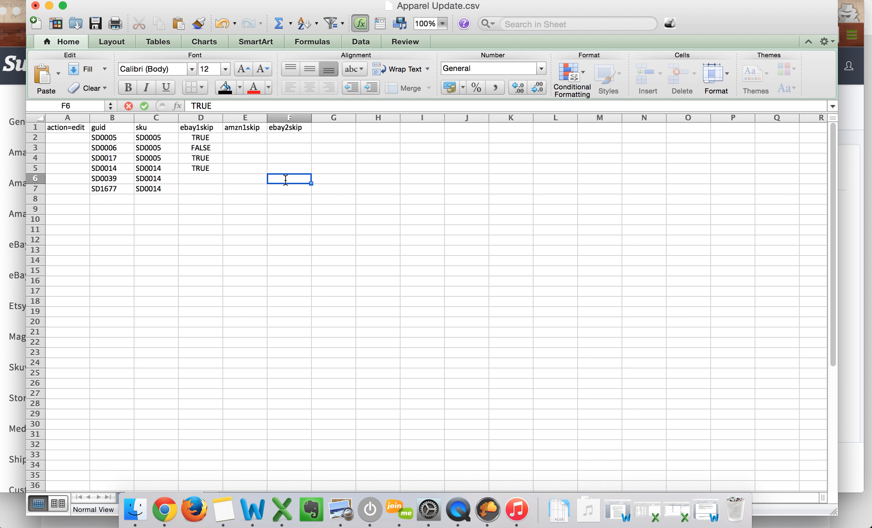
pyautogui.press('Return')
pyautogui.write('TRUE')
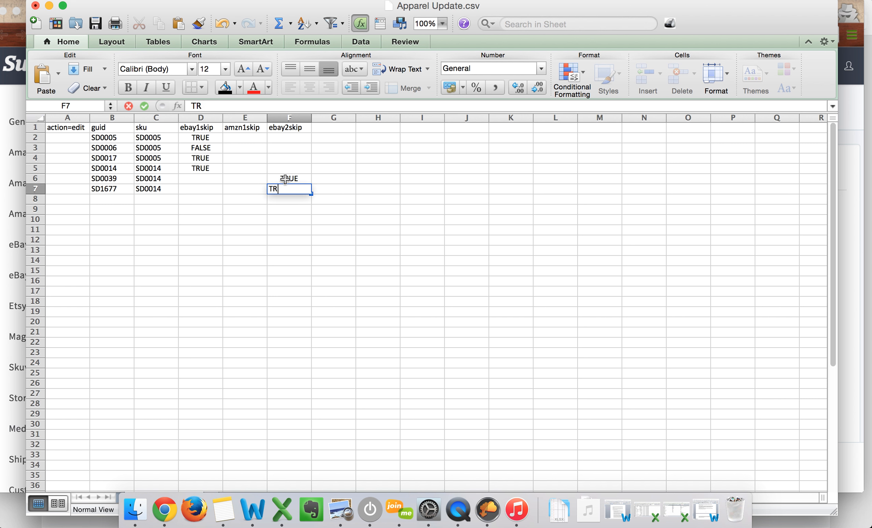
pyautogui.press('Return')
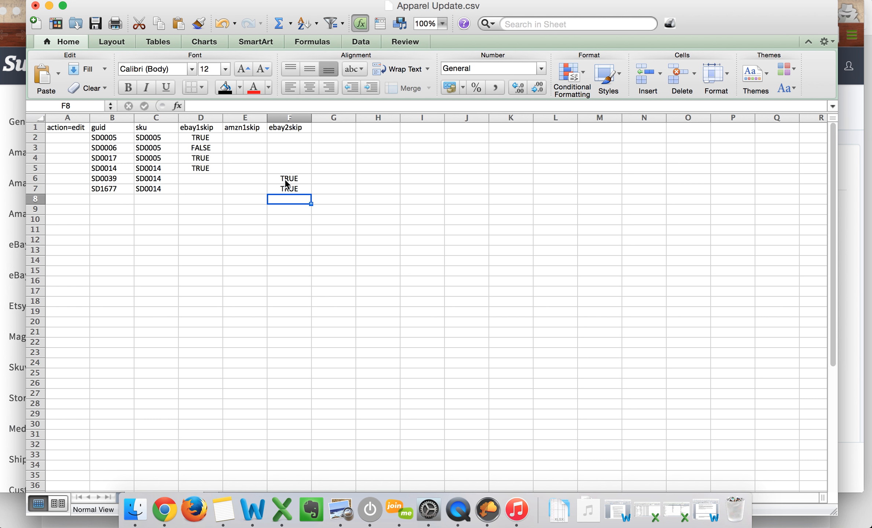
pyautogui.click(196, 136)
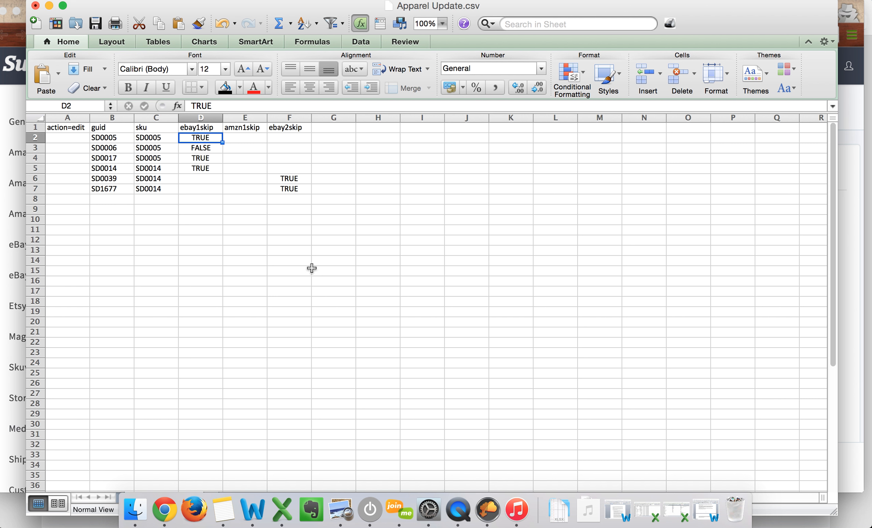